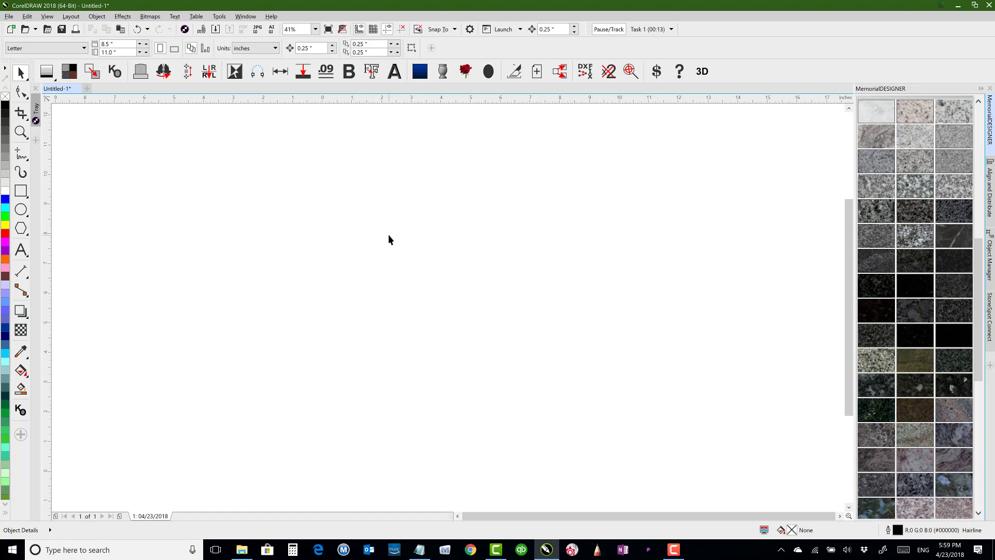
Step: Open the Shape Builder, preview the Half Serp, Roof and Oval styles, and choose the Serp Top style
{"action": "scroll", "coordinate": [980, 298], "scroll_direction": "up", "scroll_amount": 8}
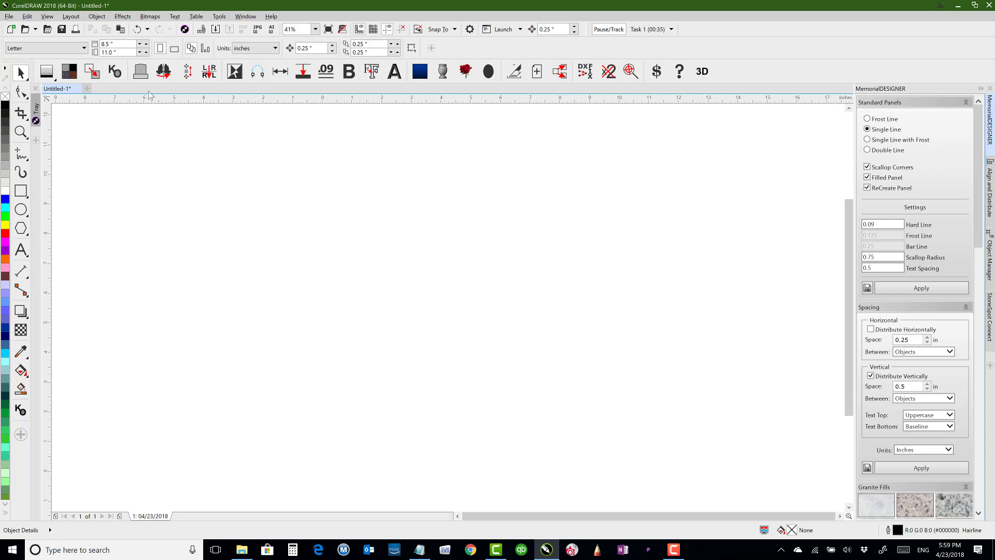
{"action": "left_click", "coordinate": [141, 73]}
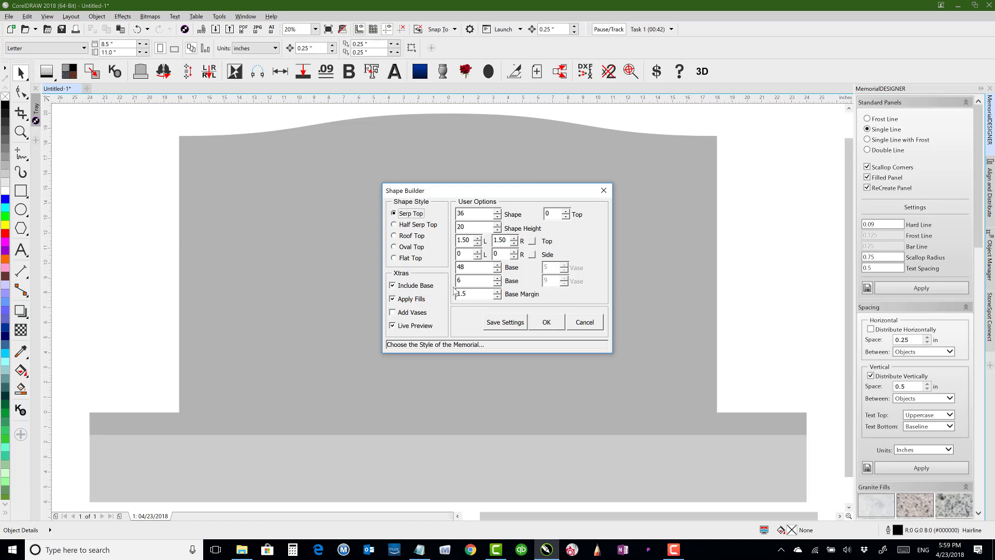
{"action": "left_click", "coordinate": [394, 225]}
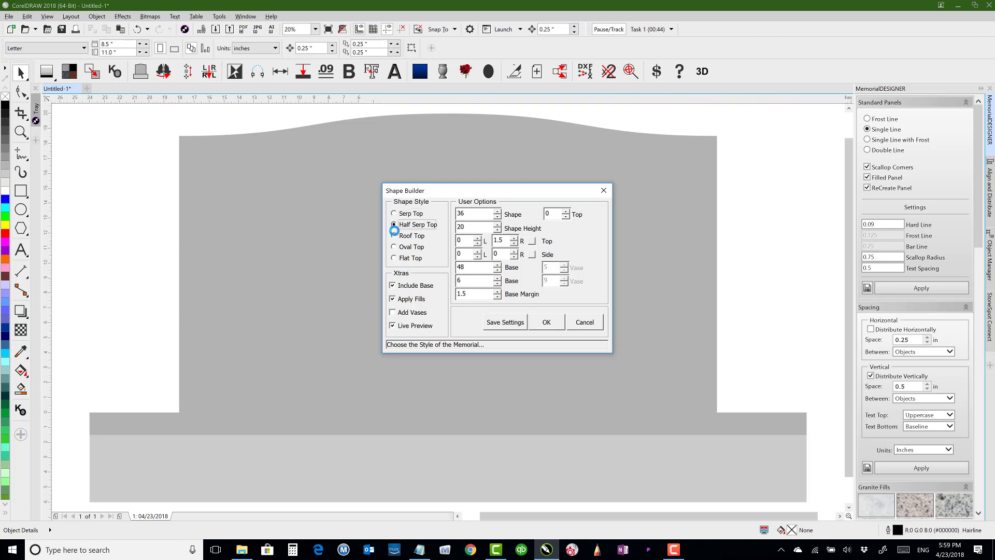
{"action": "left_click", "coordinate": [394, 236]}
{"action": "left_click", "coordinate": [394, 246]}
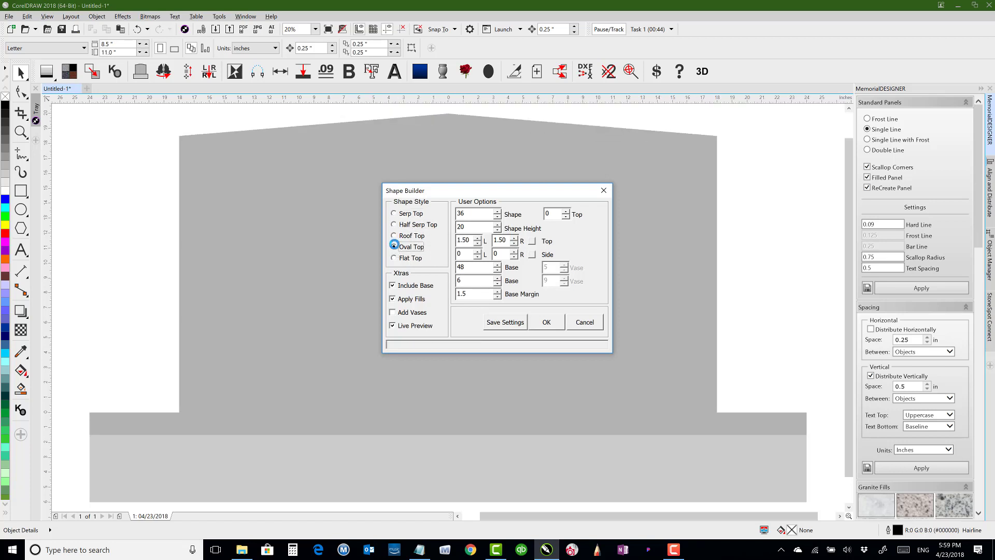
{"action": "left_click", "coordinate": [394, 213]}
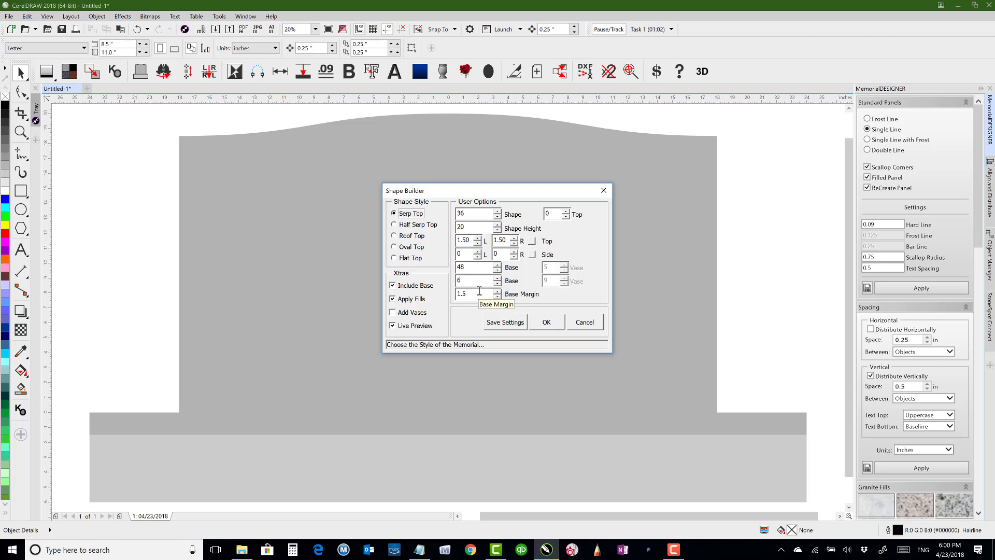
Step: Set the base margin to 0, and preview vases on the memorial before removing them
{"action": "left_click_drag", "start_coordinate": [480, 292], "coordinate": [457, 293]}
{"action": "key", "text": "BackSpace"}
{"action": "type", "text": "0"}
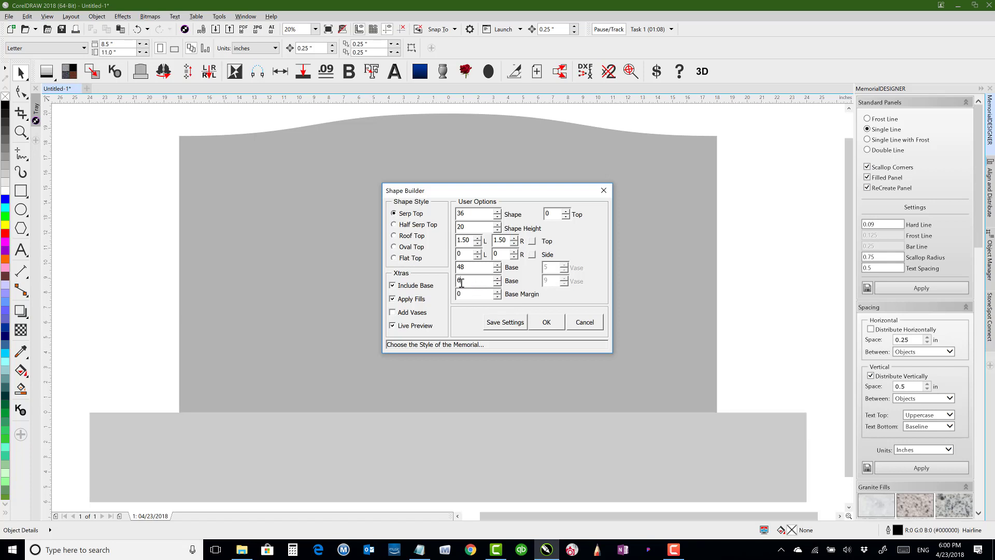
{"action": "left_click", "coordinate": [392, 313]}
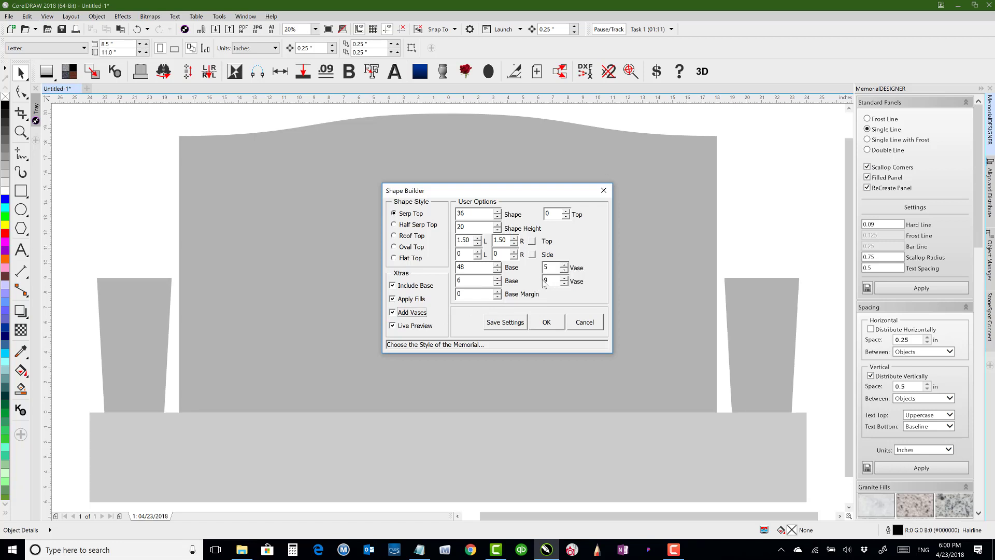
{"action": "left_click", "coordinate": [393, 313]}
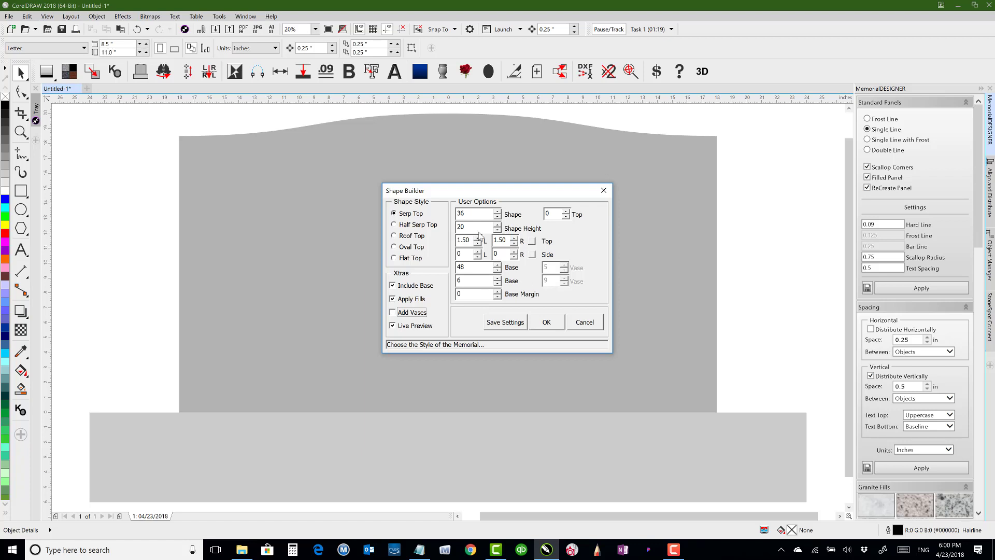
Step: Set the memorial shape's length to 42 and its height to 24
{"action": "left_click", "coordinate": [465, 213]}
{"action": "left_click_drag", "start_coordinate": [476, 215], "coordinate": [400, 213]}
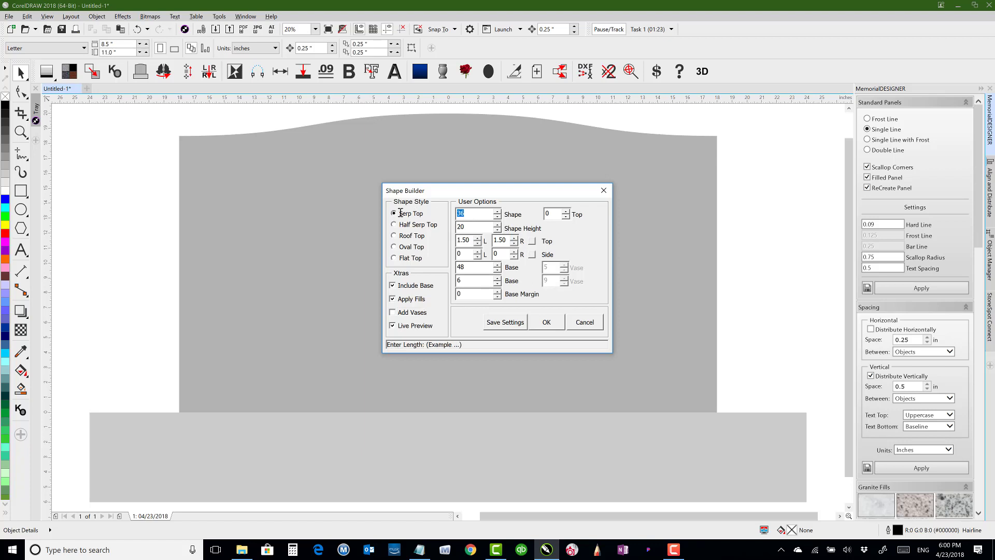
{"action": "type", "text": "42"}
{"action": "key", "text": "Tab"}
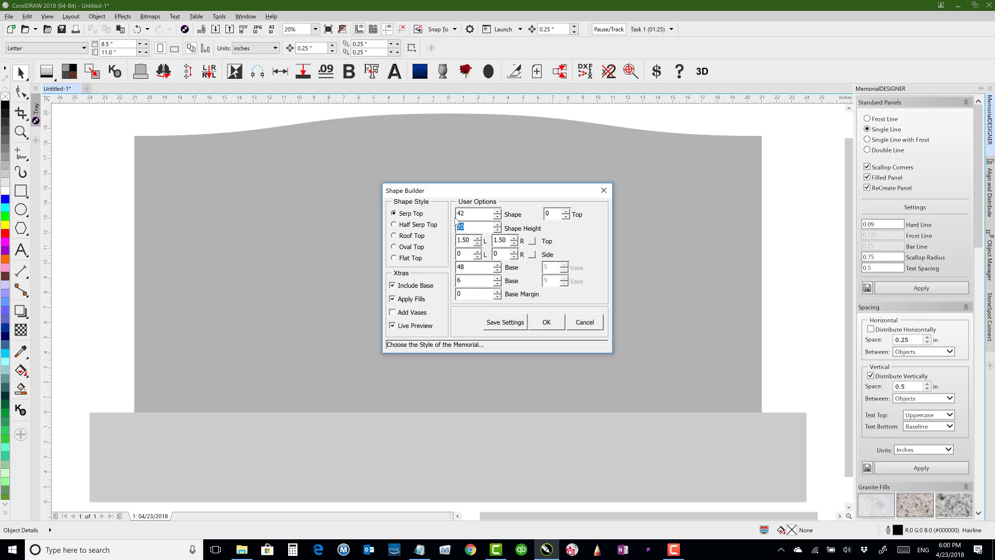
{"action": "type", "text": "2"}
{"action": "key", "text": "Tab"}
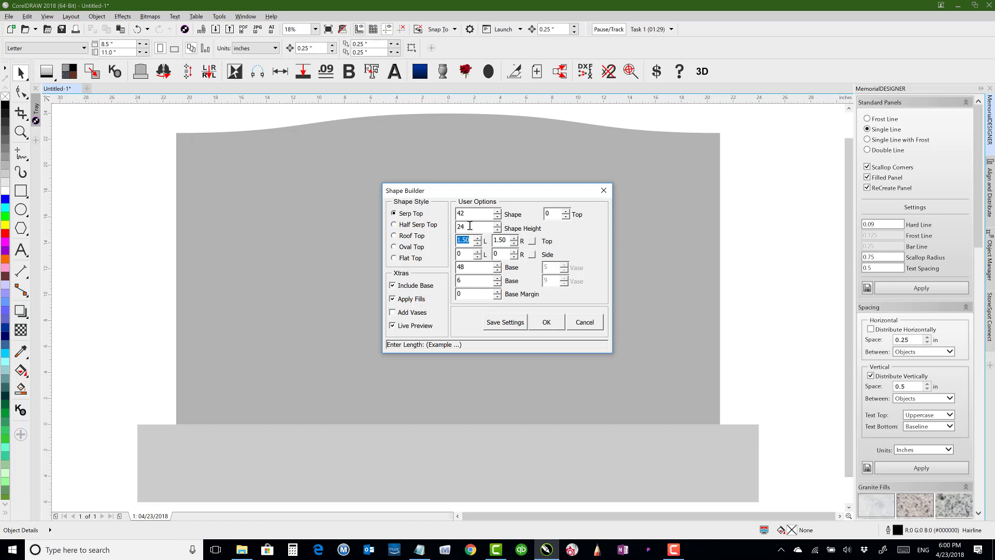
Step: Set the base length to 60 and the base height to 8
{"action": "double_click", "coordinate": [466, 267]}
{"action": "type", "text": "60"}
{"action": "key", "text": "Tab"}
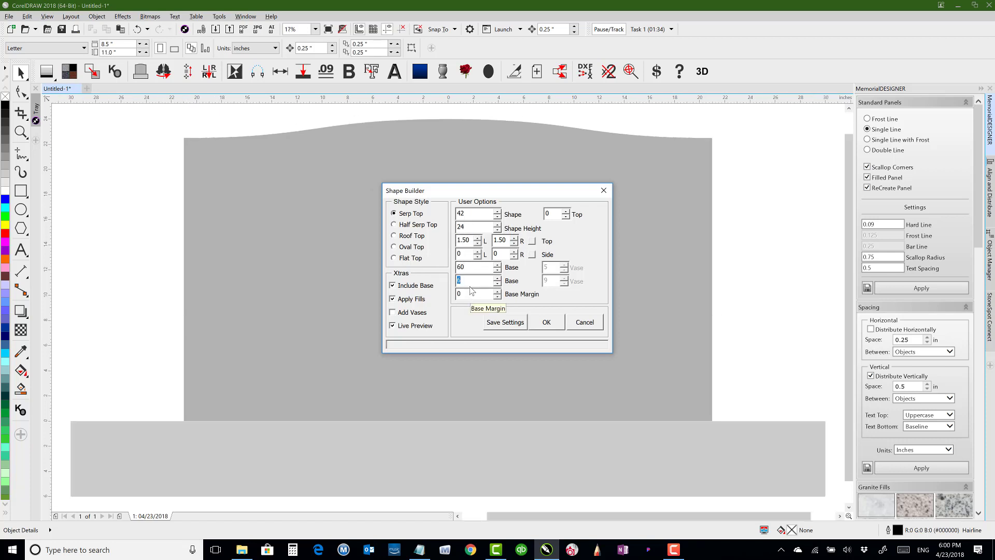
{"action": "type", "text": "8"}
{"action": "key", "text": "Tab"}
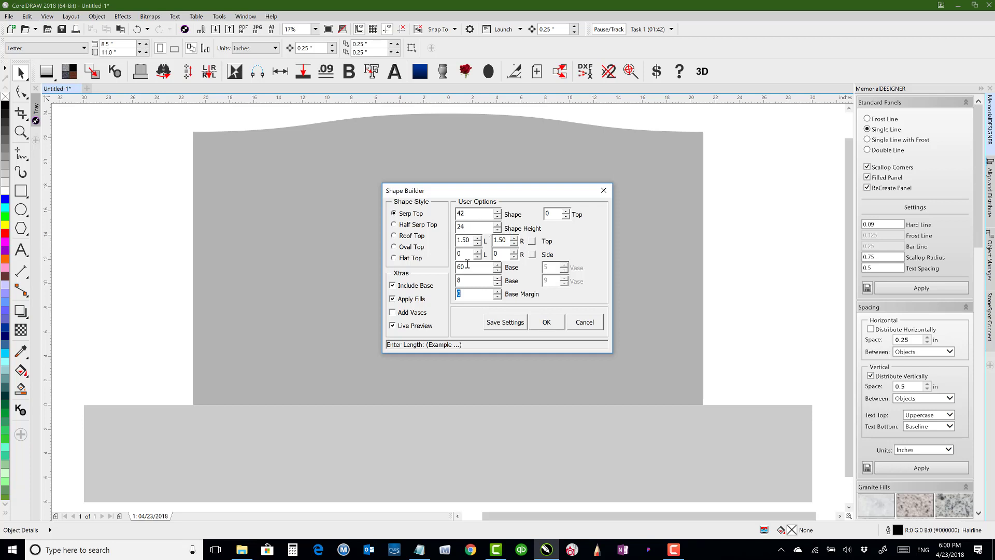
Step: Accept the Shape Builder settings to create the serp-top memorial with its base
{"action": "left_click", "coordinate": [476, 214]}
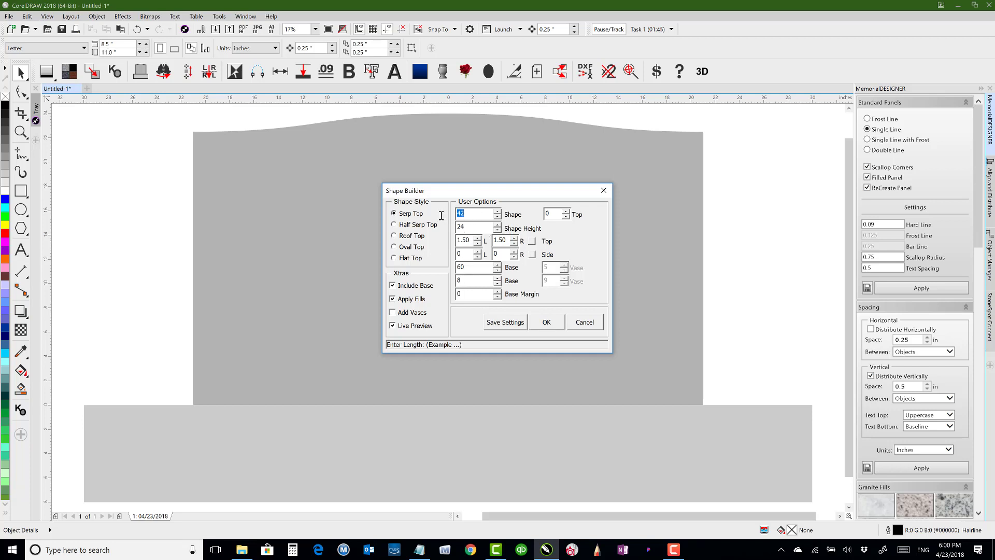
{"action": "left_click", "coordinate": [476, 230]}
{"action": "left_click", "coordinate": [499, 211]}
{"action": "left_click", "coordinate": [498, 216]}
{"action": "left_click", "coordinate": [546, 322]}
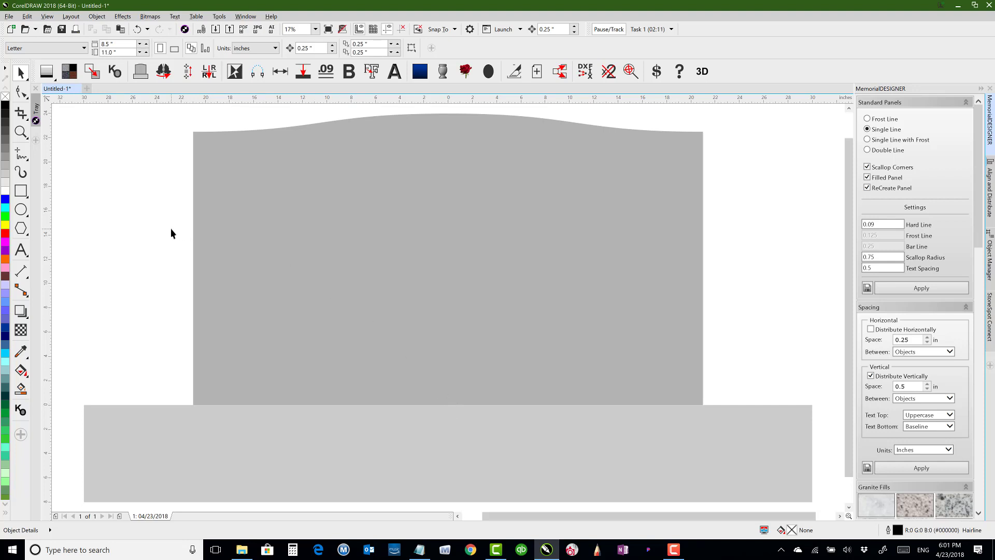
Step: Inspect the upper memorial shape's position values and object origin setting, leaving nothing selected
{"action": "left_click", "coordinate": [250, 230]}
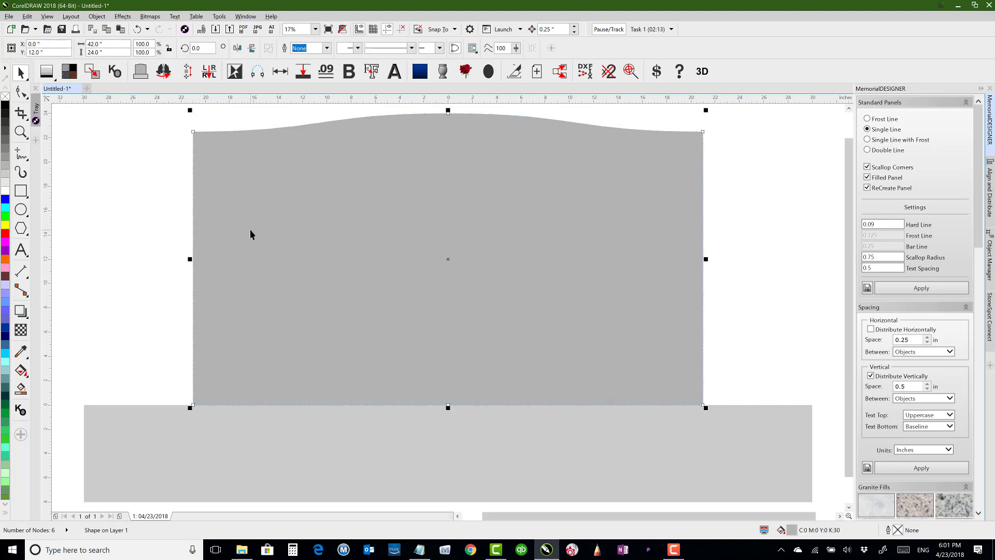
{"action": "left_click", "coordinate": [39, 52]}
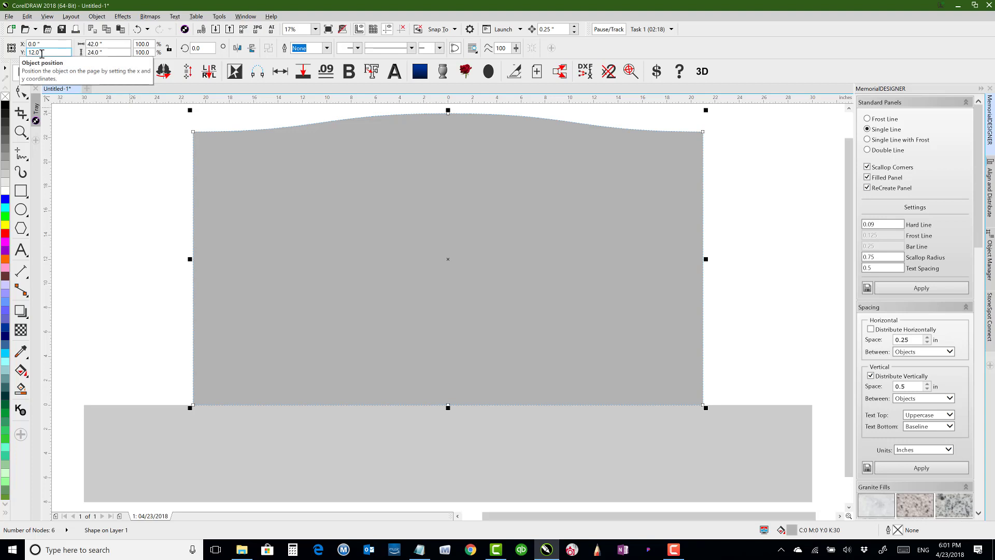
{"action": "key", "text": "Return"}
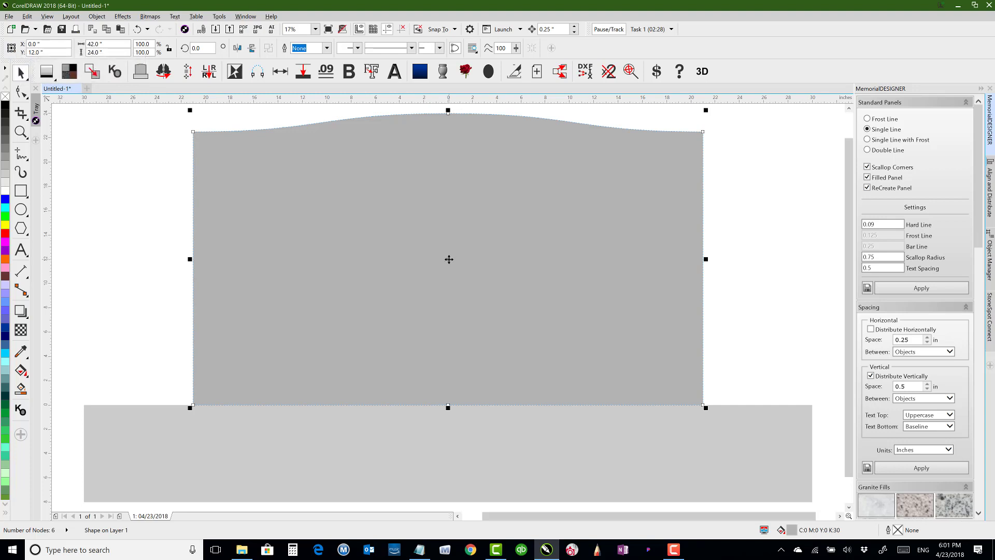
{"action": "left_click", "coordinate": [11, 52]}
{"action": "left_click", "coordinate": [11, 50]}
{"action": "left_click", "coordinate": [11, 49]}
{"action": "left_click", "coordinate": [166, 237]}
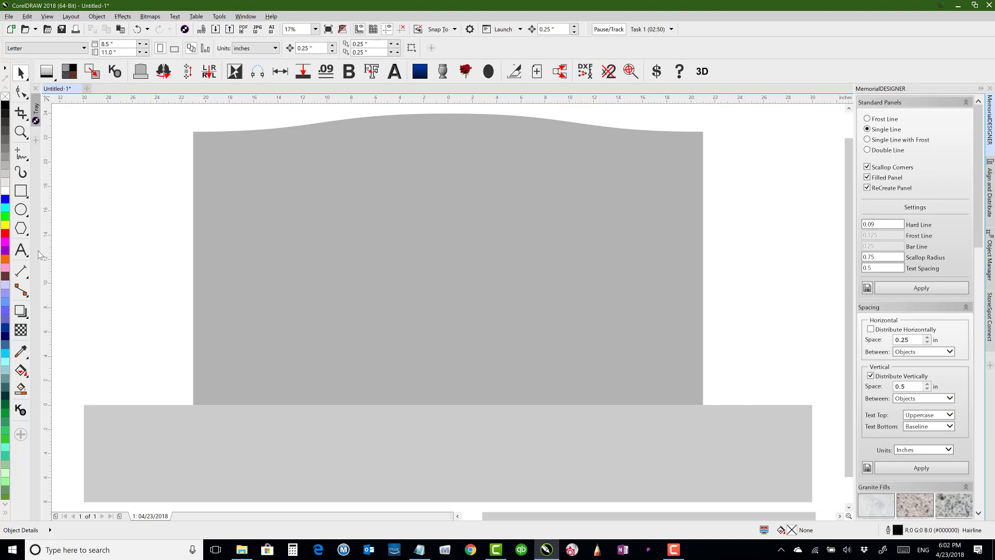
Step: Change the default text units from points to inches in the text options
{"action": "left_click", "coordinate": [20, 250]}
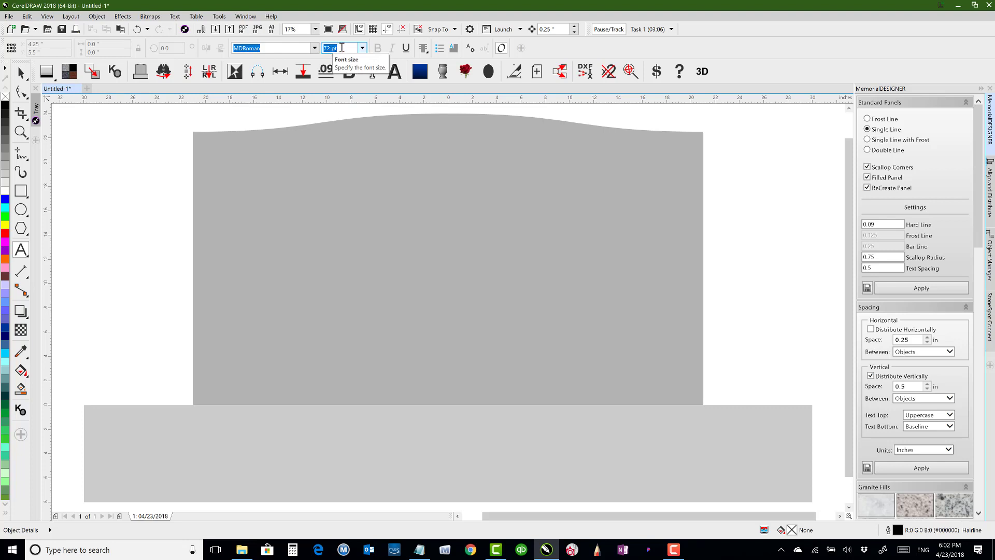
{"action": "left_click", "coordinate": [222, 18]}
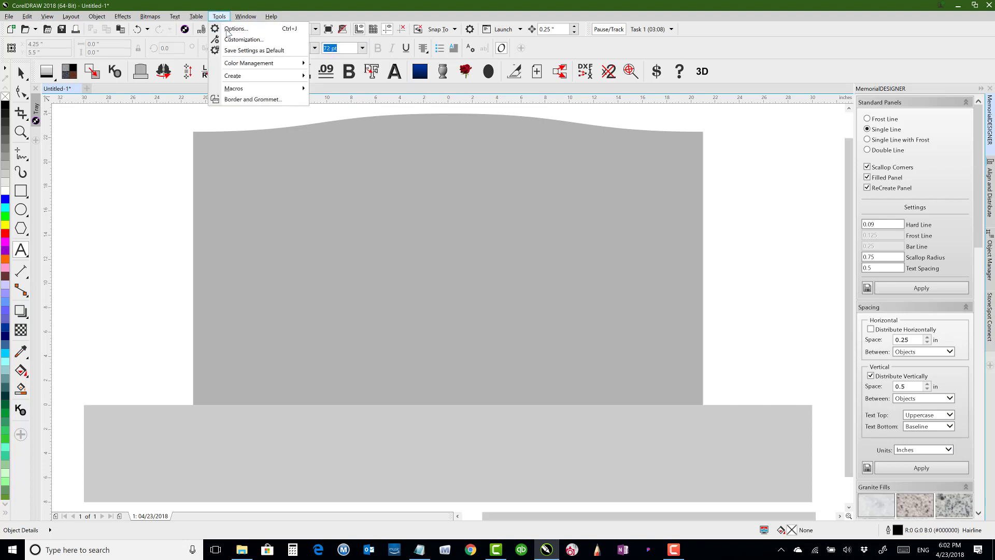
{"action": "left_click", "coordinate": [228, 31]}
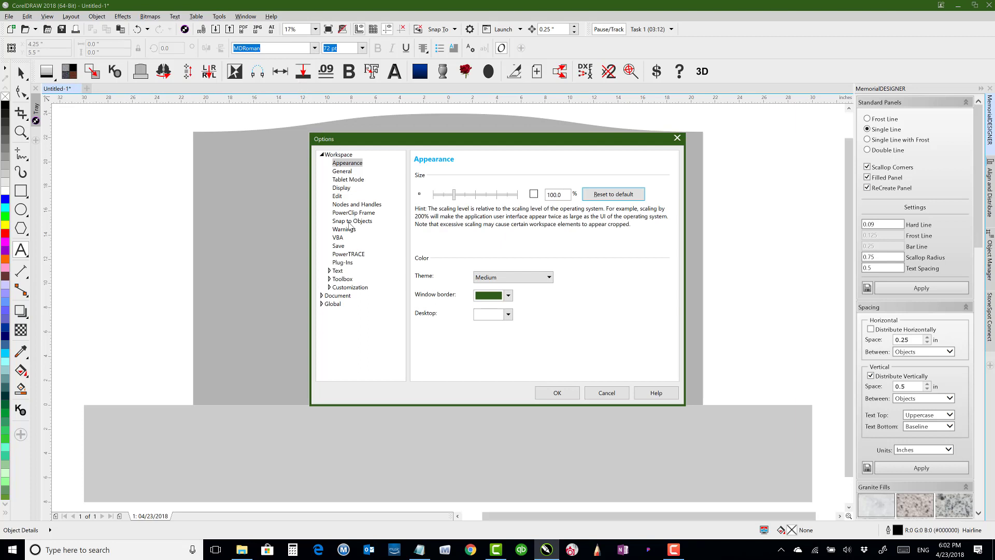
{"action": "left_click", "coordinate": [337, 271]}
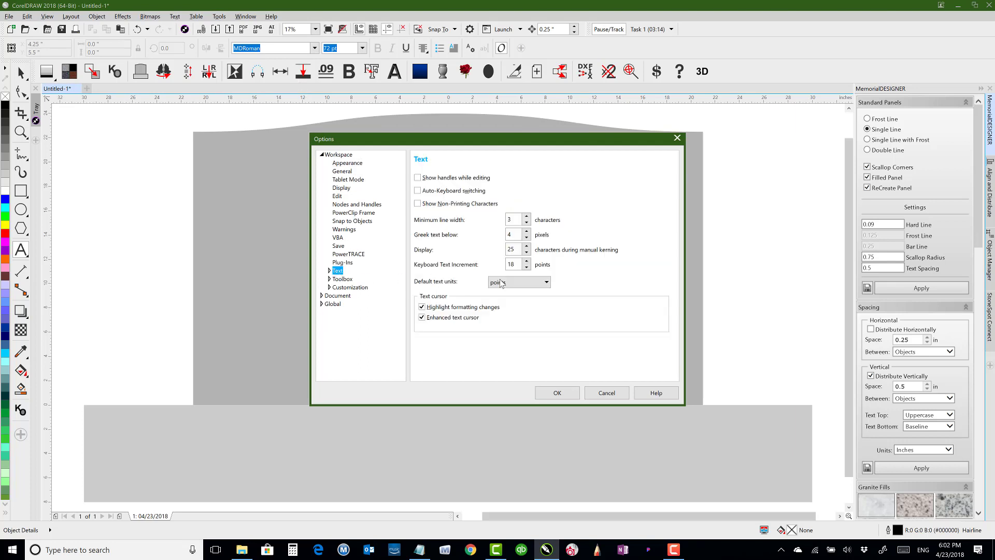
{"action": "left_click", "coordinate": [525, 285]}
{"action": "left_click", "coordinate": [515, 294]}
{"action": "left_click", "coordinate": [556, 394]}
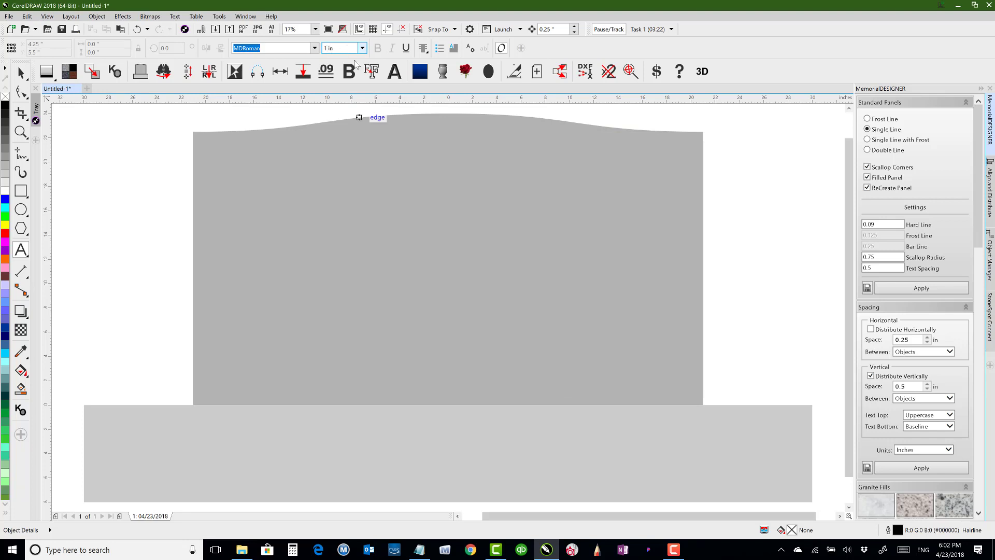
{"action": "key", "text": "Return"}
Step: Add a three-line MDRoman inscription at 1 in on the lower part of the memorial with the person's name, birth date and death date
{"action": "left_click", "coordinate": [242, 308]}
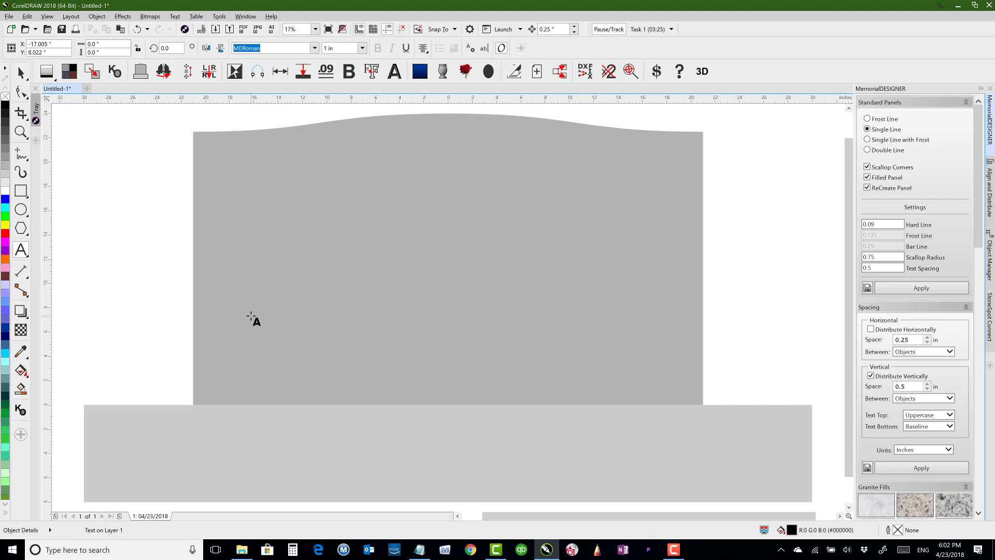
{"action": "type", "text": "JOS"}
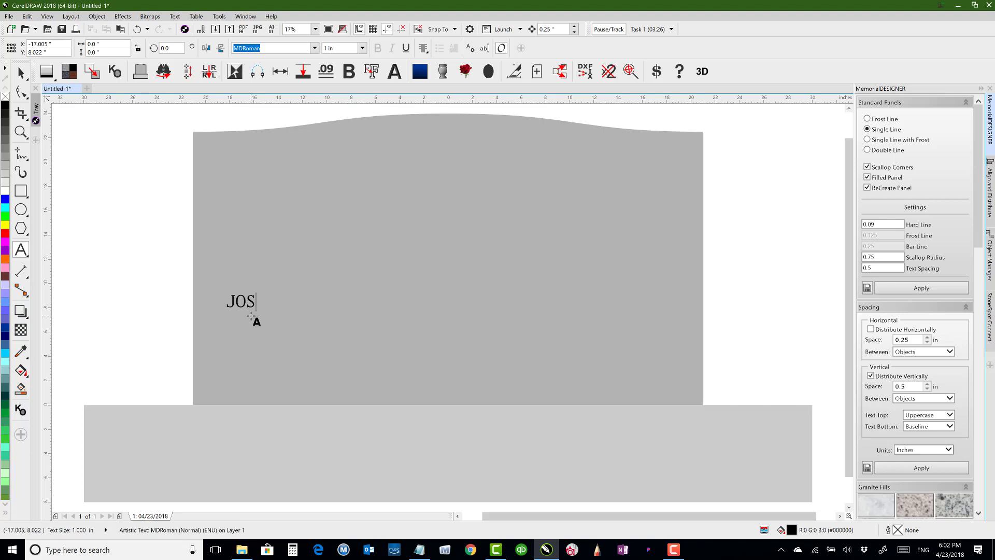
{"action": "type", "text": "EPH,  JR."}
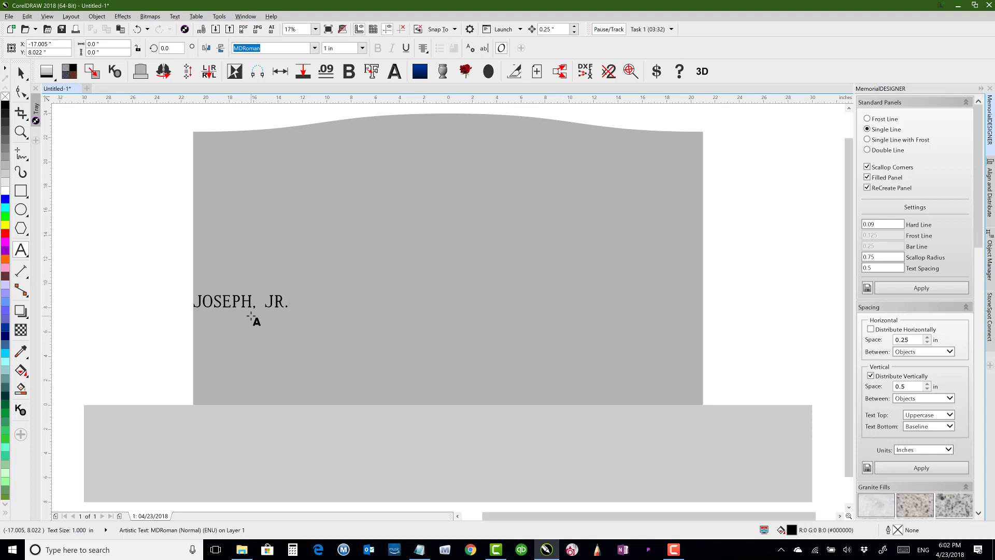
{"action": "key", "text": "Return"}
{"action": "type", "text": "DEC. 23, 1805"}
{"action": "key", "text": "Return"}
{"action": "type", "text": "JUNE"}
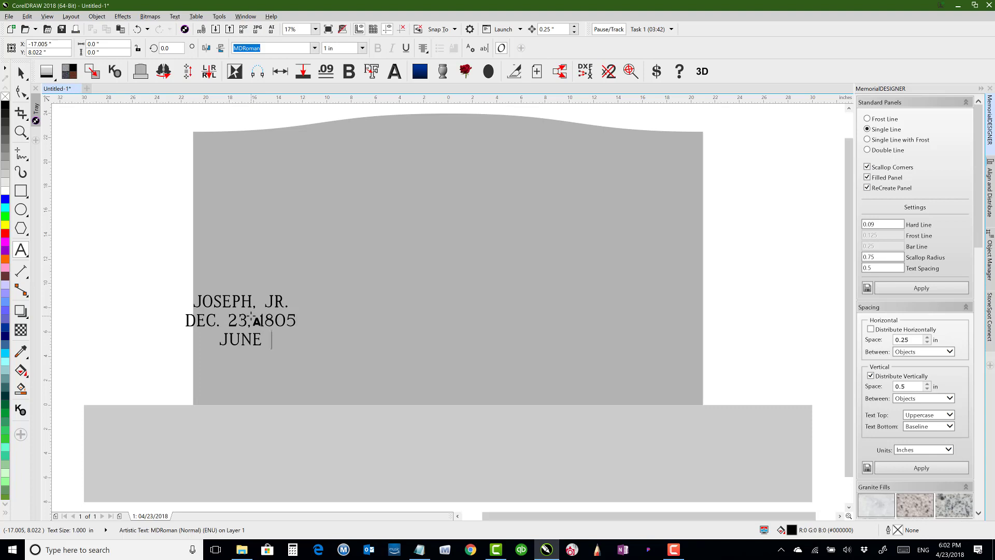
{"action": "type", "text": " 27, 1844"}
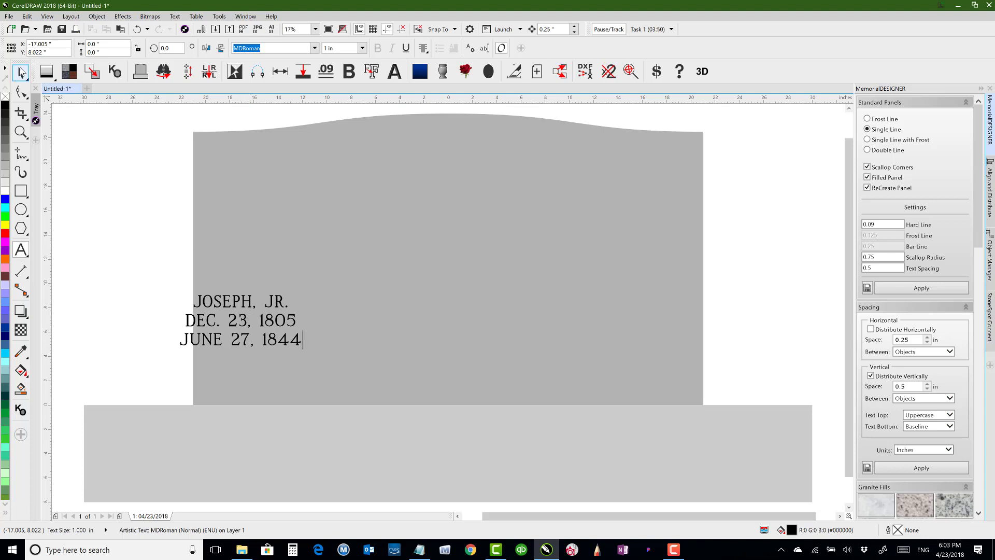
Step: Break the inscription apart into separate text lines and enlarge the name line to 1.25 in
{"action": "left_click", "coordinate": [20, 72]}
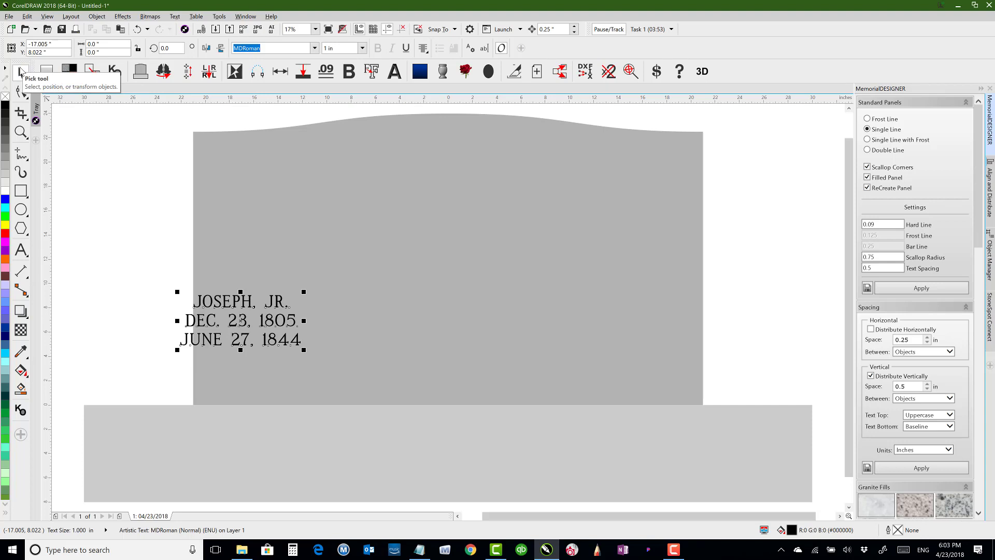
{"action": "key", "text": "ctrl+k"}
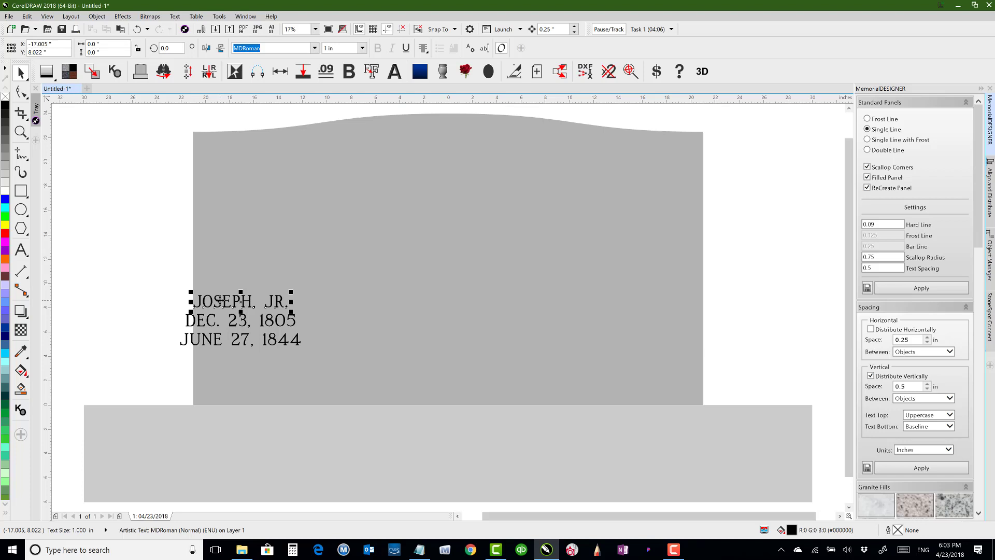
{"action": "key", "text": "ctrl+KP_8"}
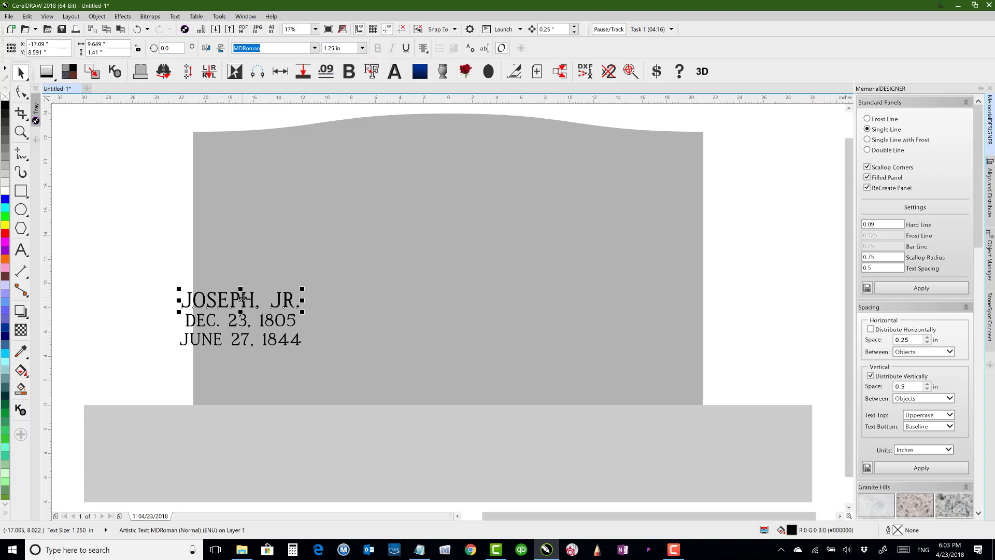
Step: Try the name line at 1.5 in and 1.75 in, and reduce it back to 1.25 in
{"action": "key", "text": "ctrl+KP_8"}
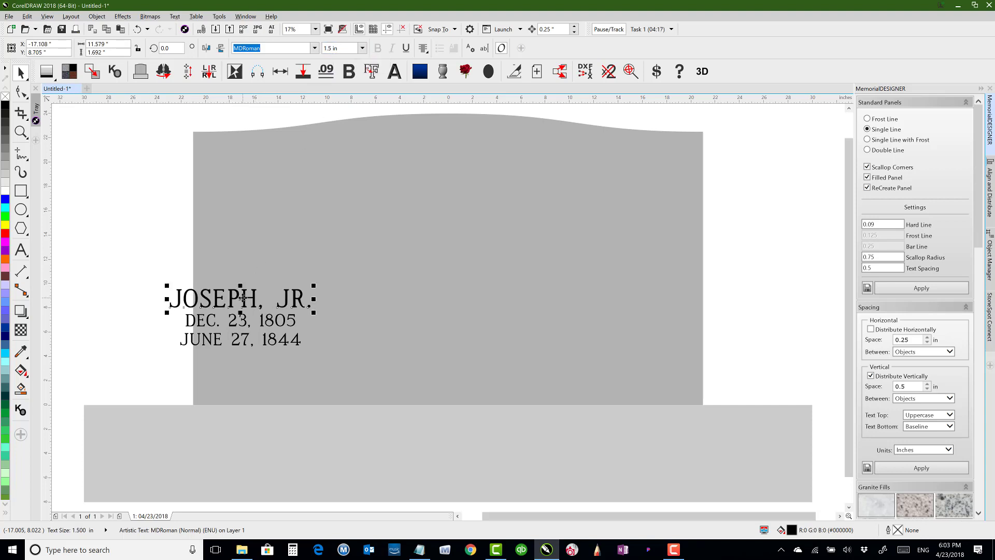
{"action": "key", "text": "ctrl+KP_8"}
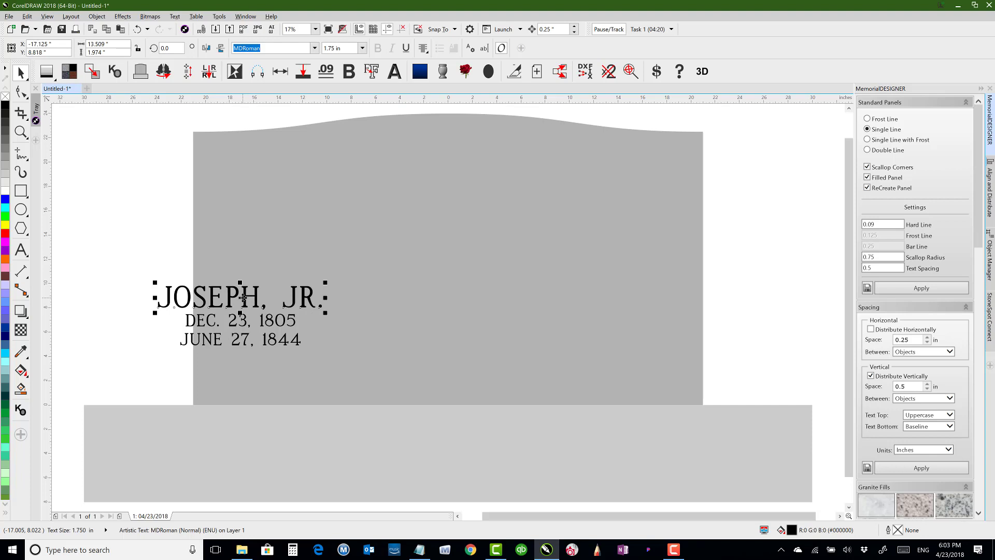
{"action": "key", "text": "ctrl+KP_2"}
{"action": "key", "text": "ctrl+KP_2"}
{"action": "key", "text": "ctrl+KP_2"}
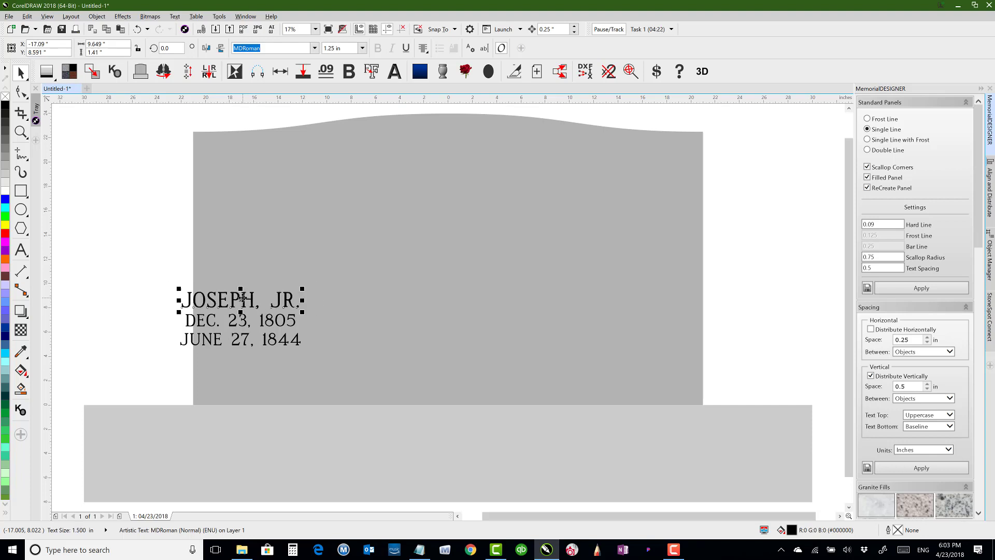
Step: Move the three inscription lines together onto the lower left part of the memorial
{"action": "key", "text": "ctrl+KP_8"}
{"action": "left_click_drag", "start_coordinate": [138, 261], "coordinate": [393, 386]}
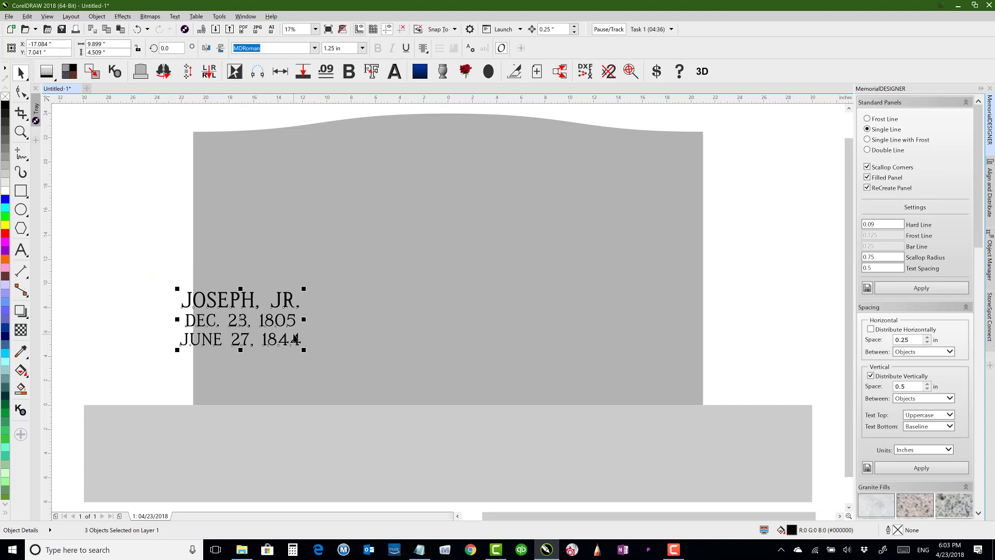
{"action": "left_click_drag", "start_coordinate": [295, 338], "coordinate": [294, 339]}
{"action": "left_click_drag", "start_coordinate": [242, 319], "coordinate": [302, 340]}
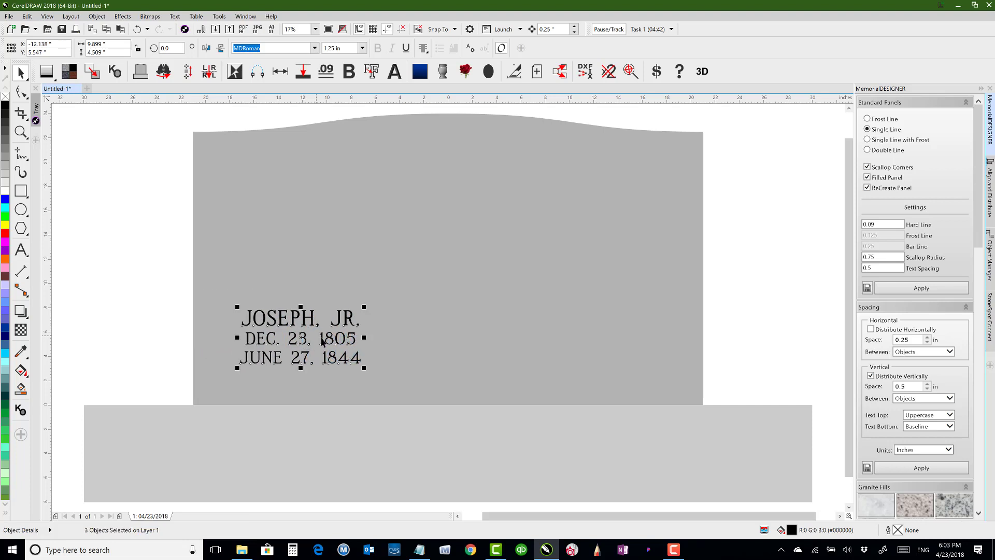
Step: Add a filled double-line panel with scallop corners around the three inscription lines
{"action": "left_click", "coordinate": [871, 152]}
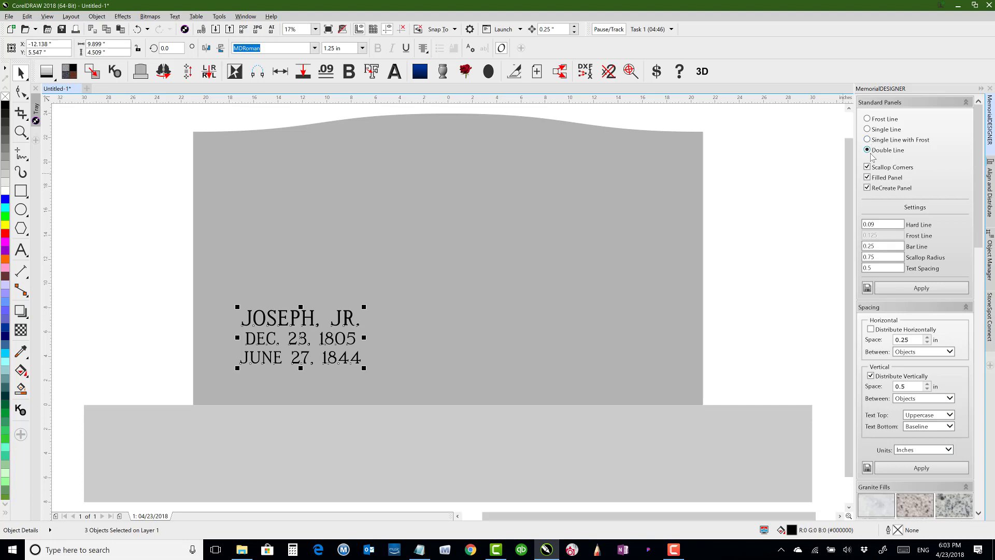
{"action": "left_click", "coordinate": [918, 289]}
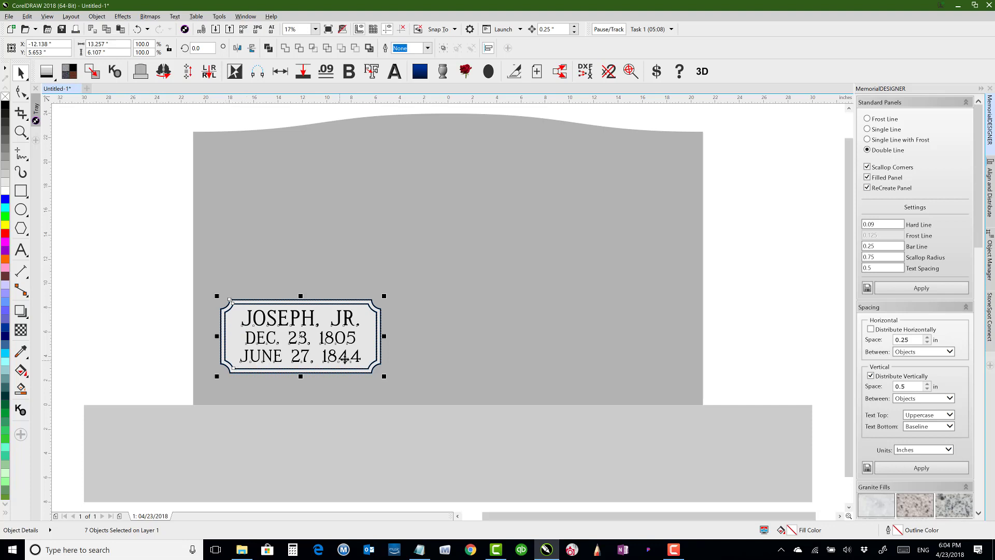
{"action": "left_click", "coordinate": [170, 291]}
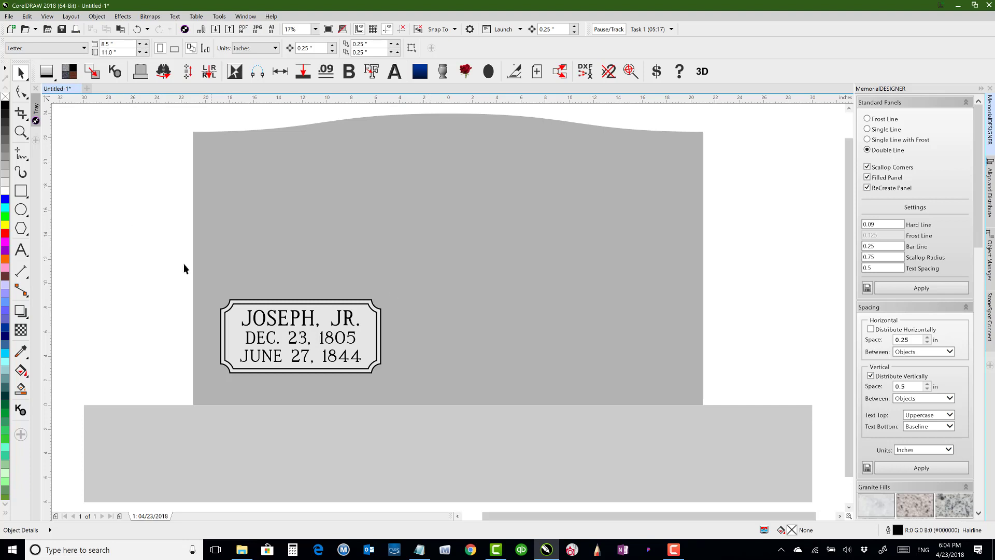
Step: Create a mirrored-position copy of the panel and its readable inscription on the right side of the memorial
{"action": "left_click_drag", "start_coordinate": [151, 255], "coordinate": [412, 397]}
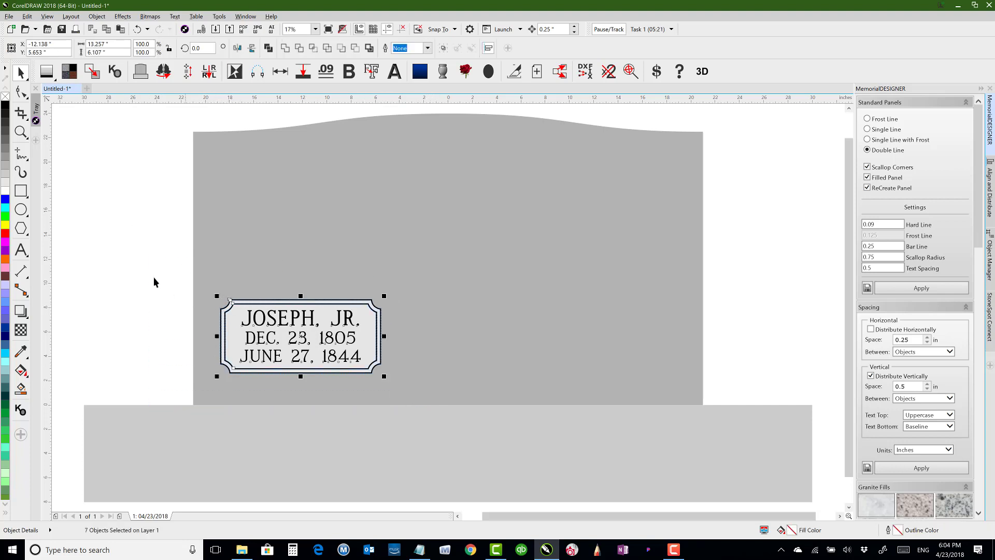
{"action": "left_click", "coordinate": [122, 238]}
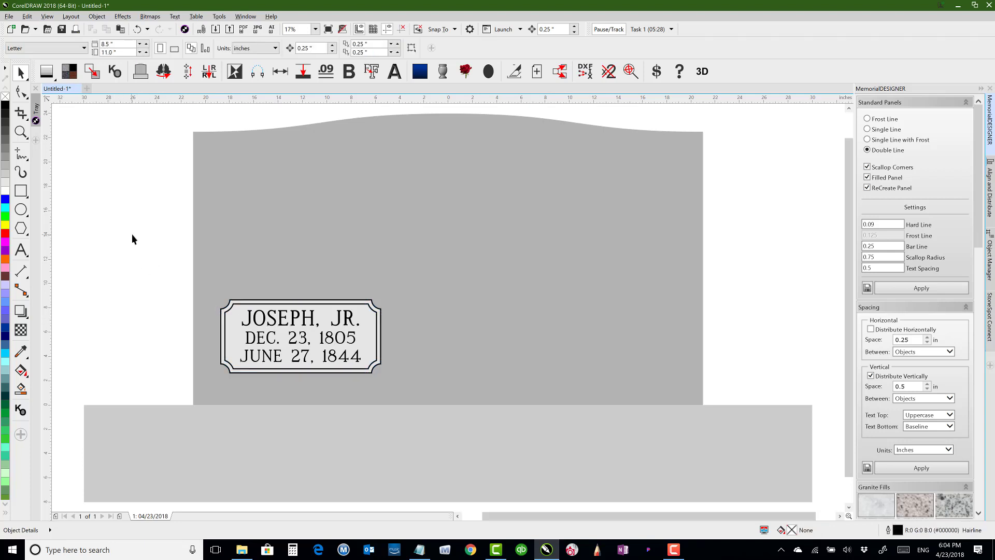
{"action": "left_click_drag", "start_coordinate": [127, 236], "coordinate": [432, 404]}
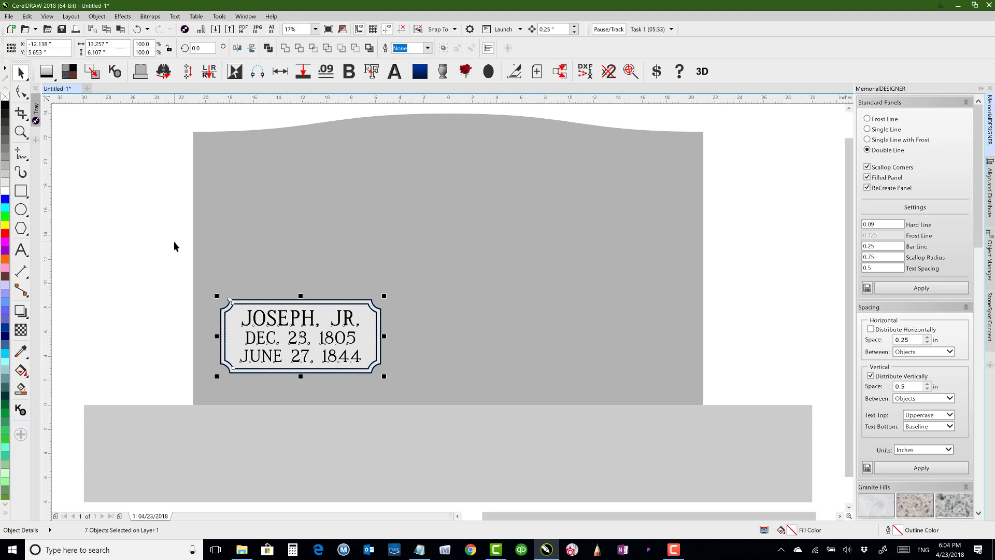
{"action": "key", "text": "Tab"}
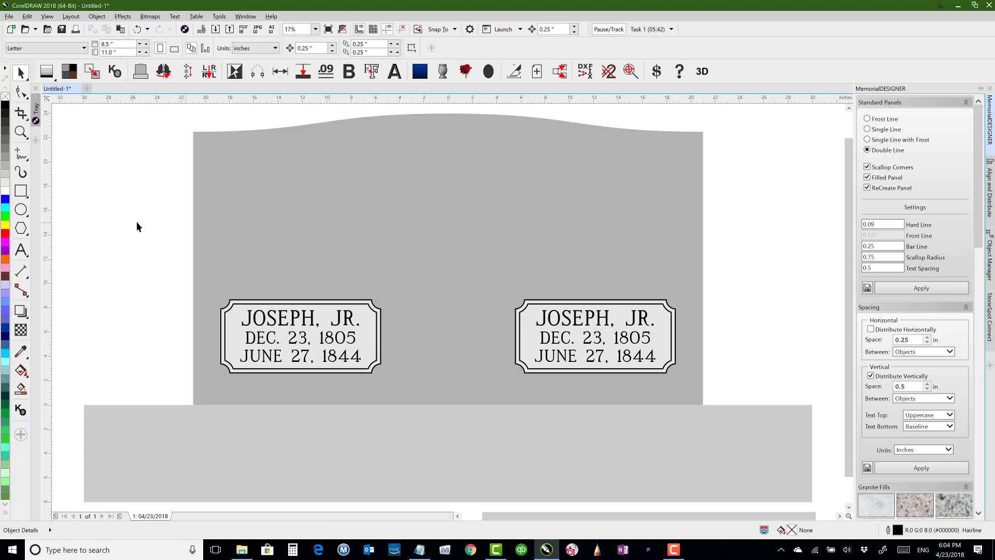
Step: Replace the name line in the right-hand panel with the second person's full name
{"action": "left_click", "coordinate": [20, 250]}
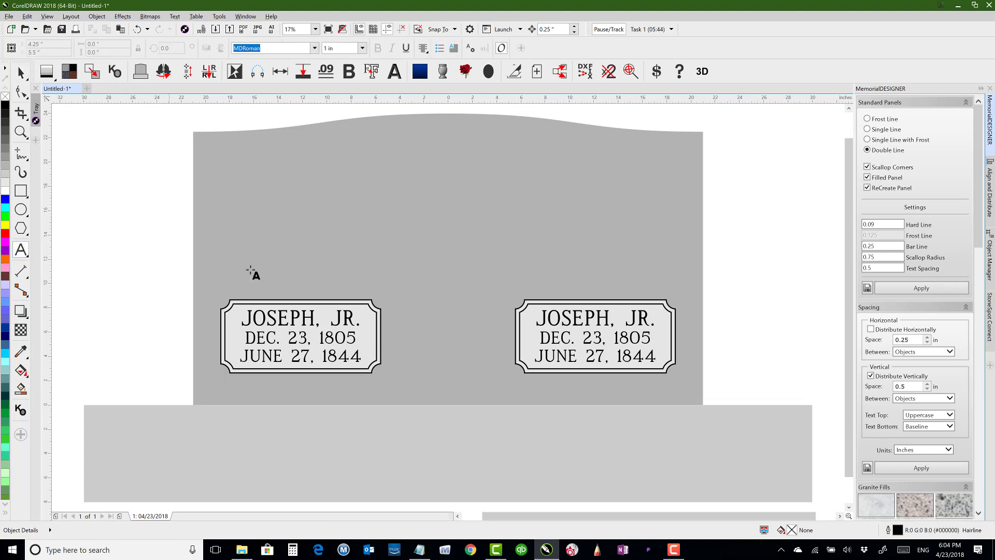
{"action": "left_click", "coordinate": [585, 318]}
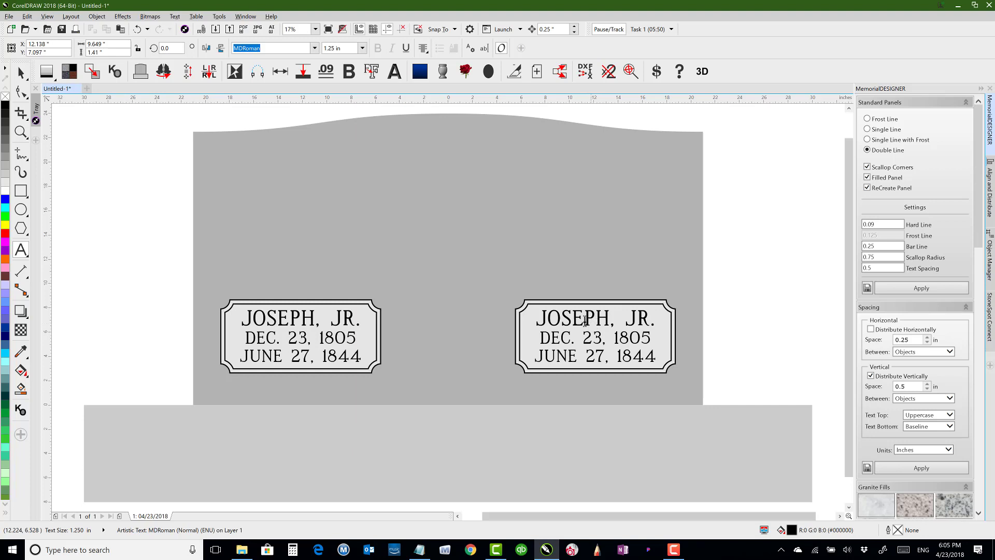
{"action": "triple_click", "coordinate": [588, 319]}
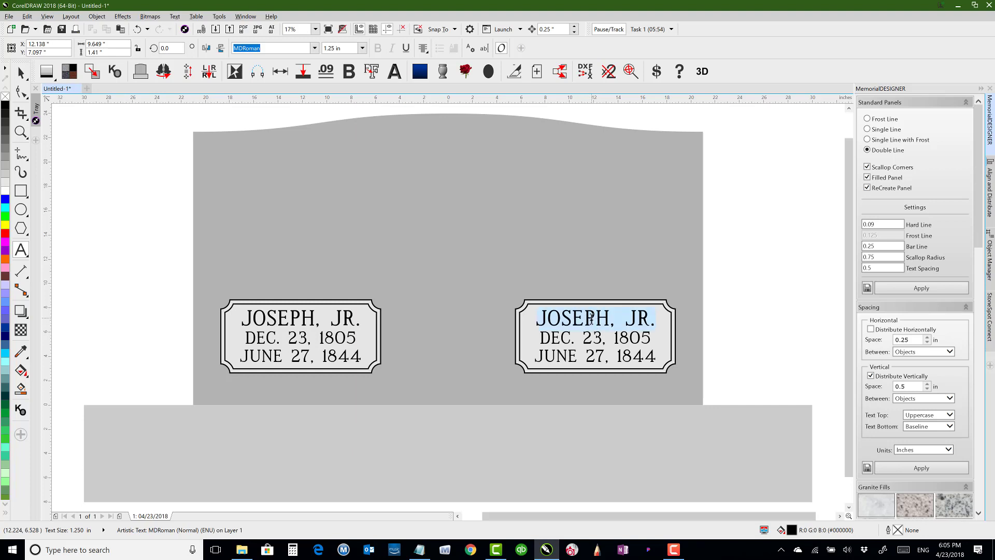
{"action": "type", "text": "EMMA HAL"}
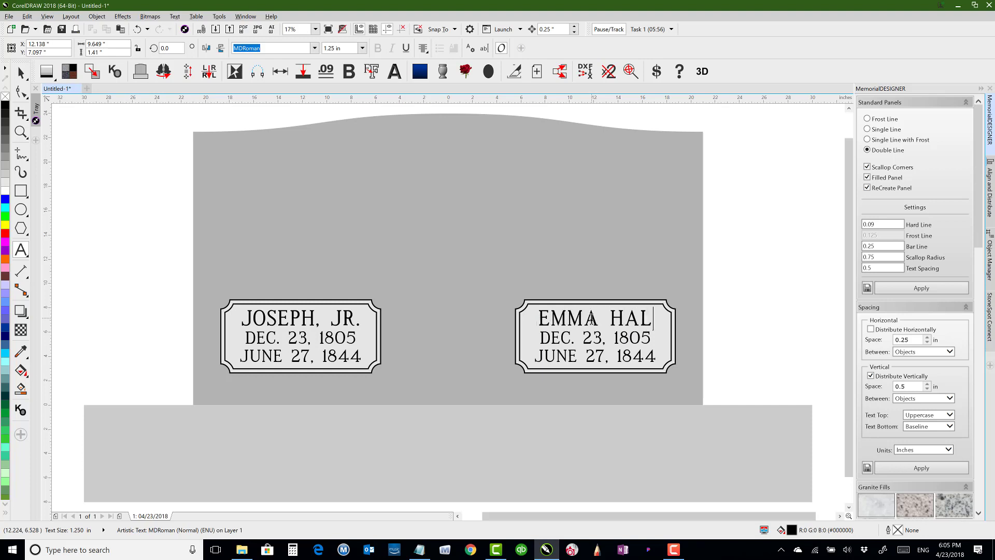
{"action": "type", "text": "E"}
Step: Replace the two date lines in the right-hand panel with the second person's birth and death dates
{"action": "left_click", "coordinate": [591, 338]}
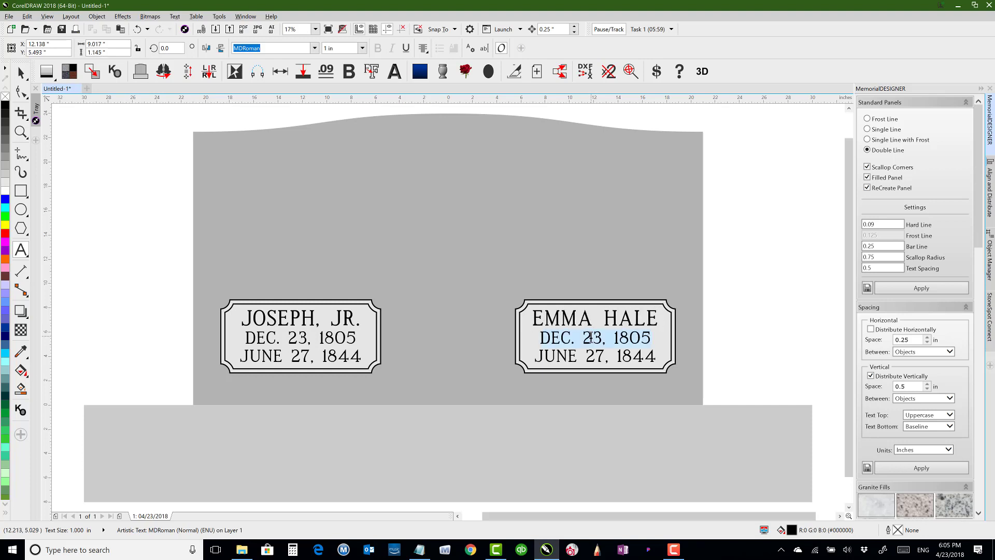
{"action": "type", "text": "JULY "}
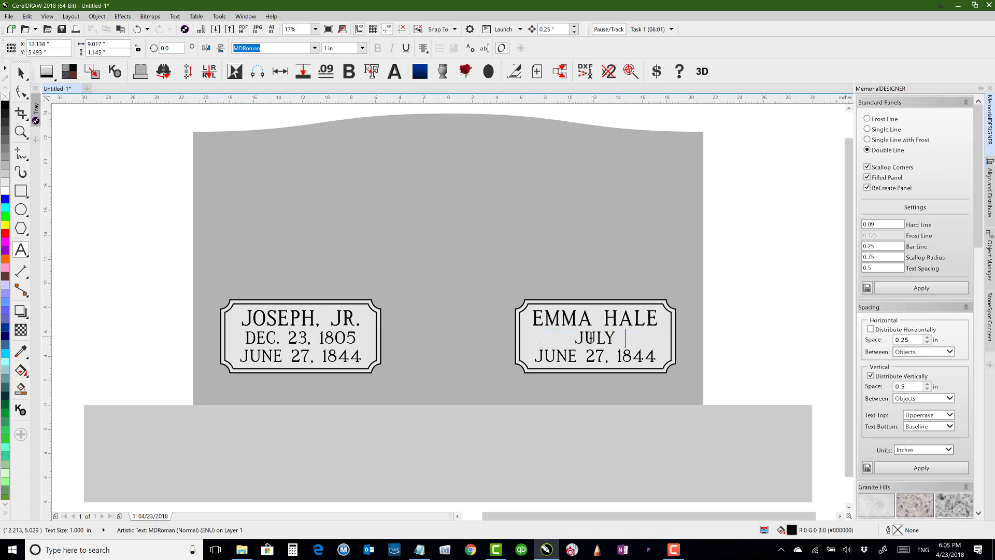
{"action": "type", "text": "10, 1804"}
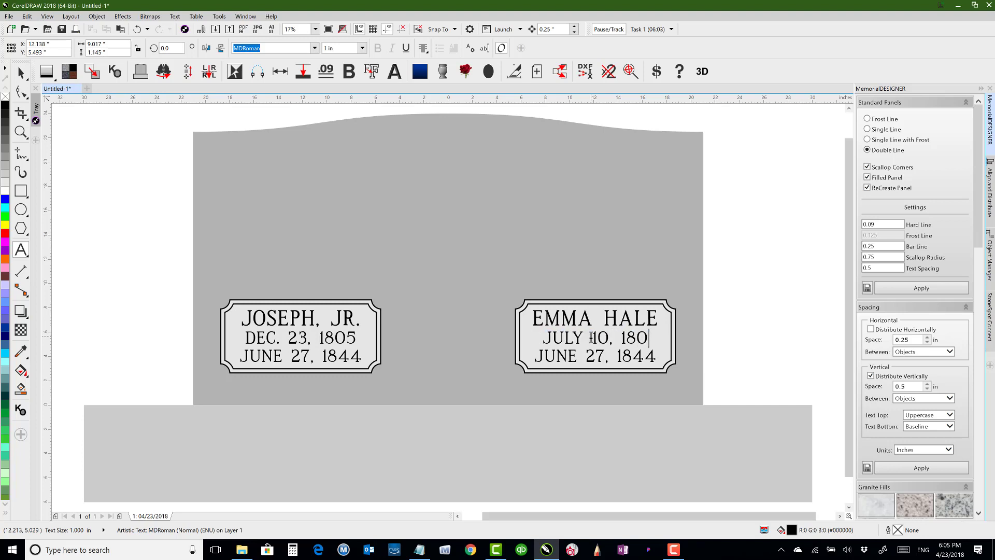
{"action": "triple_click", "coordinate": [564, 356]}
{"action": "type", "text": "A"}
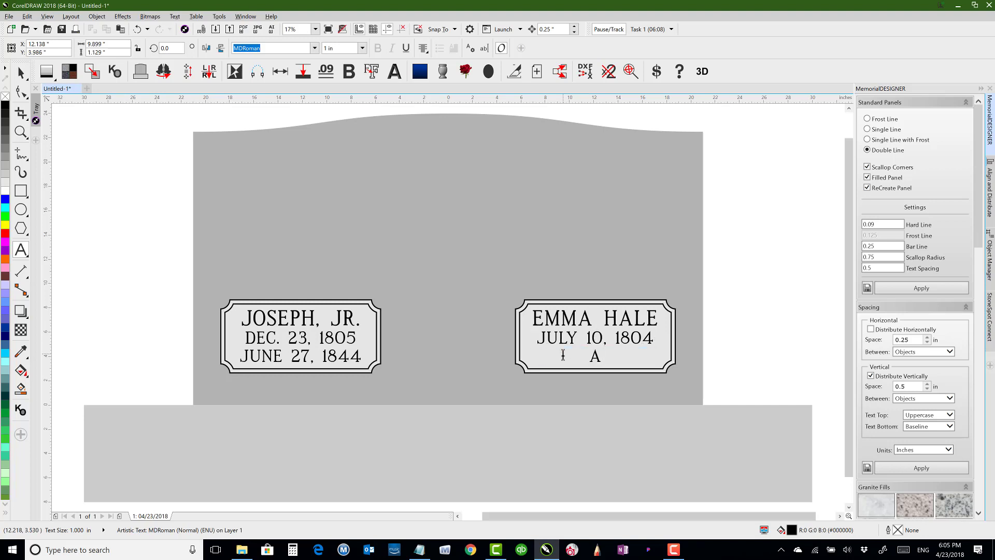
{"action": "type", "text": "PR. 30, 187"}
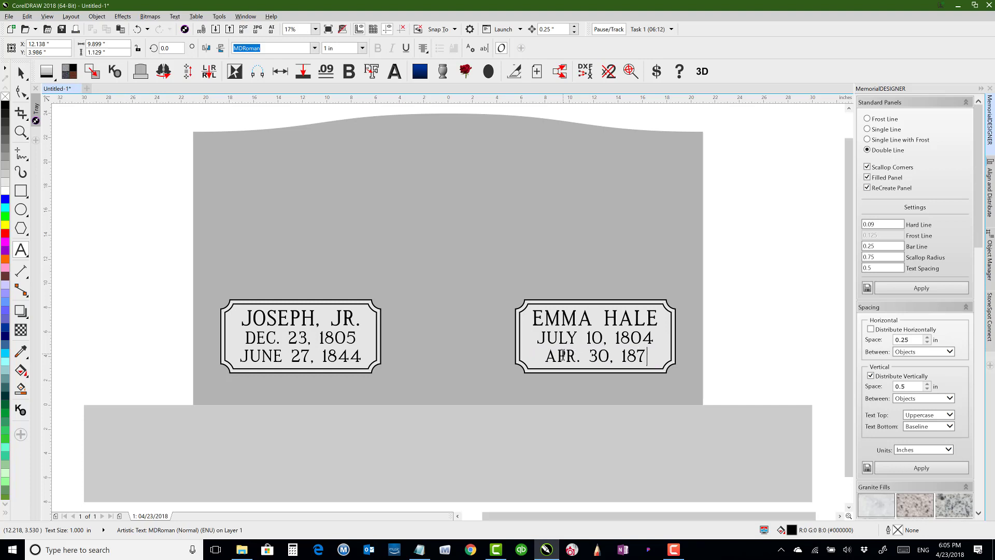
{"action": "type", "text": "9"}
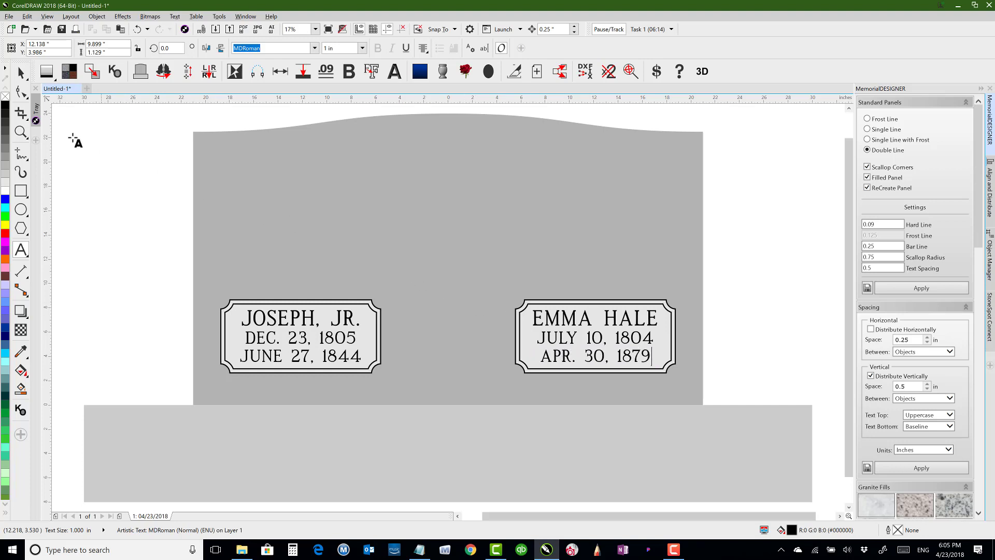
{"action": "left_click", "coordinate": [21, 73]}
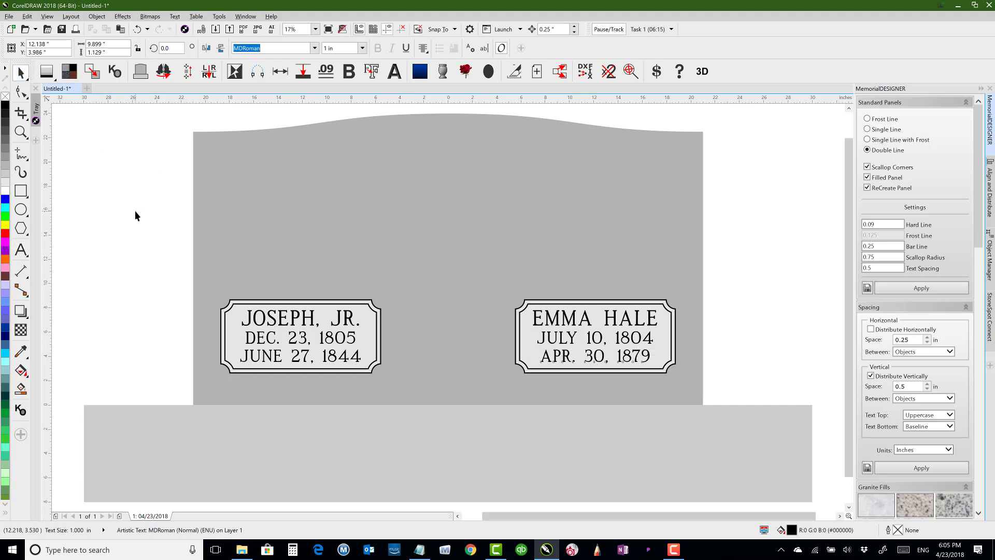
{"action": "key", "text": "Escape"}
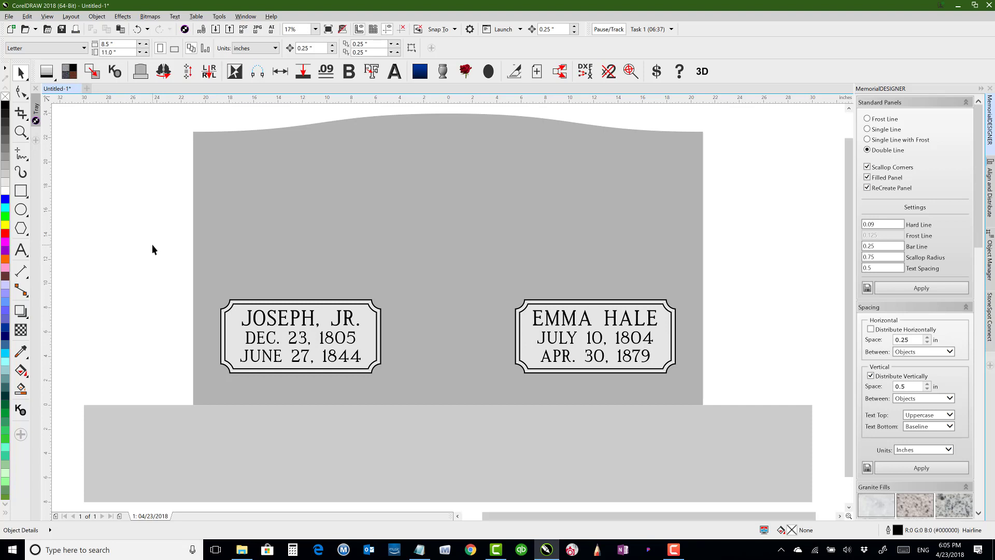
Step: Recreate both inscription panels as filled Frost Line panels without scallop corners
{"action": "left_click_drag", "start_coordinate": [655, 393], "coordinate": [740, 394]}
{"action": "left_click", "coordinate": [867, 119]}
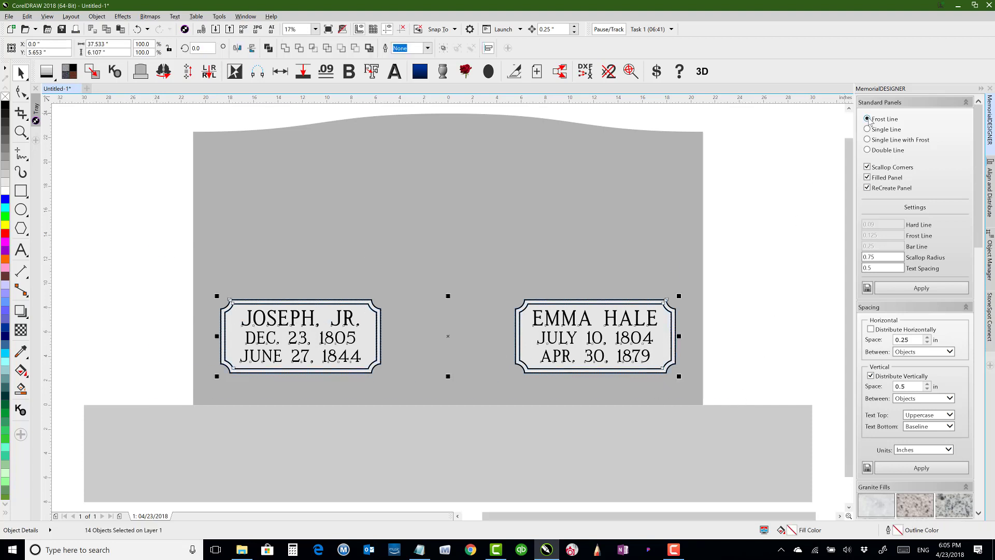
{"action": "left_click", "coordinate": [868, 167]}
{"action": "left_click", "coordinate": [934, 289]}
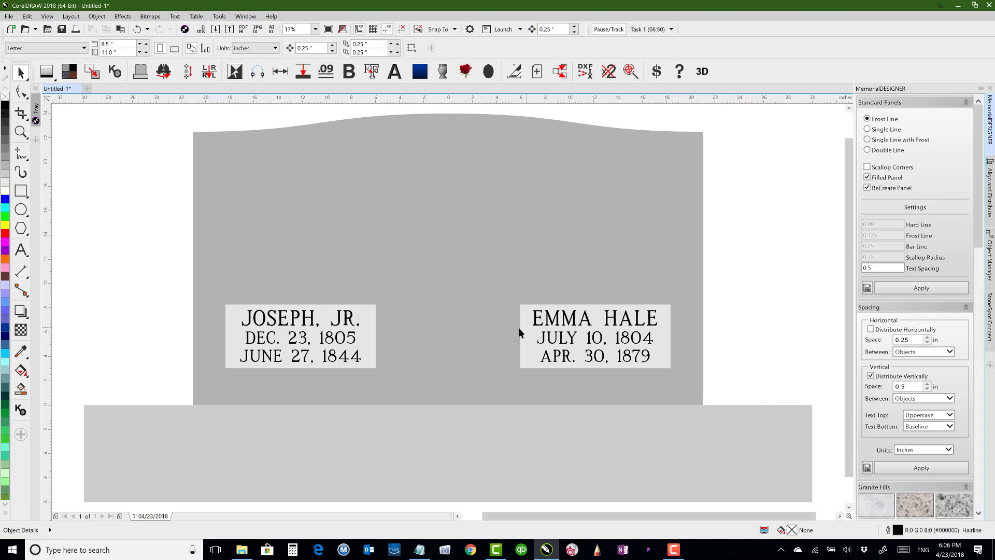
Step: Try stretching the right-hand panel on its outer side only to about 16.8 in wide, and undo the stretch
{"action": "left_click", "coordinate": [670, 337]}
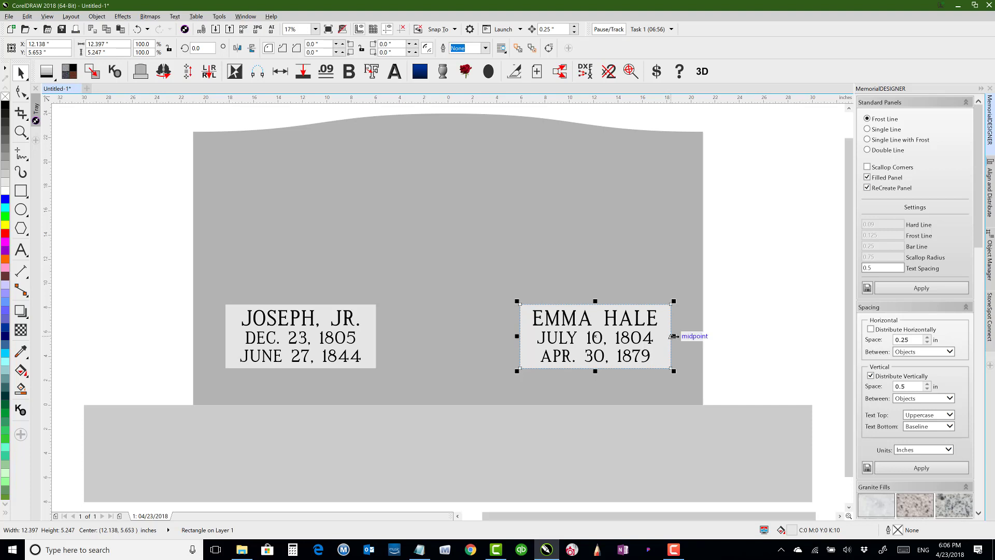
{"action": "left_click_drag", "start_coordinate": [674, 336], "coordinate": [726, 336]}
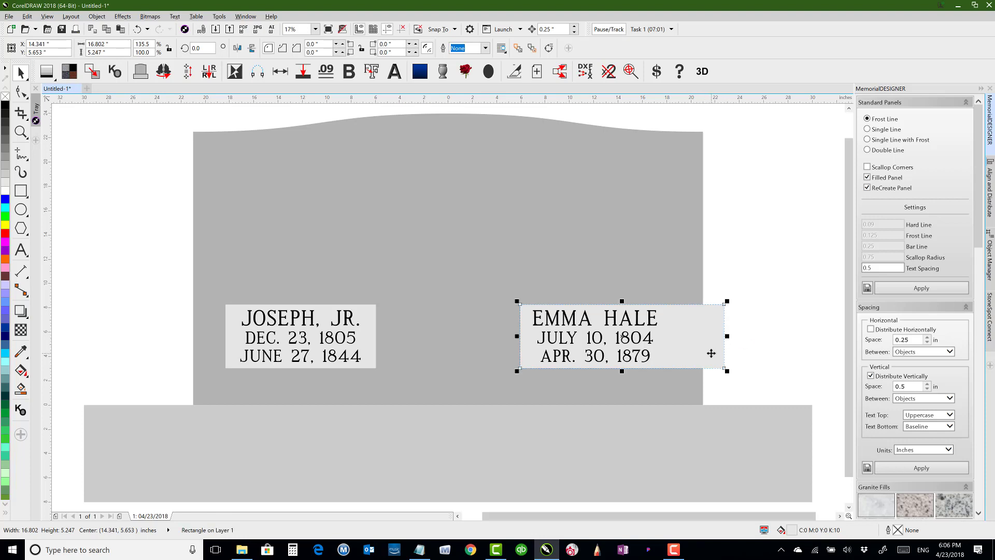
{"action": "key", "text": "ctrl+z"}
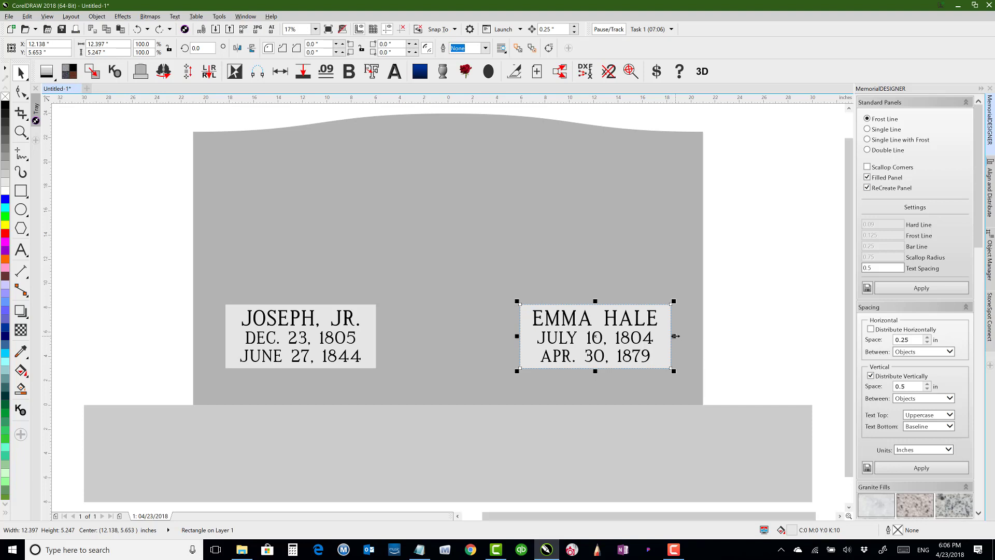
Step: Widen the right-hand panel evenly about its center and set its width to 14 in
{"action": "left_click_drag", "start_coordinate": [674, 336], "coordinate": [683, 336]}
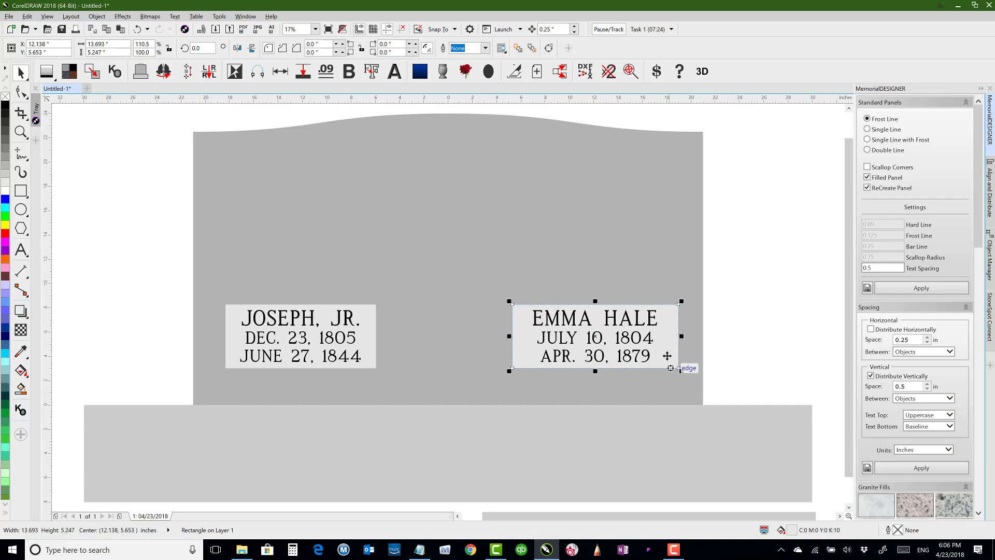
{"action": "left_click", "coordinate": [110, 43]}
{"action": "left_click_drag", "start_coordinate": [120, 43], "coordinate": [70, 44]}
{"action": "type", "text": "14"}
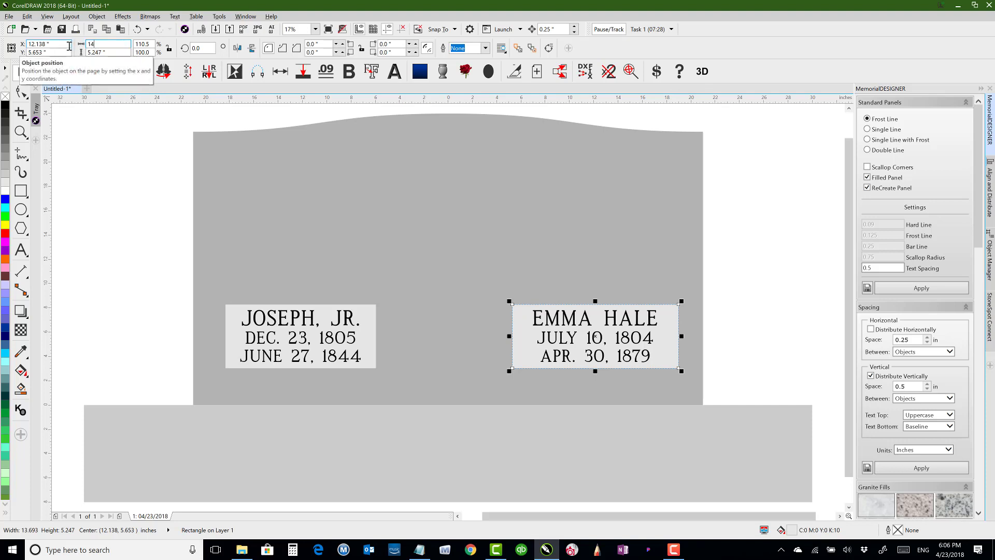
{"action": "key", "text": "Return"}
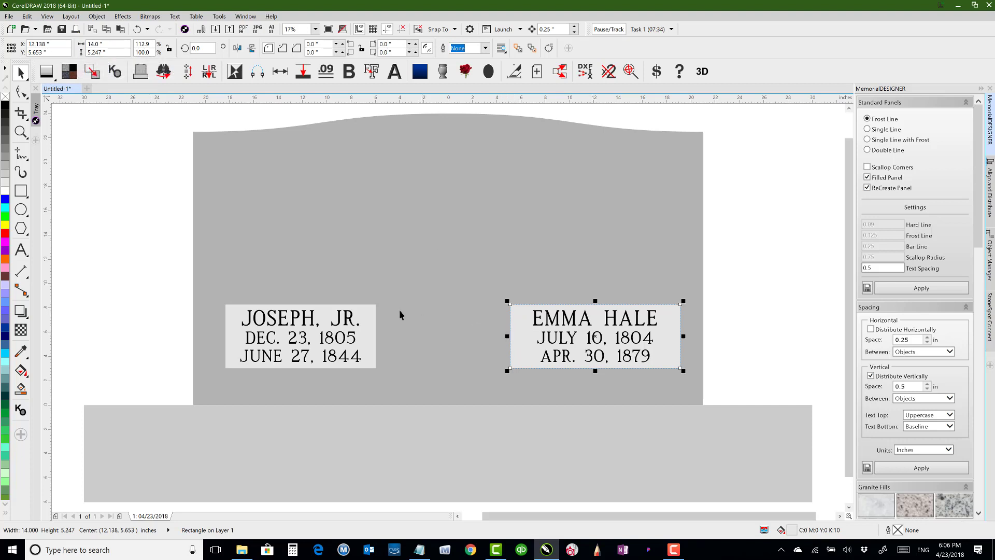
Step: Delete the left-hand panel rectangle and recreate the widened right-hand panel as a Double Line panel with scallop corners
{"action": "left_click", "coordinate": [370, 312]}
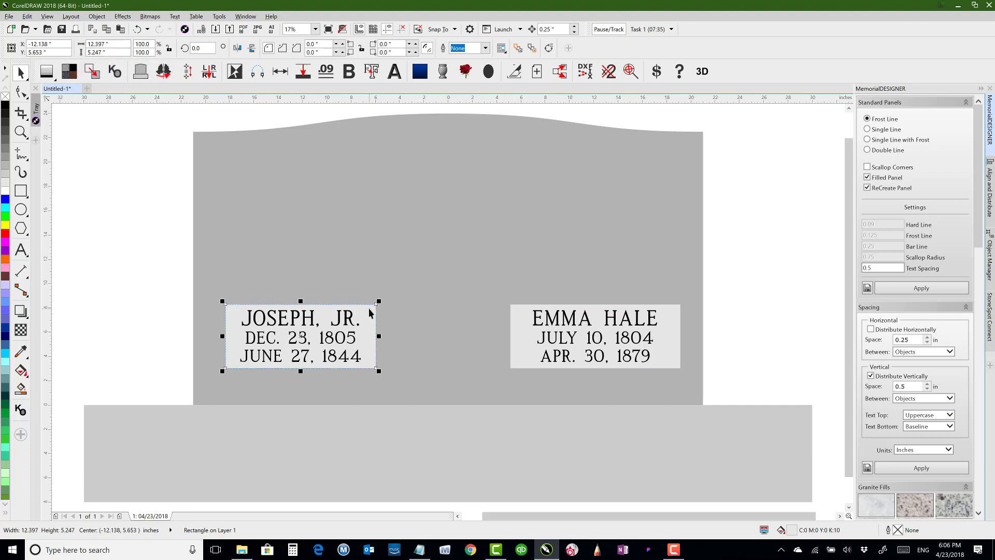
{"action": "key", "text": "Delete"}
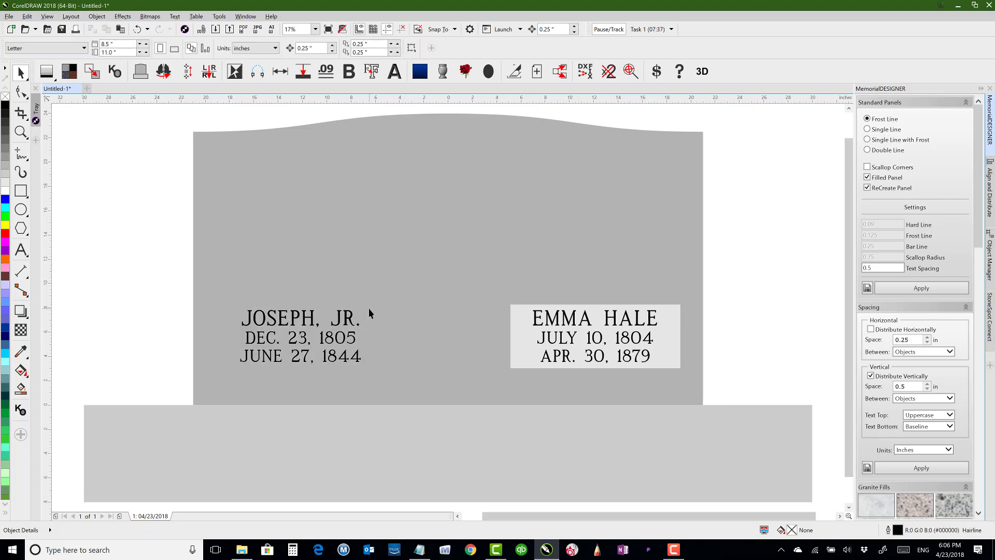
{"action": "left_click", "coordinate": [521, 312]}
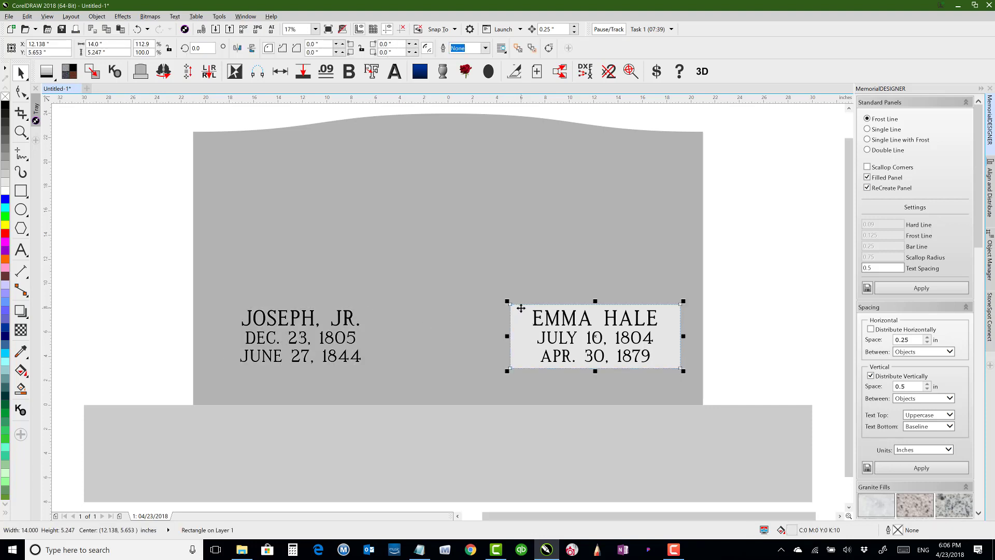
{"action": "left_click", "coordinate": [867, 167]}
{"action": "left_click", "coordinate": [867, 150]}
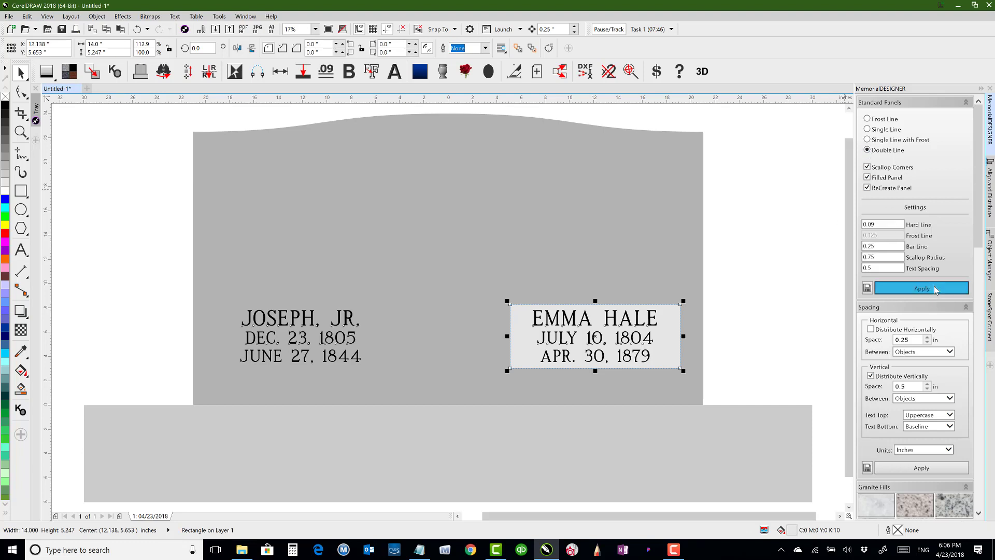
{"action": "left_click", "coordinate": [925, 288]}
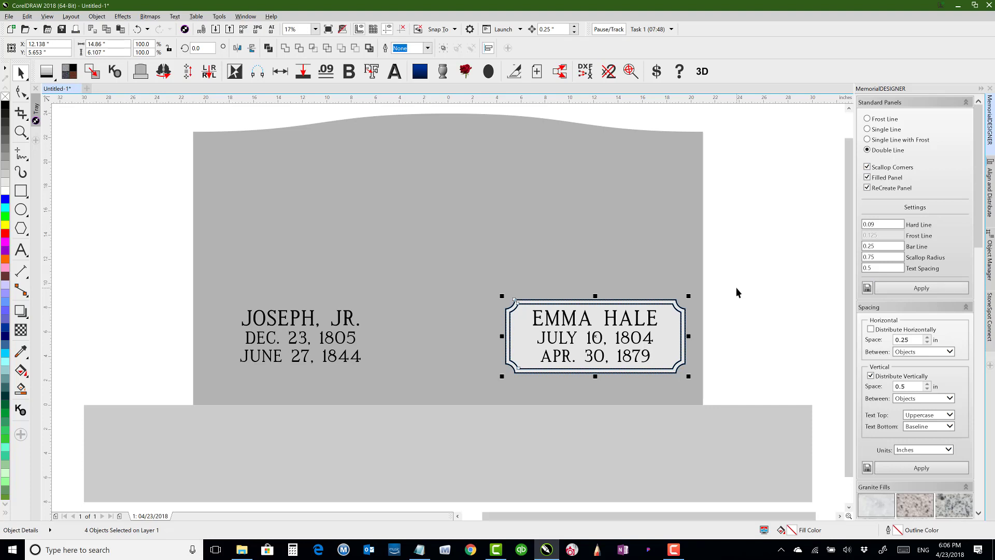
Step: Place a matching copy of the double-line panel behind the left-hand name and dates, mirrored about the stone's center
{"action": "key", "text": "Tab"}
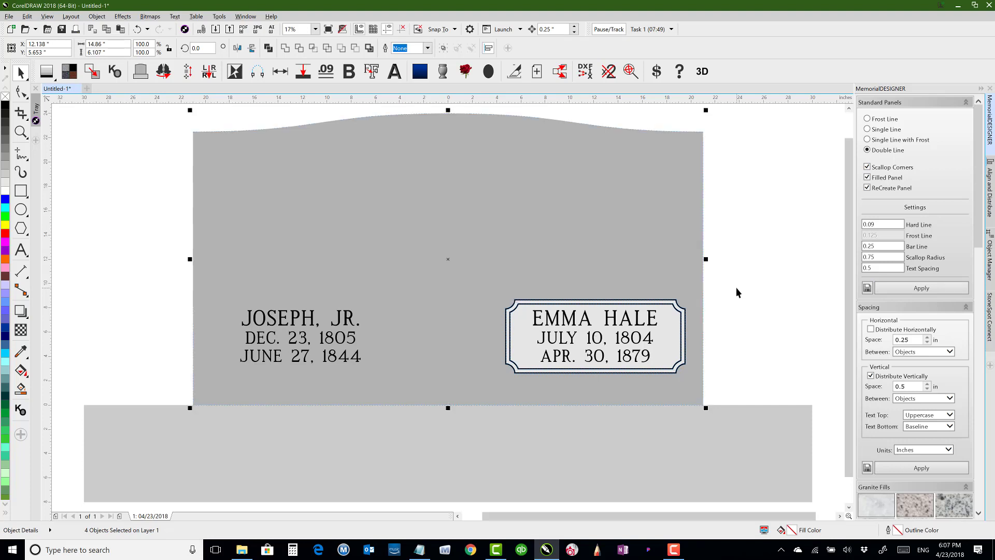
{"action": "left_click", "coordinate": [640, 323]}
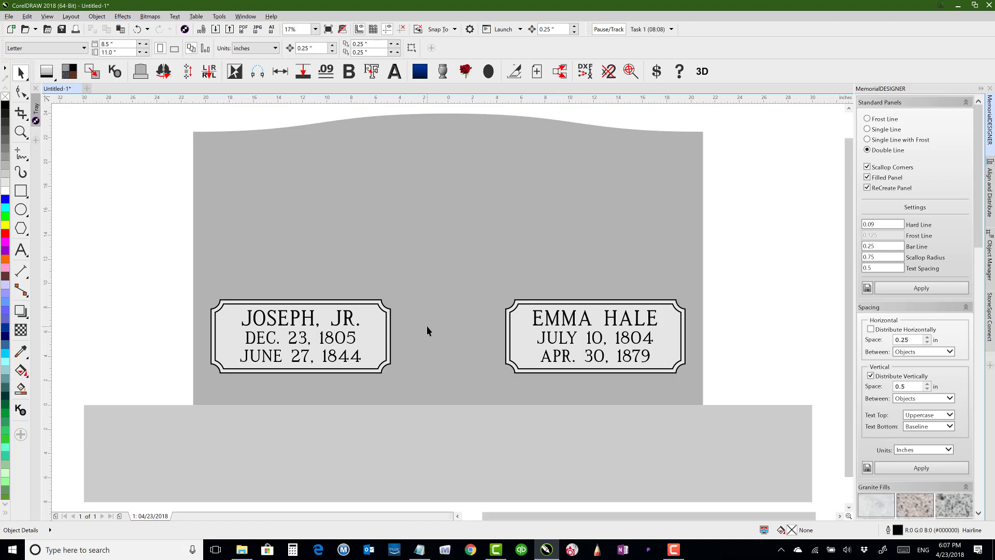
Step: Add the text line "MARRIED: JAN. 18, 1827" between the two inscription panels
{"action": "left_click", "coordinate": [21, 249]}
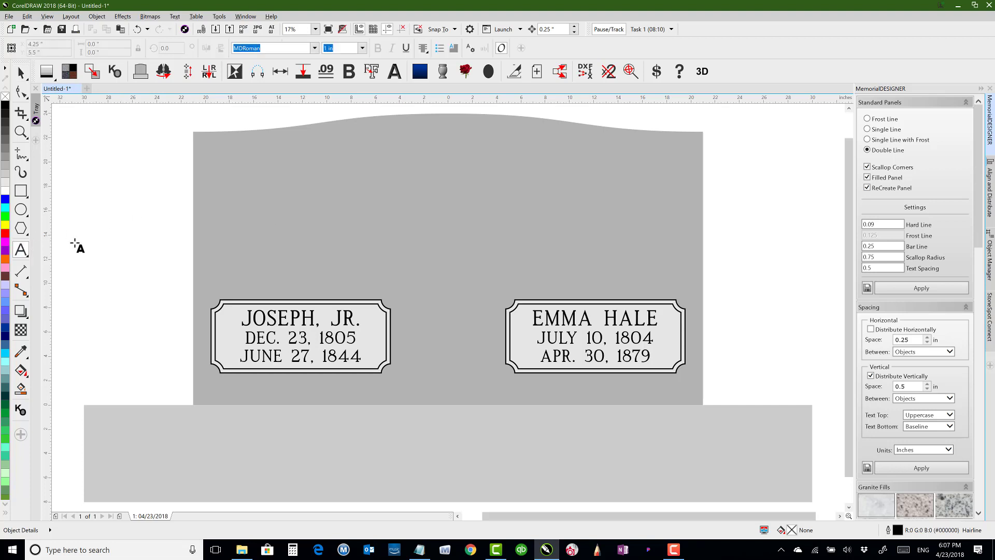
{"action": "left_click", "coordinate": [407, 323]}
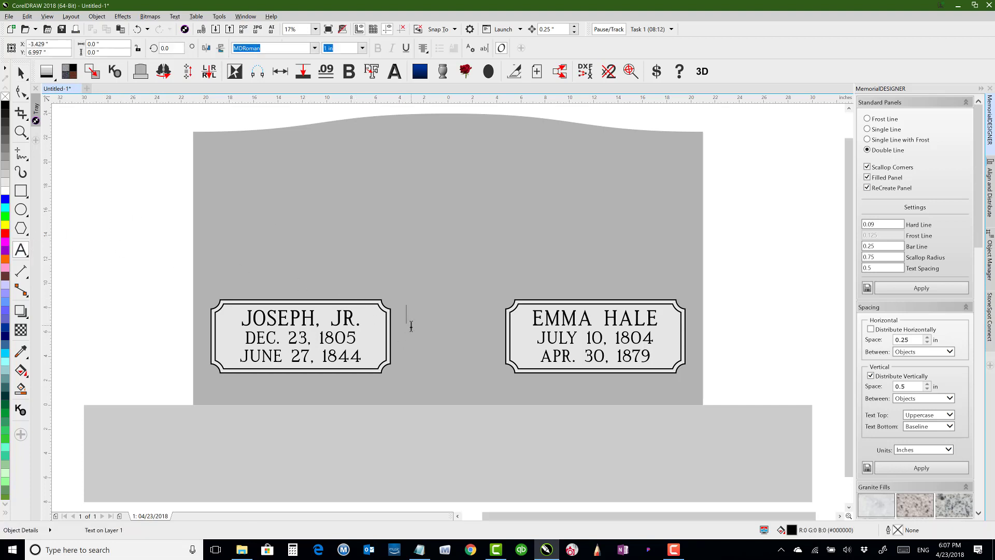
{"action": "type", "text": "MARRIED:"}
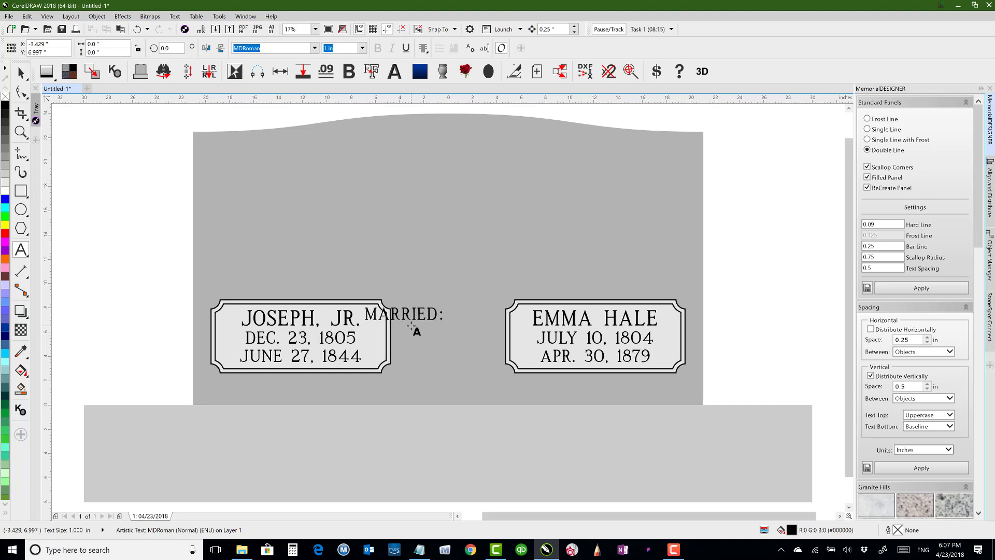
{"action": "type", "text": " JAN. 18, "}
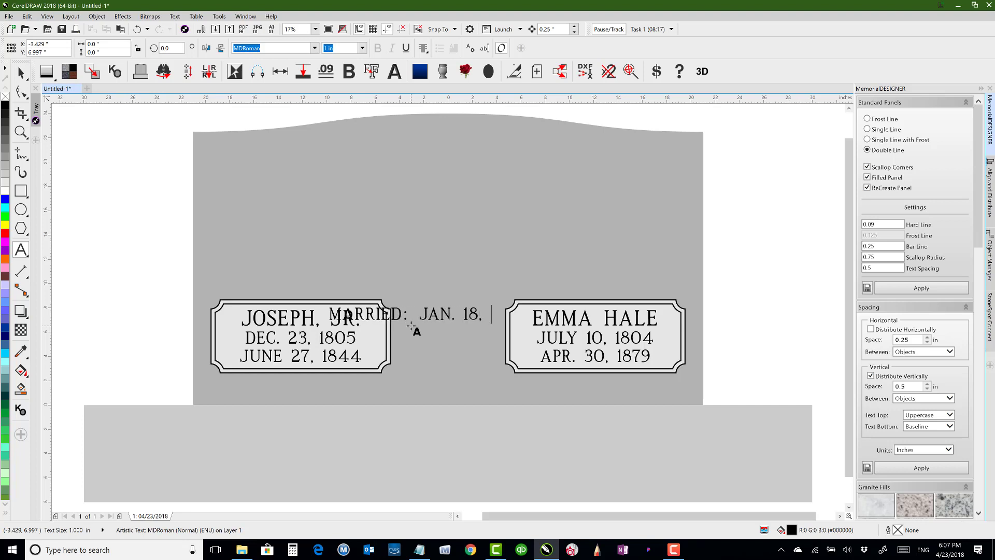
{"action": "type", "text": "1827"}
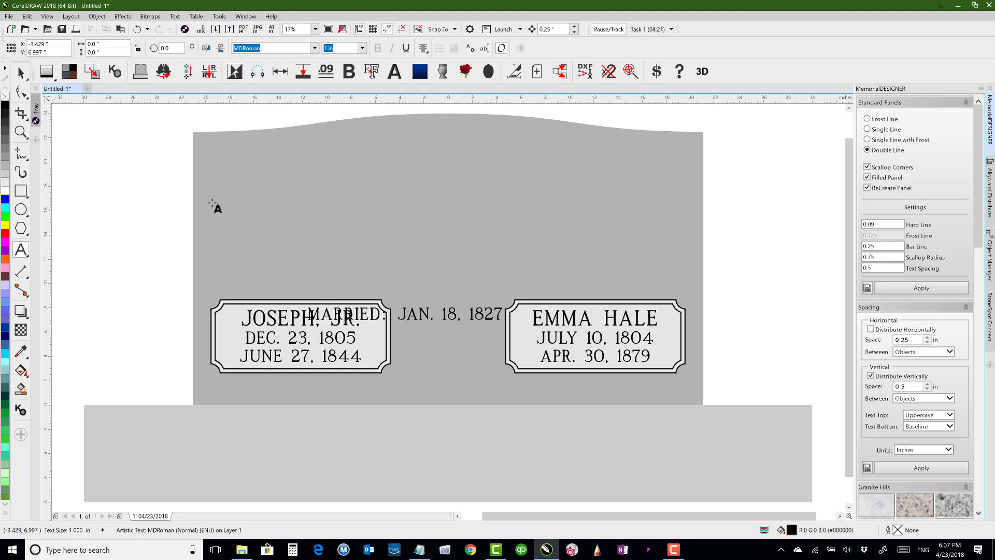
Step: Move the marriage line below the two panels and center it horizontally on the stone
{"action": "left_click", "coordinate": [21, 72]}
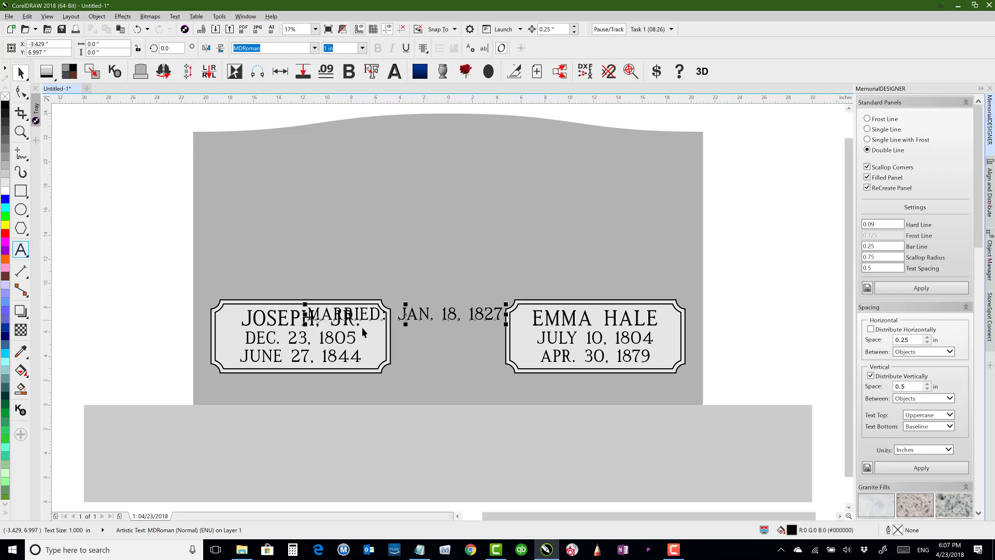
{"action": "left_click_drag", "start_coordinate": [414, 313], "coordinate": [467, 394]}
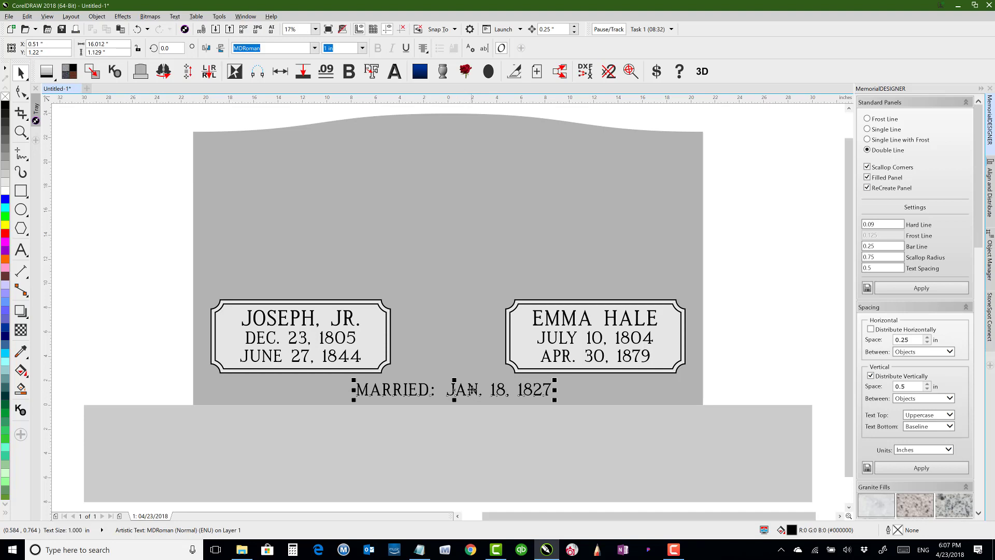
{"action": "left_click", "coordinate": [509, 267], "text": "shift"}
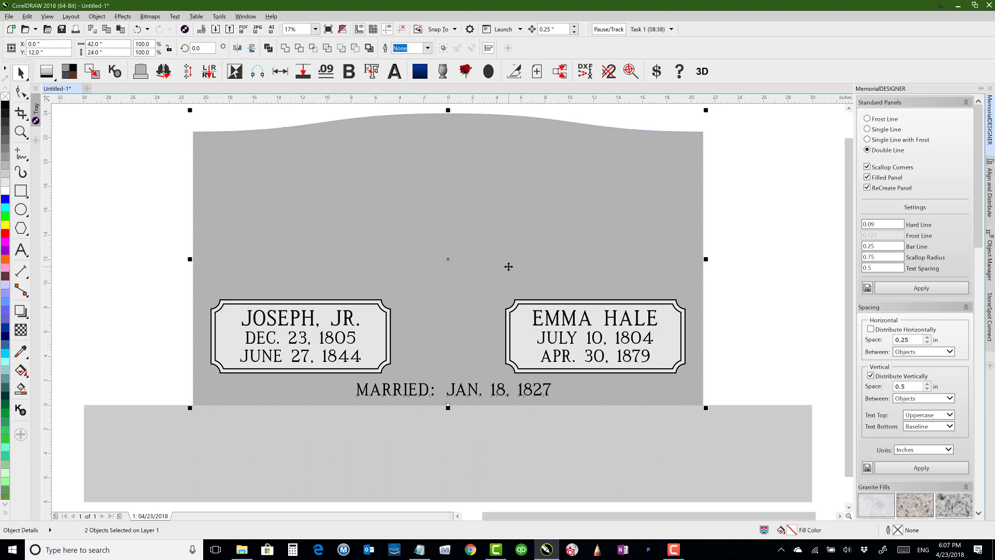
{"action": "key", "text": "c"}
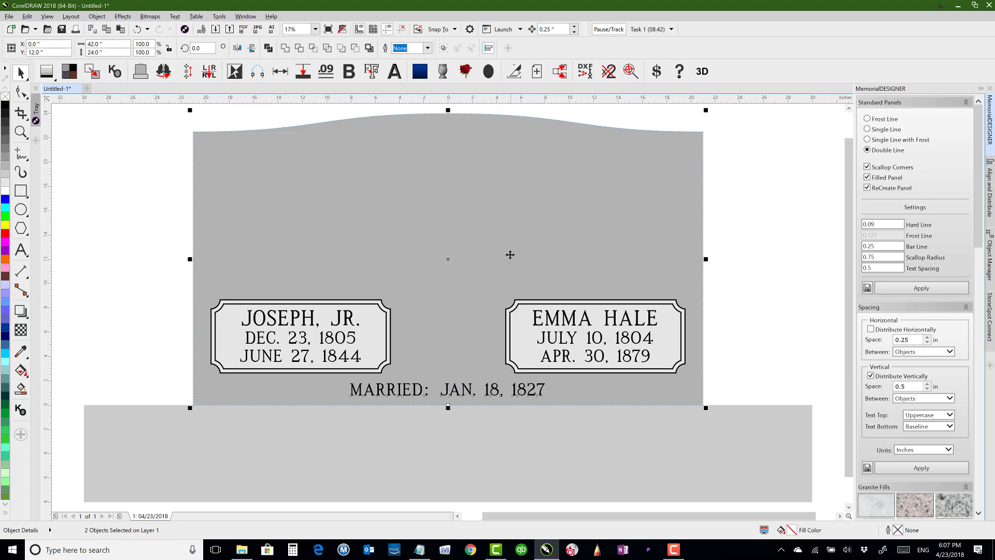
{"action": "left_click", "coordinate": [738, 281]}
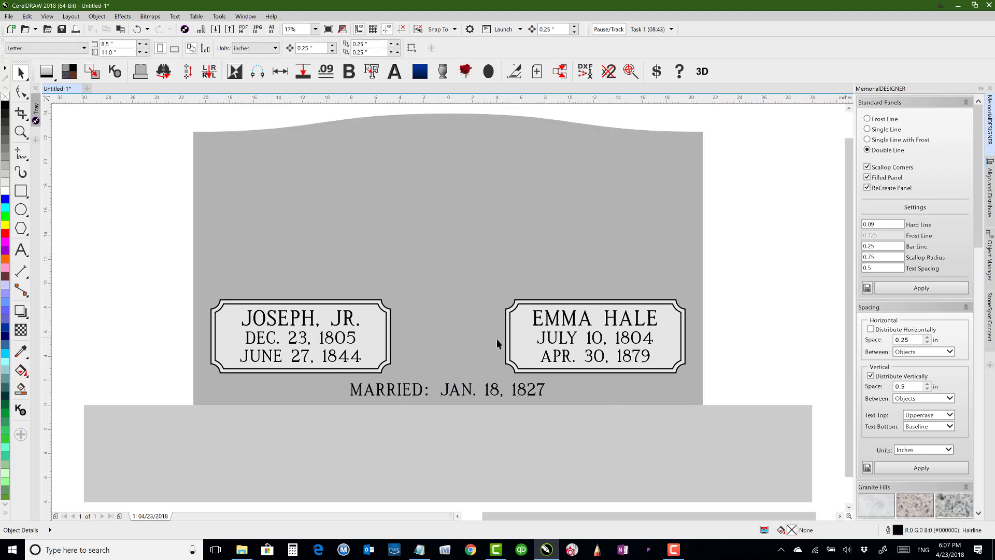
Step: Use Quick Distribute to space the marriage line evenly between the panels' lower edge and the bottom of the stone
{"action": "left_click", "coordinate": [357, 396]}
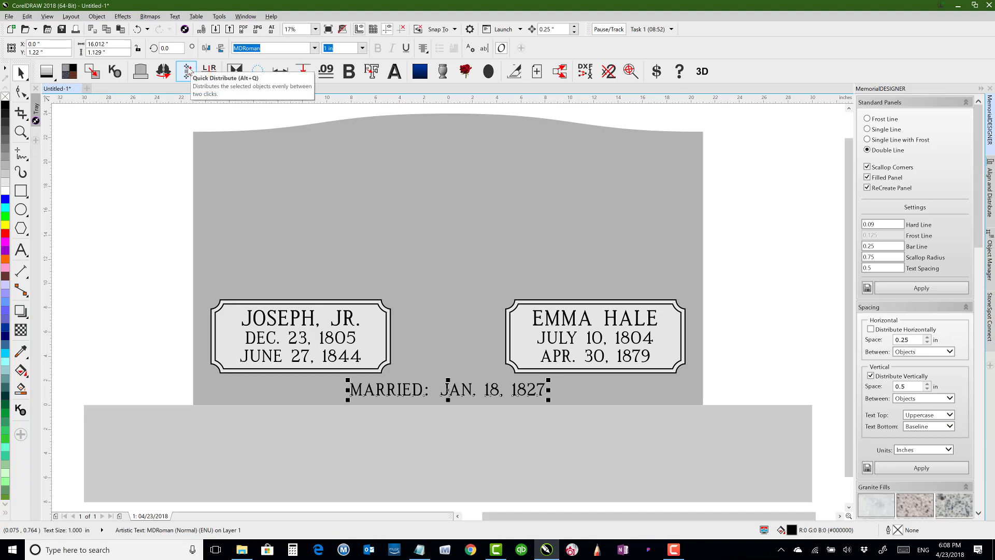
{"action": "left_click", "coordinate": [188, 71]}
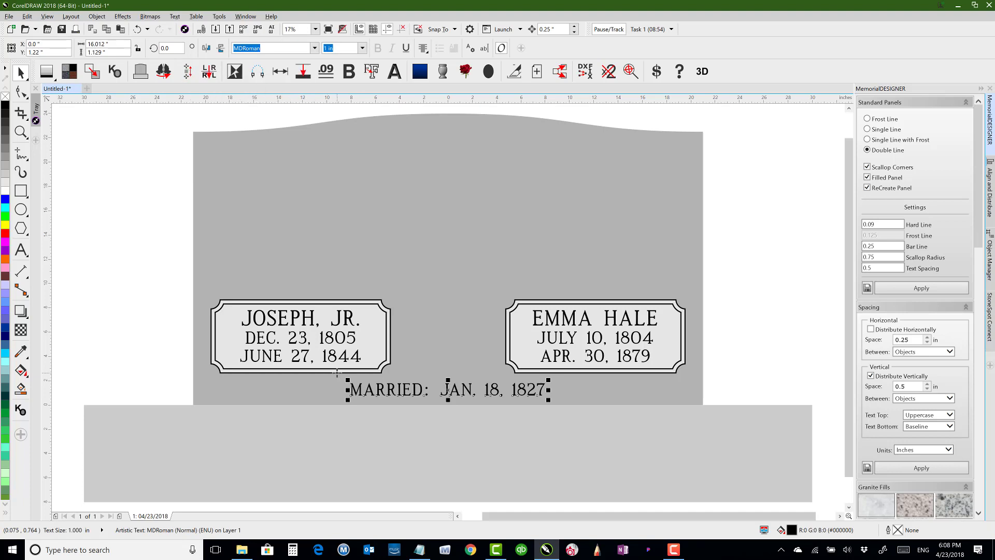
{"action": "left_click", "coordinate": [351, 390]}
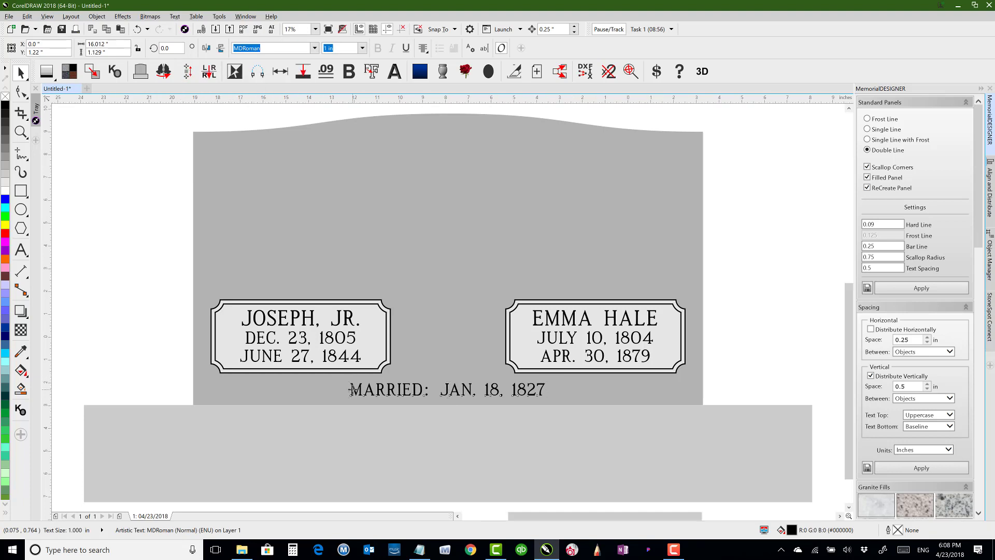
{"action": "scroll", "coordinate": [351, 390], "scroll_direction": "up", "scroll_amount": 4}
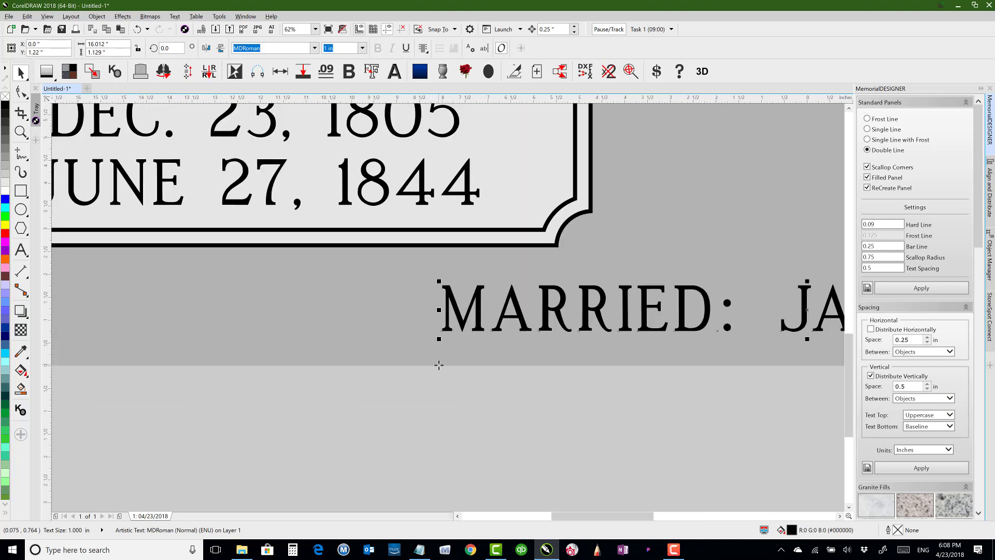
{"action": "key", "text": "ctrl+Up"}
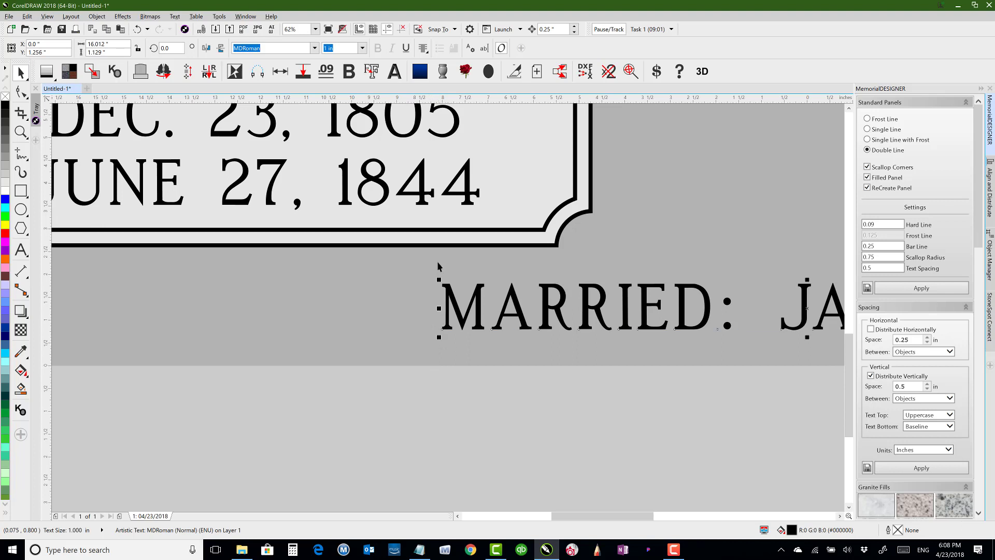
{"action": "scroll", "coordinate": [579, 285], "scroll_direction": "down", "scroll_amount": 1}
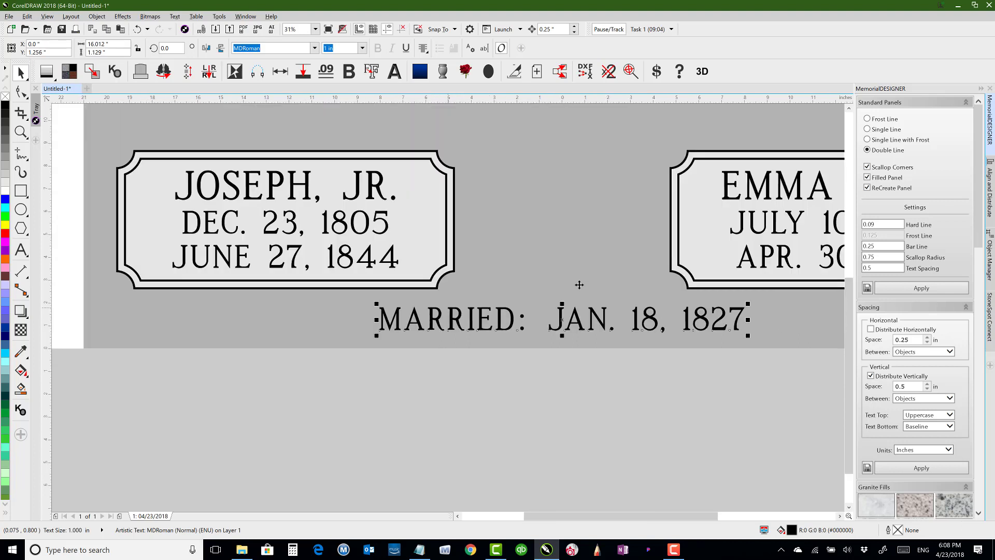
{"action": "scroll", "coordinate": [456, 311], "scroll_direction": "down", "scroll_amount": 1}
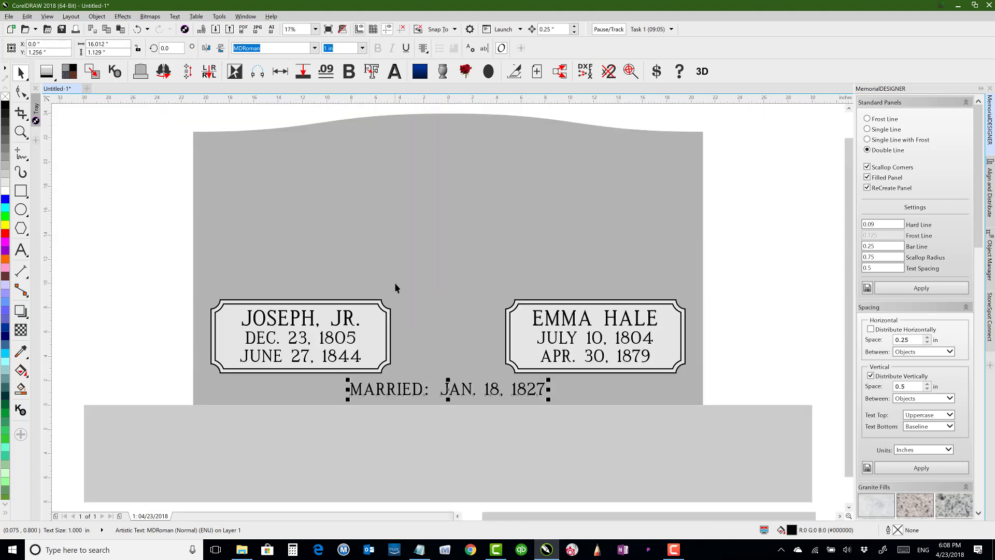
{"action": "left_click", "coordinate": [152, 167]}
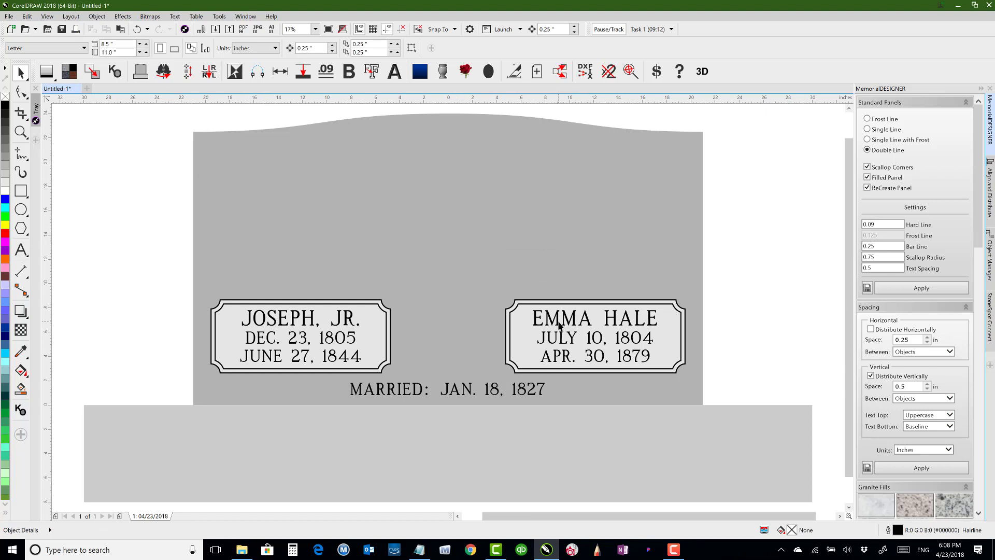
Step: Copy the name line from the right-hand panel to the upper part of the stone
{"action": "left_click_drag", "start_coordinate": [560, 322], "coordinate": [456, 192]}
{"action": "right_click", "coordinate": [469, 196]}
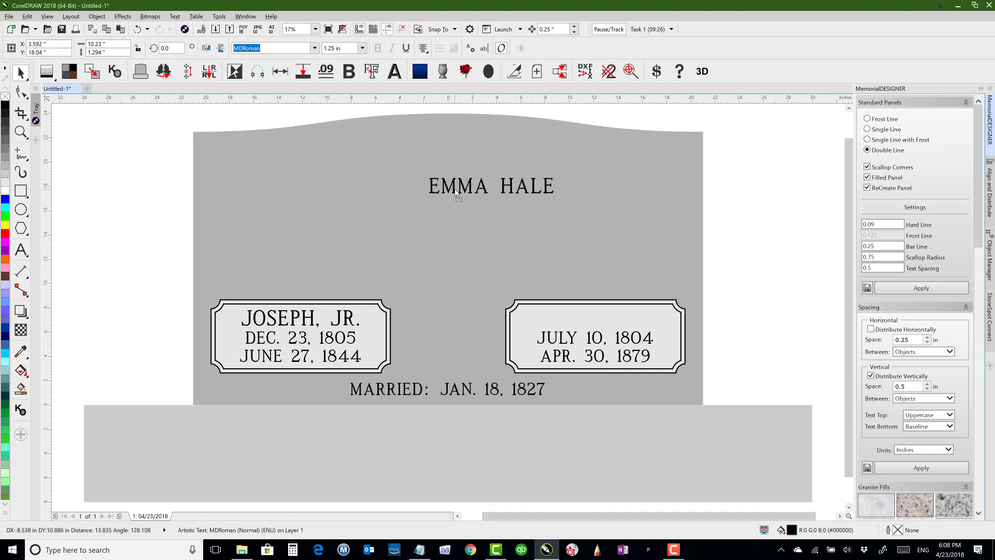
{"action": "right_click", "coordinate": [455, 190]}
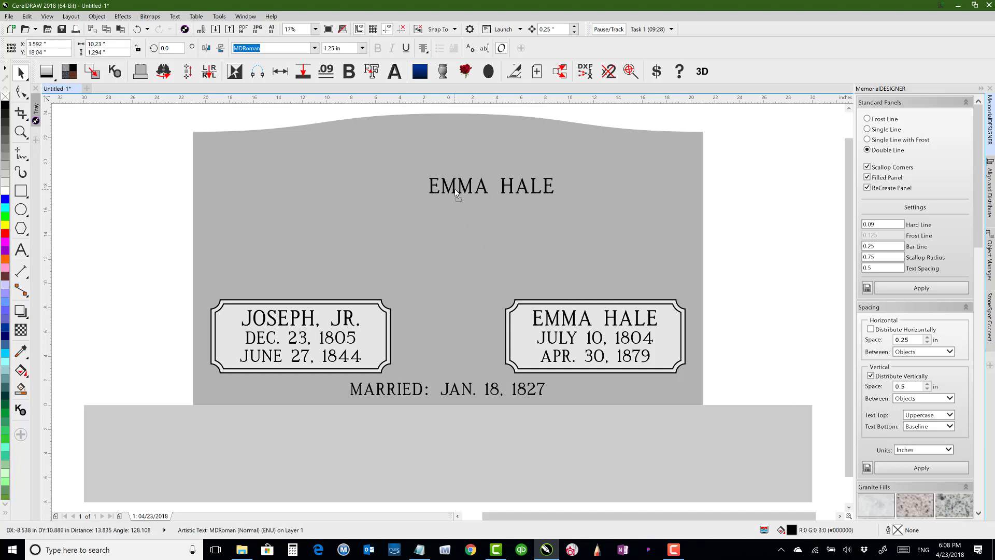
{"action": "left_click_drag", "start_coordinate": [458, 196], "coordinate": [454, 203]}
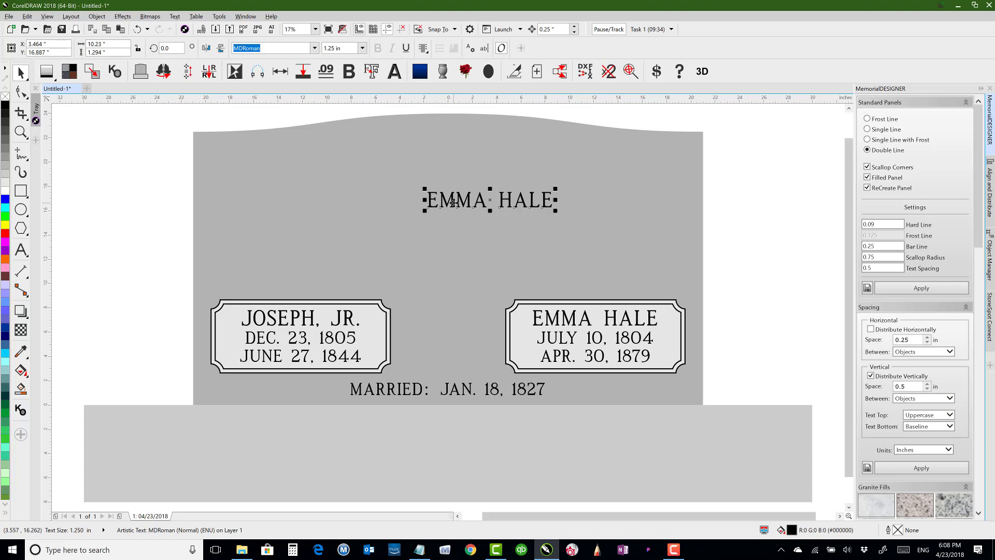
Step: Replace the copied name in the upper part of the stone with the family surname in capitals
{"action": "left_click", "coordinate": [20, 250]}
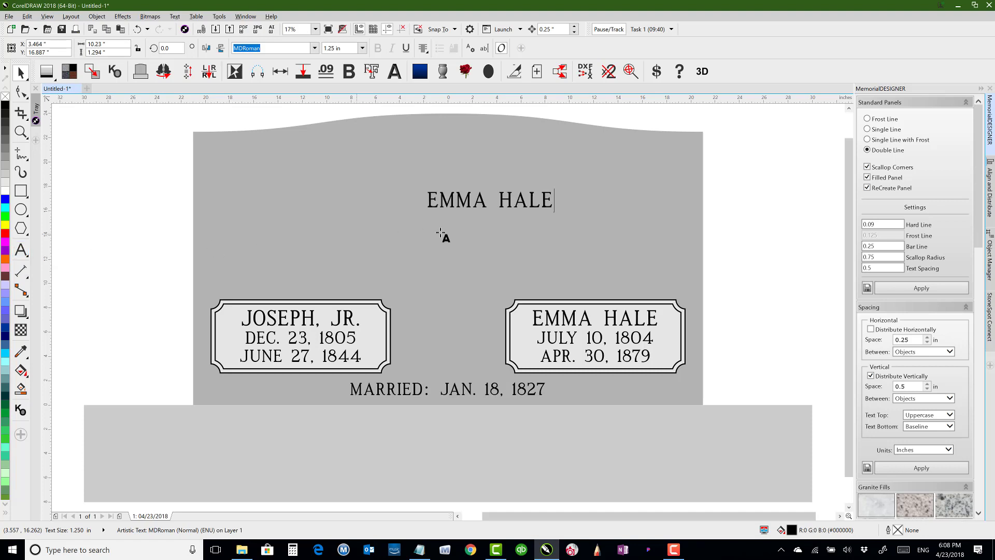
{"action": "left_click", "coordinate": [553, 201]}
{"action": "left_click_drag", "start_coordinate": [552, 201], "coordinate": [394, 202]}
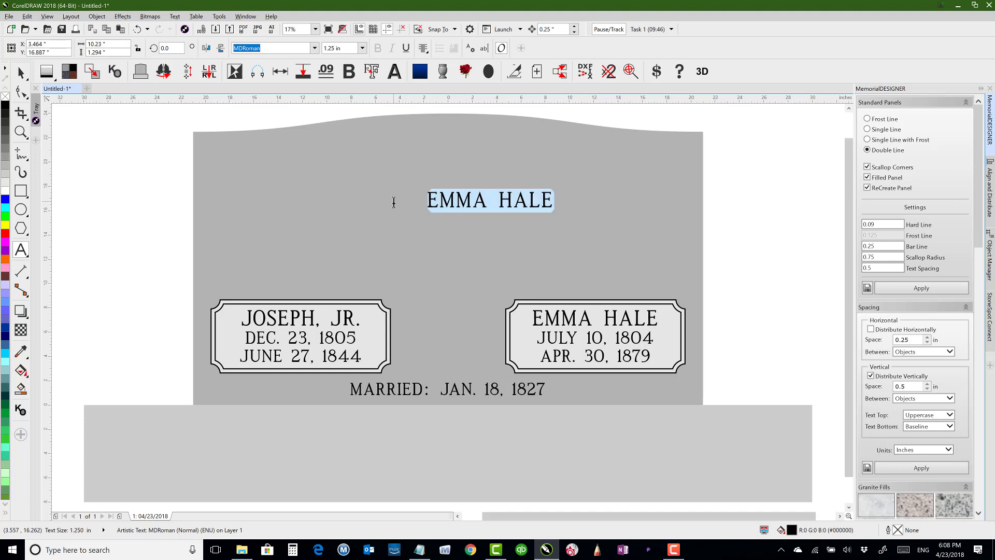
{"action": "type", "text": "SMITH"}
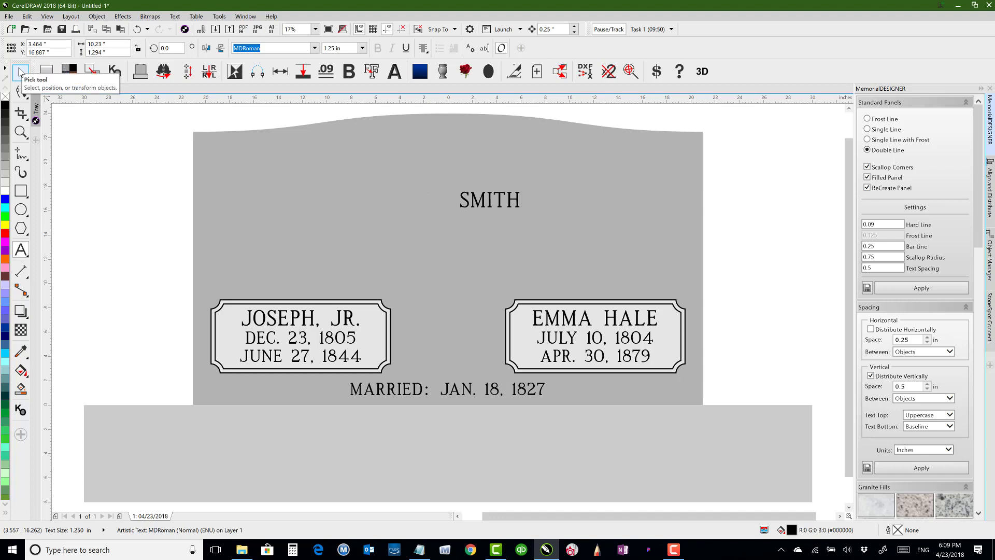
{"action": "left_click", "coordinate": [21, 72]}
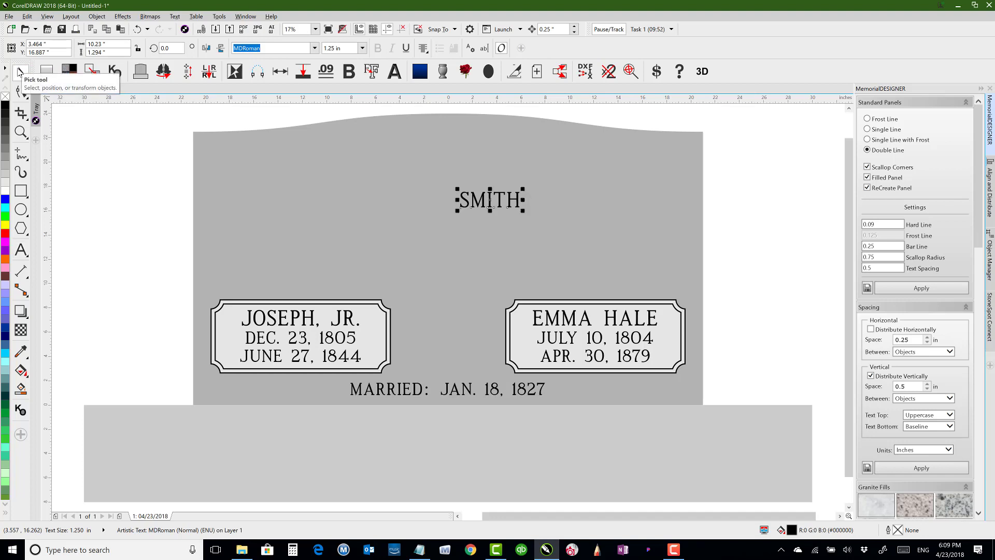
Step: Set the surname's text size to 3 in and center it horizontally on the stone
{"action": "left_click", "coordinate": [352, 48]}
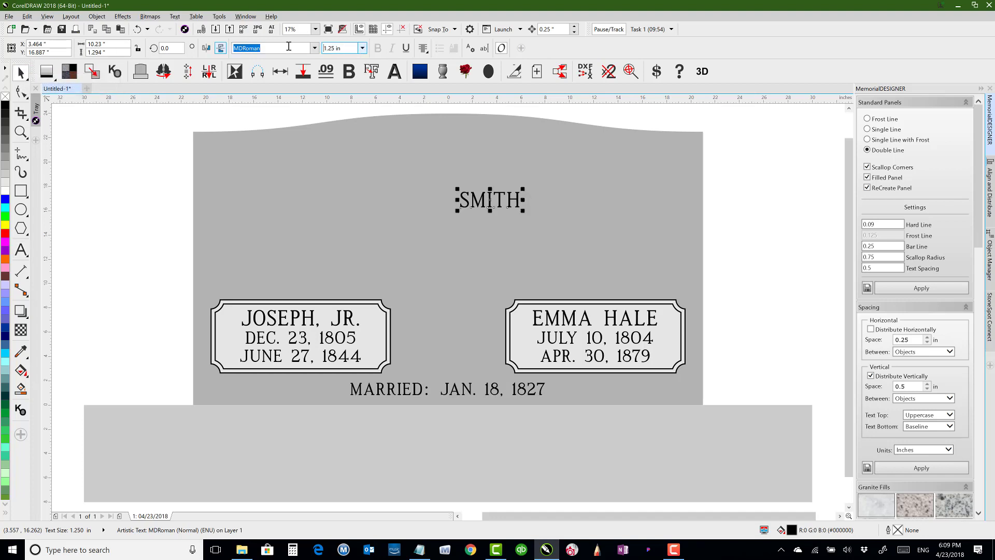
{"action": "type", "text": "3"}
{"action": "key", "text": "Return"}
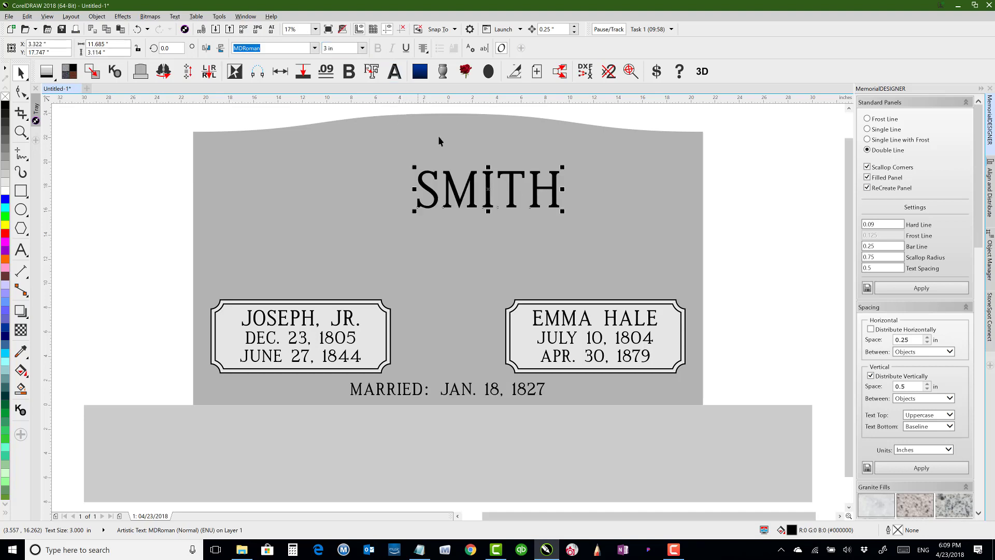
{"action": "left_click", "coordinate": [462, 149], "text": "shift"}
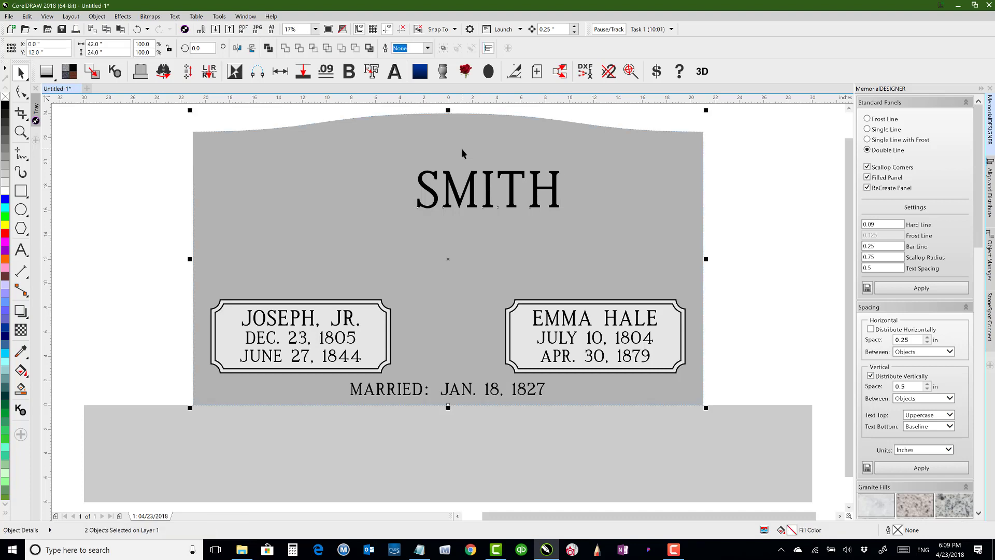
{"action": "key", "text": "c"}
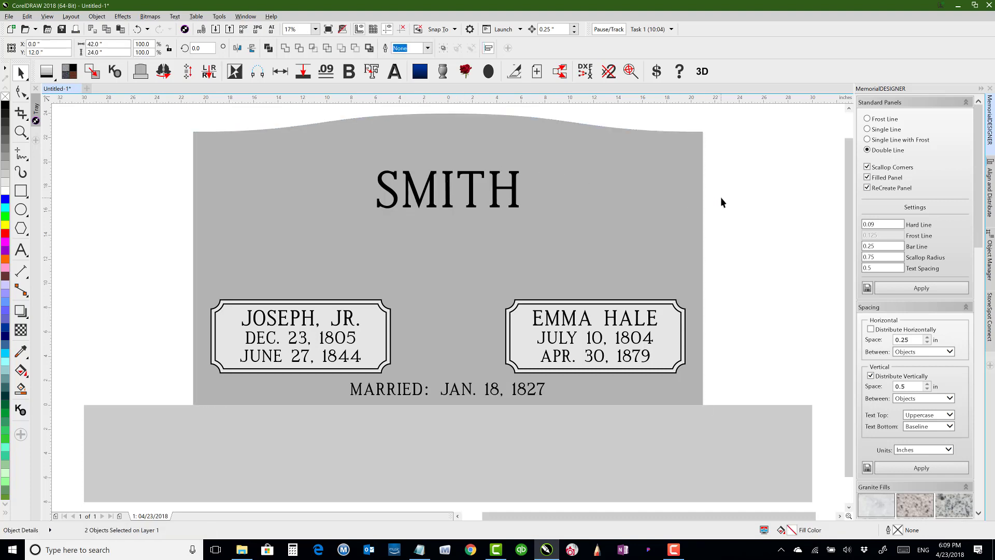
{"action": "left_click", "coordinate": [727, 200]}
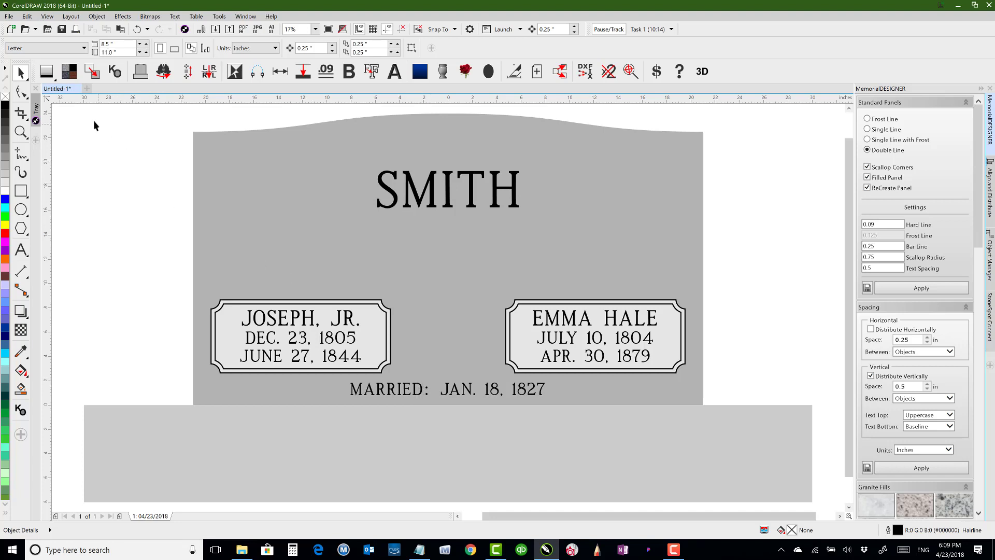
Step: Insert the STD11M264 wedding rings artwork from the Rings tray and place it centered between the two panels
{"action": "left_click", "coordinate": [36, 115]}
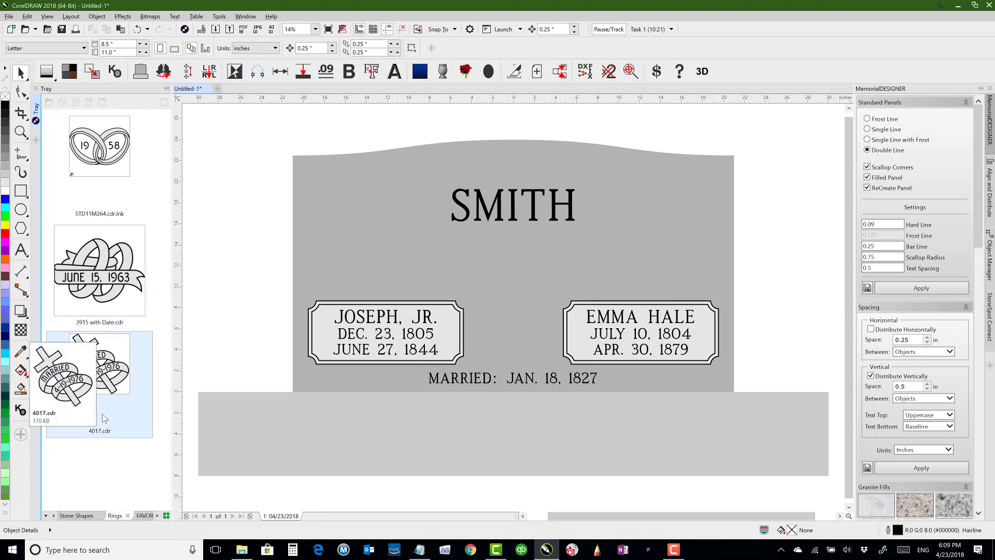
{"action": "mouse_move", "coordinate": [104, 158]}
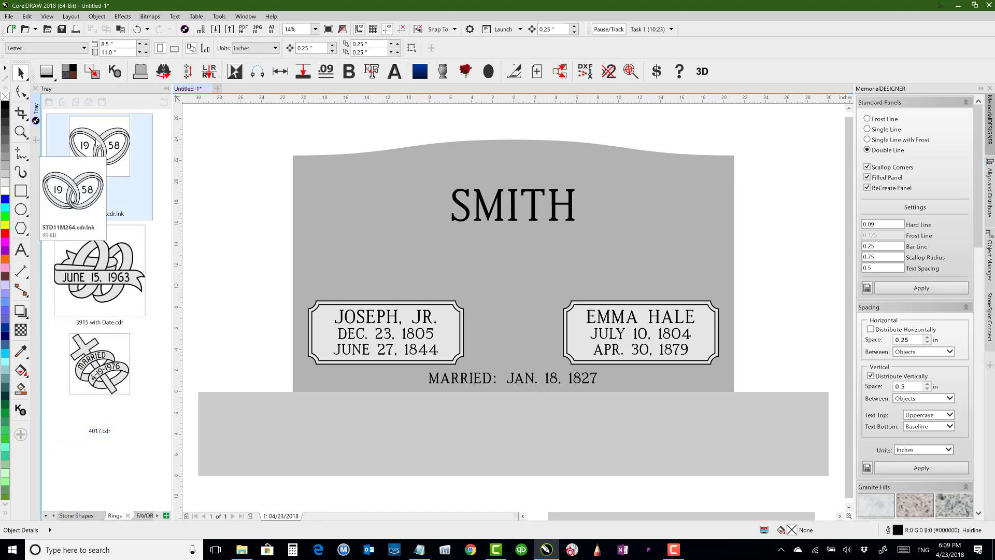
{"action": "left_click_drag", "start_coordinate": [96, 143], "coordinate": [481, 290]}
{"action": "left_click_drag", "start_coordinate": [513, 324], "coordinate": [513, 325]}
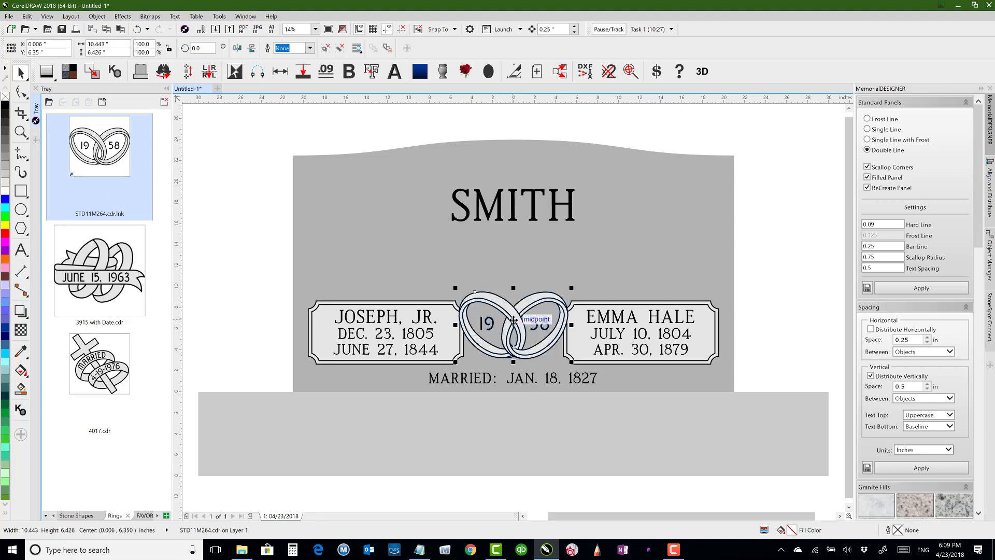
Step: Move the wedding rings up to the area between the surname and the name panels and center them horizontally on the stone
{"action": "left_click", "coordinate": [166, 90]}
{"action": "left_click", "coordinate": [142, 141]}
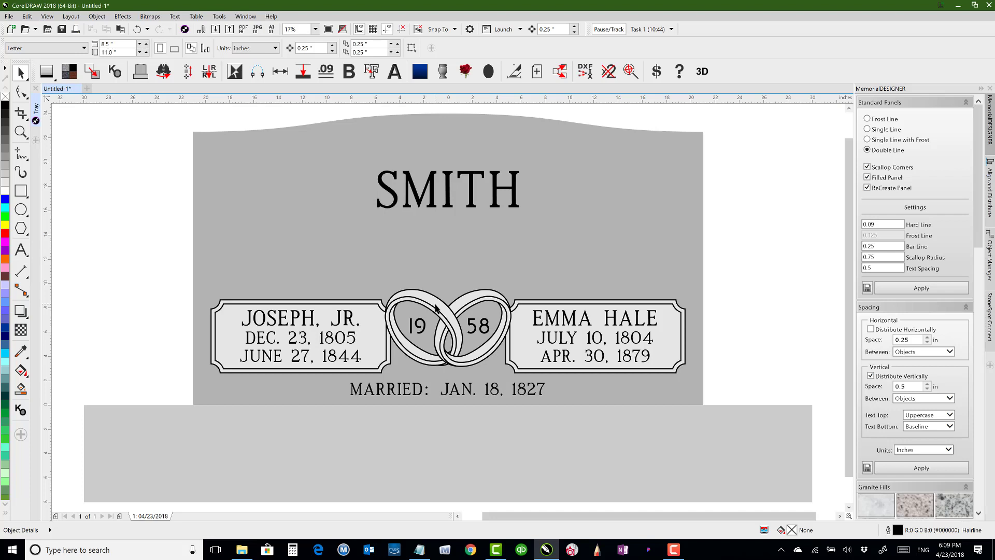
{"action": "left_click_drag", "start_coordinate": [436, 308], "coordinate": [441, 261]}
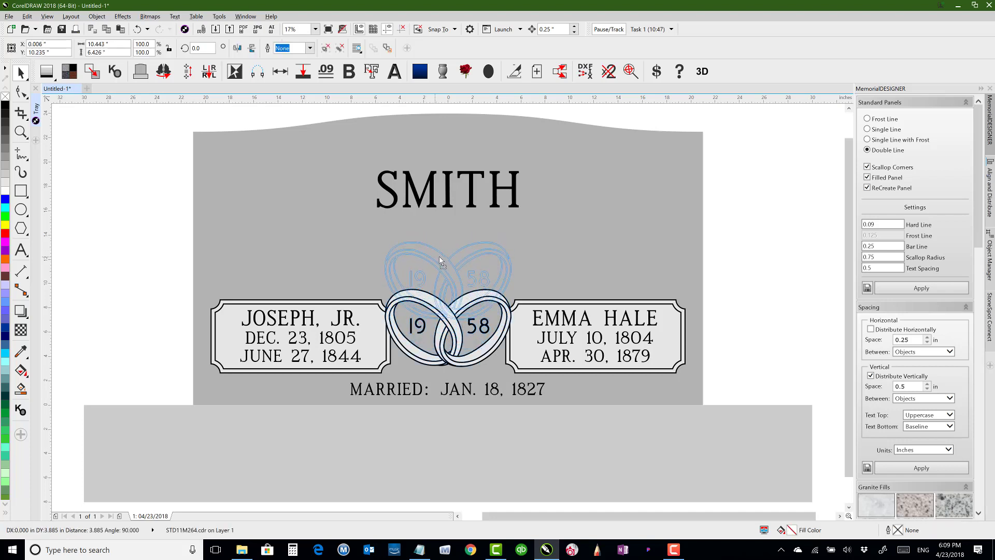
{"action": "left_click_drag", "start_coordinate": [441, 260], "coordinate": [441, 260]}
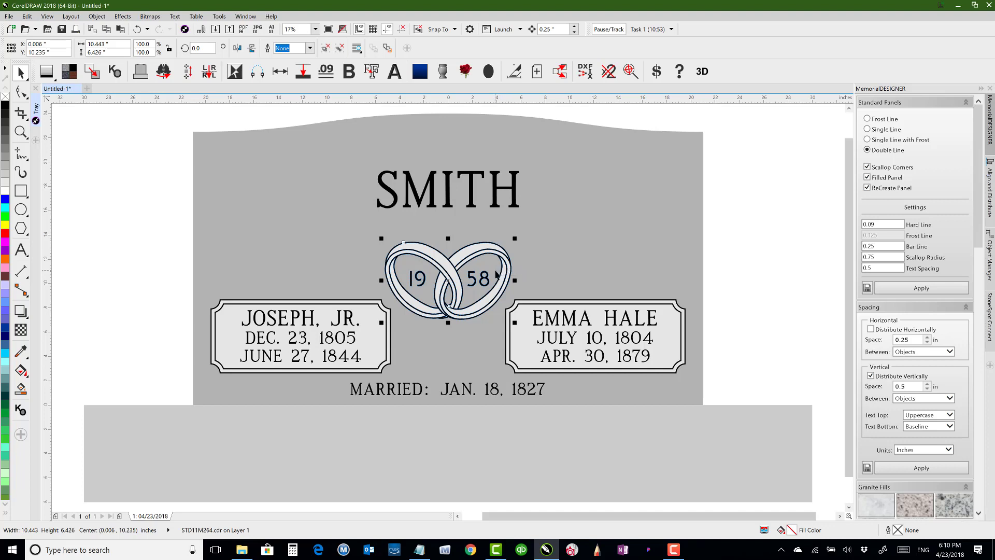
{"action": "left_click", "coordinate": [559, 220], "text": "shift"}
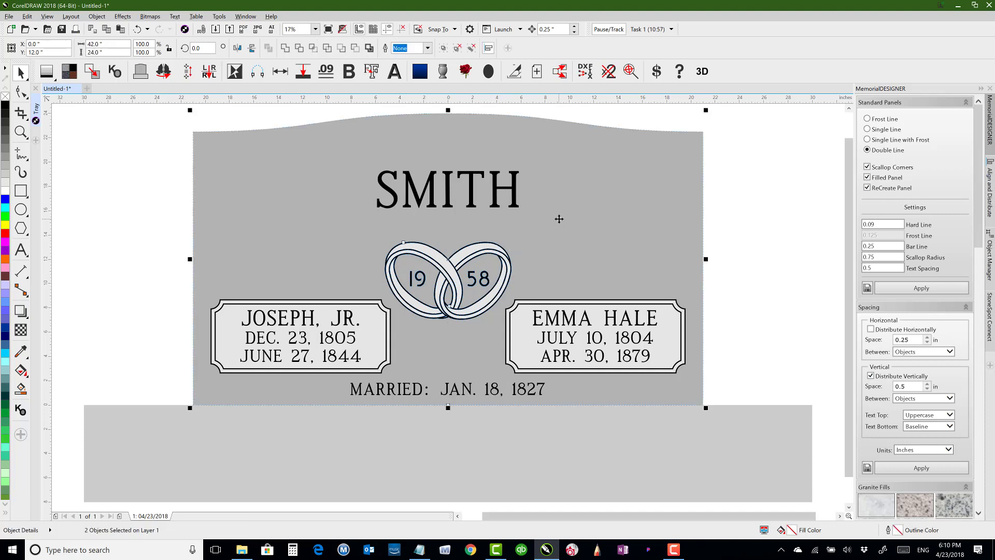
{"action": "left_click", "coordinate": [722, 230]}
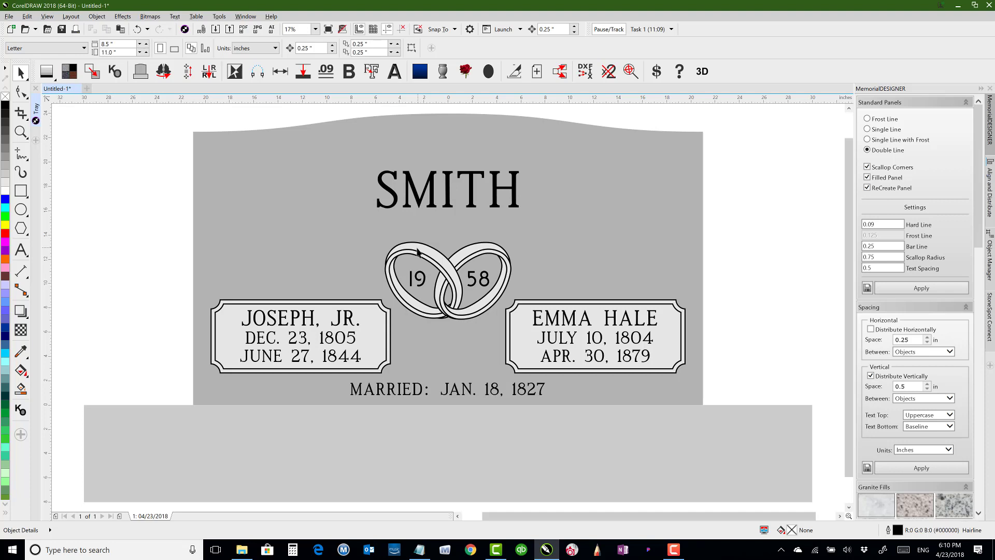
Step: Turn on alignment guides and move the centered wedding rings straight up to a vertical position of about 11.58 in
{"action": "left_click", "coordinate": [436, 250]}
{"action": "left_click", "coordinate": [97, 16]}
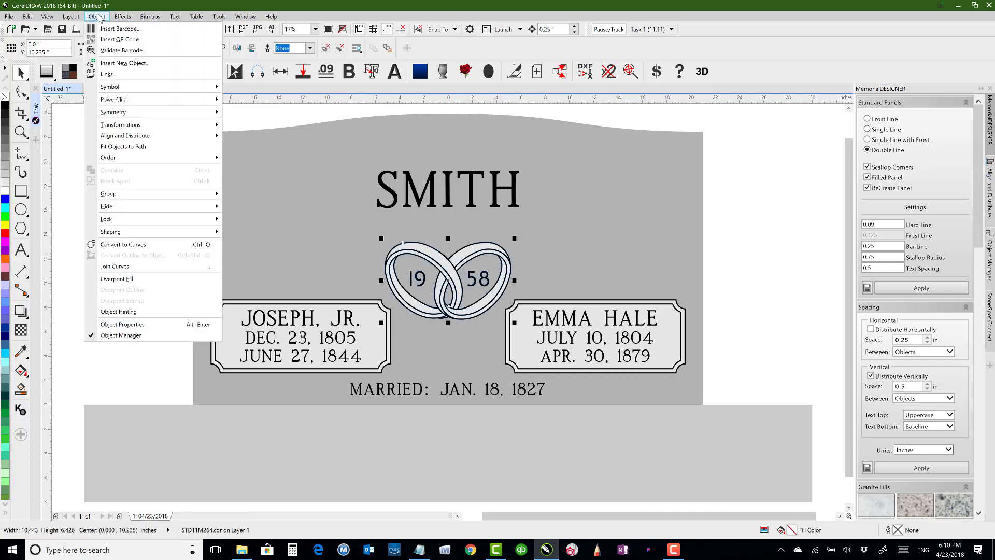
{"action": "mouse_move", "coordinate": [52, 19]}
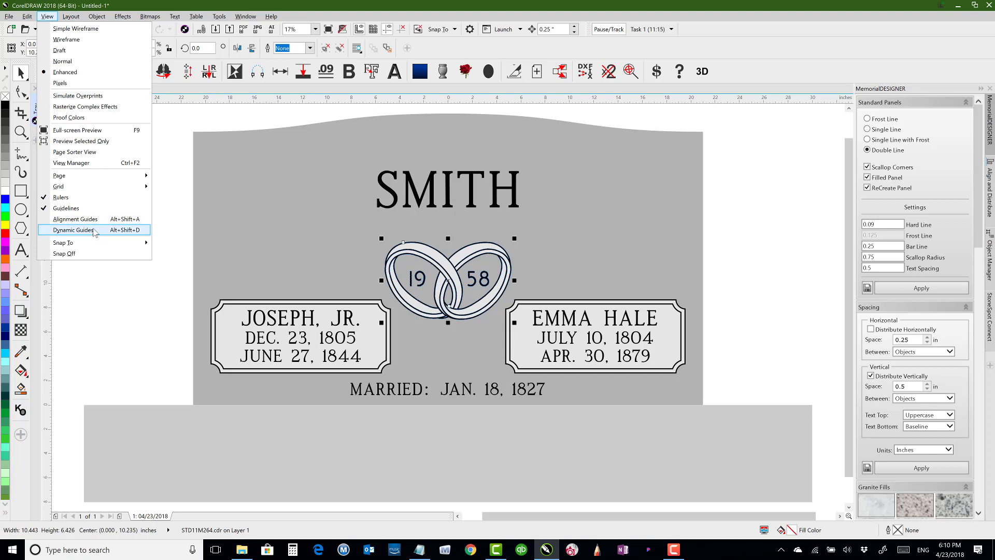
{"action": "left_click", "coordinate": [93, 220]}
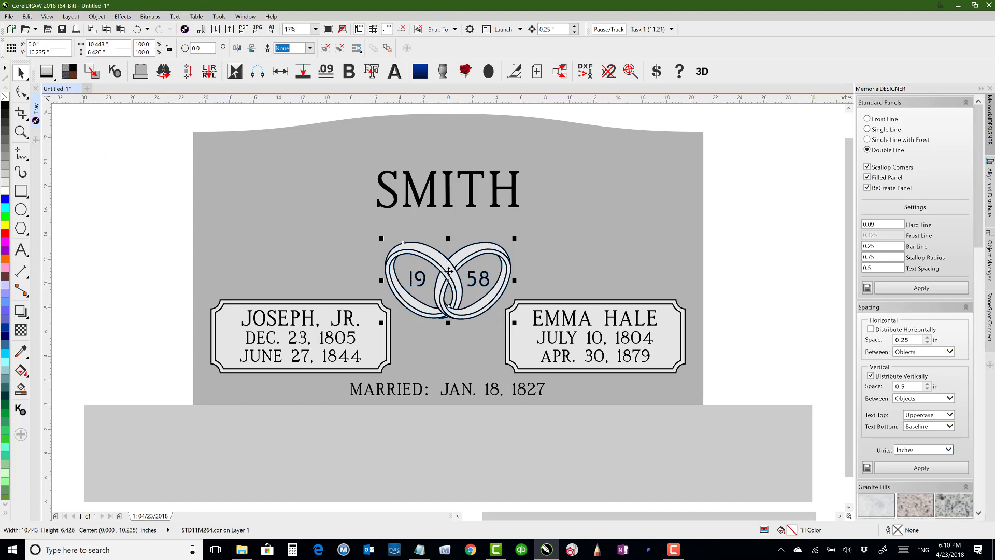
{"action": "mouse_move", "coordinate": [449, 280]}
{"action": "left_mouse_down"}
{"action": "mouse_move", "coordinate": [449, 232]}
{"action": "mouse_move", "coordinate": [449, 253]}
{"action": "mouse_move", "coordinate": [596, 231]}
{"action": "mouse_move", "coordinate": [638, 207]}
{"action": "mouse_move", "coordinate": [630, 182]}
{"action": "mouse_move", "coordinate": [520, 176]}
{"action": "mouse_move", "coordinate": [505, 206]}
{"action": "mouse_move", "coordinate": [468, 212]}
{"action": "mouse_move", "coordinate": [451, 268]}
{"action": "left_mouse_up"}
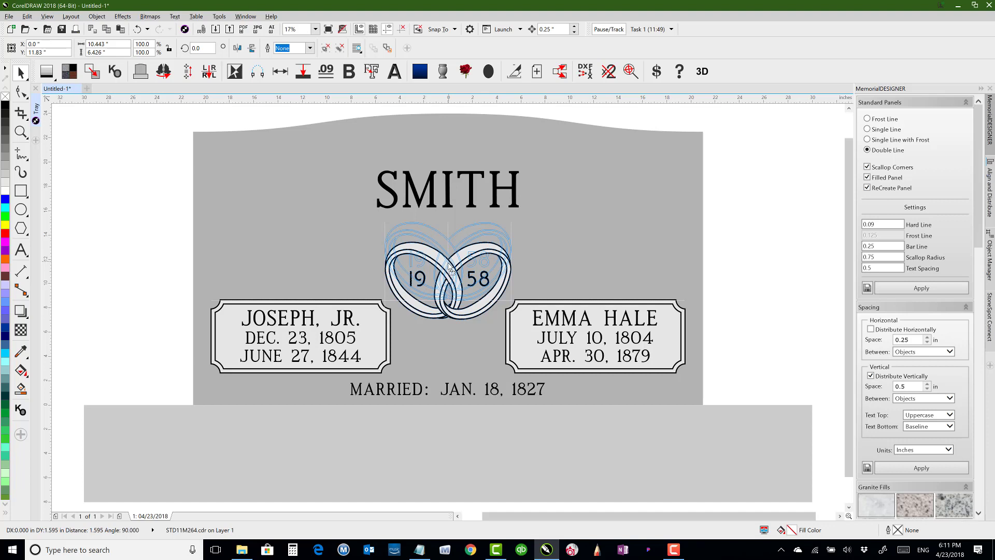
{"action": "left_click_drag", "start_coordinate": [451, 269], "coordinate": [448, 254]}
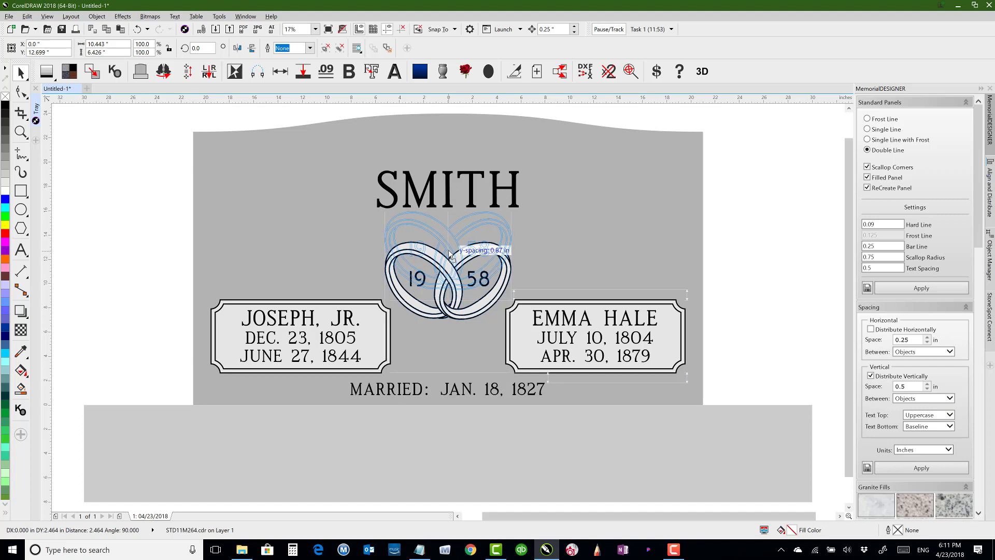
{"action": "left_click_drag", "start_coordinate": [449, 254], "coordinate": [449, 254]}
{"action": "left_click_drag", "start_coordinate": [449, 254], "coordinate": [449, 254]}
{"action": "left_click_drag", "start_coordinate": [449, 254], "coordinate": [444, 269]}
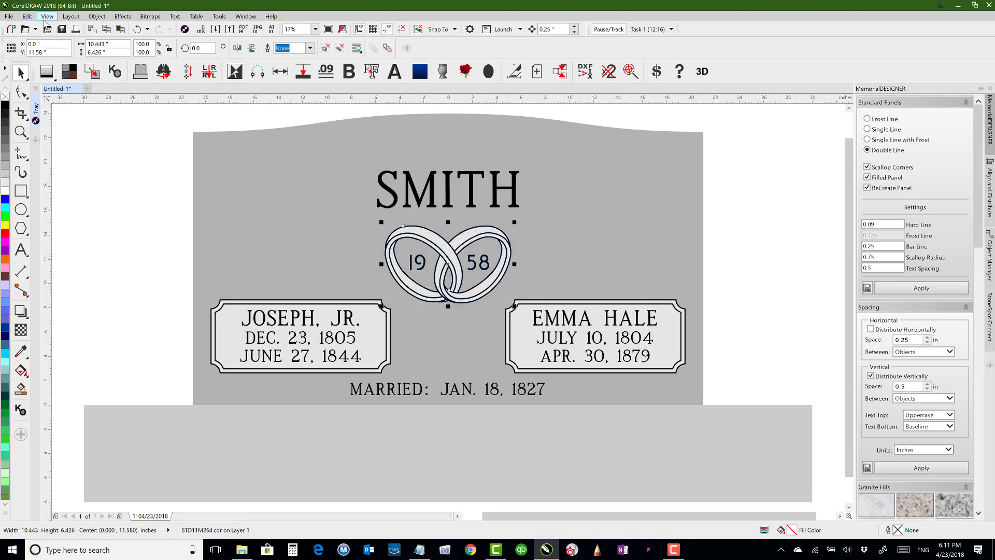
Step: Turn on dynamic guides, try moving the wedding rings to other parts of the stone, and undo the move
{"action": "left_click", "coordinate": [46, 19]}
{"action": "left_click", "coordinate": [73, 234]}
{"action": "left_click_drag", "start_coordinate": [432, 243], "coordinate": [310, 139]}
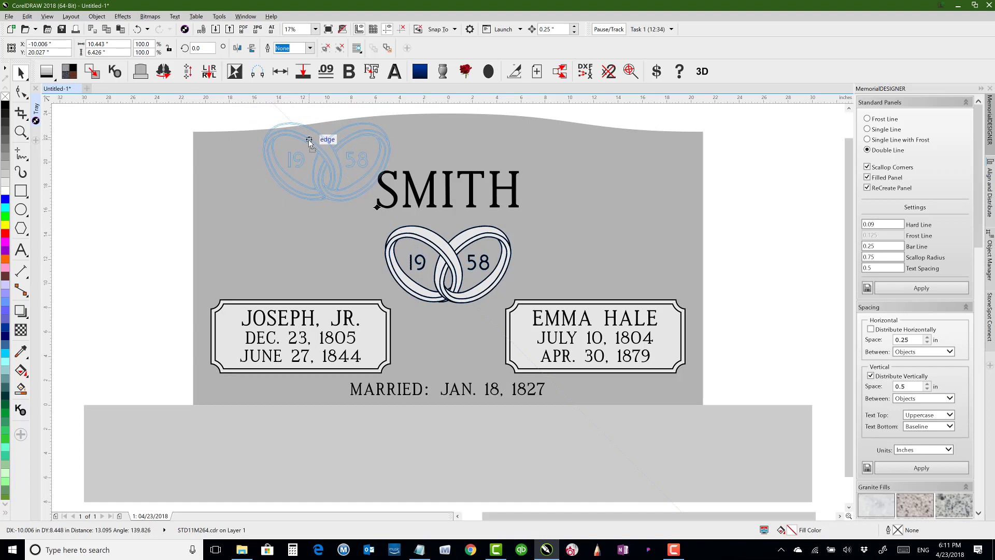
{"action": "left_click_drag", "start_coordinate": [309, 140], "coordinate": [712, 264]}
{"action": "key", "text": "ctrl+z"}
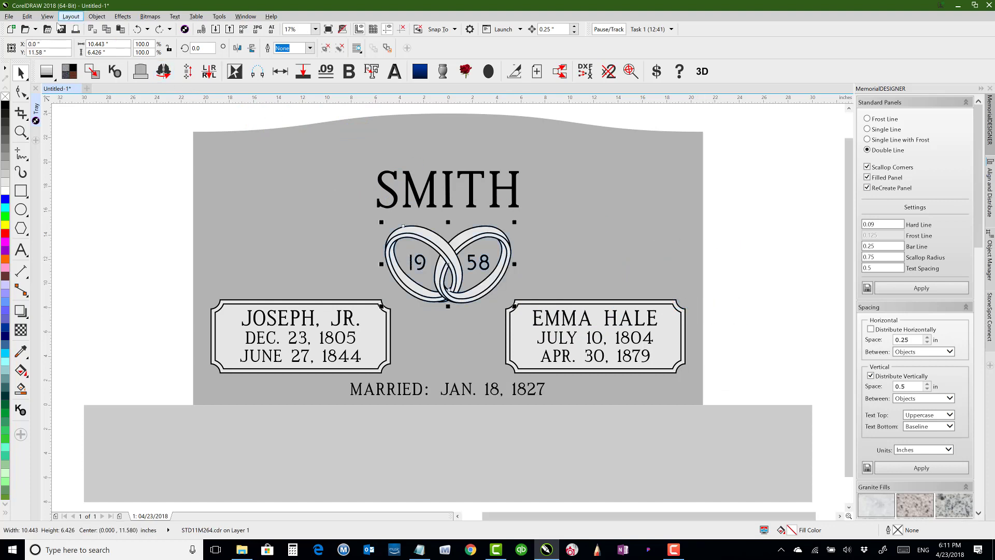
Step: Turn off the alignment guides and the dynamic guides, making a trial move of the wedding rings between the two changes
{"action": "left_click", "coordinate": [26, 16]}
{"action": "mouse_move", "coordinate": [47, 16]}
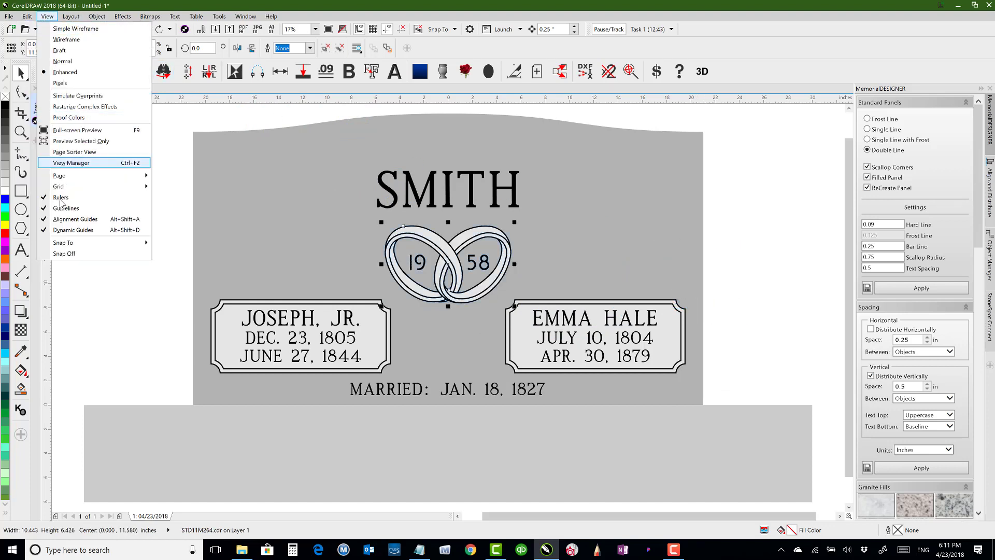
{"action": "left_click", "coordinate": [66, 219]}
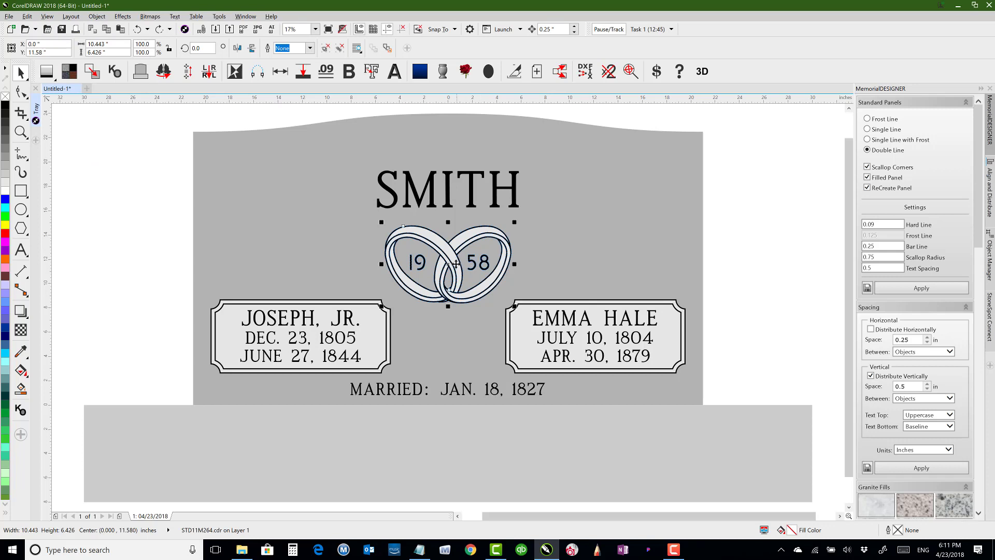
{"action": "left_click_drag", "start_coordinate": [454, 265], "coordinate": [475, 299]}
{"action": "left_click", "coordinate": [787, 251]}
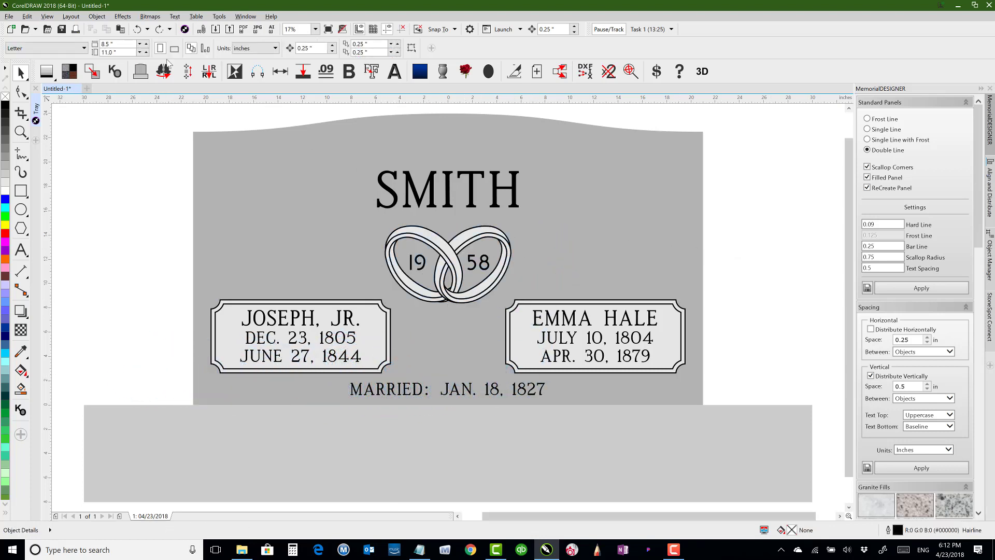
{"action": "left_click", "coordinate": [47, 16]}
{"action": "left_click", "coordinate": [135, 232]}
Step: Ungroup the wedding rings artwork into its separate objects
{"action": "left_click", "coordinate": [423, 262]}
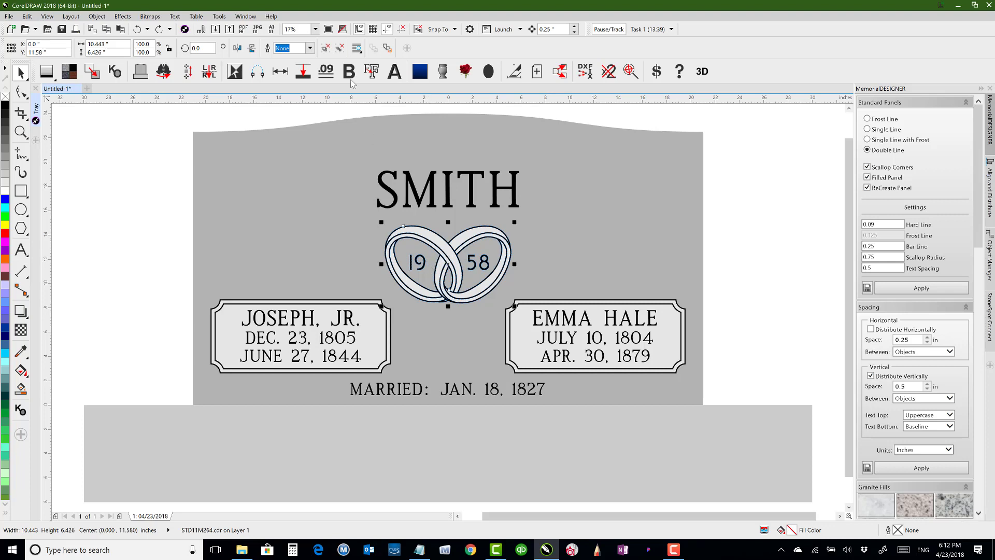
{"action": "left_click", "coordinate": [338, 50]}
{"action": "left_click", "coordinate": [732, 226]}
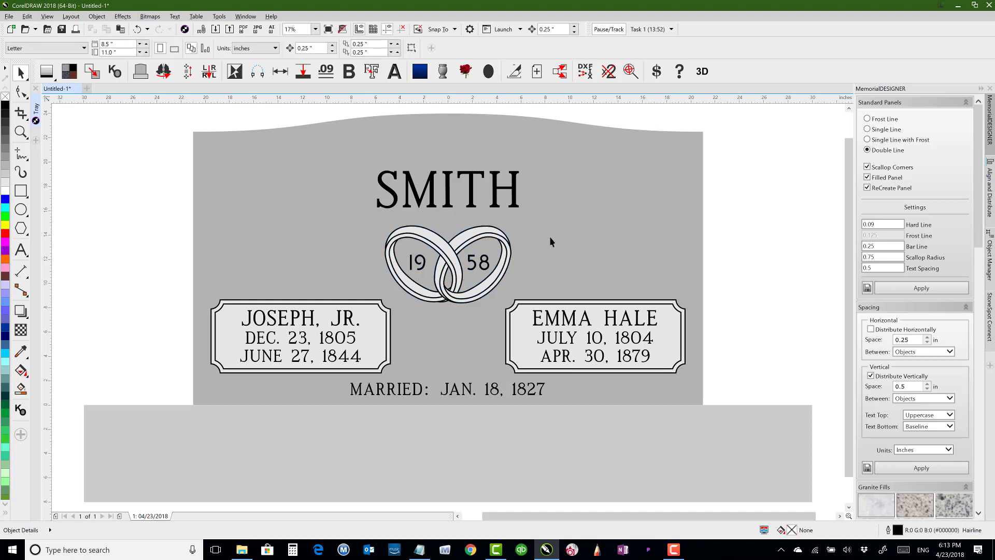
Step: Delete all nodes of the numerals 19 and 58 from the black curve of the wedding rings
{"action": "left_click", "coordinate": [474, 265]}
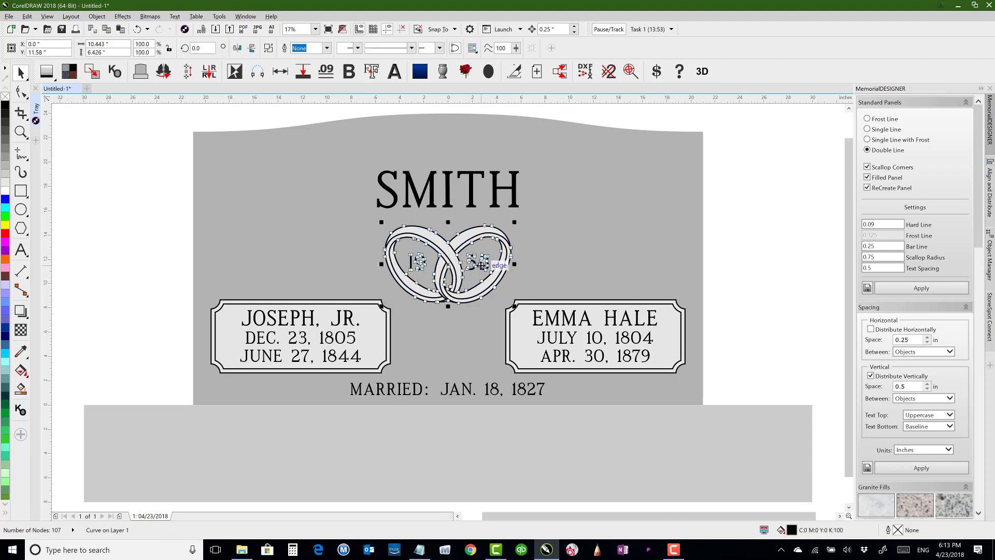
{"action": "scroll", "coordinate": [481, 265], "scroll_direction": "up", "scroll_amount": 3}
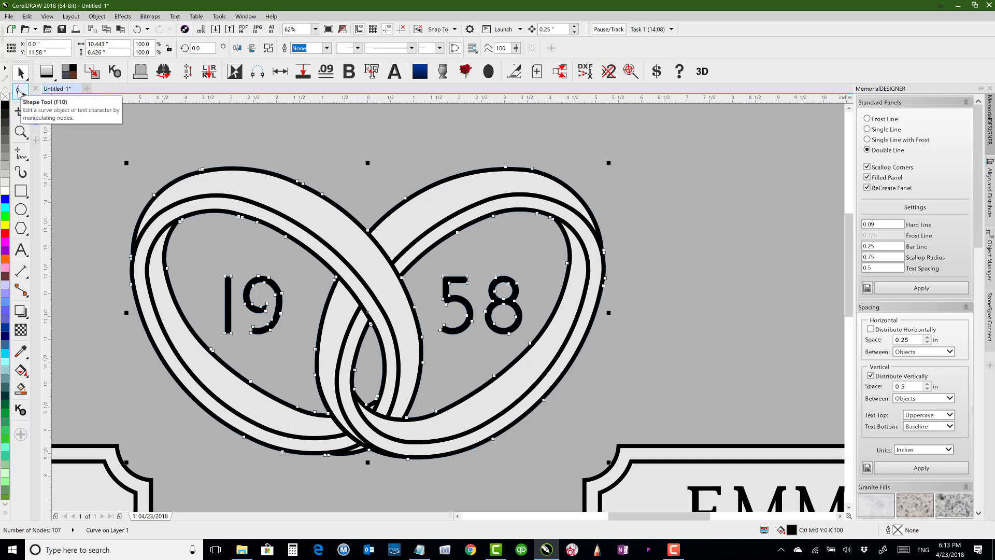
{"action": "left_click", "coordinate": [19, 92]}
{"action": "left_click", "coordinate": [67, 93]}
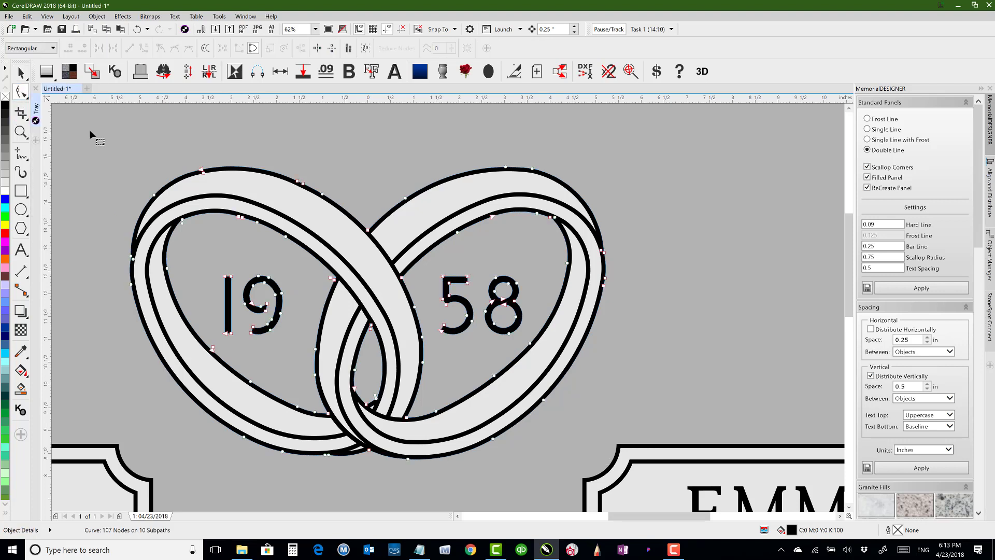
{"action": "left_click_drag", "start_coordinate": [219, 264], "coordinate": [293, 338]}
{"action": "key", "text": "Delete"}
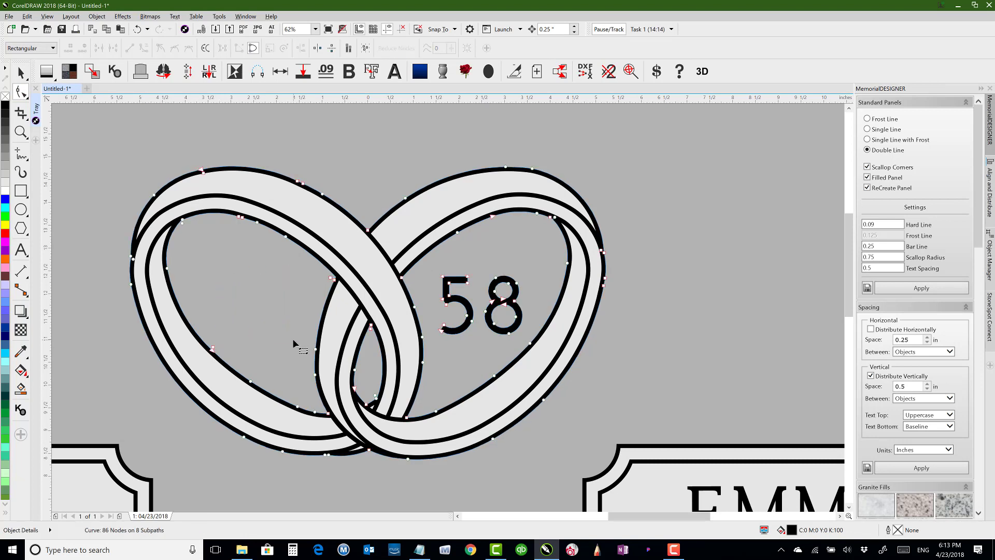
{"action": "left_click_drag", "start_coordinate": [434, 270], "coordinate": [531, 342]}
{"action": "key", "text": "Delete"}
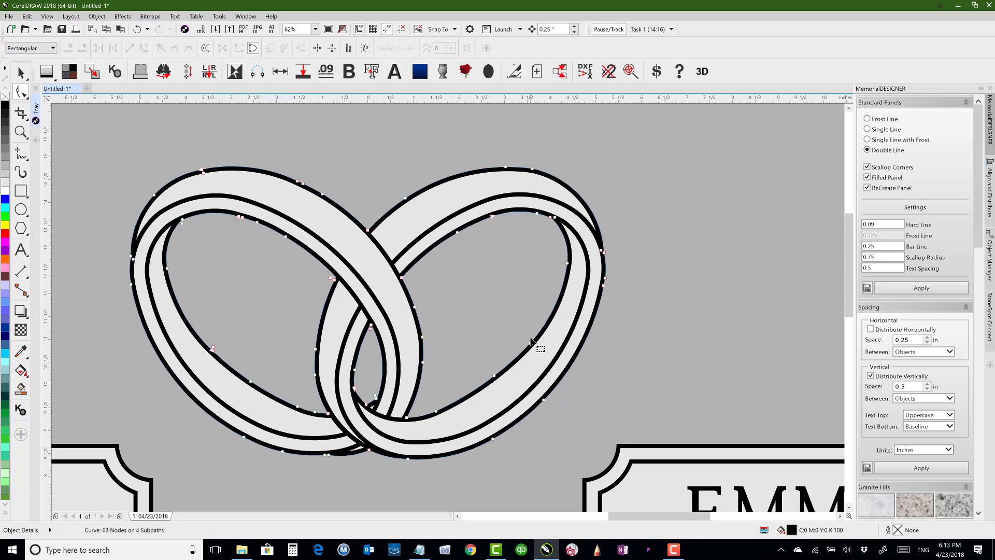
{"action": "key", "text": "F4"}
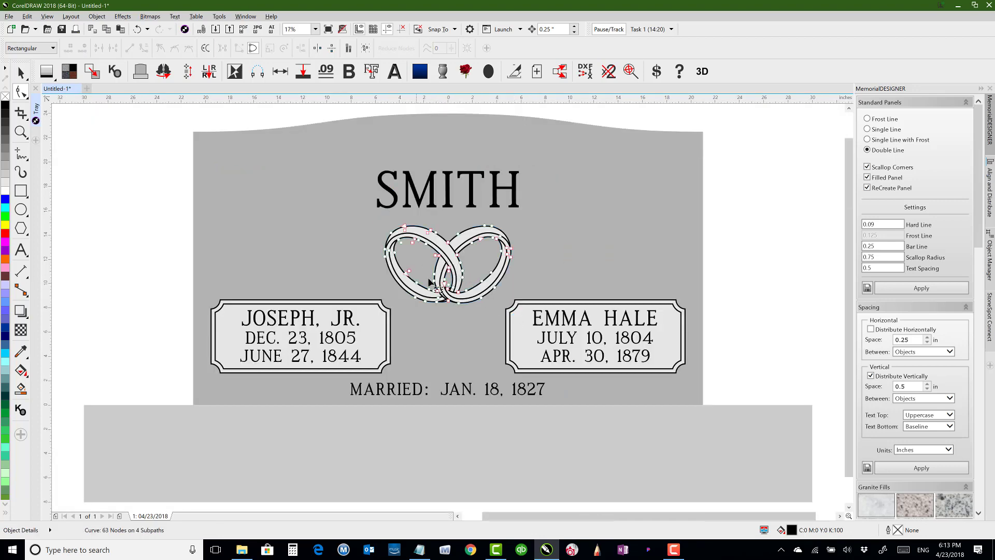
{"action": "left_click", "coordinate": [19, 74]}
{"action": "left_click", "coordinate": [78, 151]}
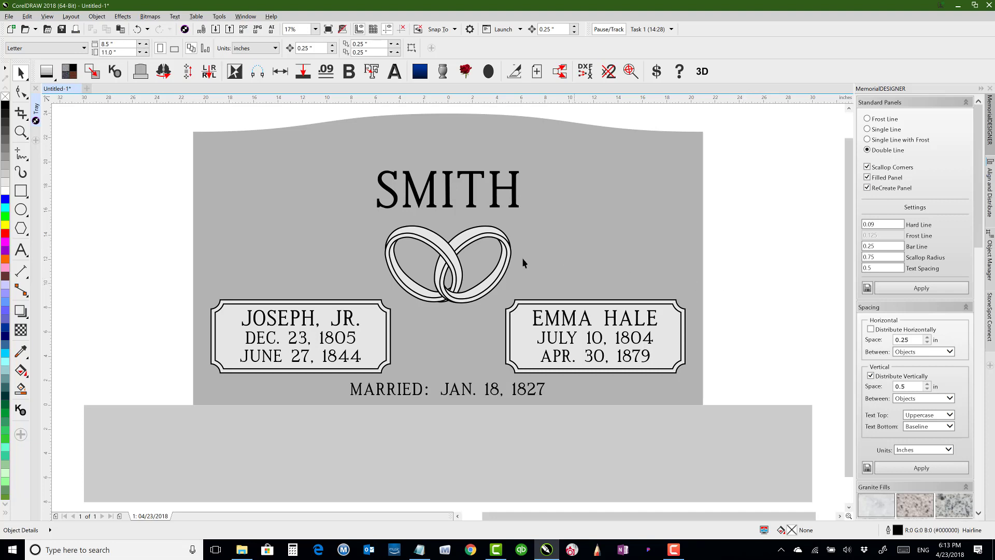
Step: Add a filled double-line panel with scalloped corners and 0.5 in text spacing around the family surname
{"action": "left_click", "coordinate": [393, 191]}
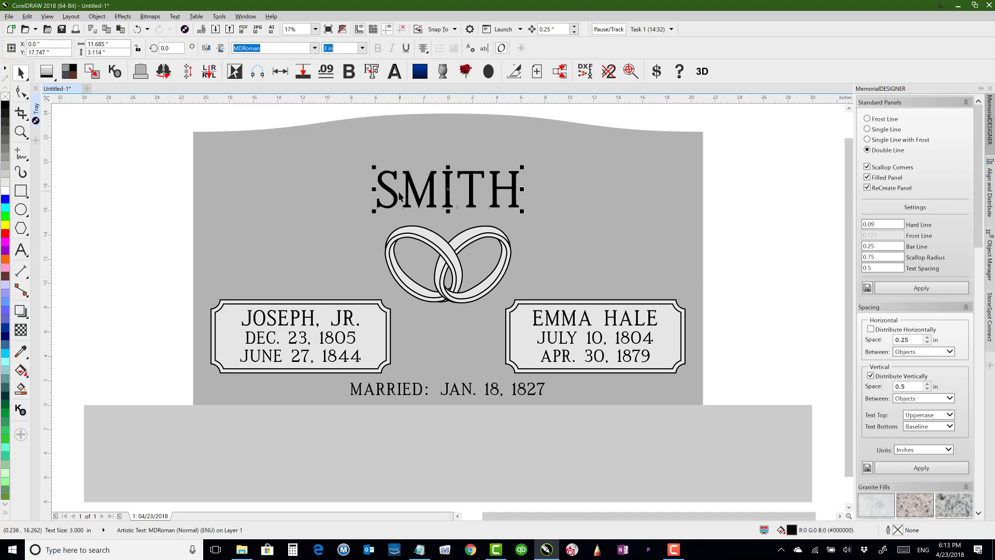
{"action": "left_click", "coordinate": [920, 289]}
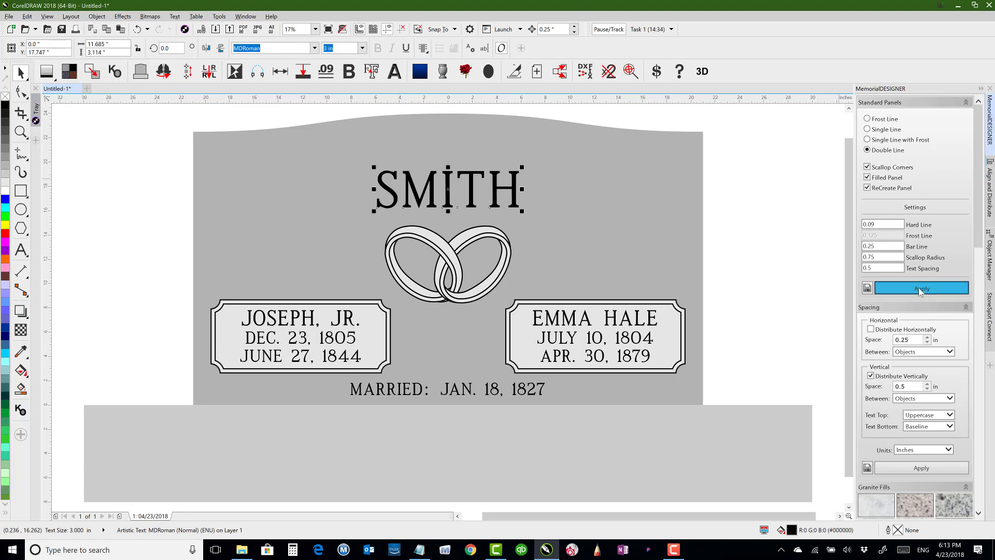
{"action": "left_click", "coordinate": [781, 210]}
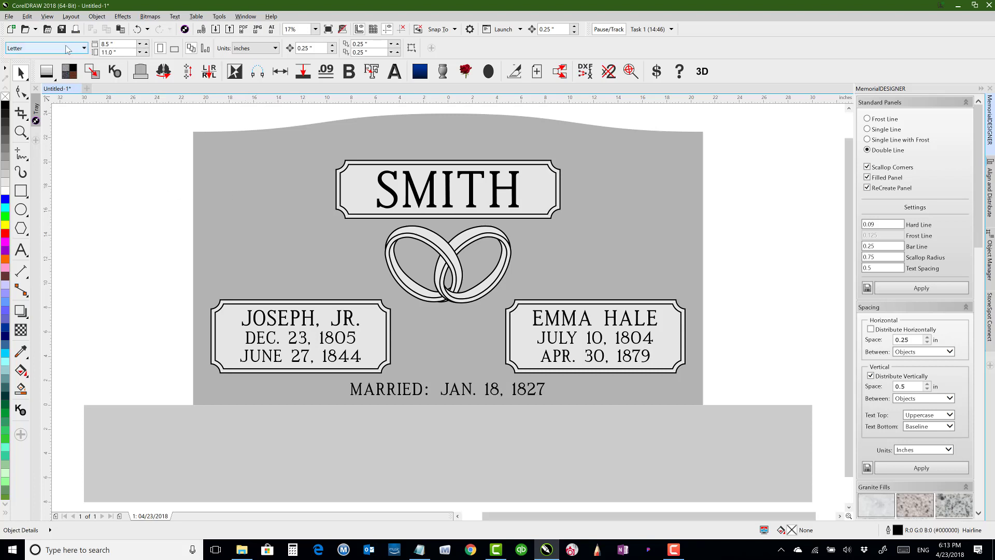
Step: Import the artwork file number 5270 into the memorial drawing
{"action": "left_click", "coordinate": [48, 30]}
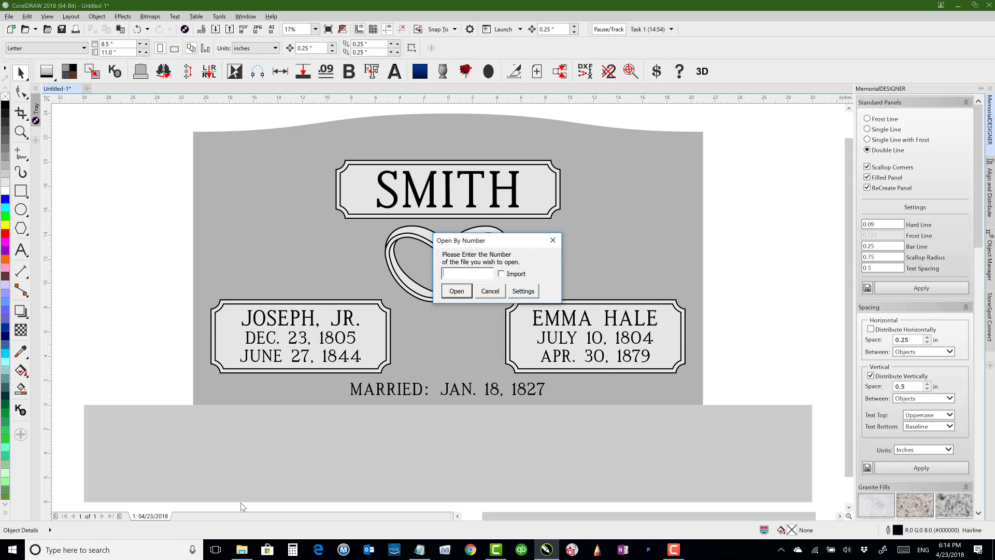
{"action": "left_click", "coordinate": [242, 549]}
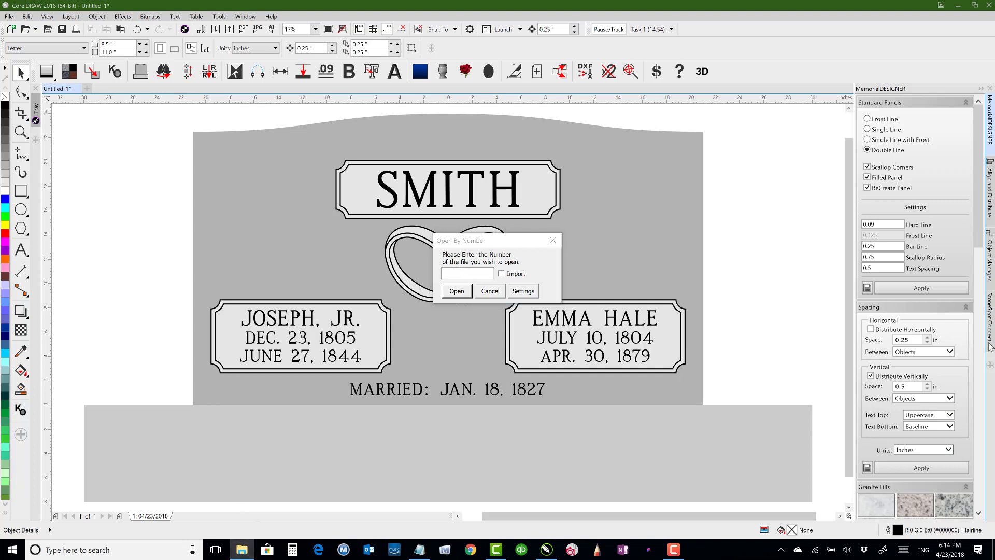
{"action": "left_click", "coordinate": [478, 270]}
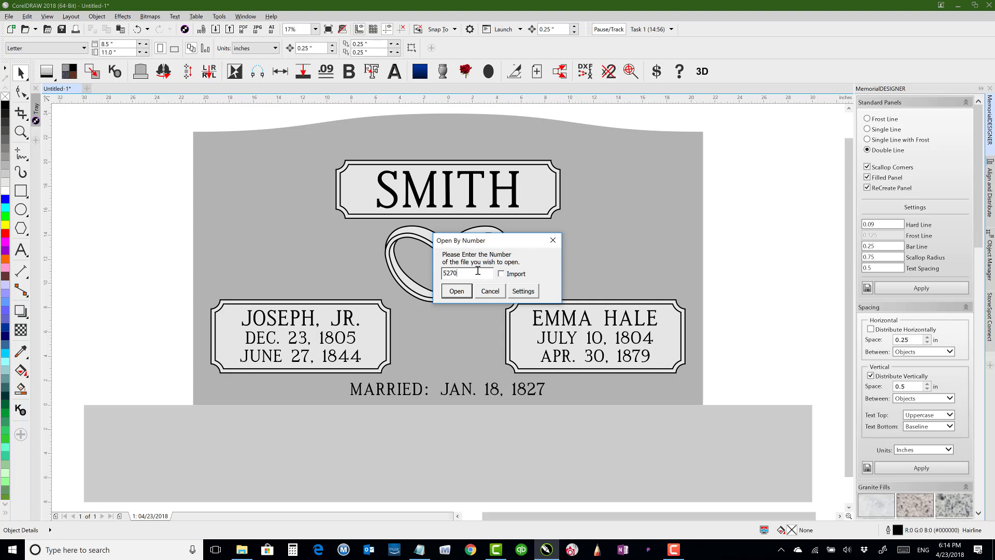
{"action": "left_click", "coordinate": [501, 274]}
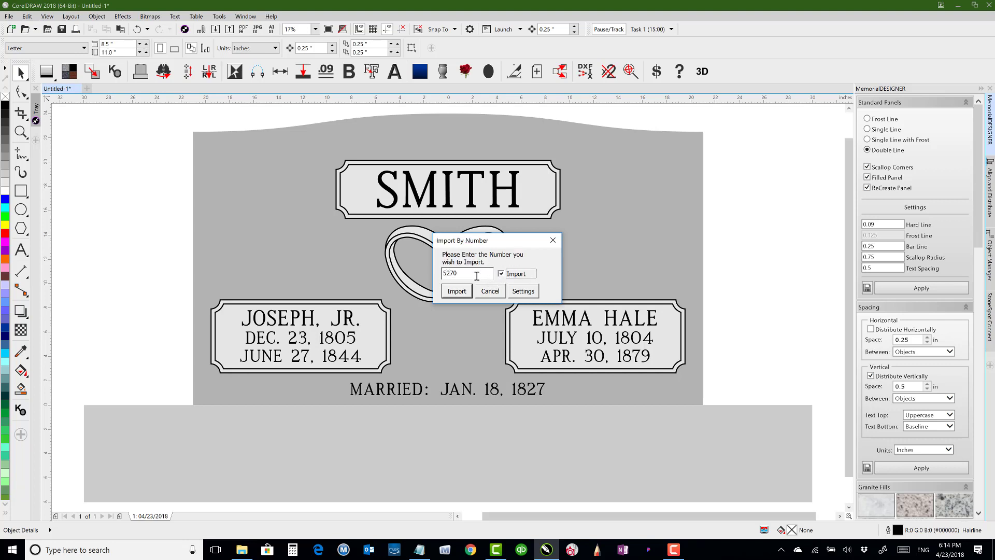
{"action": "left_click", "coordinate": [456, 292]}
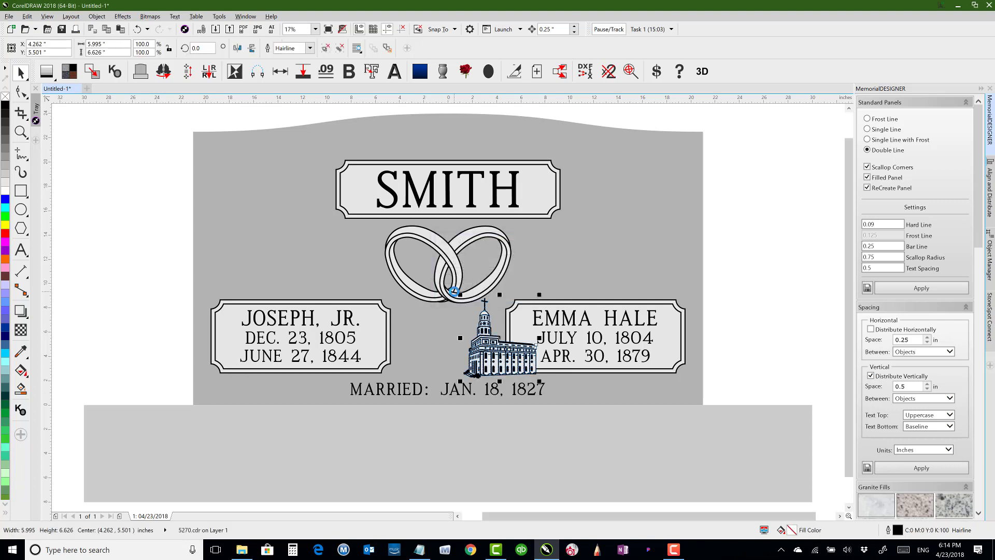
Step: Place the imported church artwork to the left of the surname panel and align their centers vertically
{"action": "left_click_drag", "start_coordinate": [454, 293], "coordinate": [264, 212]}
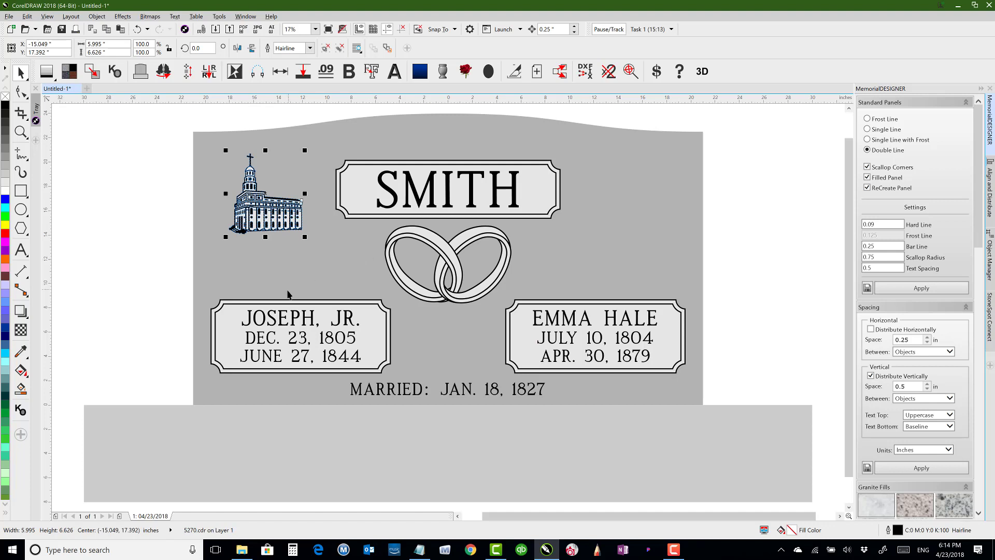
{"action": "left_click", "coordinate": [358, 198], "text": "shift"}
{"action": "key", "text": "e"}
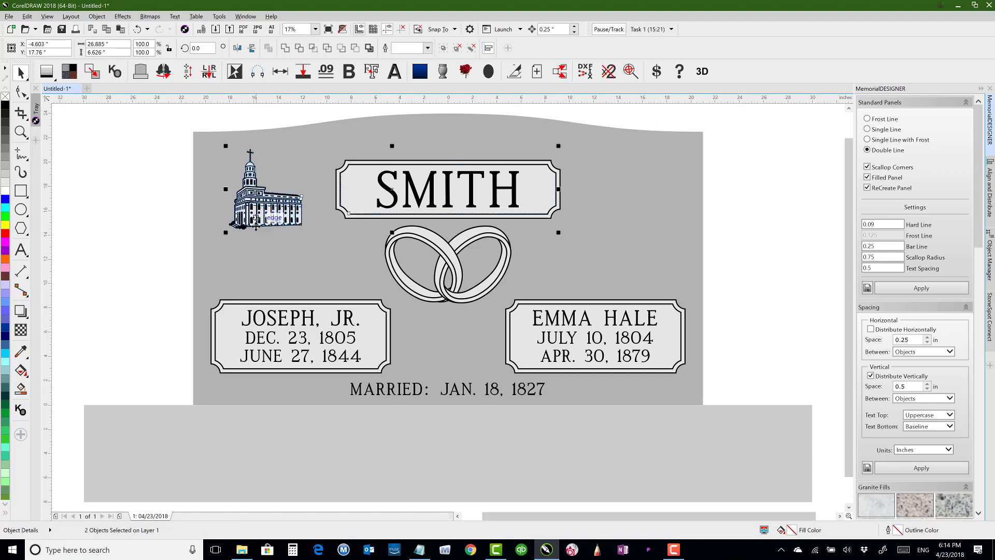
Step: Nudge the church artwork slightly to the left on the memorial and deselect it
{"action": "left_click", "coordinate": [246, 119]}
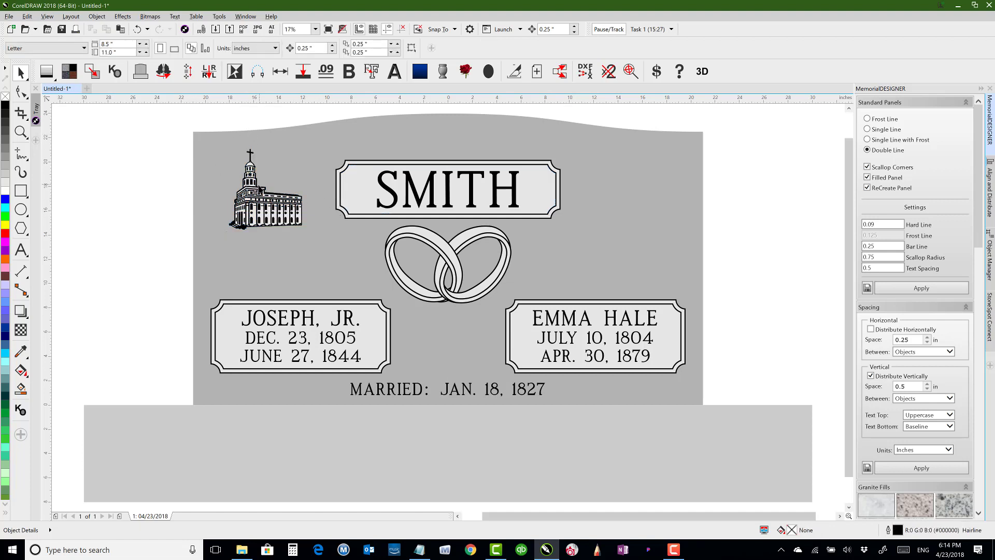
{"action": "left_click", "coordinate": [260, 190]}
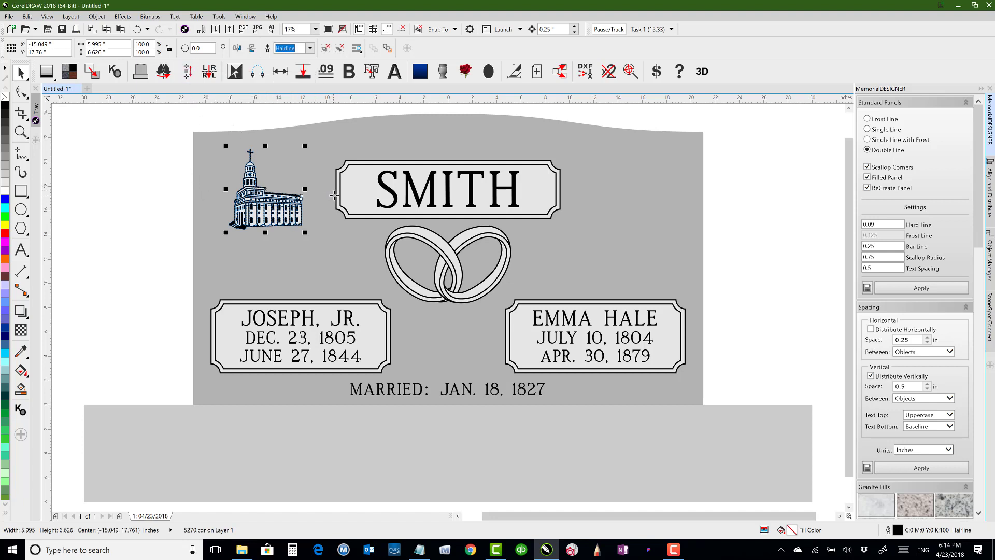
{"action": "key", "text": "Left"}
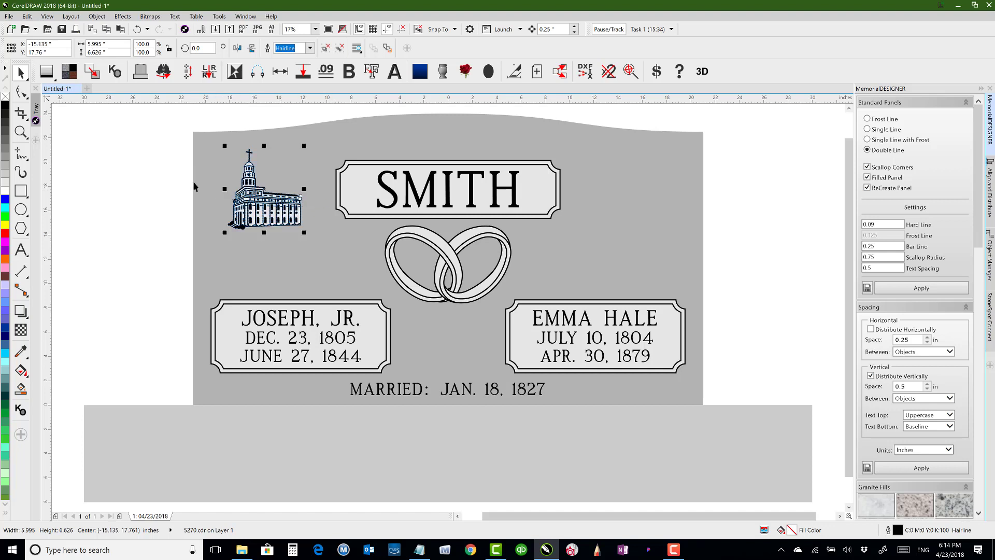
{"action": "left_click", "coordinate": [171, 180]}
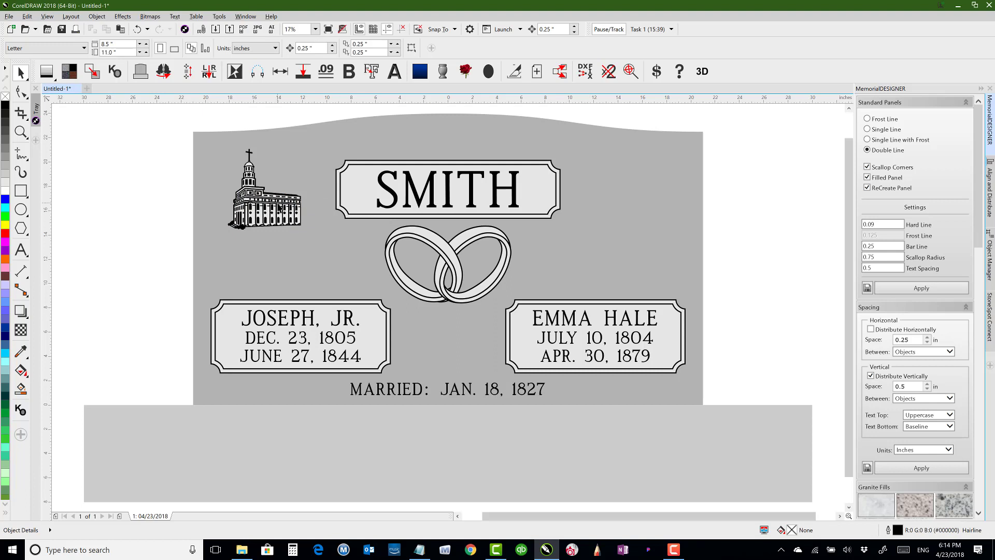
Step: Enlarge the church artwork proportionally to 120% by locking its scale ratio
{"action": "left_click", "coordinate": [277, 205]}
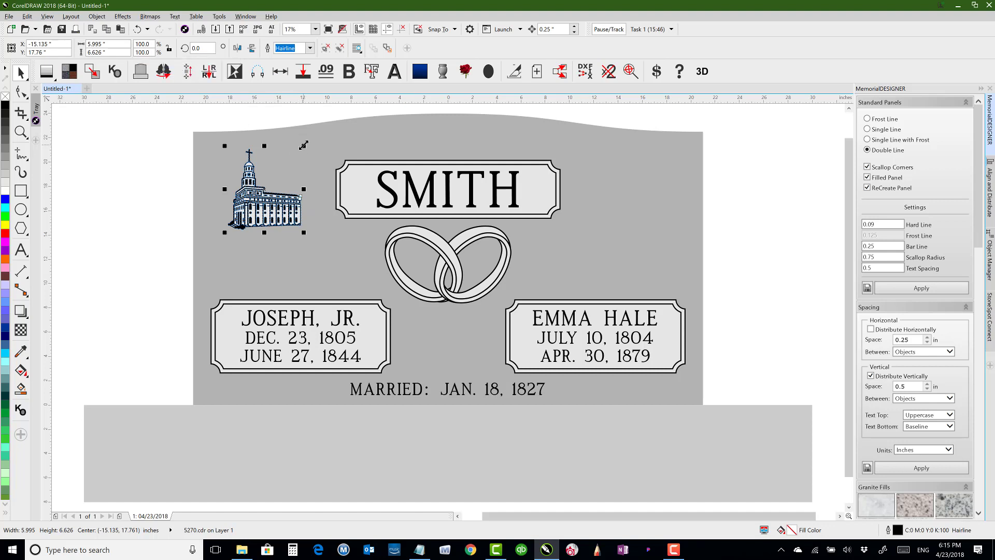
{"action": "mouse_move", "coordinate": [303, 145]}
{"action": "left_mouse_down"}
{"action": "mouse_move", "coordinate": [320, 135]}
{"action": "mouse_move", "coordinate": [309, 135]}
{"action": "left_mouse_up"}
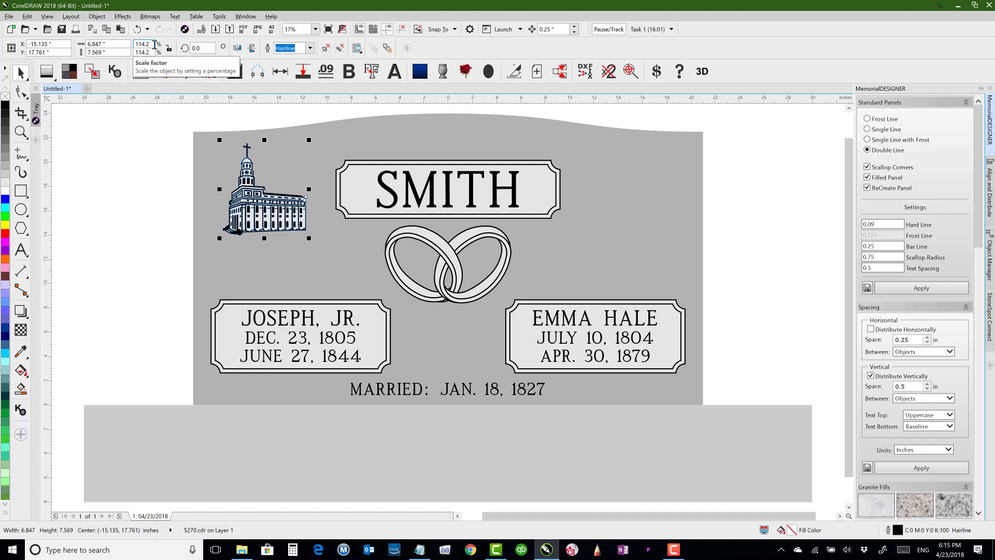
{"action": "left_click", "coordinate": [169, 49]}
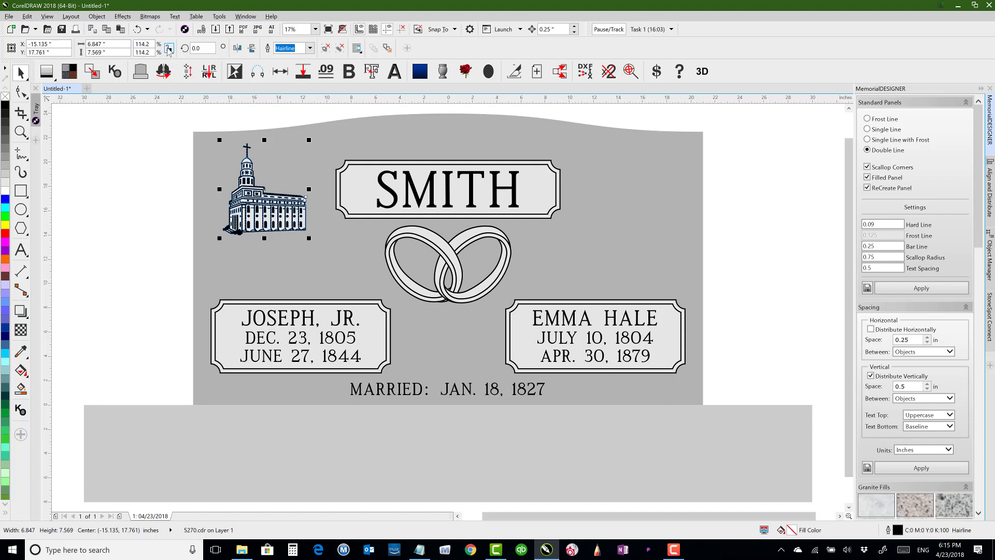
{"action": "double_click", "coordinate": [142, 44]}
{"action": "type", "text": "120"}
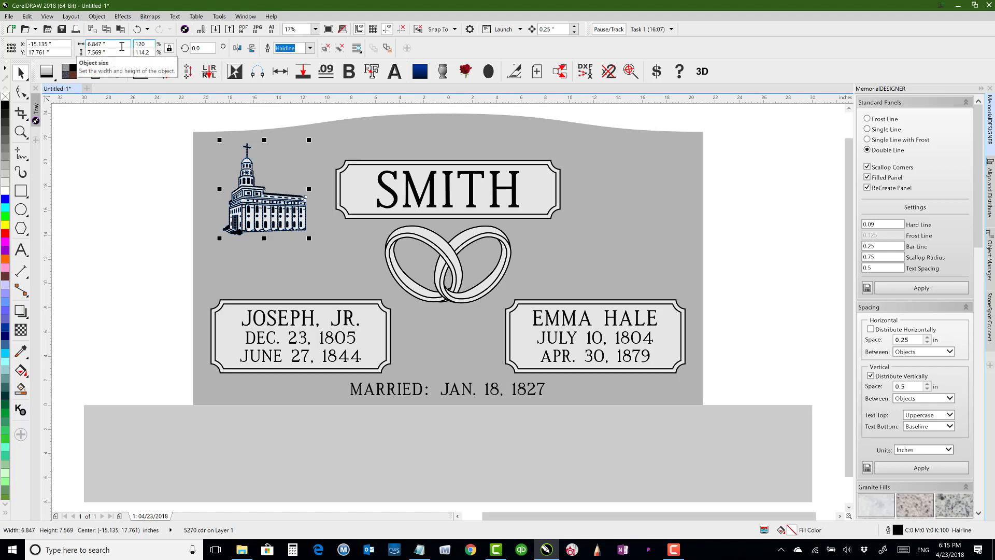
{"action": "key", "text": "Tab"}
{"action": "key", "text": "Return"}
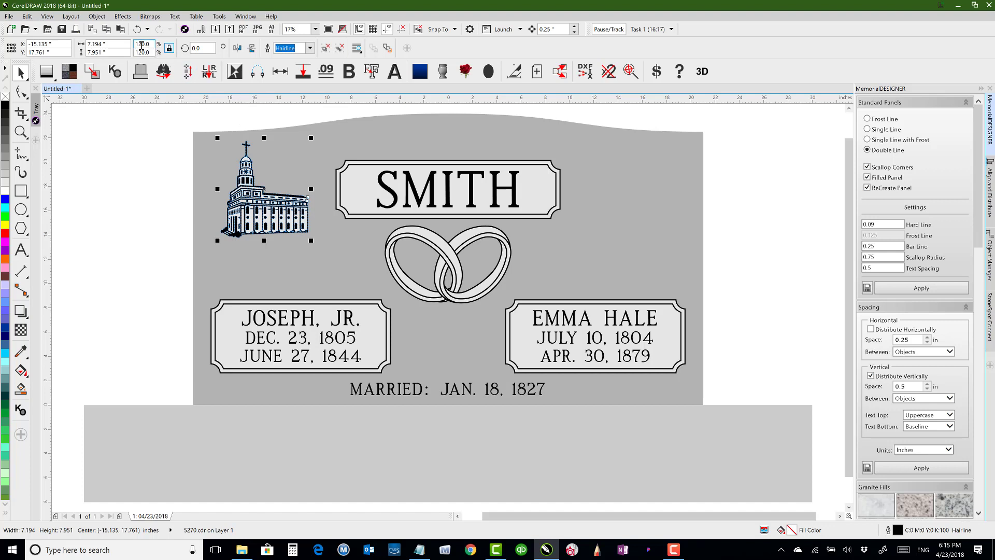
{"action": "left_click", "coordinate": [200, 108]}
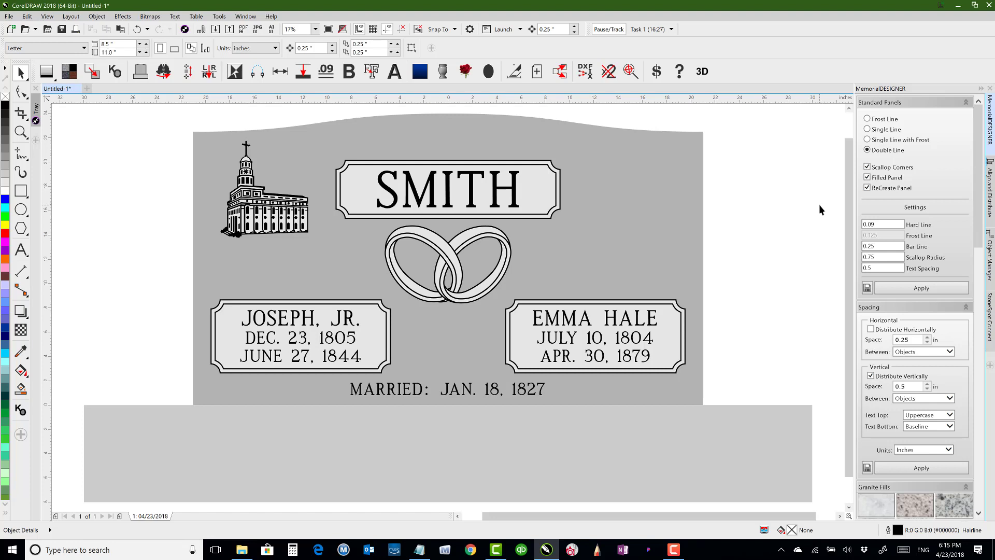
Step: Open the CONNECT content browser and go to the Classic Collection folder inside the local MemorialDESIGNER favorite
{"action": "left_click", "coordinate": [184, 29]}
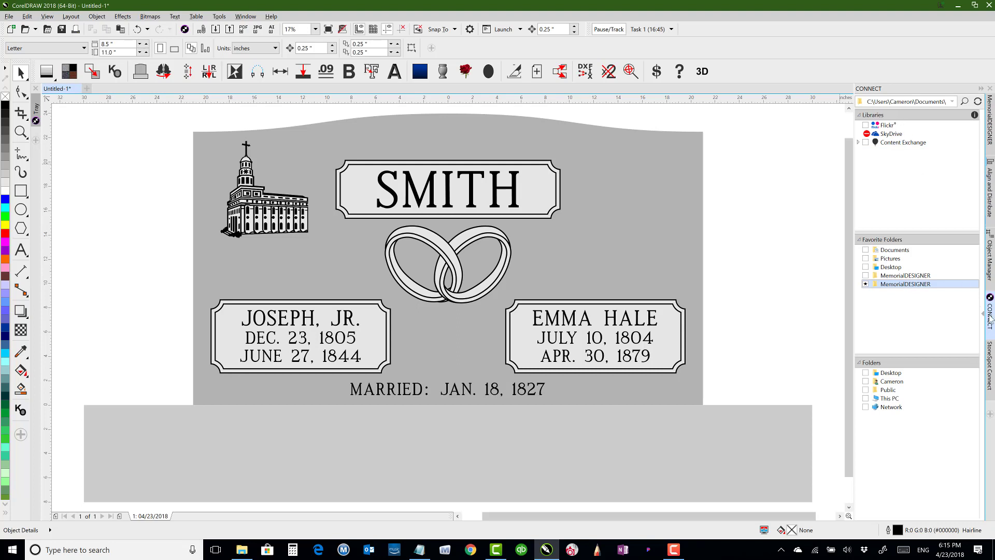
{"action": "left_click", "coordinate": [903, 288]}
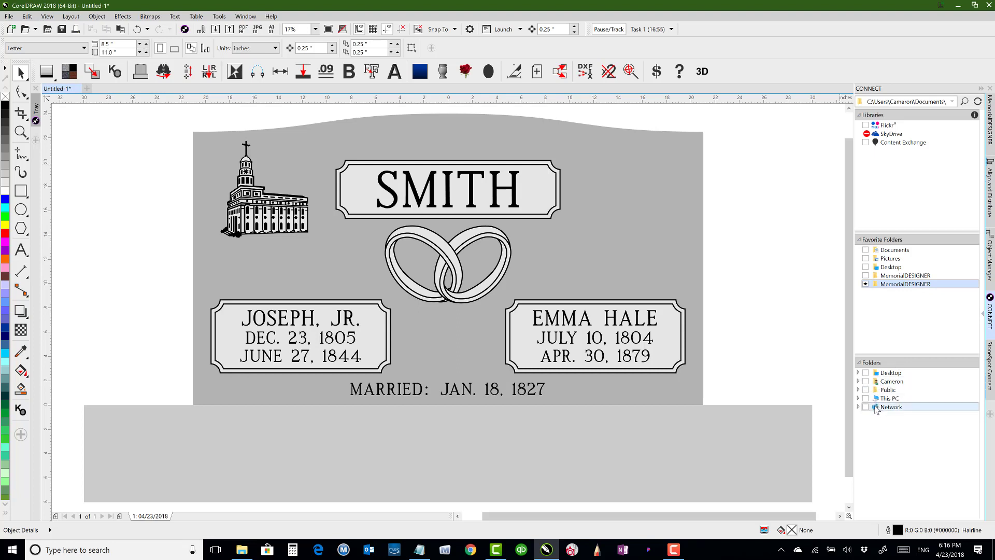
{"action": "double_click", "coordinate": [897, 286]}
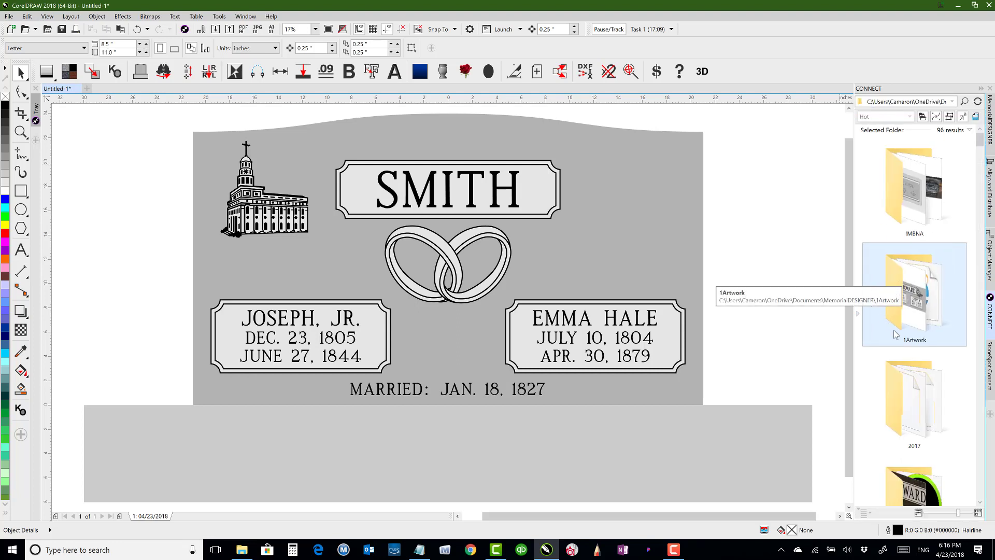
{"action": "left_click", "coordinate": [858, 313]}
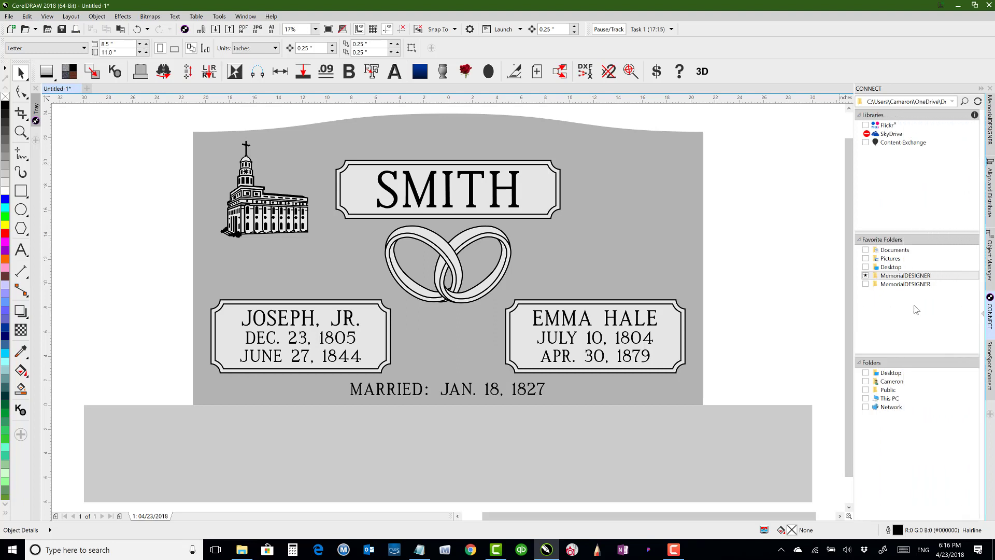
{"action": "left_click", "coordinate": [902, 285]}
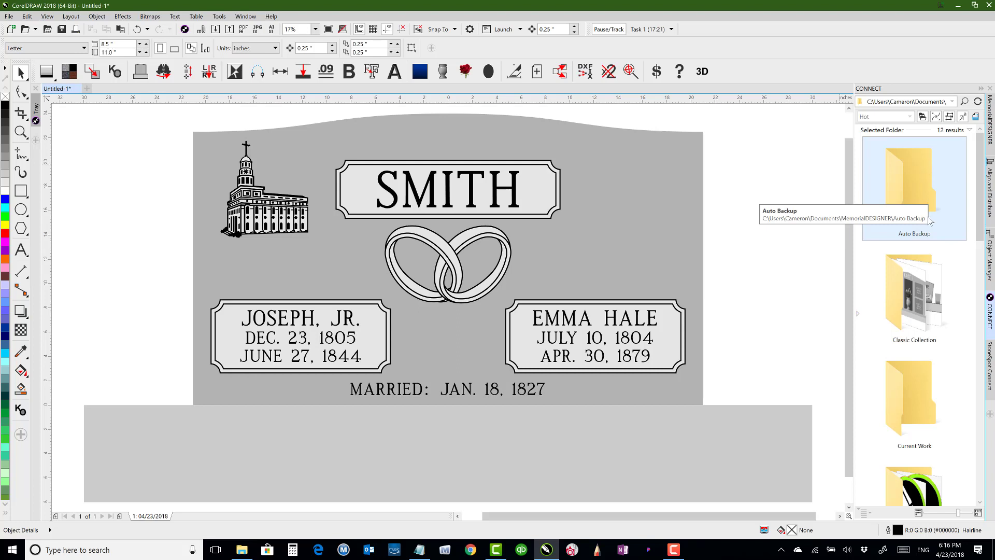
{"action": "left_click", "coordinate": [924, 286]}
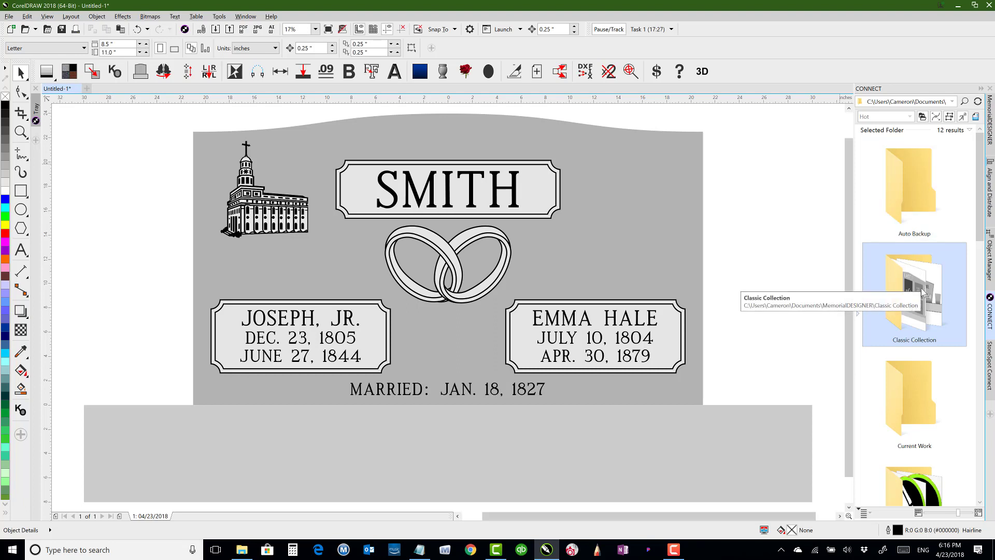
{"action": "double_click", "coordinate": [923, 288]}
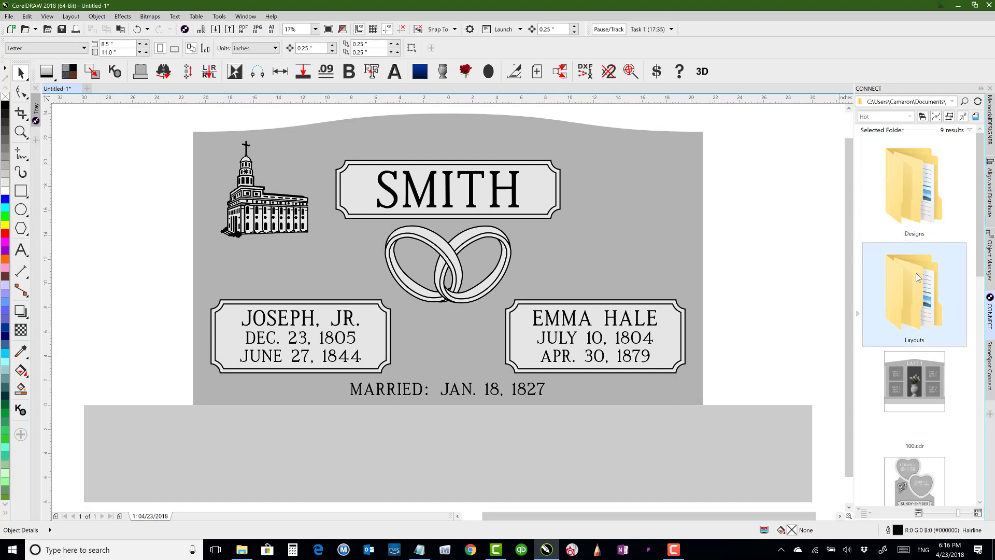
Step: Open the Rose artwork folder within the Floral category of the Classic Collection designs
{"action": "double_click", "coordinate": [915, 190]}
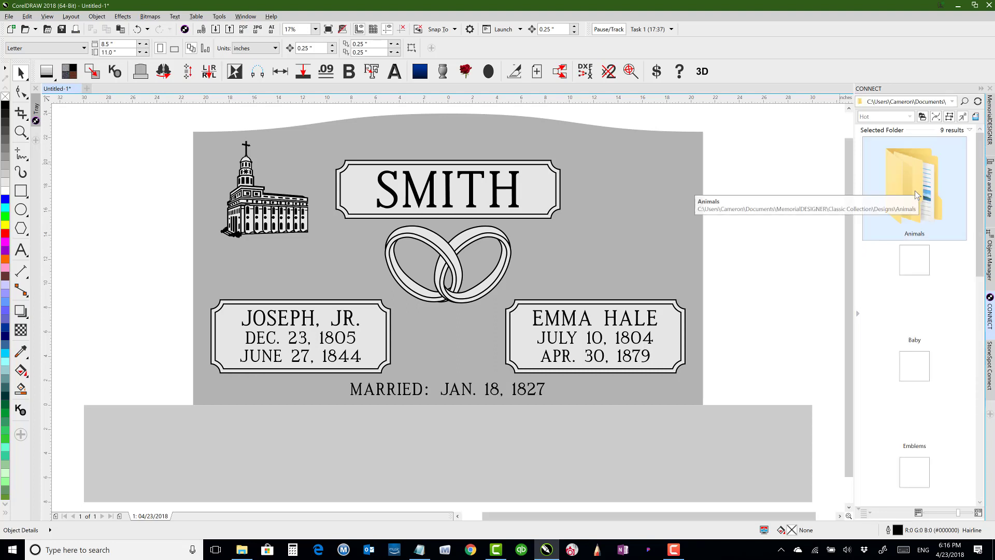
{"action": "left_click_drag", "start_coordinate": [980, 185], "coordinate": [981, 290]}
{"action": "double_click", "coordinate": [910, 237]}
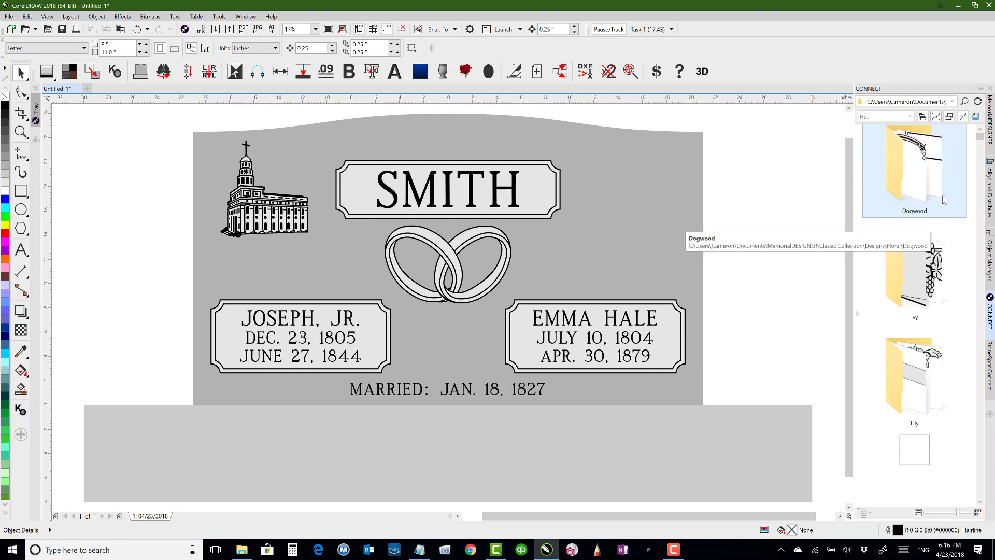
{"action": "scroll", "coordinate": [943, 200], "scroll_direction": "down", "scroll_amount": 1}
{"action": "scroll", "coordinate": [928, 285], "scroll_direction": "down", "scroll_amount": 1}
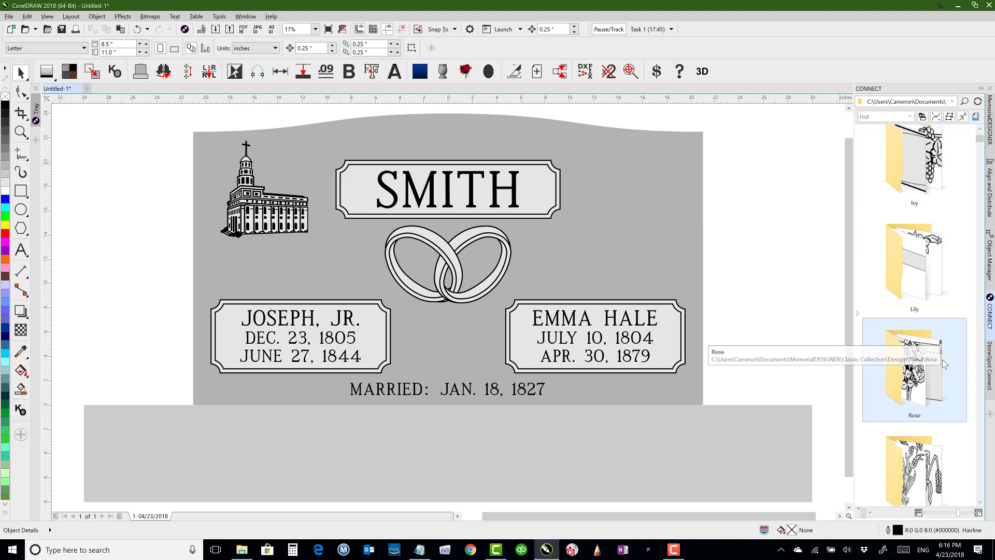
{"action": "double_click", "coordinate": [915, 364]}
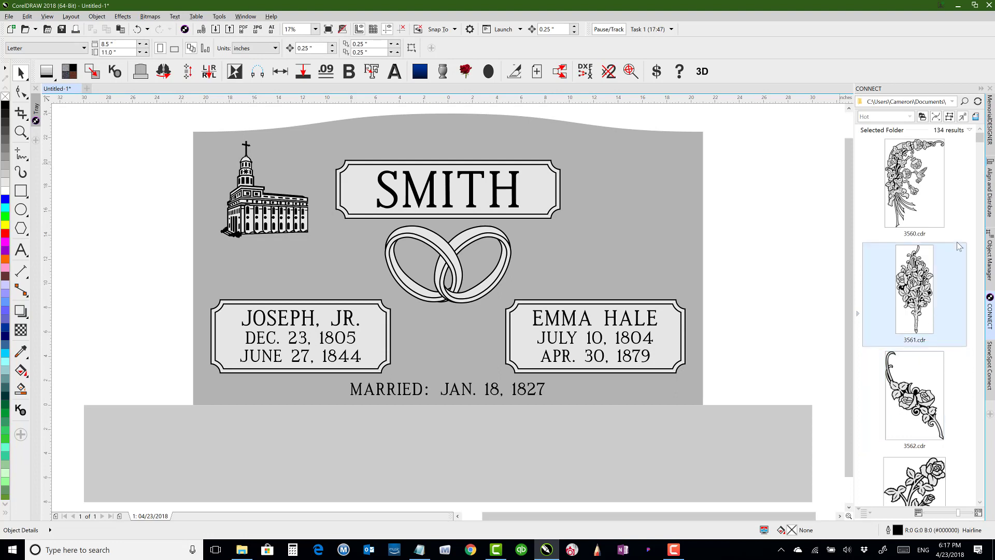
Step: Browse the rose designs, reducing the thumbnail size and widening the content browser to fit more artwork per row
{"action": "scroll", "coordinate": [961, 156], "scroll_direction": "down", "scroll_amount": 2}
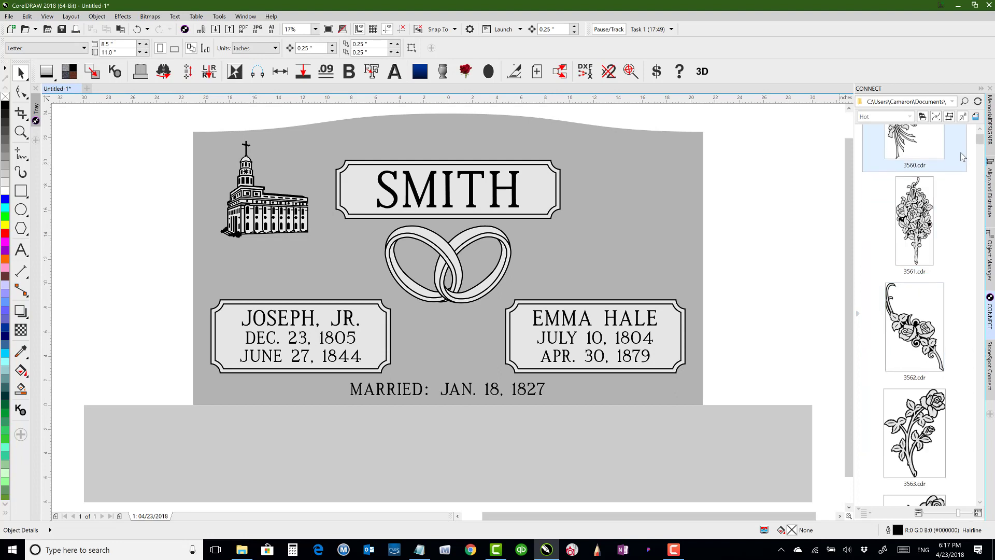
{"action": "scroll", "coordinate": [960, 151], "scroll_direction": "down", "scroll_amount": 5}
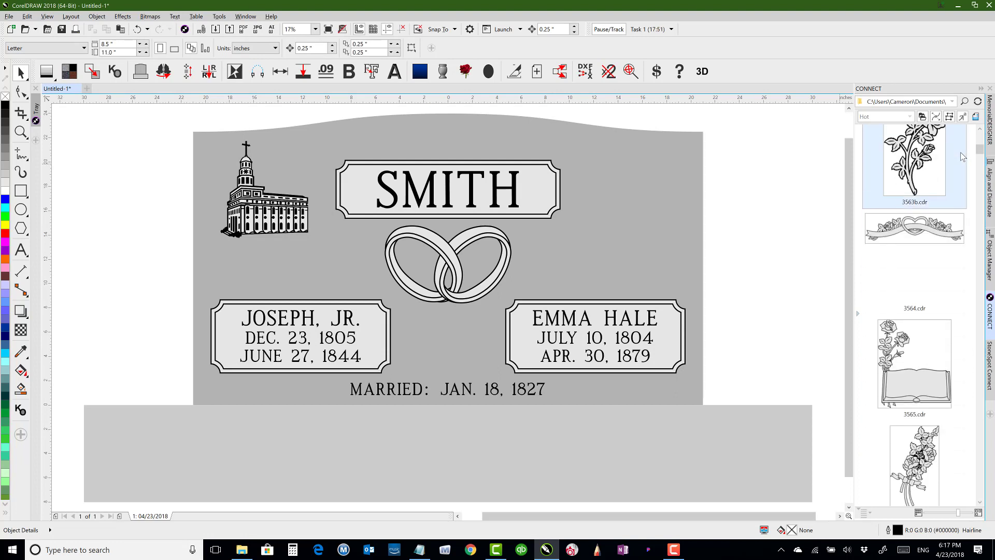
{"action": "scroll", "coordinate": [960, 154], "scroll_direction": "down", "scroll_amount": 6}
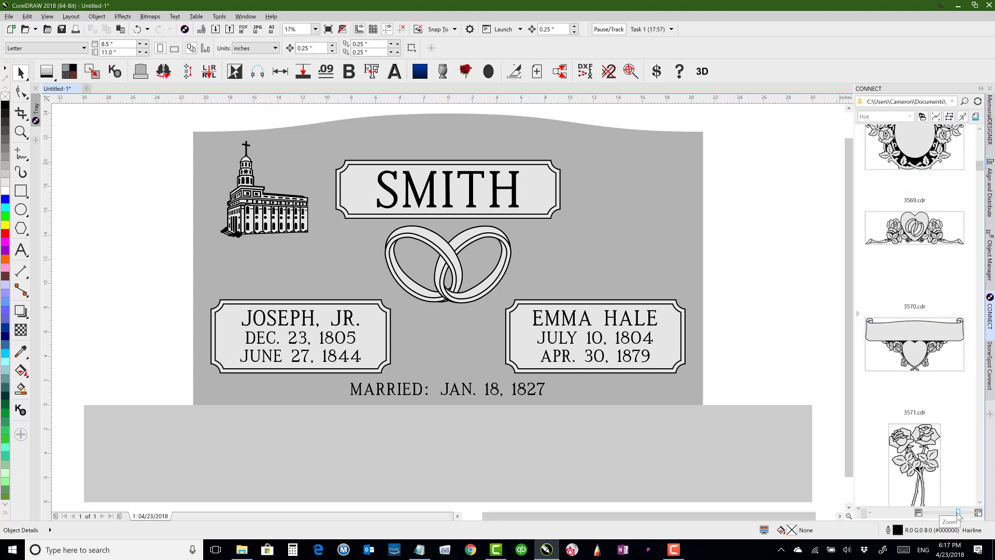
{"action": "left_click", "coordinate": [961, 513]}
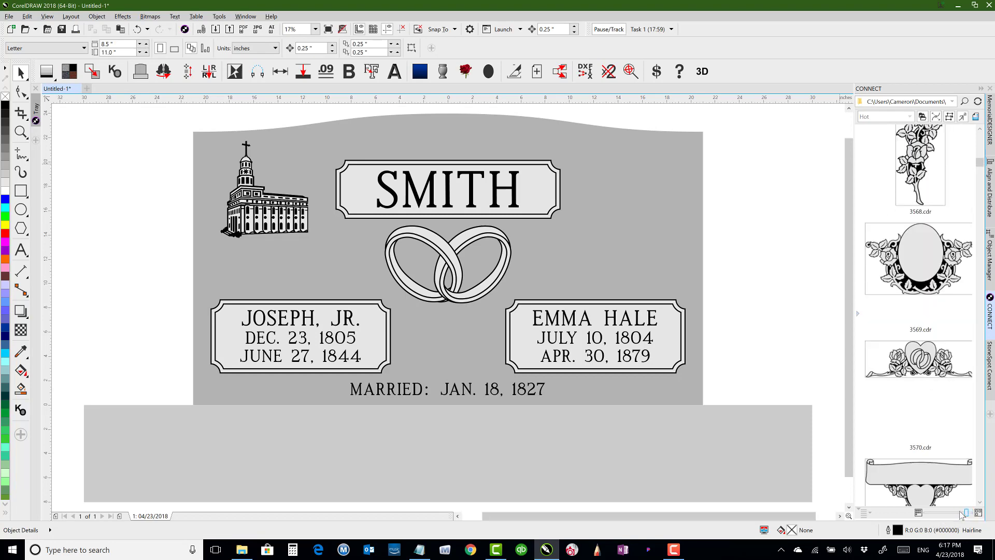
{"action": "left_click", "coordinate": [939, 514]}
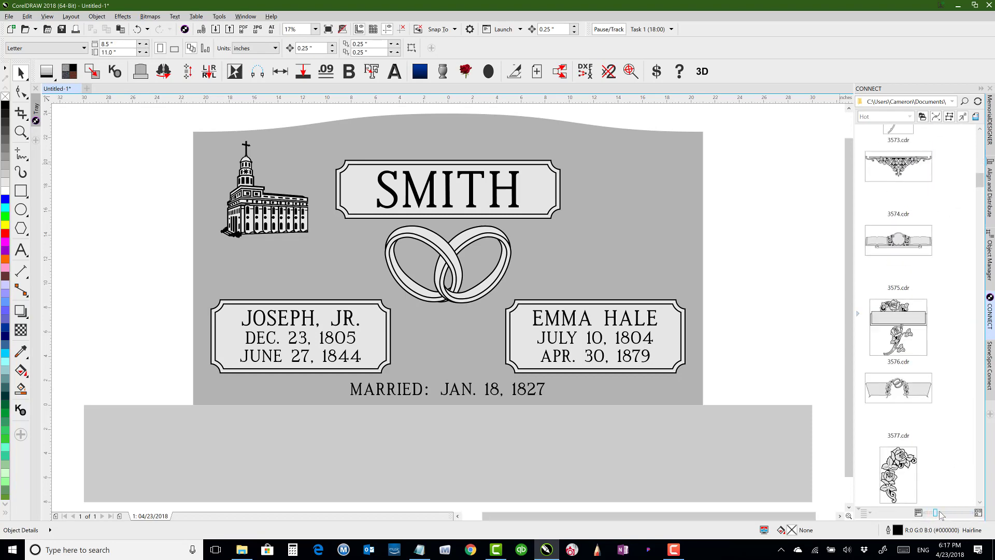
{"action": "left_click_drag", "start_coordinate": [941, 515], "coordinate": [926, 515]}
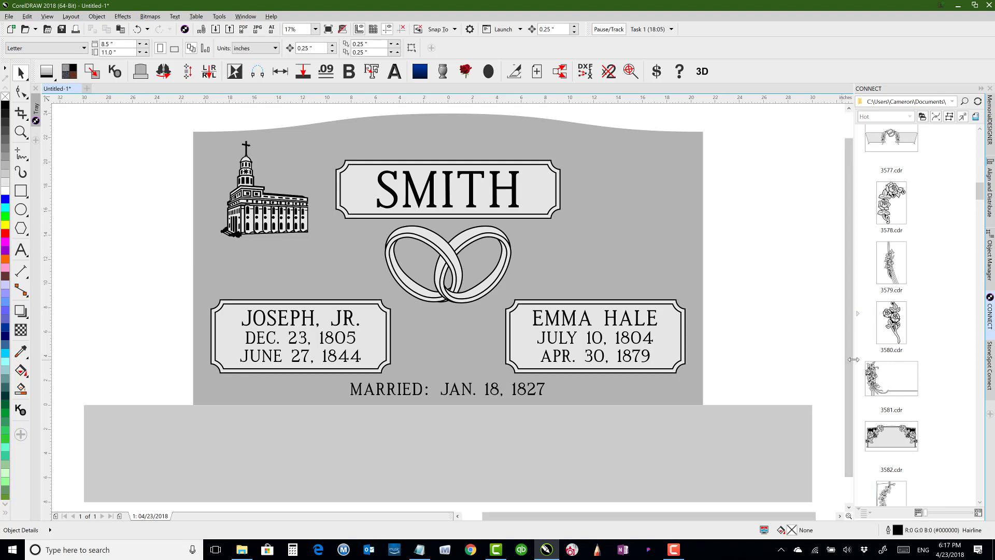
{"action": "left_click_drag", "start_coordinate": [851, 360], "coordinate": [580, 327]}
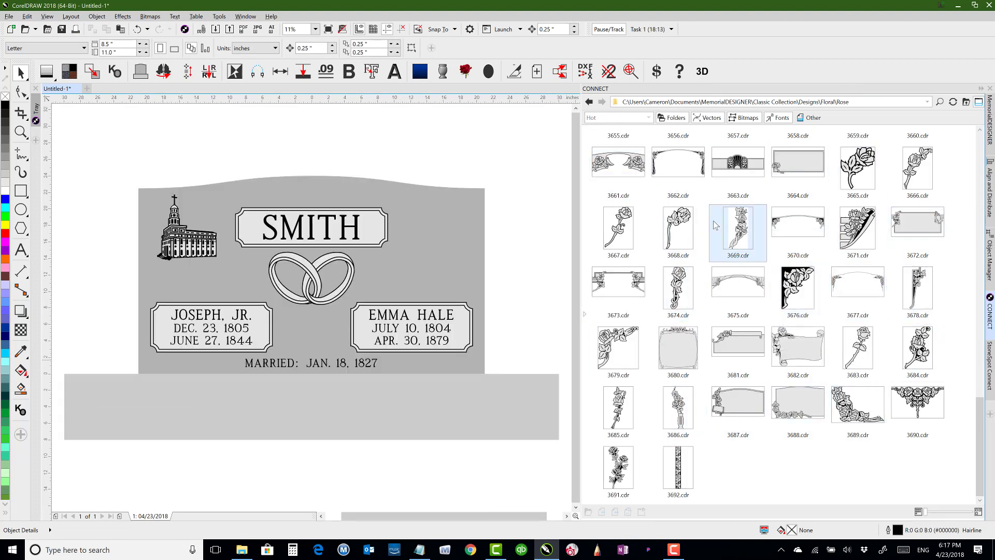
Step: Return to the Classic Collection folder, search it for "rose" and browse the matching artwork
{"action": "mouse_move", "coordinate": [706, 222]}
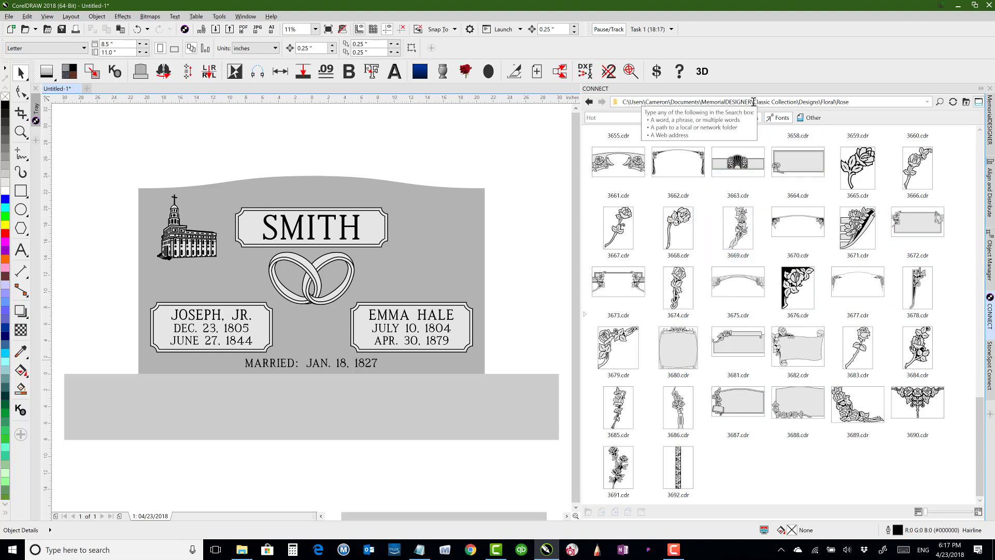
{"action": "left_click", "coordinate": [590, 102]}
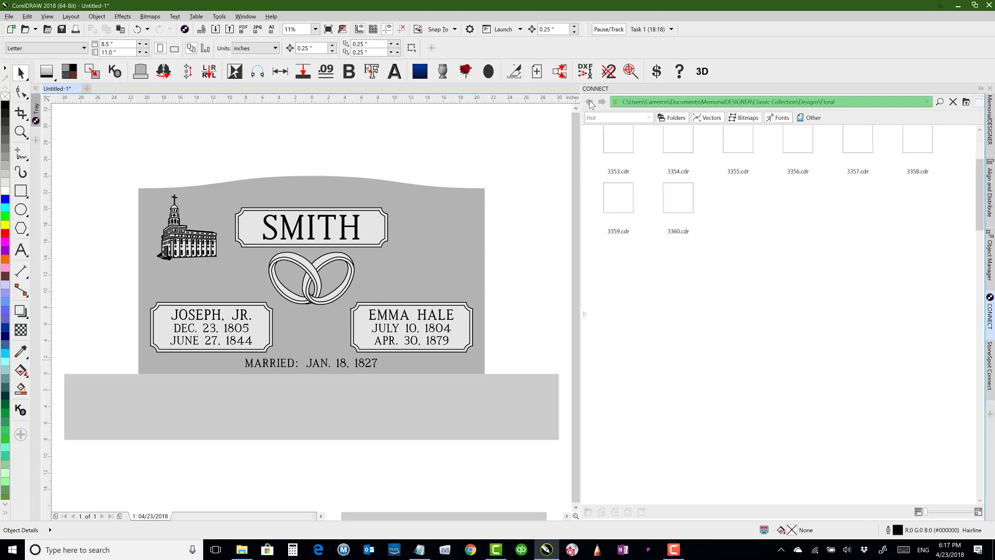
{"action": "left_click", "coordinate": [590, 102]}
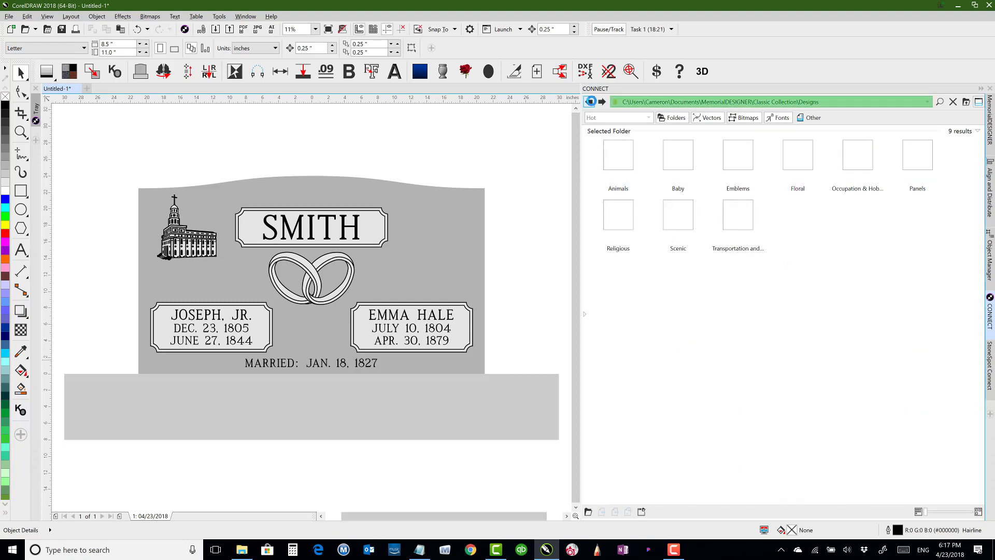
{"action": "left_click", "coordinate": [600, 104]}
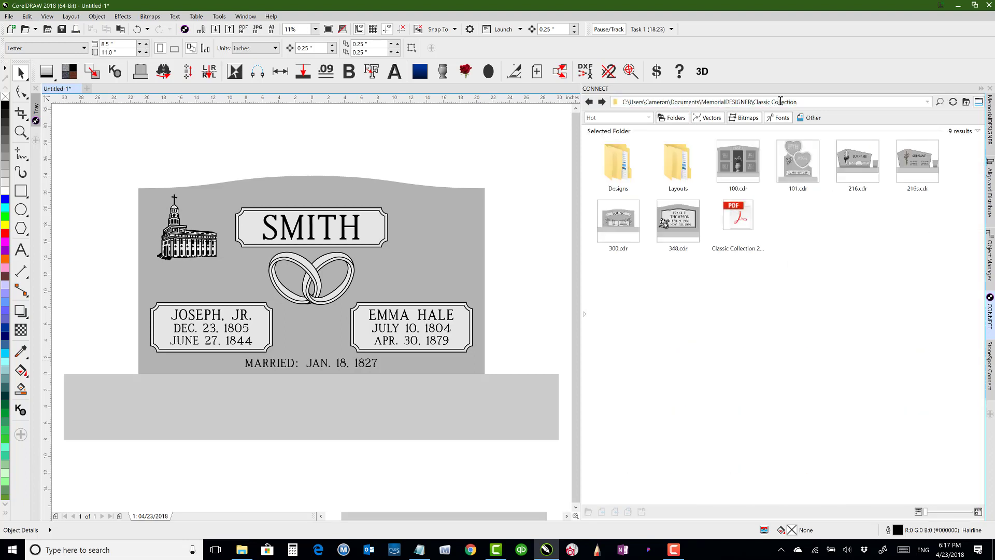
{"action": "left_click", "coordinate": [808, 101]}
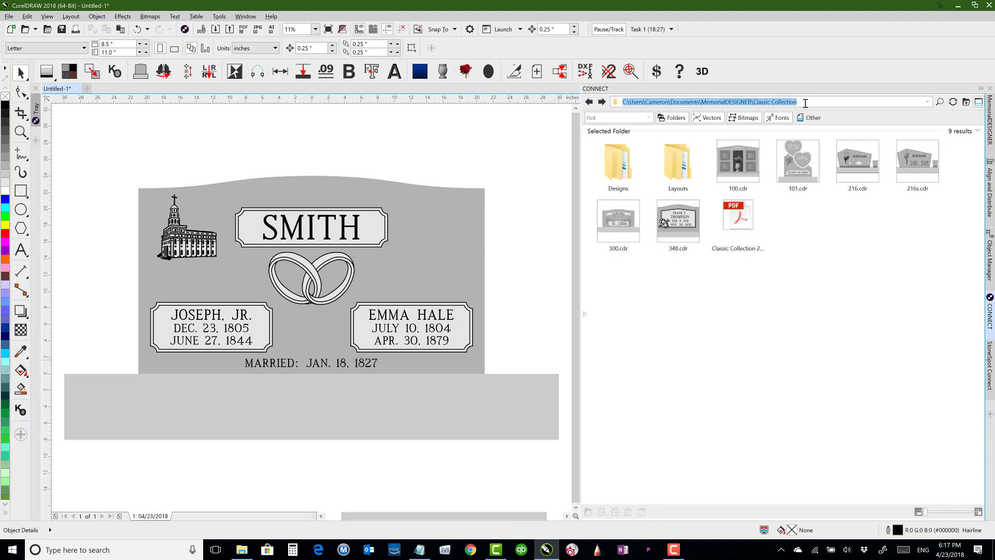
{"action": "type", "text": "rose"}
{"action": "key", "text": "Return"}
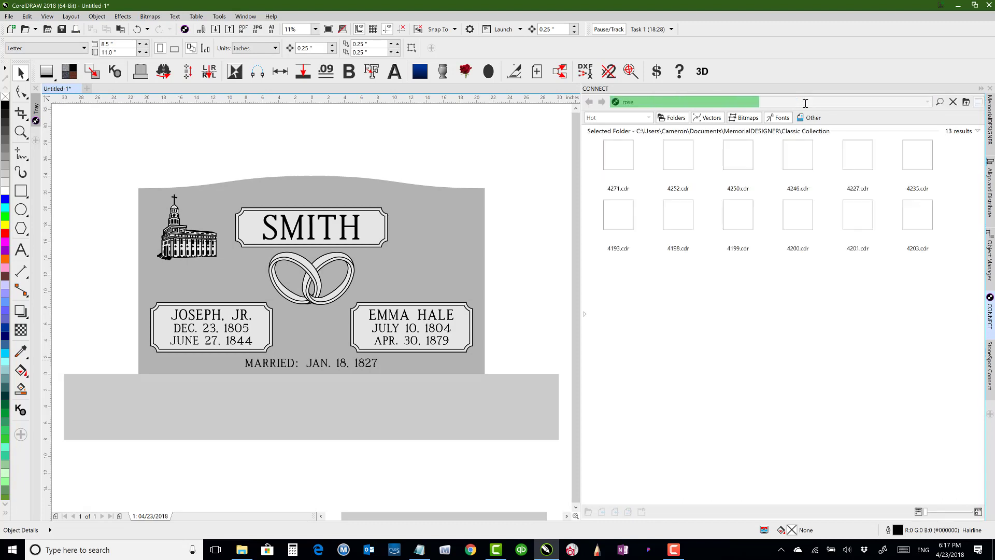
{"action": "scroll", "coordinate": [915, 252], "scroll_direction": "down", "scroll_amount": 5}
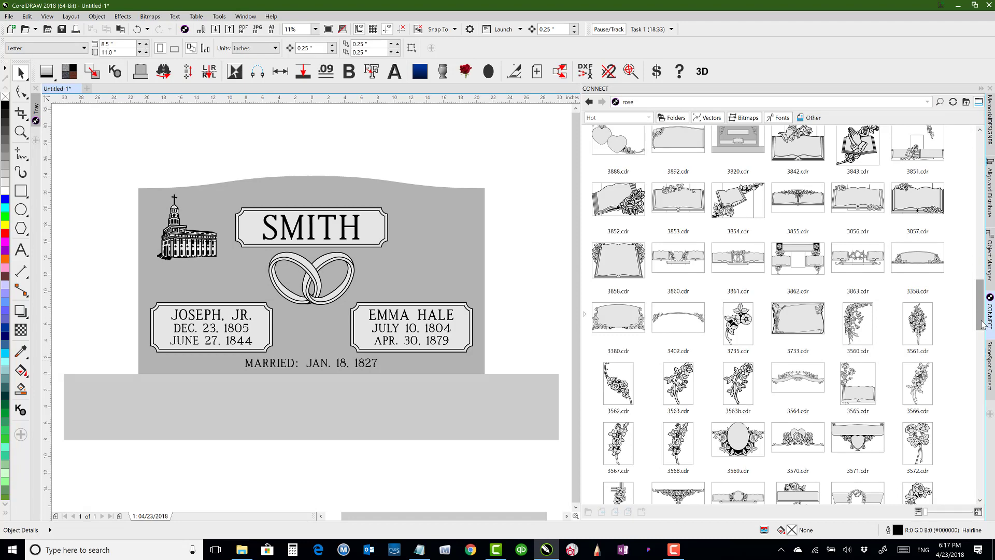
Step: Browse more of the rose artwork, and reveal the folder tree's top-level locations to check which ones are searched
{"action": "scroll", "coordinate": [984, 307], "scroll_direction": "down", "scroll_amount": 3}
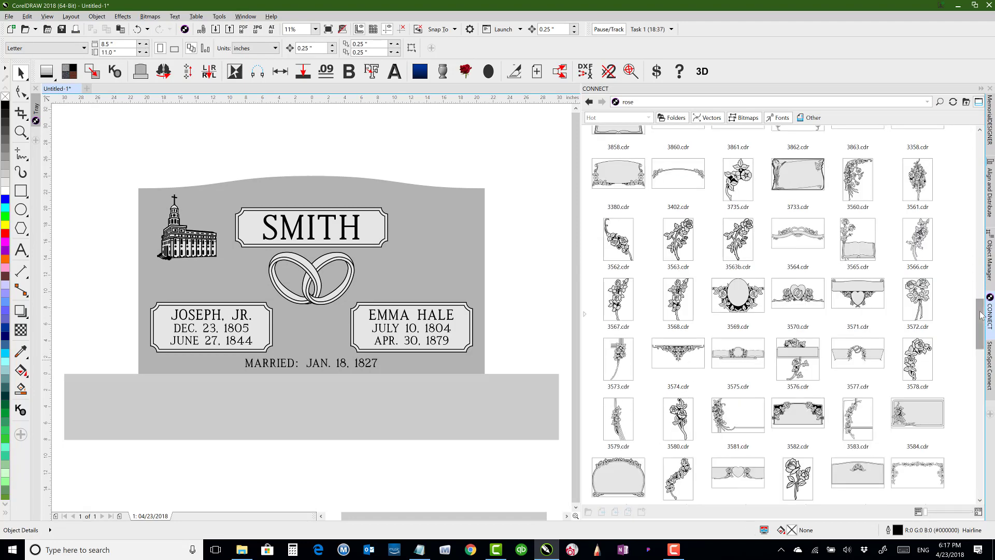
{"action": "left_click_drag", "start_coordinate": [981, 315], "coordinate": [978, 339]}
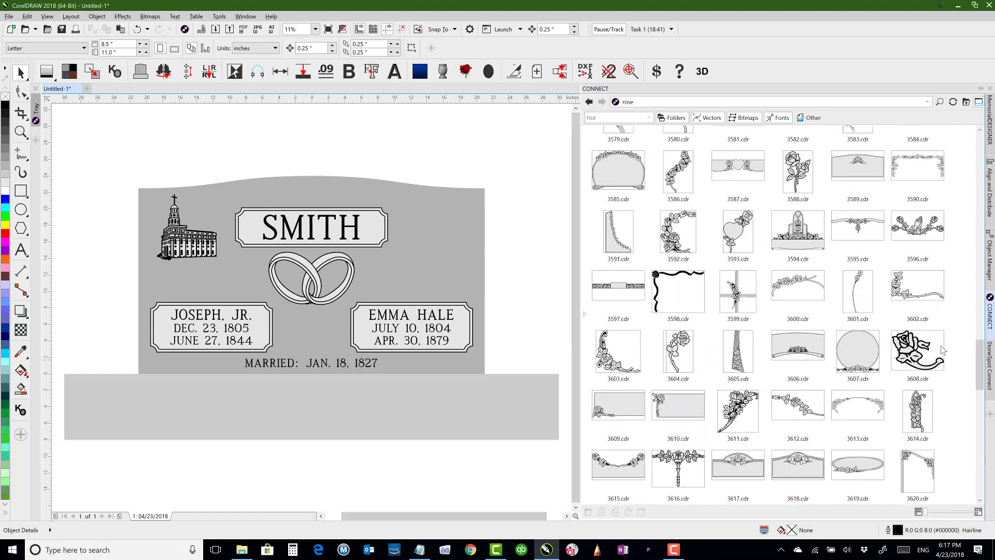
{"action": "left_click", "coordinate": [586, 319]}
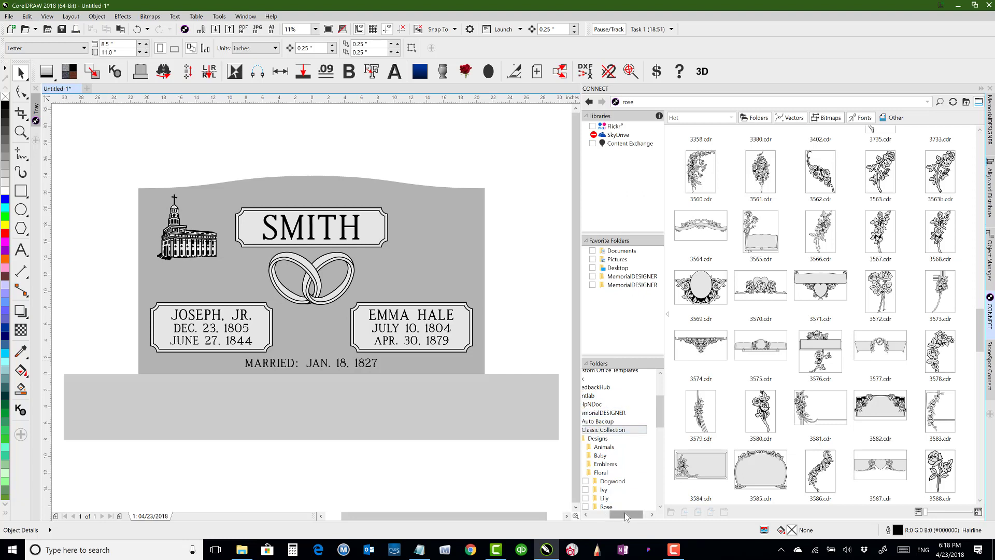
{"action": "left_click_drag", "start_coordinate": [625, 513], "coordinate": [610, 517]}
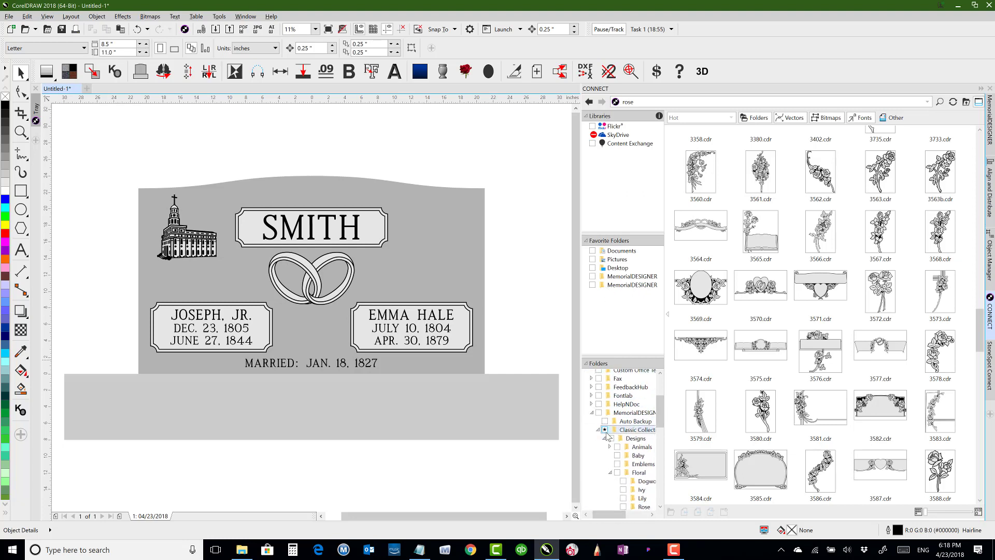
{"action": "left_click_drag", "start_coordinate": [661, 412], "coordinate": [661, 390]}
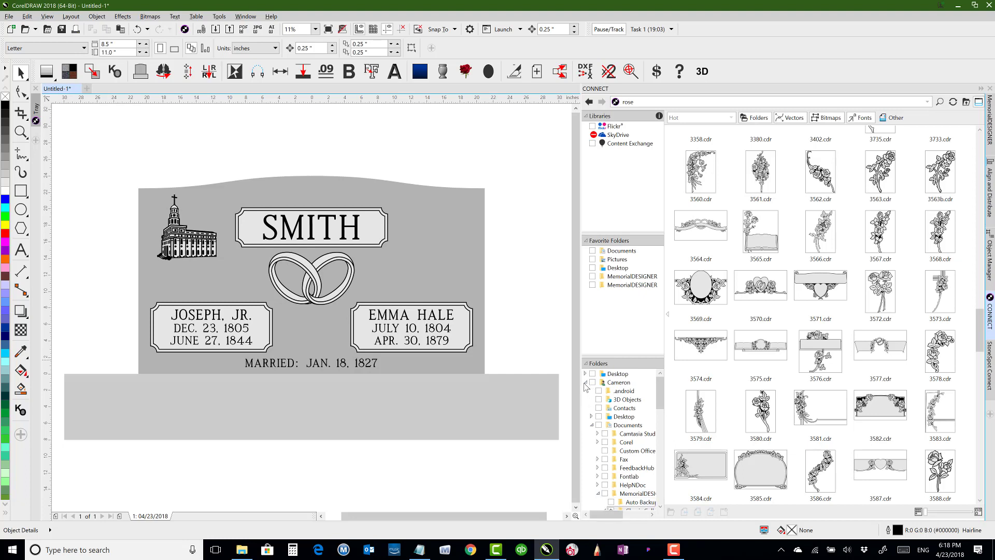
{"action": "left_click", "coordinate": [585, 383]}
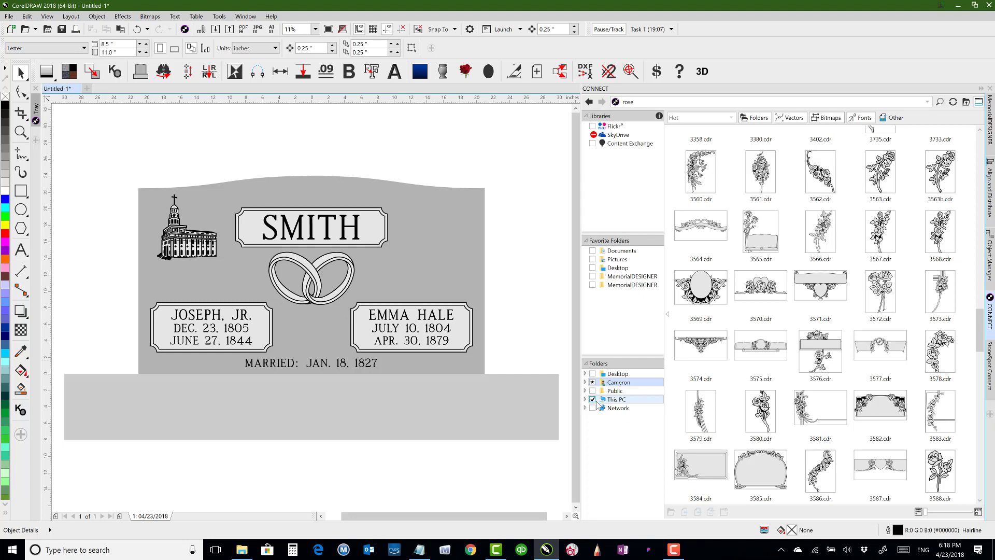
Step: Rerun the "rose" search and browse the matching artwork to the end of the Classic Collection results
{"action": "left_click", "coordinate": [710, 102]}
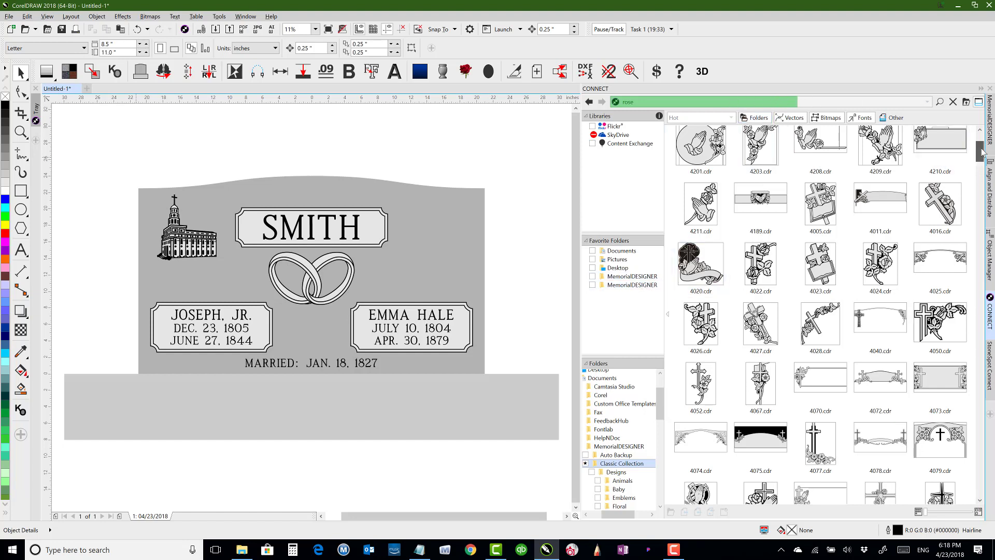
{"action": "scroll", "coordinate": [982, 147], "scroll_direction": "up", "scroll_amount": 3}
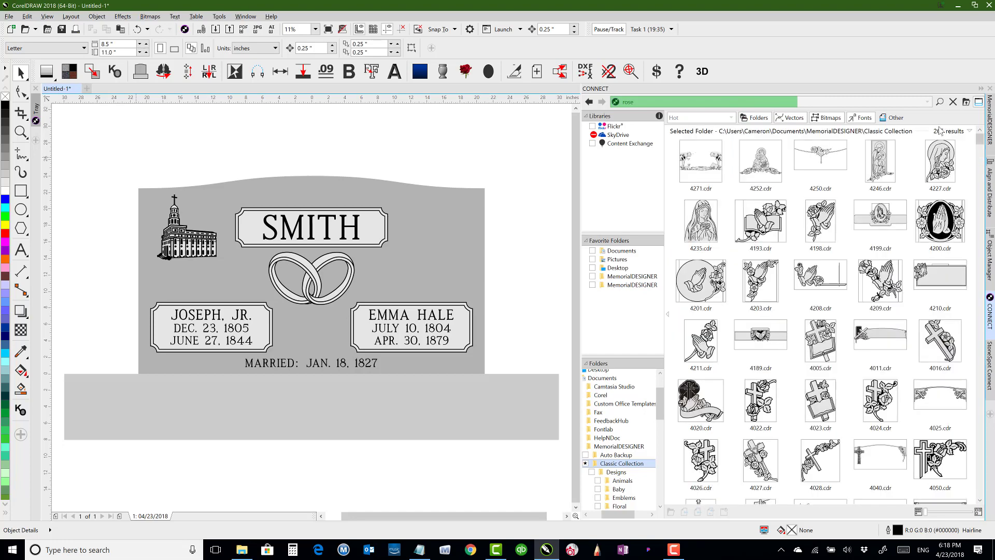
{"action": "left_click_drag", "start_coordinate": [981, 140], "coordinate": [981, 203]}
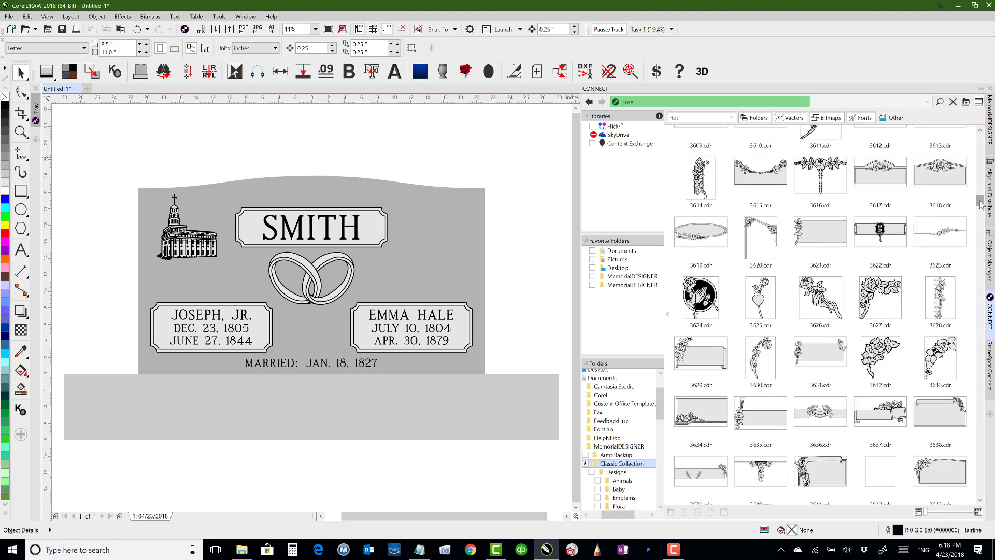
{"action": "left_click_drag", "start_coordinate": [981, 204], "coordinate": [980, 226]}
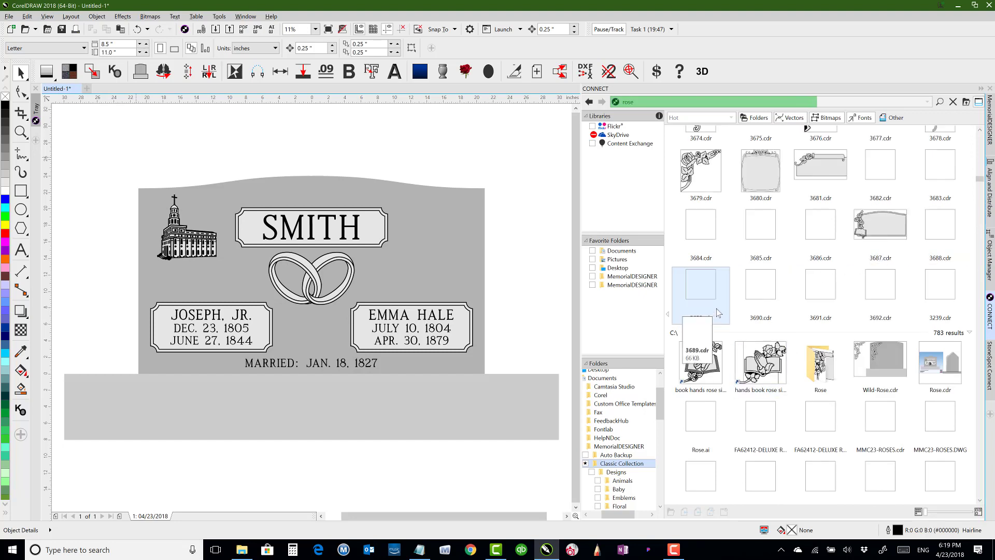
Step: Return to the Classic Collection folder inside the MemorialDESIGNER favorite and search it for "rose"
{"action": "left_click", "coordinate": [630, 286]}
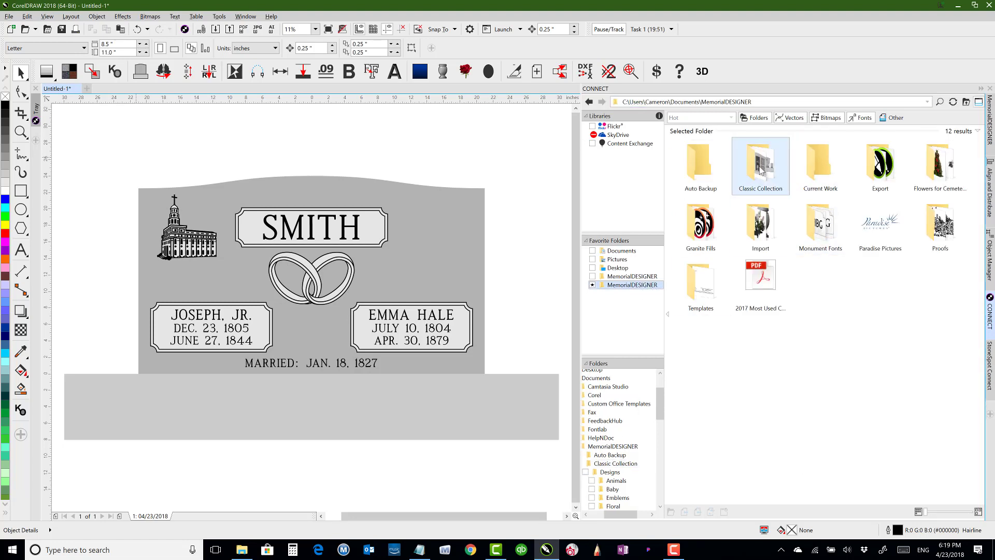
{"action": "double_click", "coordinate": [761, 164]}
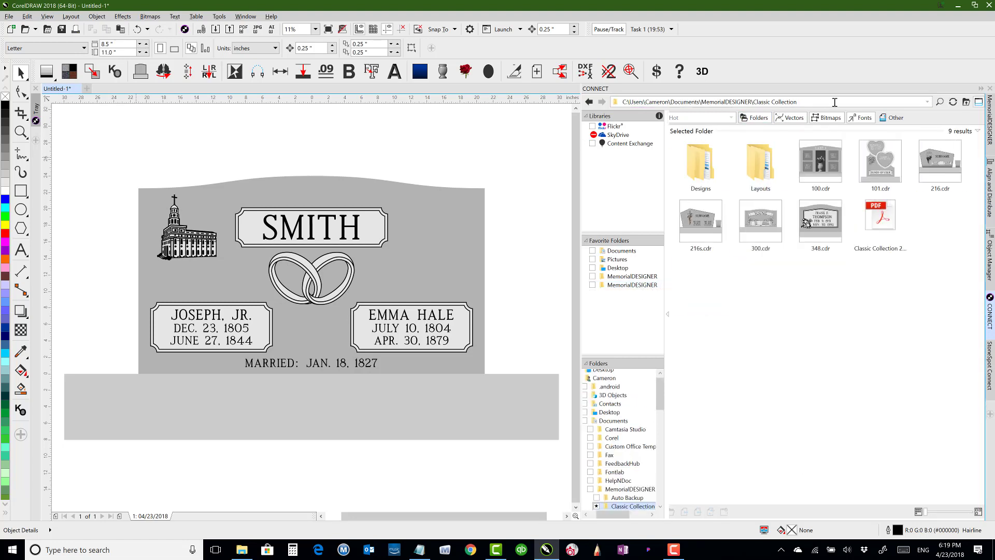
{"action": "left_click", "coordinate": [900, 102]}
{"action": "type", "text": "rose"}
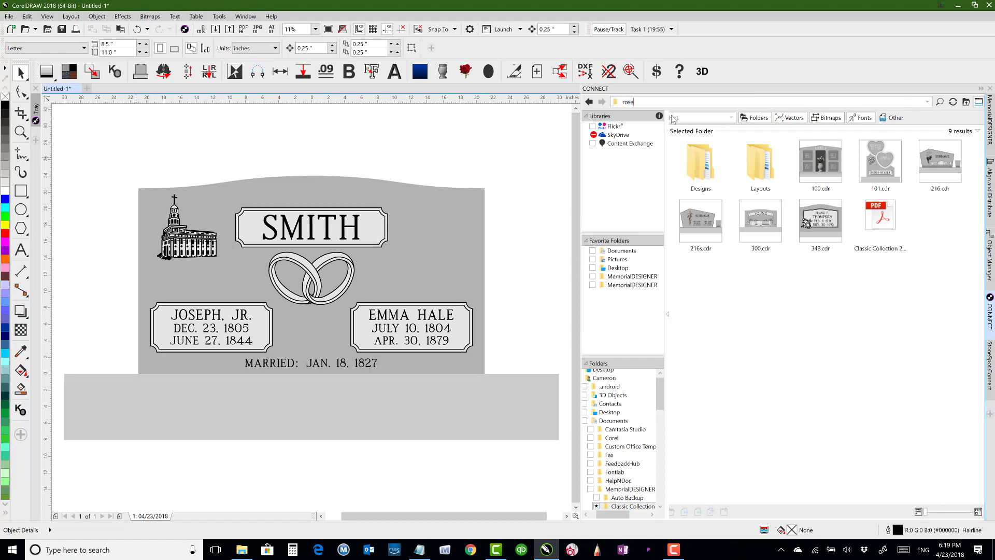
{"action": "key", "text": "Return"}
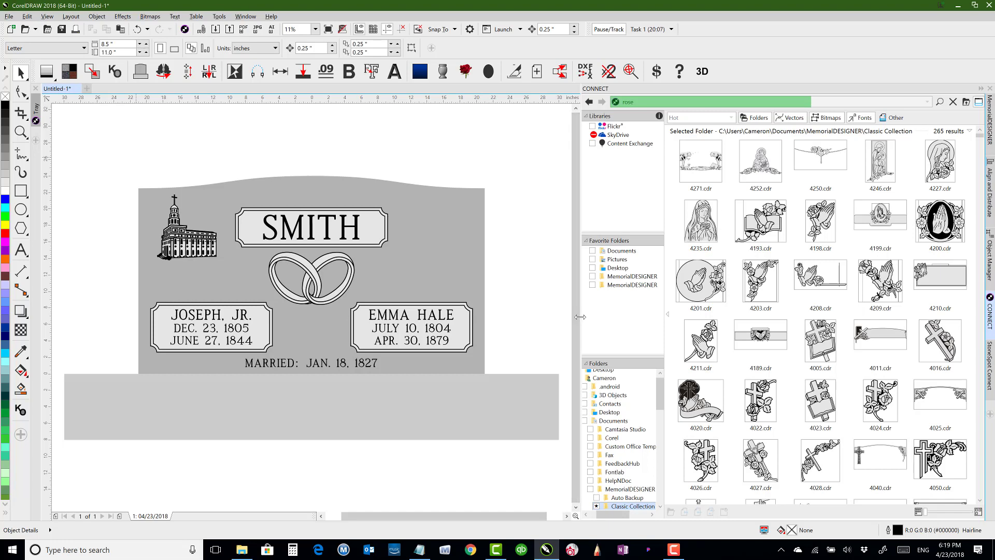
Step: Narrow the content browser to a single column beside the memorial and enlarge its artwork thumbnails
{"action": "left_click_drag", "start_coordinate": [580, 317], "coordinate": [908, 327]}
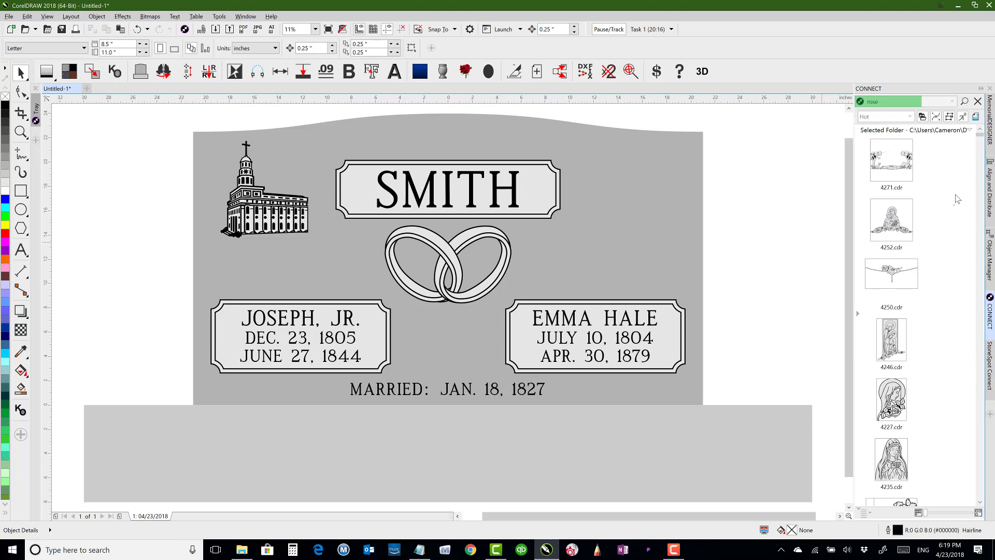
{"action": "left_click_drag", "start_coordinate": [925, 513], "coordinate": [966, 513]}
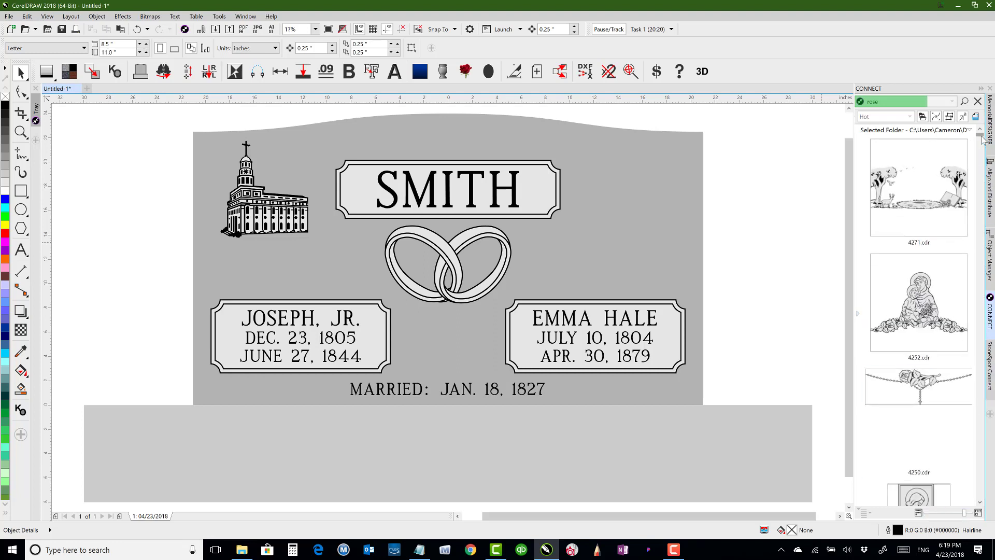
{"action": "left_click_drag", "start_coordinate": [981, 135], "coordinate": [985, 123]}
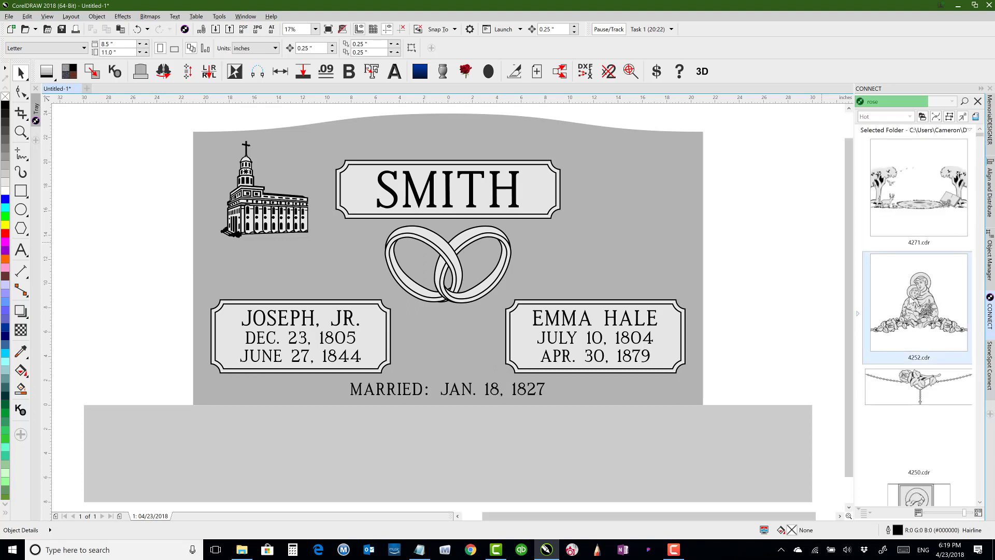
Step: Exclude This PC from the searched locations in the folder tree and return to the rose search results
{"action": "left_click", "coordinate": [857, 314]}
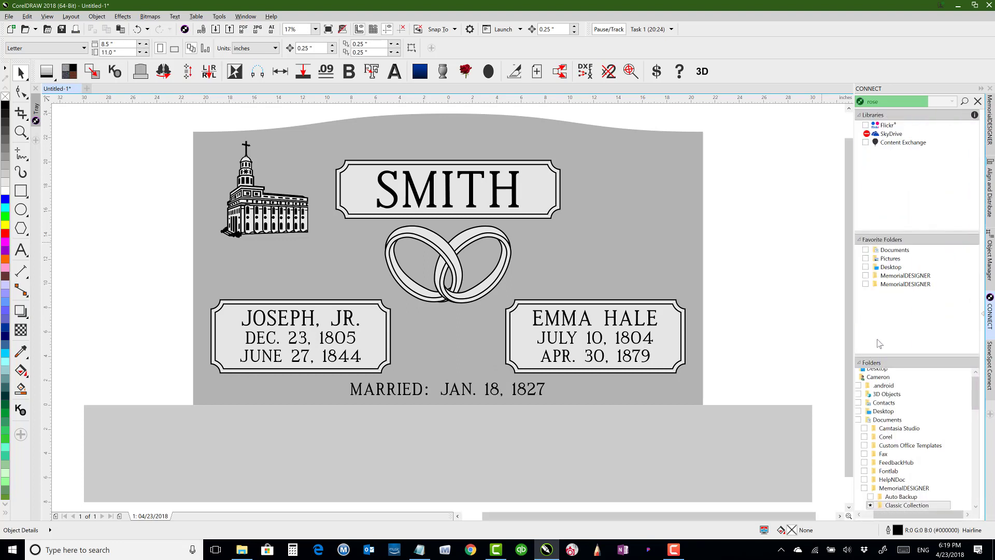
{"action": "left_click_drag", "start_coordinate": [915, 515], "coordinate": [901, 514]}
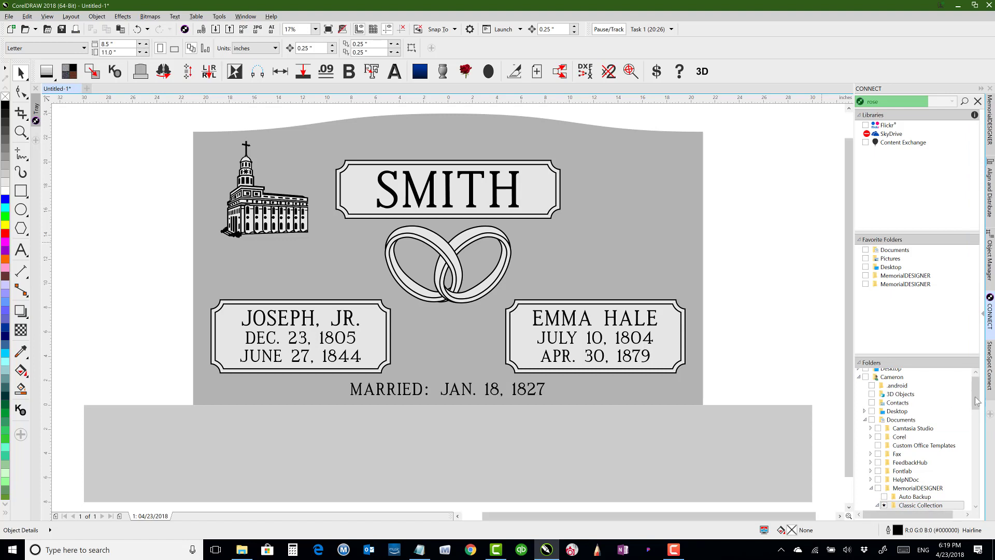
{"action": "left_click_drag", "start_coordinate": [977, 395], "coordinate": [977, 389]}
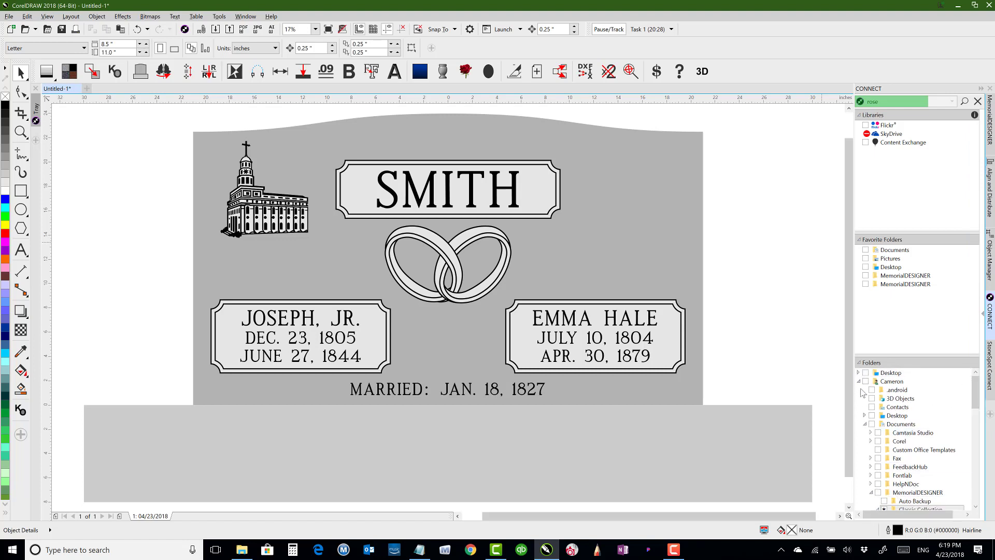
{"action": "left_click", "coordinate": [859, 382]}
{"action": "left_click", "coordinate": [866, 398]}
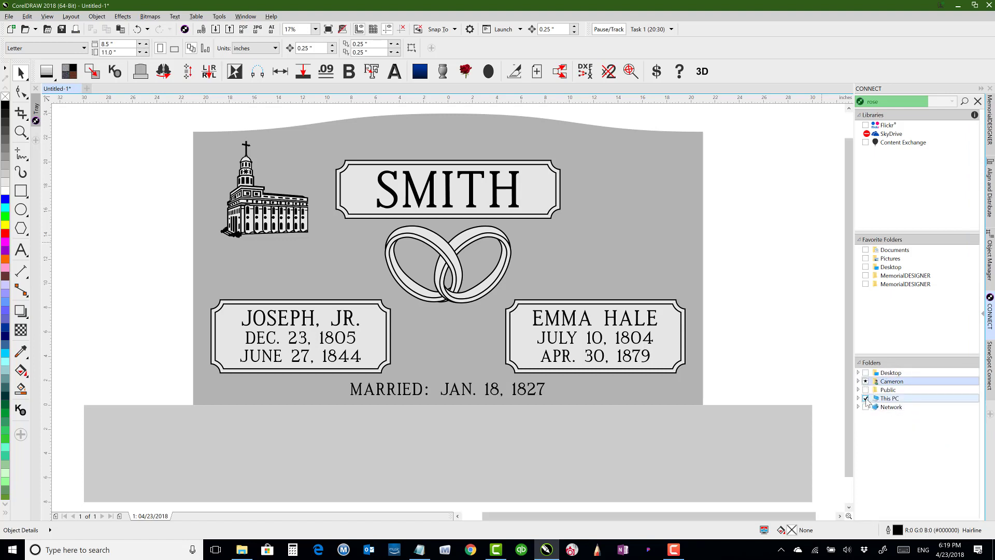
{"action": "left_click", "coordinate": [866, 398]}
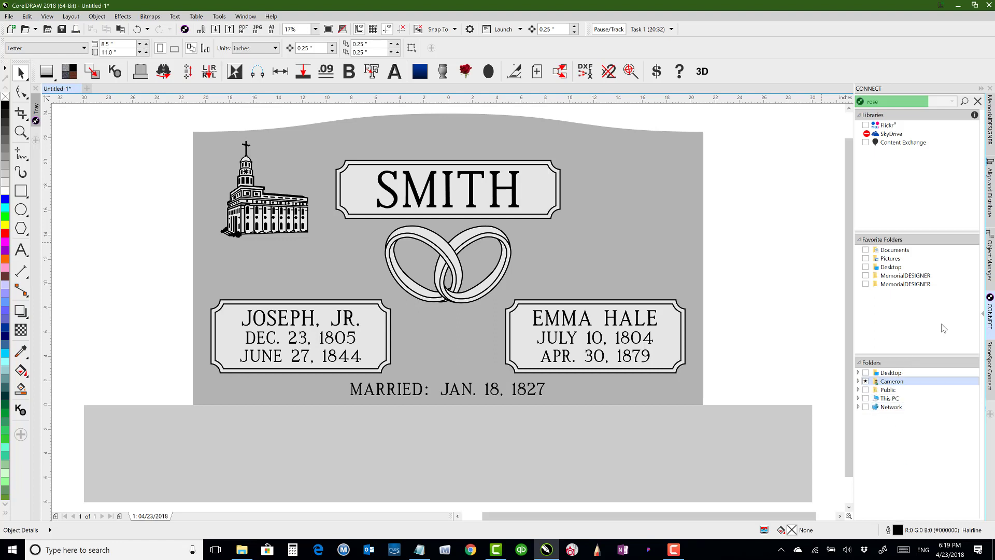
{"action": "left_click", "coordinate": [983, 314]}
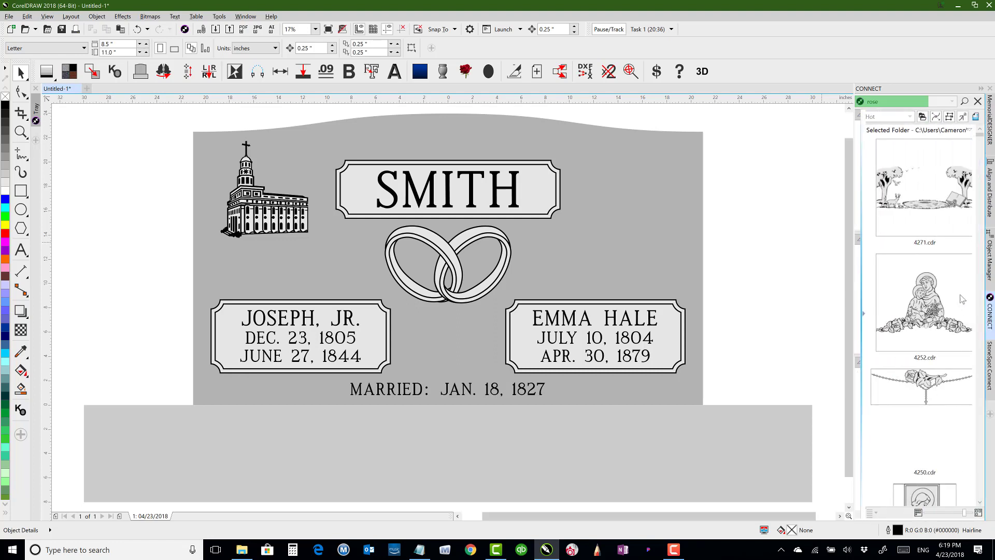
Step: Place the rose design 3563b.cdr on the tablet to the right of the surname panel and mirror it horizontally
{"action": "scroll", "coordinate": [946, 336], "scroll_direction": "down", "scroll_amount": 4}
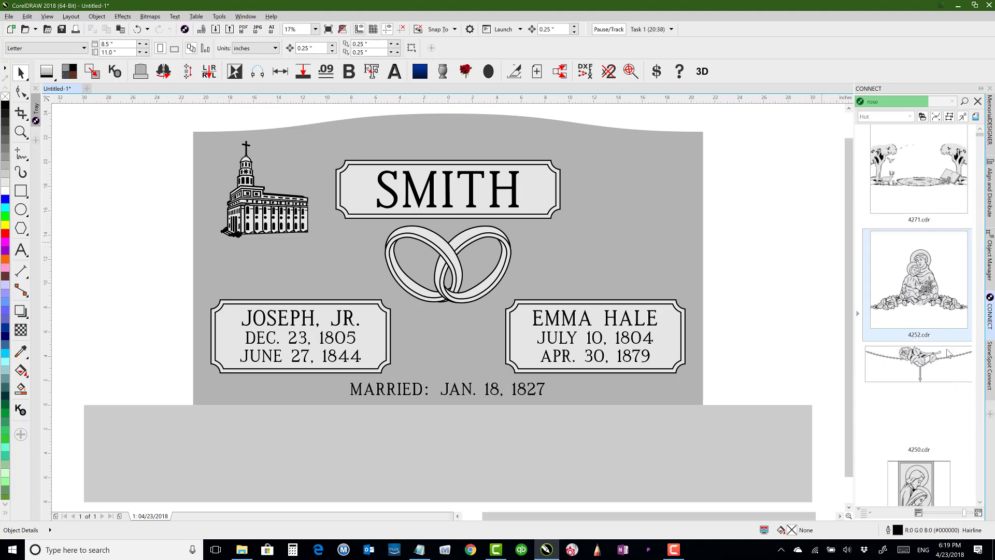
{"action": "scroll", "coordinate": [947, 342], "scroll_direction": "down", "scroll_amount": 2}
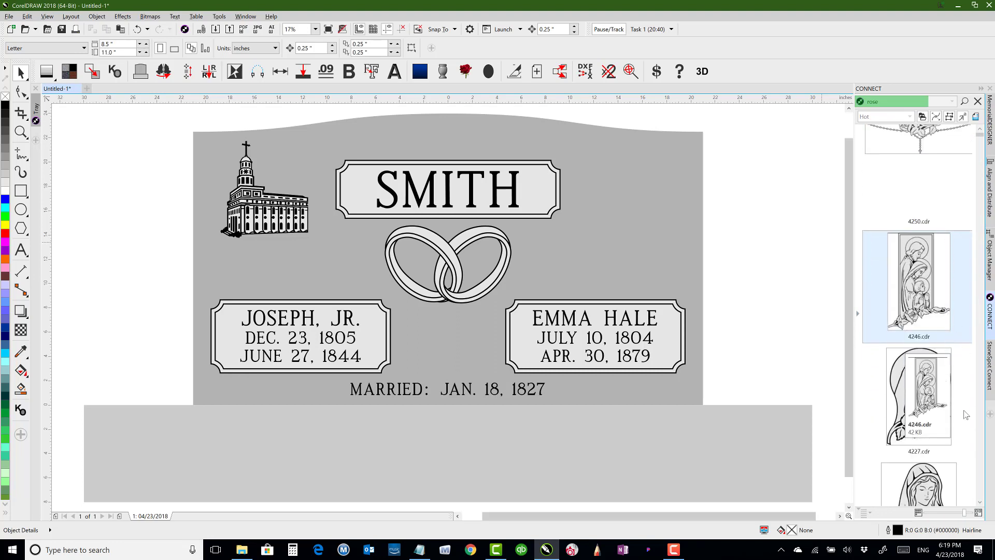
{"action": "left_click_drag", "start_coordinate": [979, 135], "coordinate": [982, 142]}
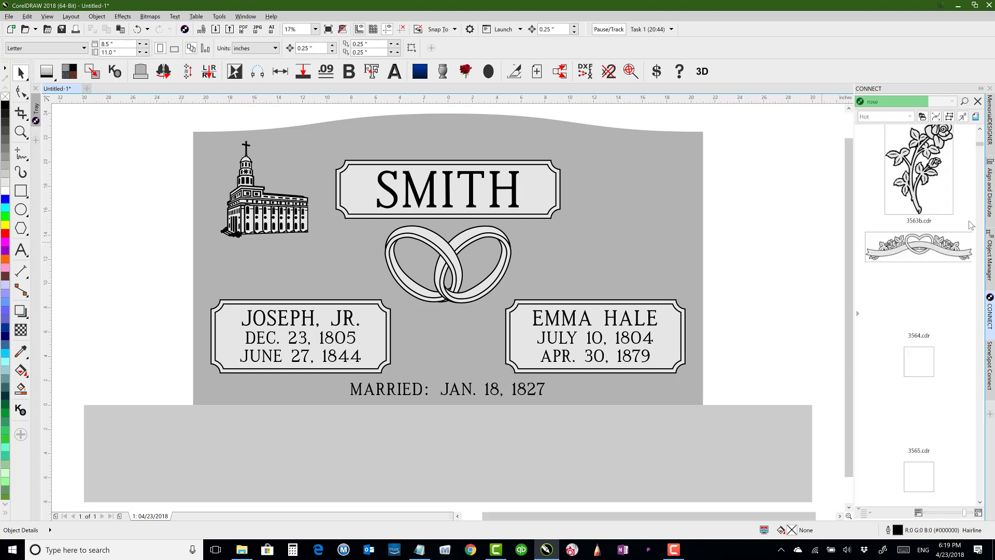
{"action": "left_click_drag", "start_coordinate": [948, 187], "coordinate": [803, 179]}
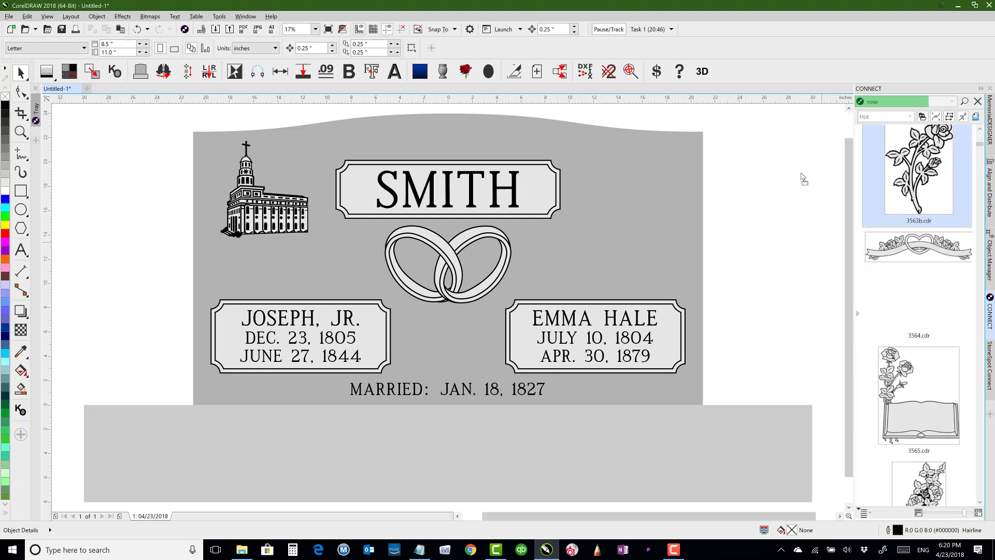
{"action": "left_click_drag", "start_coordinate": [618, 191], "coordinate": [618, 192]}
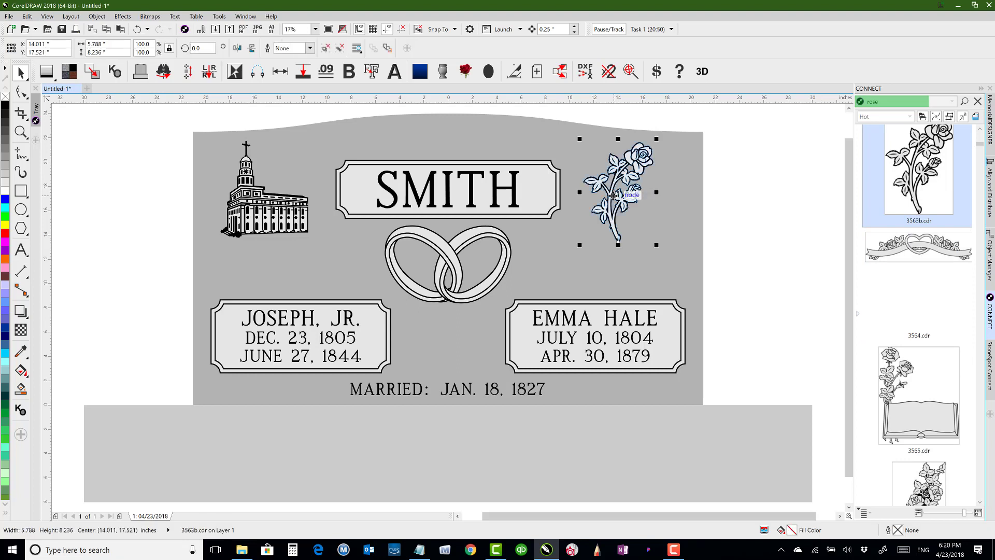
{"action": "left_click", "coordinate": [238, 49]}
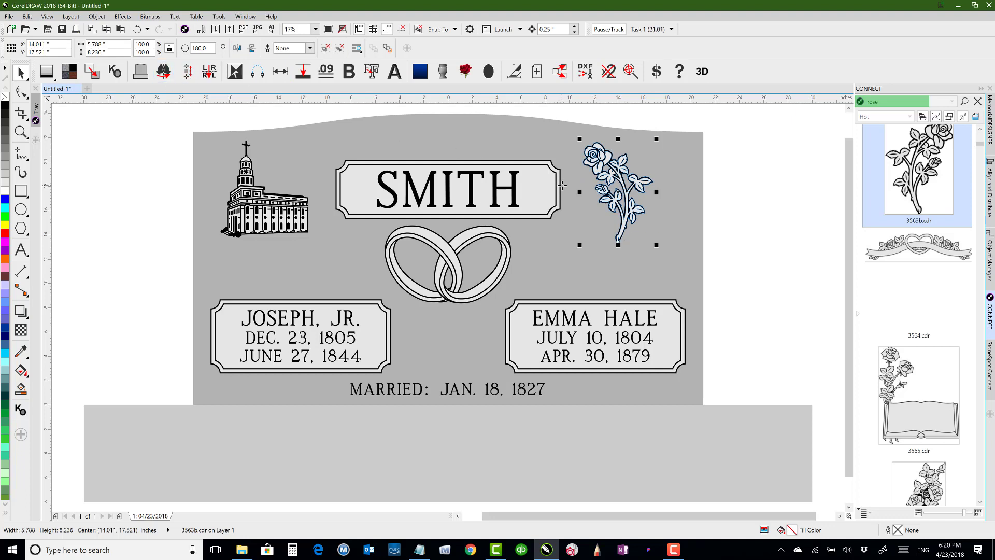
Step: Move the rose right to about X 15.1 inches and align its center with the height of the surname panel
{"action": "left_click", "coordinate": [702, 194]}
{"action": "left_click", "coordinate": [537, 186], "text": "shift"}
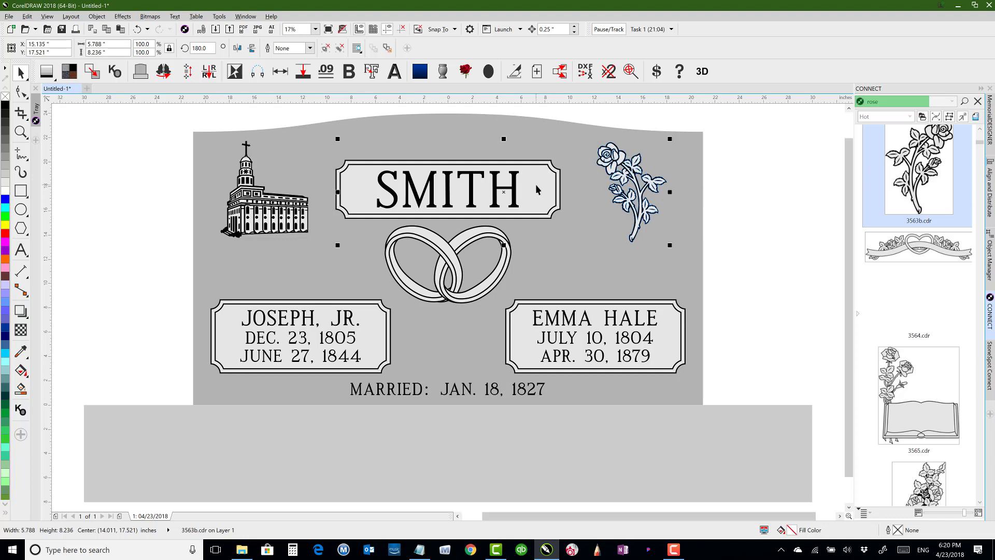
{"action": "key", "text": "c"}
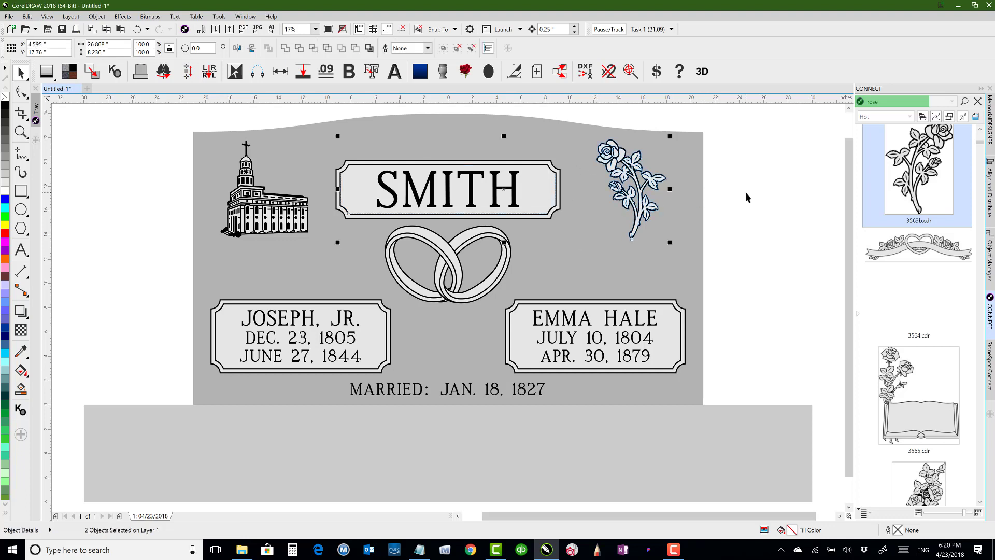
{"action": "left_click", "coordinate": [748, 182]}
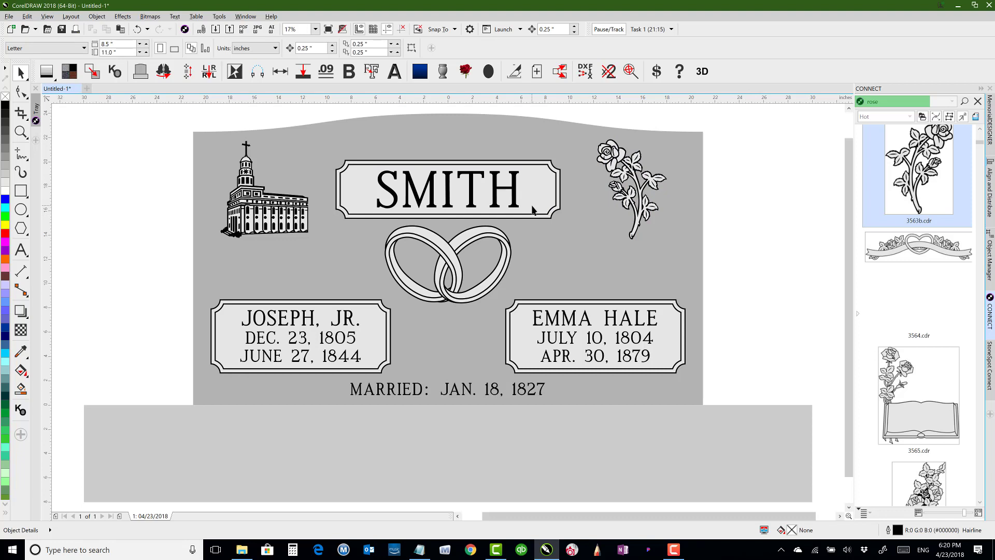
Step: Try to move the light gray fill shape of the wedding rings off their black outline, toward the left name panel
{"action": "left_click", "coordinate": [452, 243]}
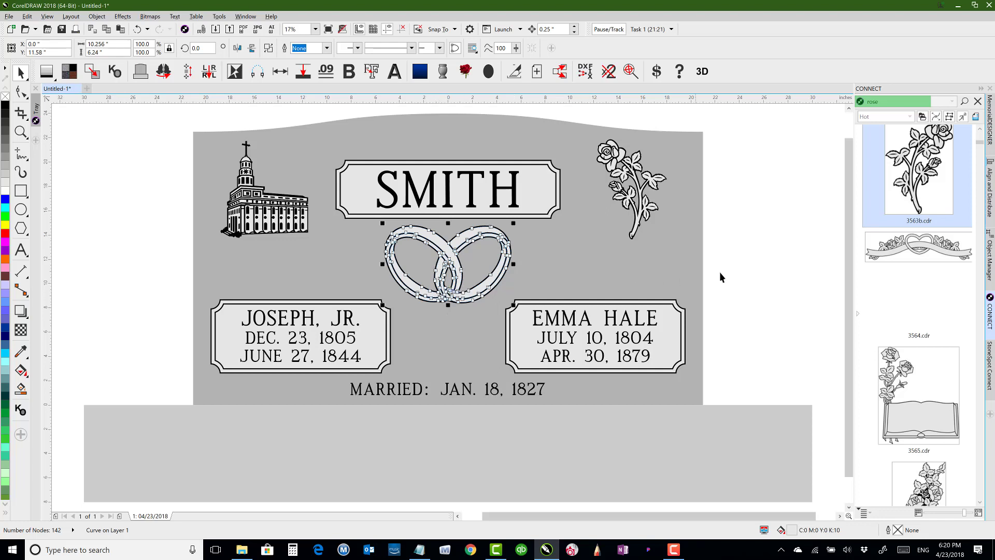
{"action": "left_click", "coordinate": [759, 270]}
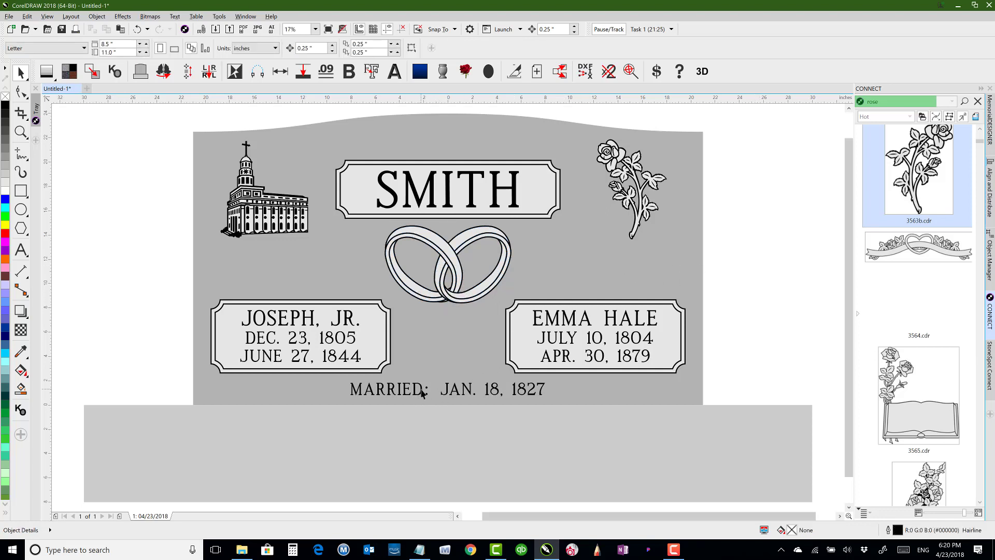
{"action": "left_click", "coordinate": [425, 237]}
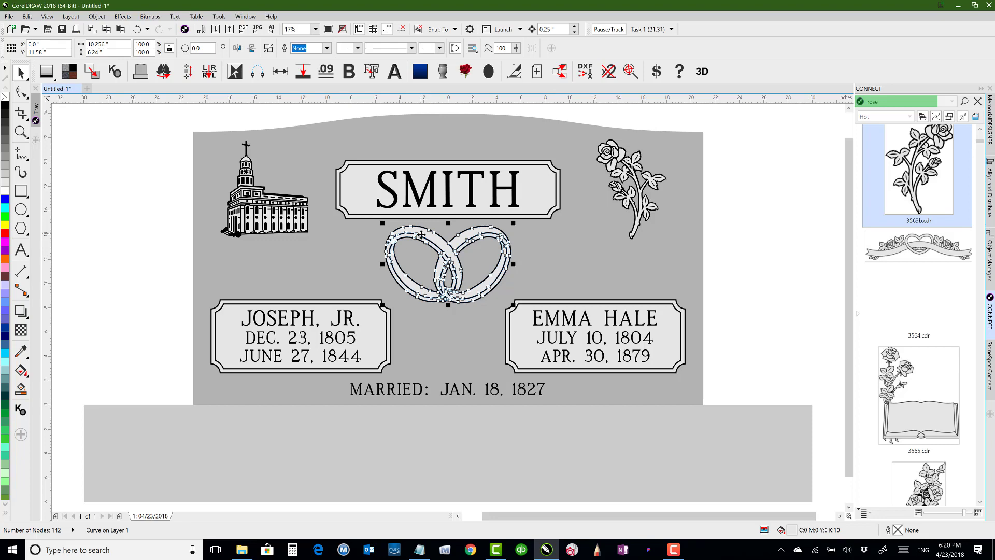
{"action": "left_click_drag", "start_coordinate": [436, 240], "coordinate": [381, 294]}
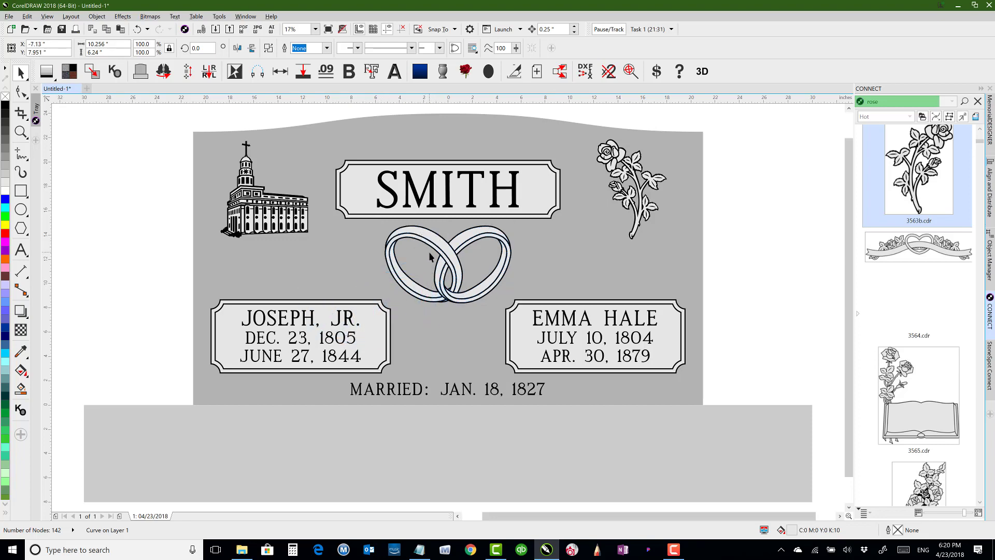
Step: Delete the light gray fill shape of the wedding rings, keeping only the black outline artwork
{"action": "scroll", "coordinate": [430, 256], "scroll_direction": "up", "scroll_amount": 3}
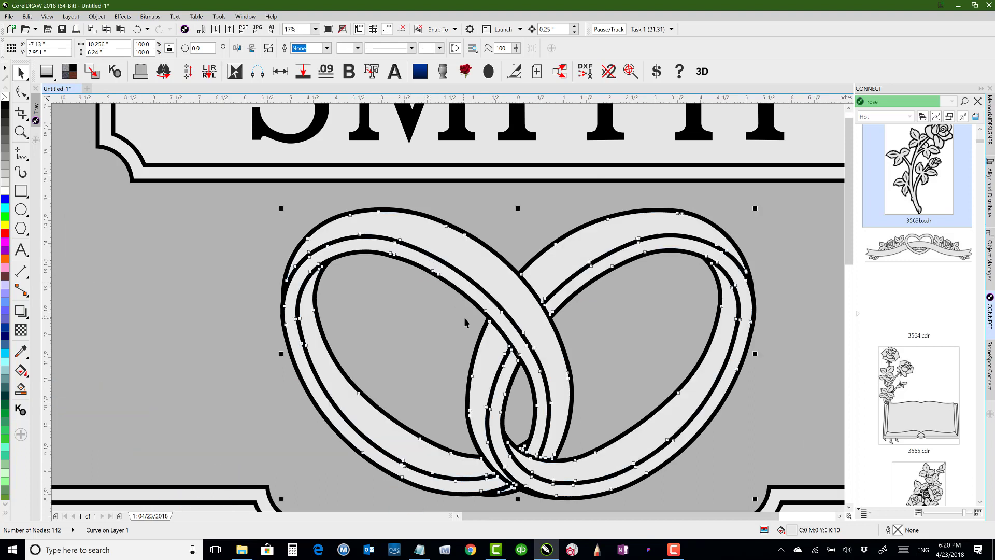
{"action": "scroll", "coordinate": [458, 296], "scroll_direction": "up", "scroll_amount": 2}
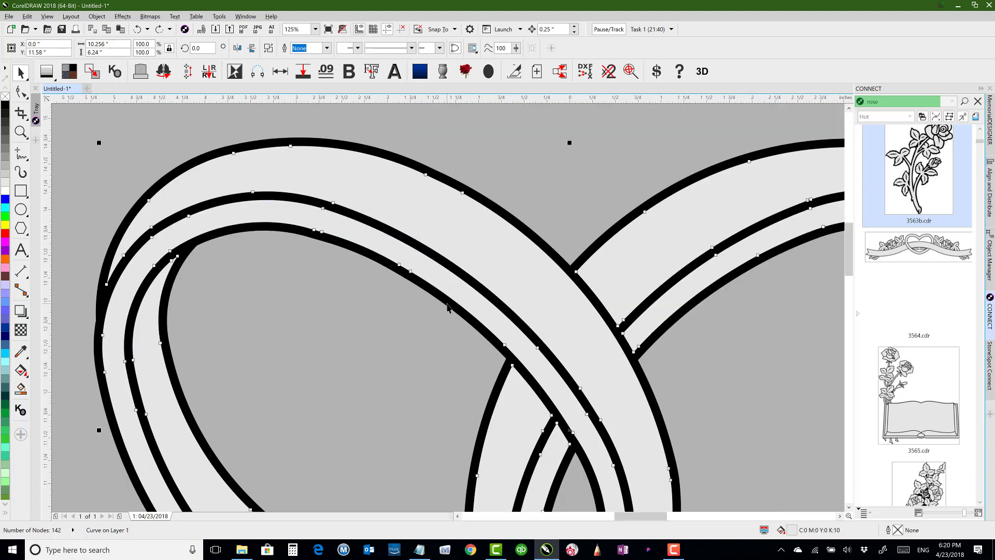
{"action": "left_click", "coordinate": [448, 307], "text": "shift"}
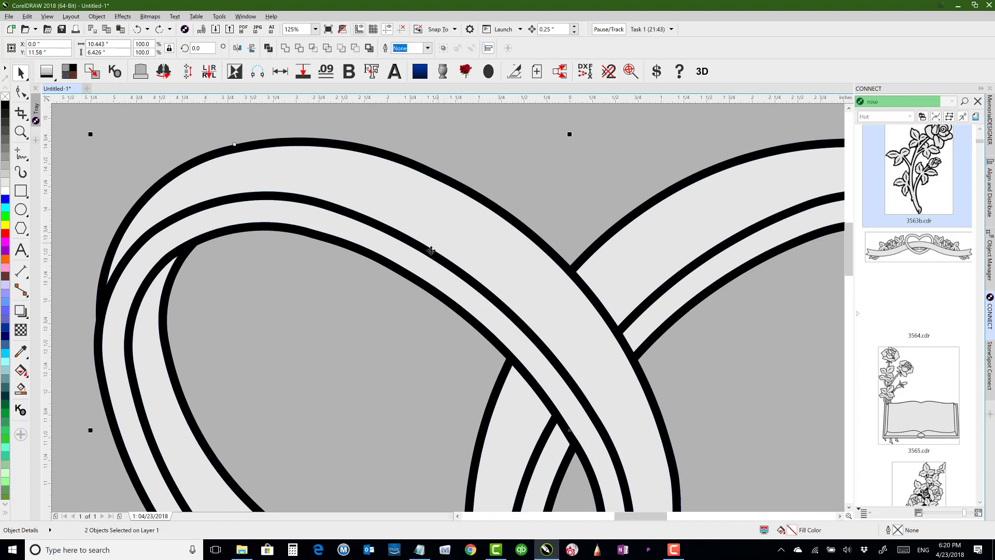
{"action": "left_click", "coordinate": [268, 47]}
{"action": "scroll", "coordinate": [446, 308], "scroll_direction": "down", "scroll_amount": 5}
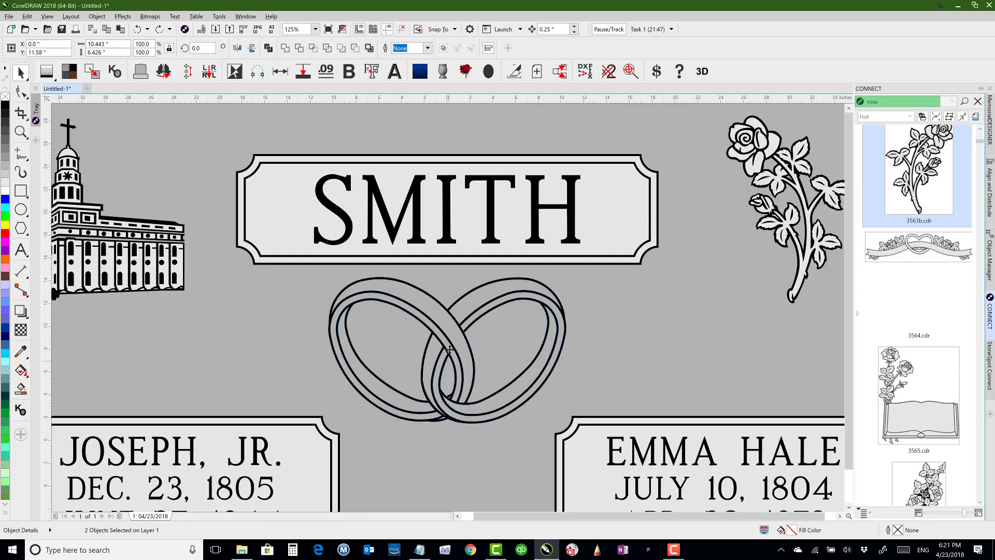
{"action": "scroll", "coordinate": [449, 354], "scroll_direction": "down", "scroll_amount": 2}
Step: Move the rings down between the two name panels to Y 5.31 inches and scale them to about 8.33 by 5.13 inches
{"action": "left_click_drag", "start_coordinate": [447, 307], "coordinate": [446, 376]}
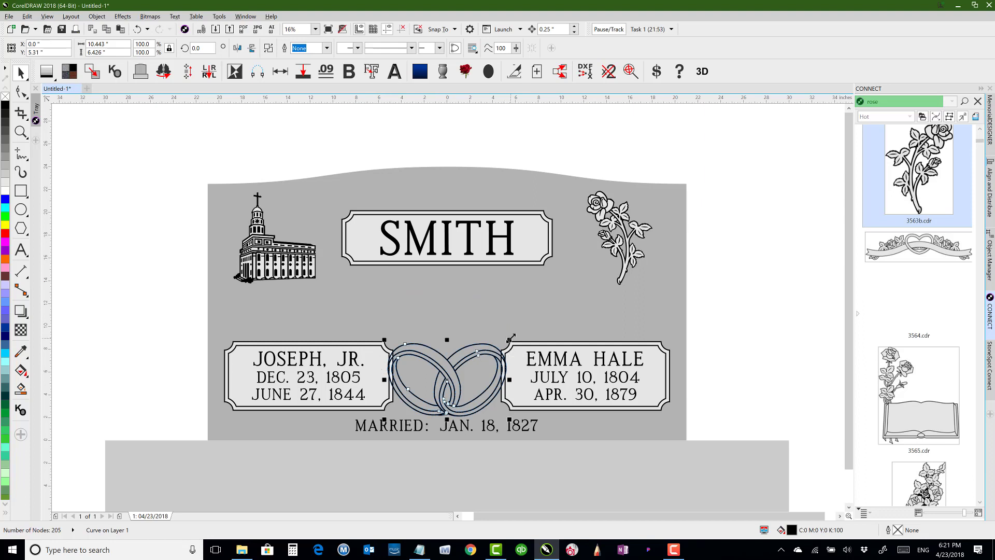
{"action": "left_click_drag", "start_coordinate": [510, 338], "coordinate": [498, 344]}
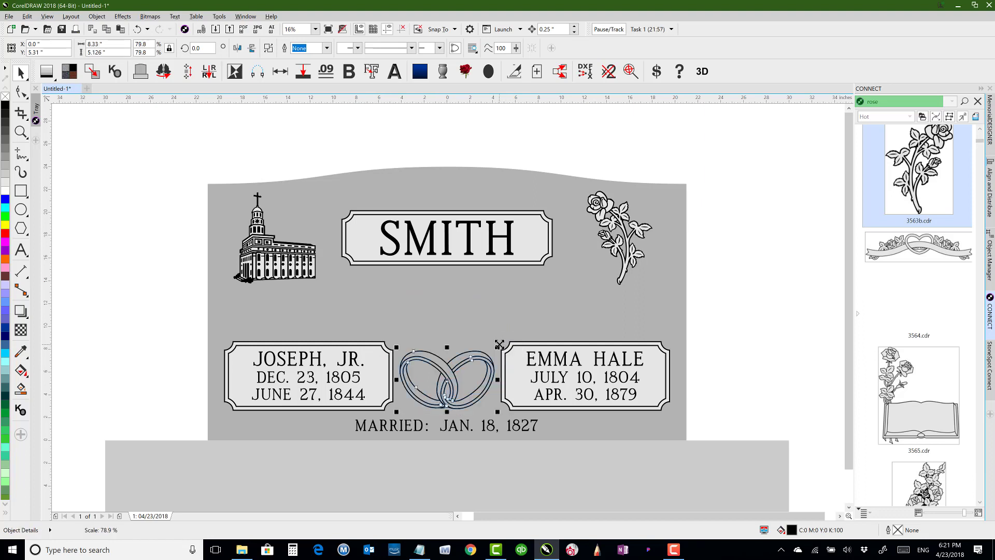
{"action": "left_click", "coordinate": [762, 319]}
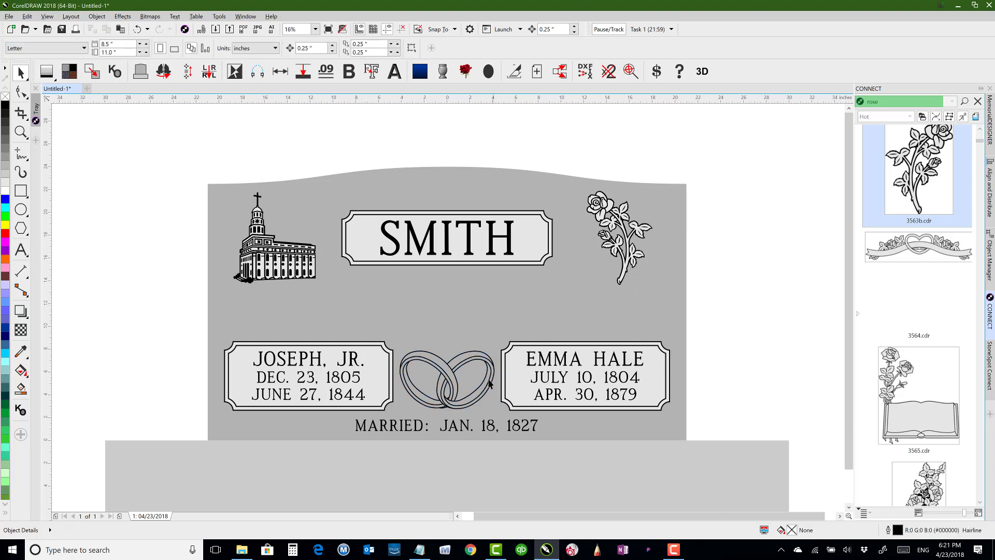
Step: Draw a vertical hairline about 0.074 inches long across the black outline at the top of the left ring, snapped to its edges
{"action": "left_click", "coordinate": [444, 372]}
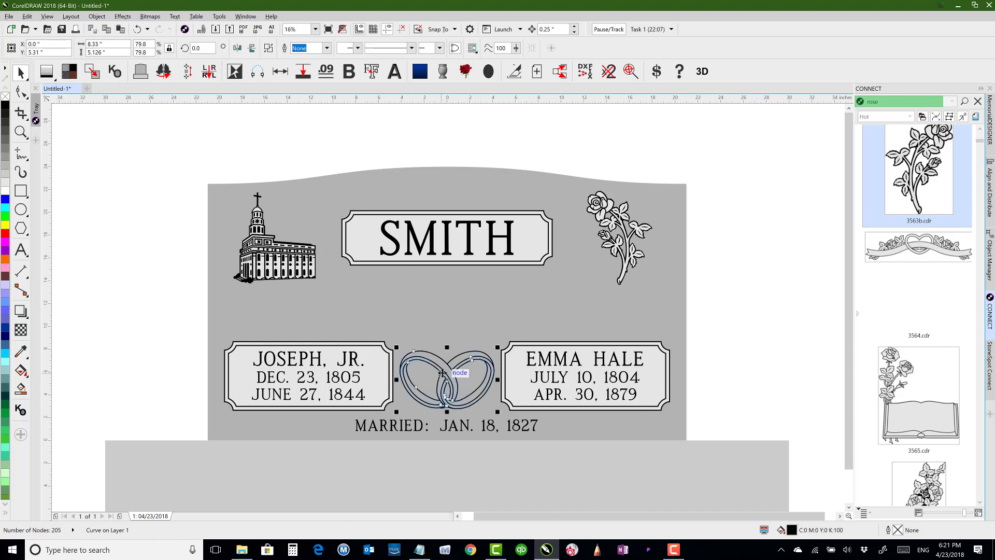
{"action": "scroll", "coordinate": [445, 306], "scroll_direction": "up", "scroll_amount": 3}
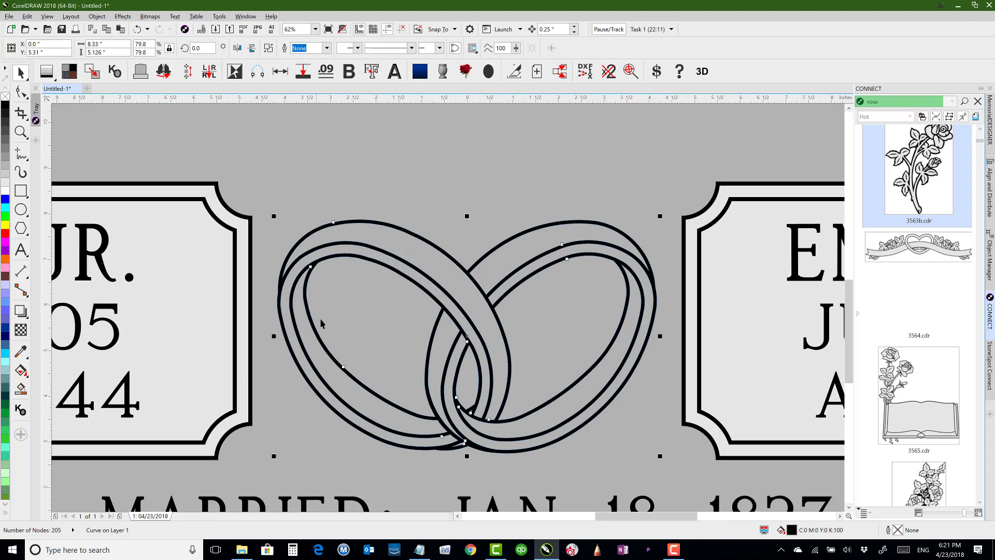
{"action": "scroll", "coordinate": [447, 308], "scroll_direction": "up", "scroll_amount": 1}
{"action": "scroll", "coordinate": [449, 311], "scroll_direction": "up", "scroll_amount": 4}
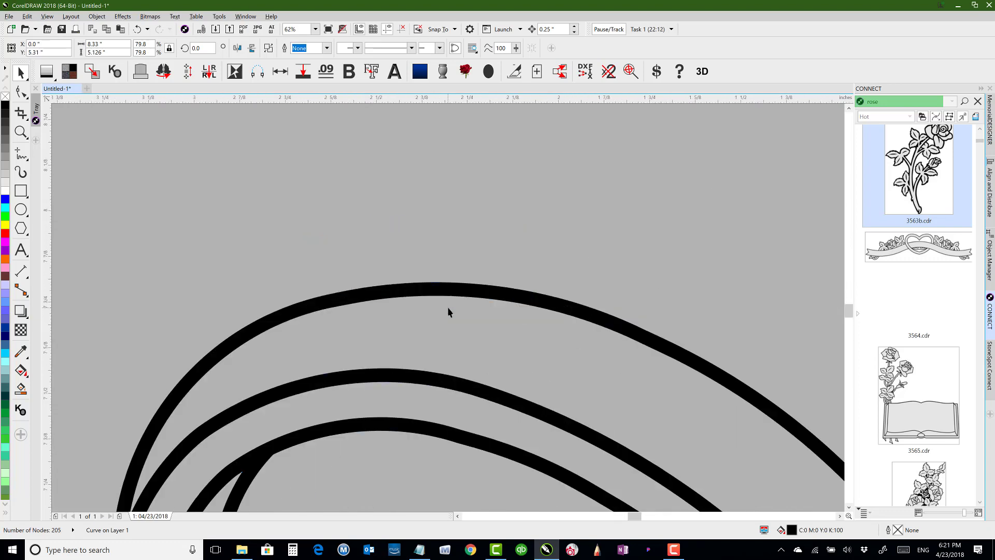
{"action": "left_click", "coordinate": [21, 153]}
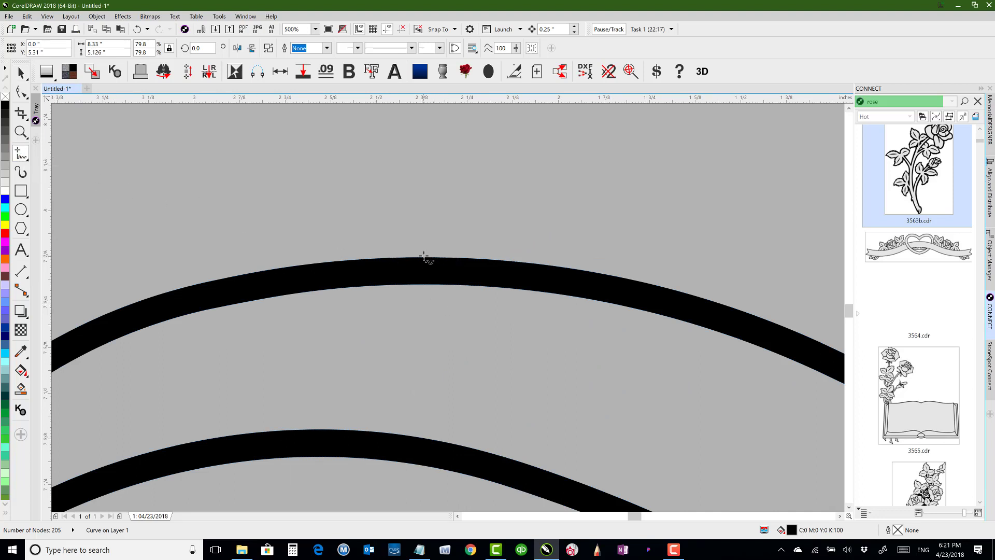
{"action": "left_click", "coordinate": [455, 29]}
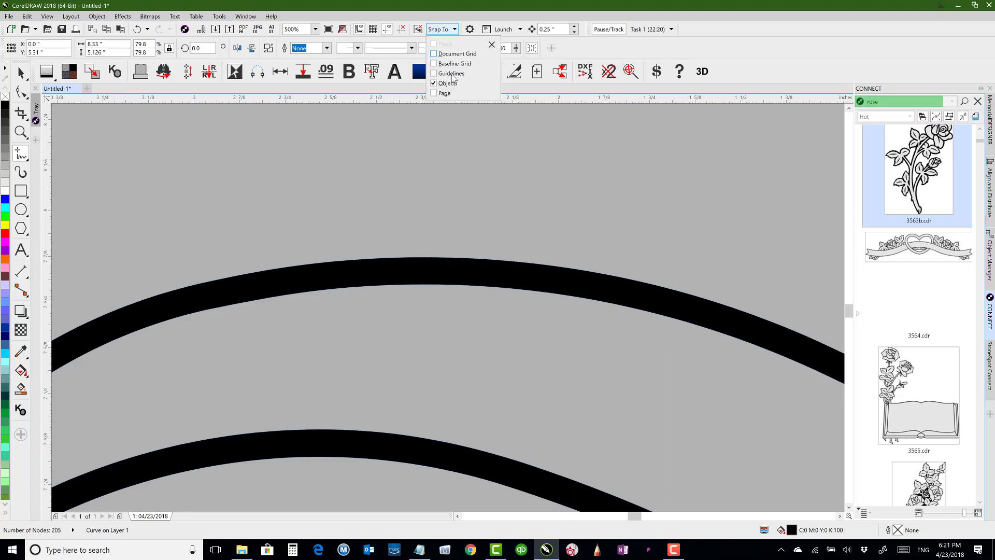
{"action": "left_click", "coordinate": [424, 272]}
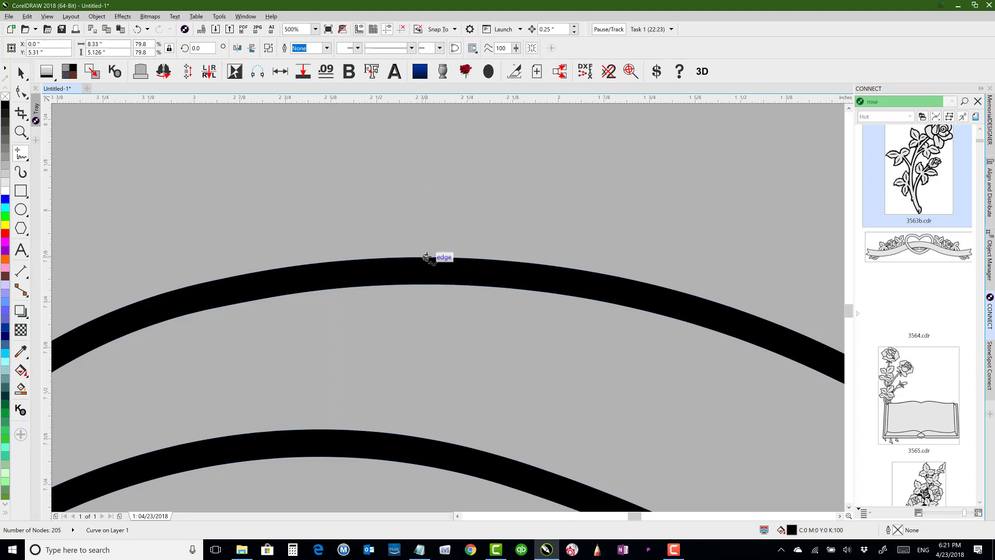
{"action": "left_click", "coordinate": [425, 258]}
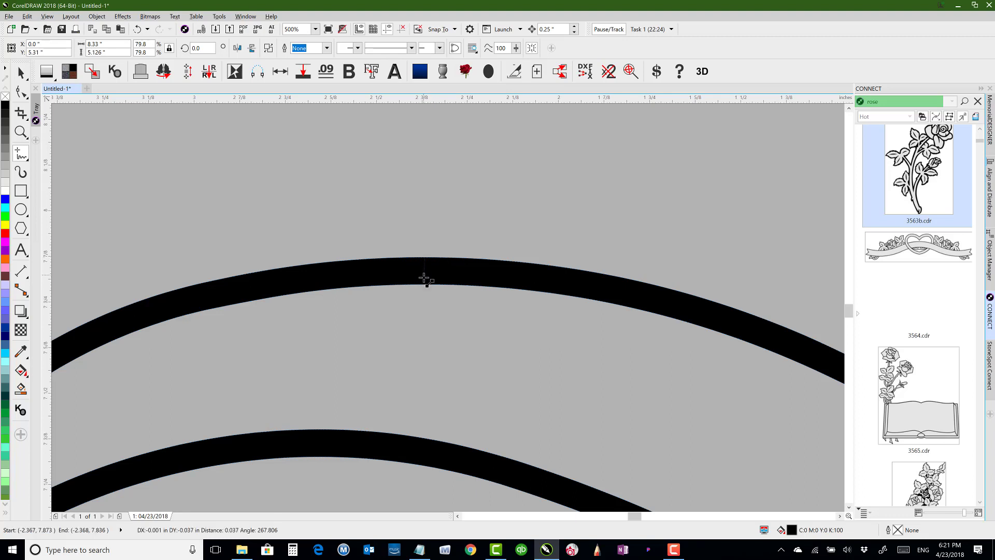
{"action": "left_click", "coordinate": [424, 284]}
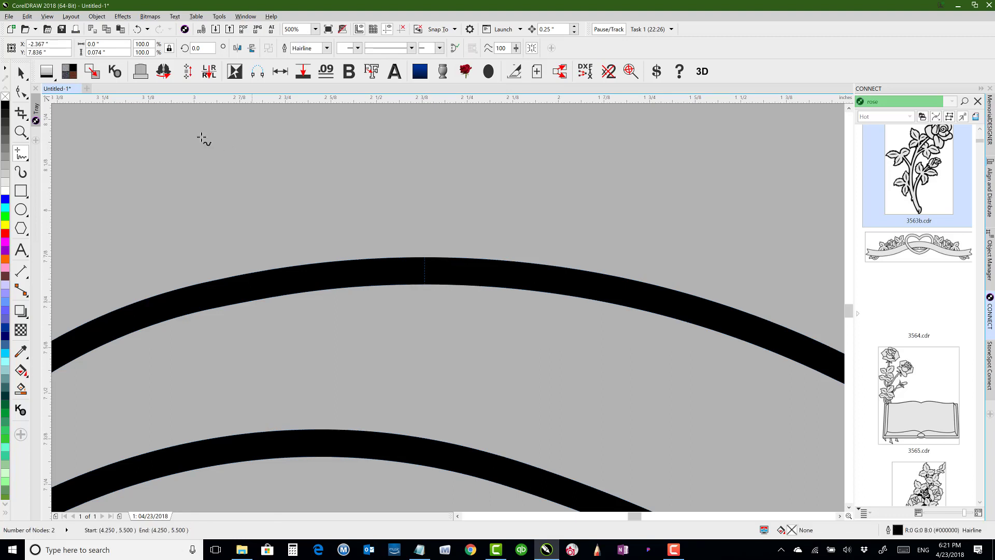
Step: Thicken the rings' black outline with the .09 tool using the short reference line, and add a light gray backing behind the rings
{"action": "left_click", "coordinate": [22, 74]}
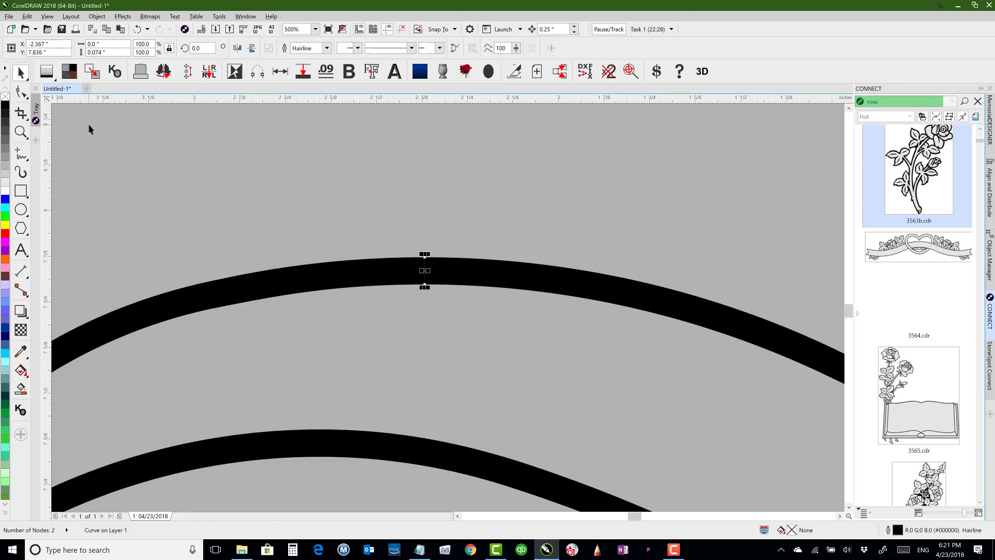
{"action": "left_click", "coordinate": [381, 269], "text": "shift"}
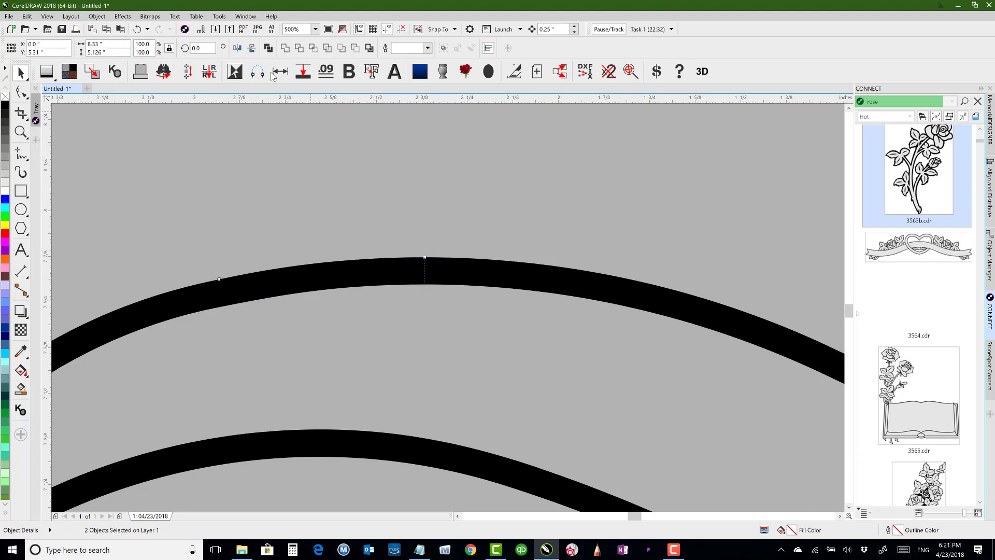
{"action": "left_click", "coordinate": [326, 74]}
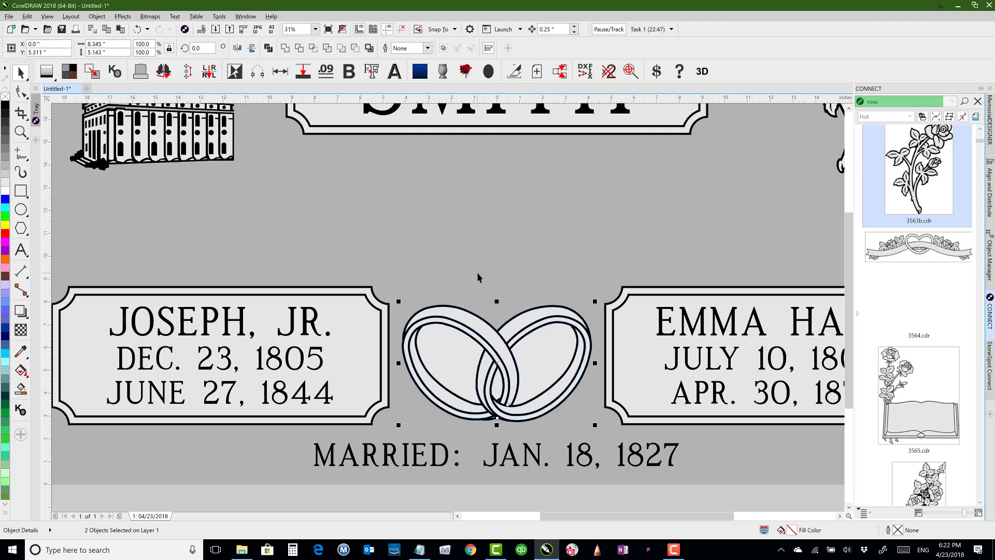
Step: Knock out the light gray backing inside the openings of both wedding rings with the KnockOut tool
{"action": "left_click", "coordinate": [115, 72]}
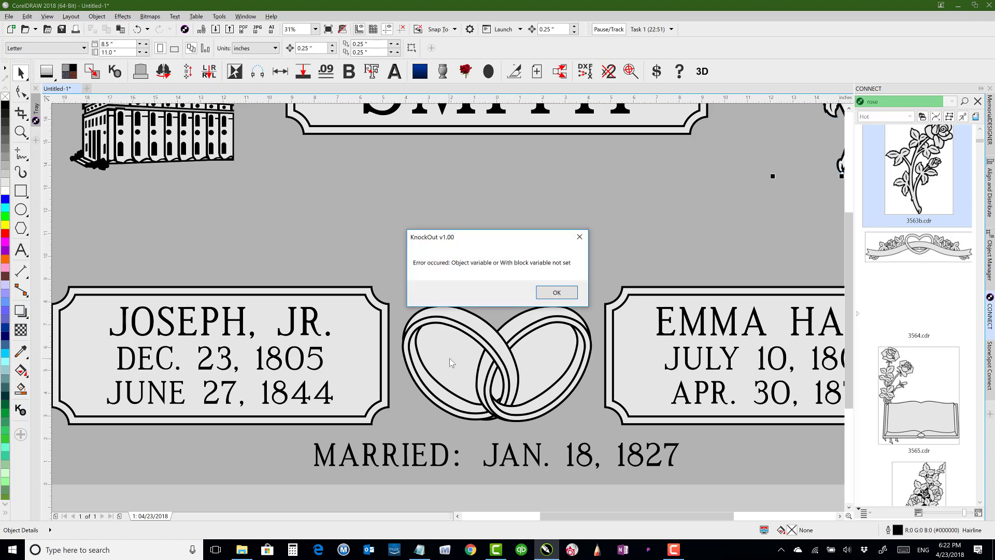
{"action": "left_click", "coordinate": [542, 293]}
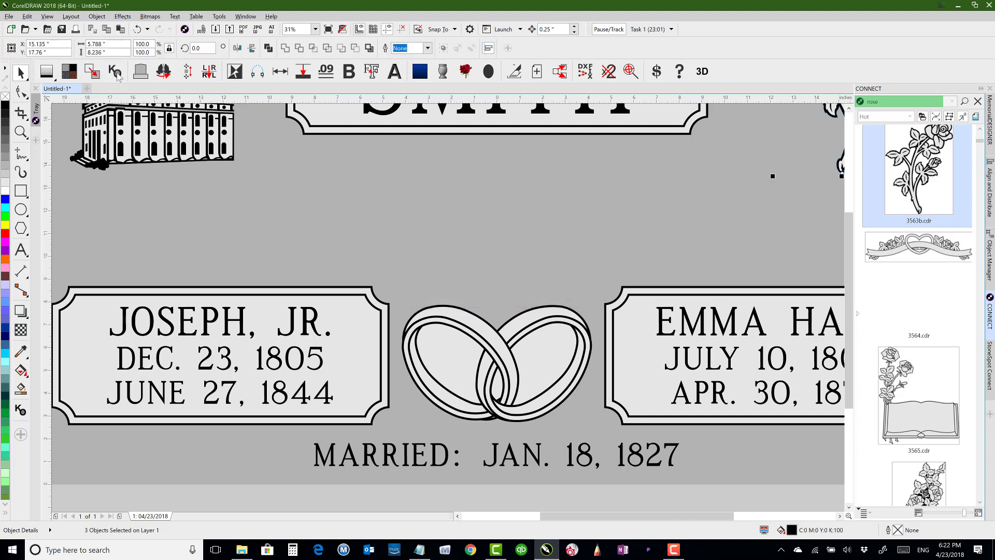
{"action": "key", "text": "Escape"}
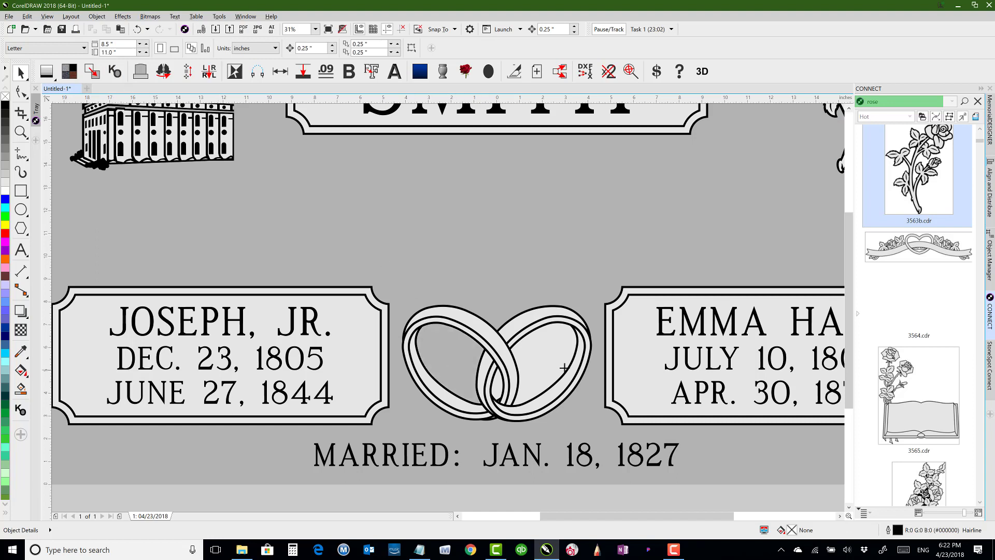
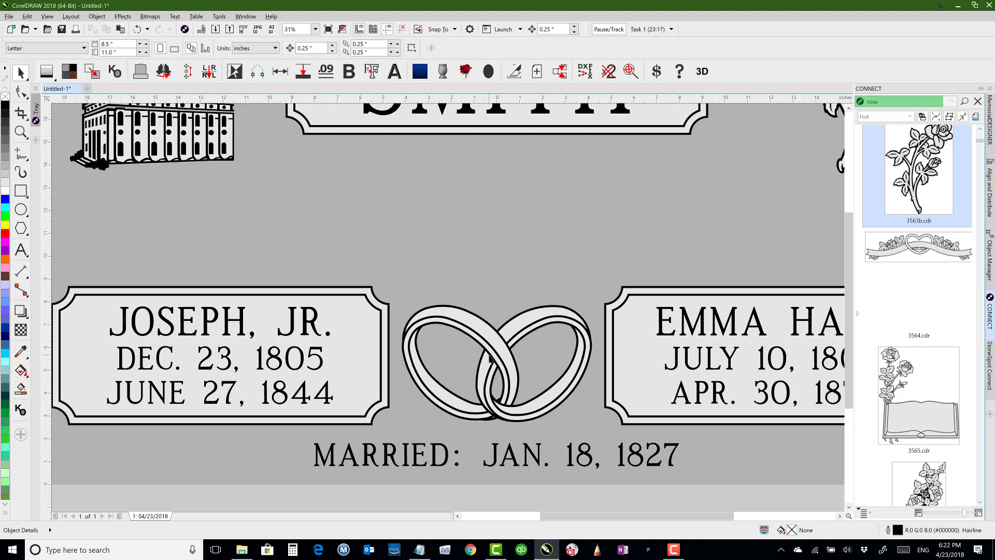
Step: Select the two ring objects in the normal view and again in wireframe view, and return to the normal view
{"action": "scroll", "coordinate": [506, 304], "scroll_direction": "down", "scroll_amount": 2}
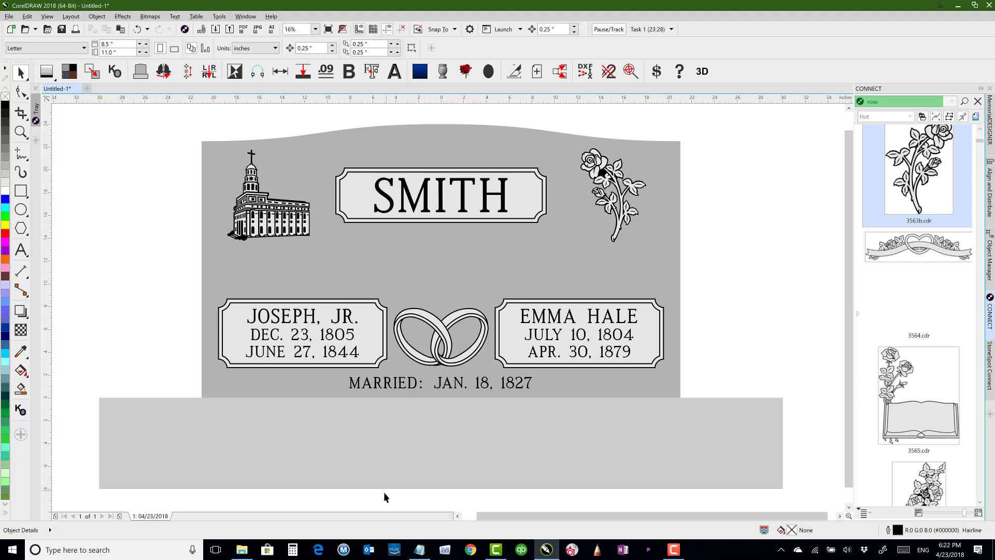
{"action": "left_click_drag", "start_coordinate": [408, 362], "coordinate": [494, 277]}
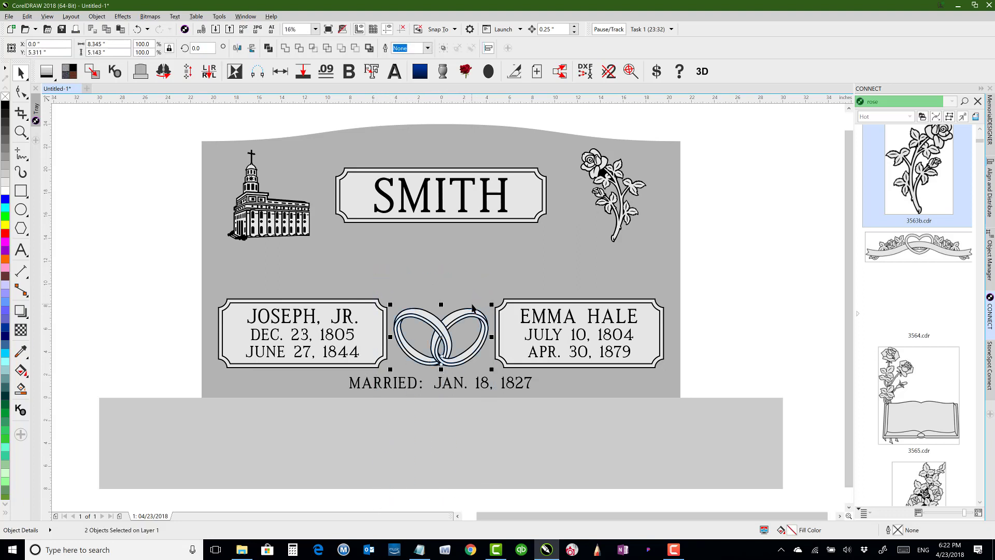
{"action": "left_click", "coordinate": [439, 499]}
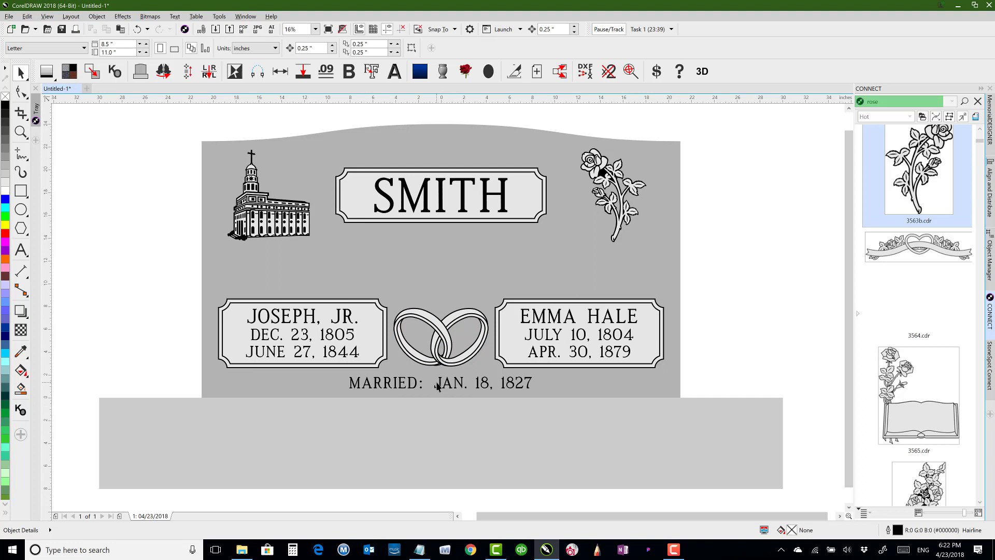
{"action": "key", "text": "shift+F9"}
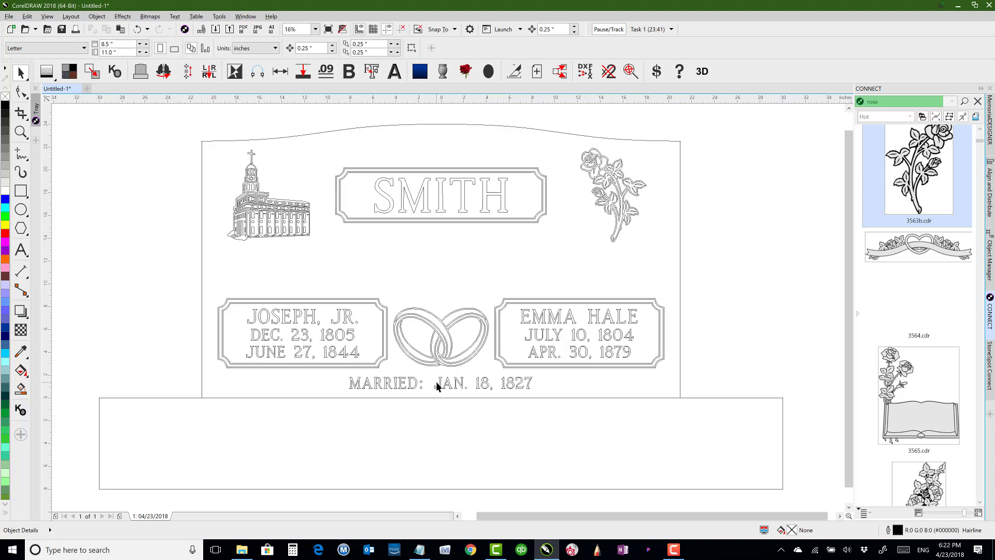
{"action": "left_click_drag", "start_coordinate": [378, 281], "coordinate": [510, 377]}
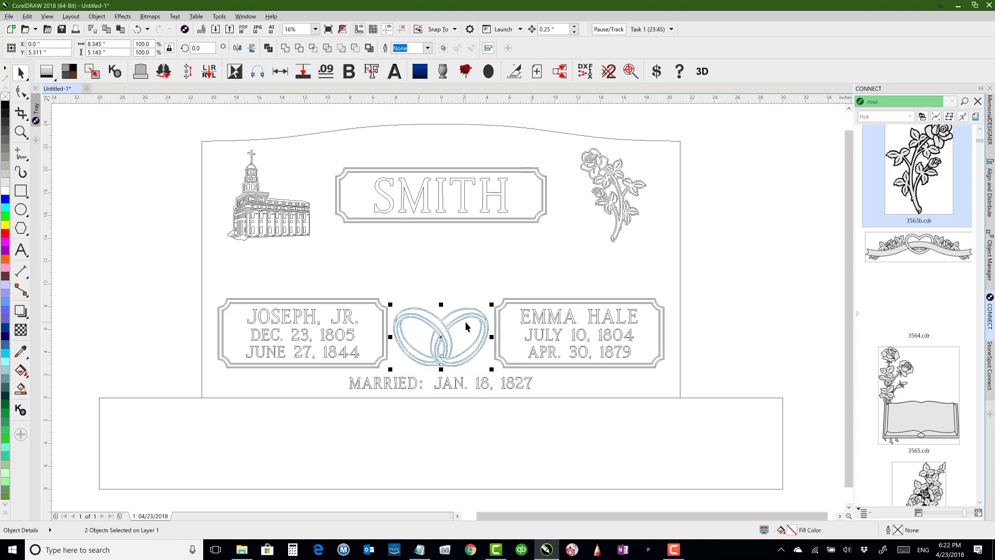
{"action": "key", "text": "shift+F9"}
Step: Try to marquee-select the rings over the tablet in the normal view, undoing the moves of the tablet and the left name panel
{"action": "left_click_drag", "start_coordinate": [382, 276], "coordinate": [514, 391]}
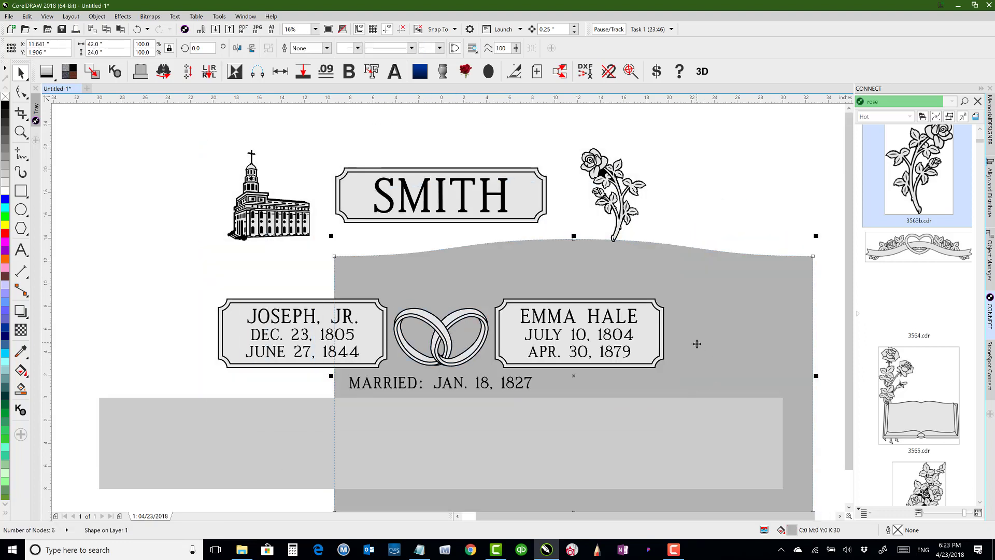
{"action": "key", "text": "ctrl+z"}
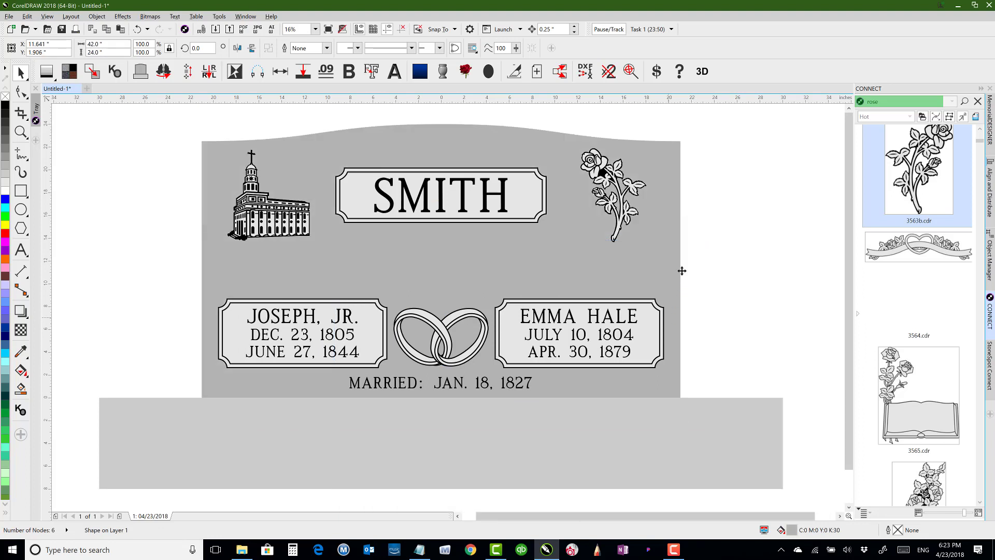
{"action": "left_click", "coordinate": [725, 242]}
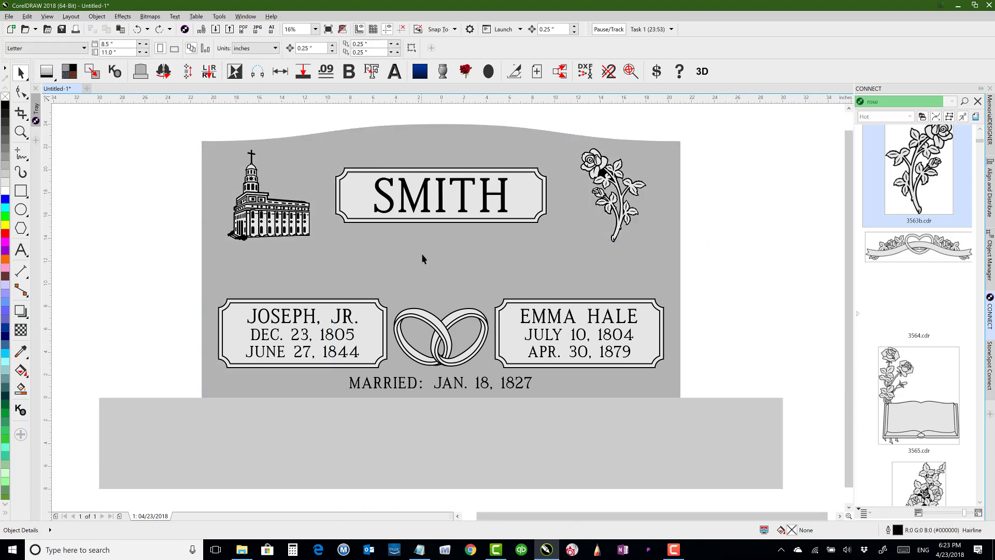
{"action": "left_click_drag", "start_coordinate": [376, 329], "coordinate": [412, 348]}
{"action": "key", "text": "ctrl+z"}
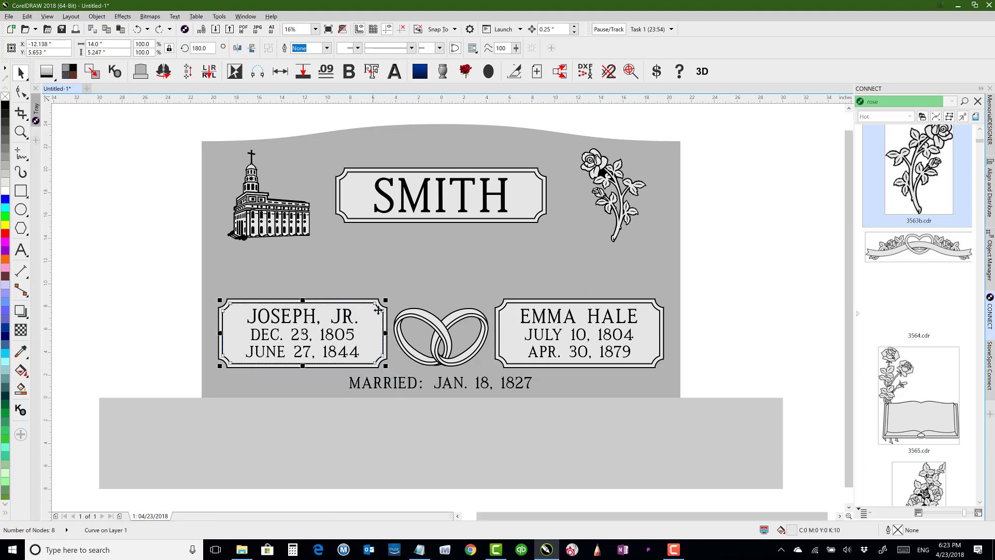
Step: Select both wedding ring objects and align their vertical centers with the left name panel
{"action": "left_click", "coordinate": [736, 252]}
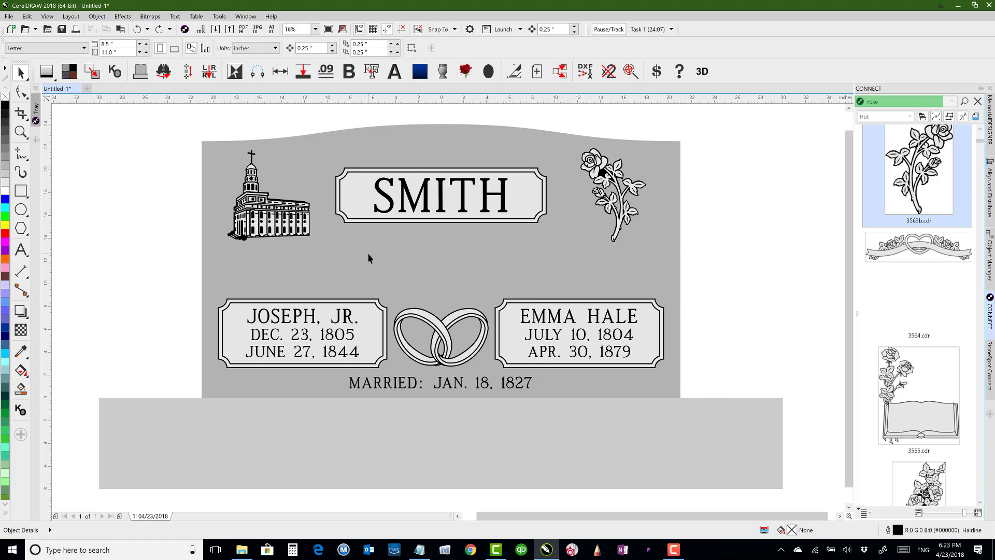
{"action": "key", "text": "shift+F9"}
{"action": "left_click_drag", "start_coordinate": [380, 270], "coordinate": [508, 373]}
{"action": "key", "text": "shift+F9"}
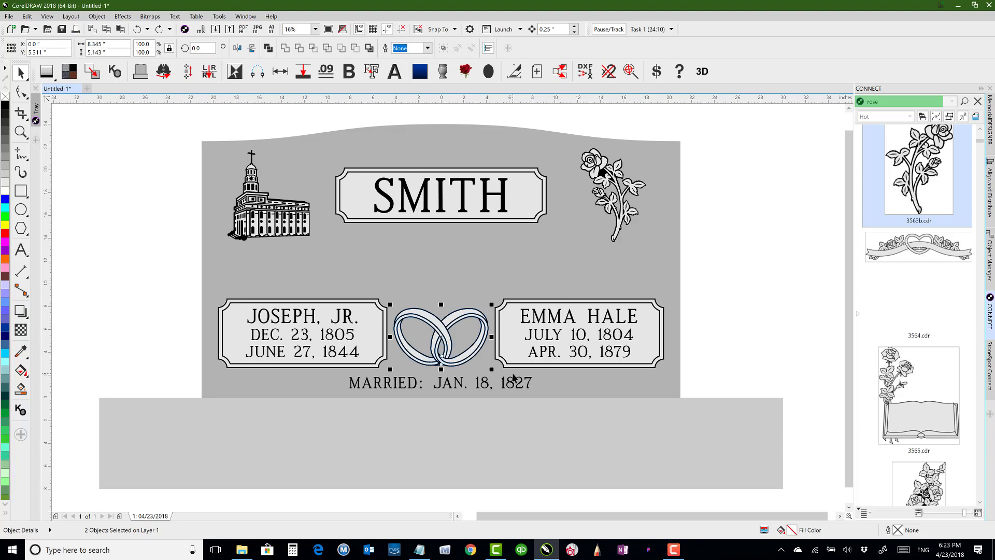
{"action": "left_click", "coordinate": [374, 324], "text": "shift"}
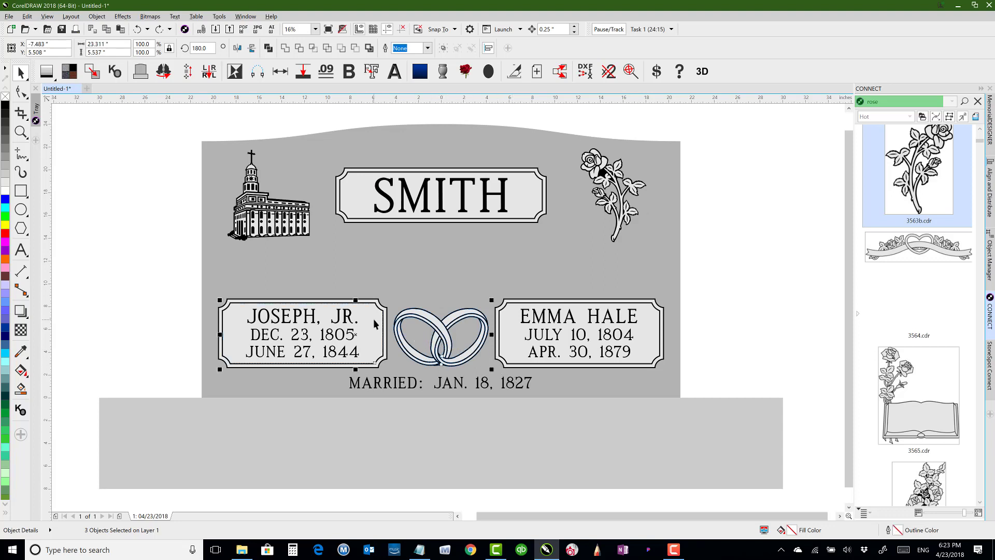
{"action": "key", "text": "e"}
{"action": "left_click", "coordinate": [739, 291]}
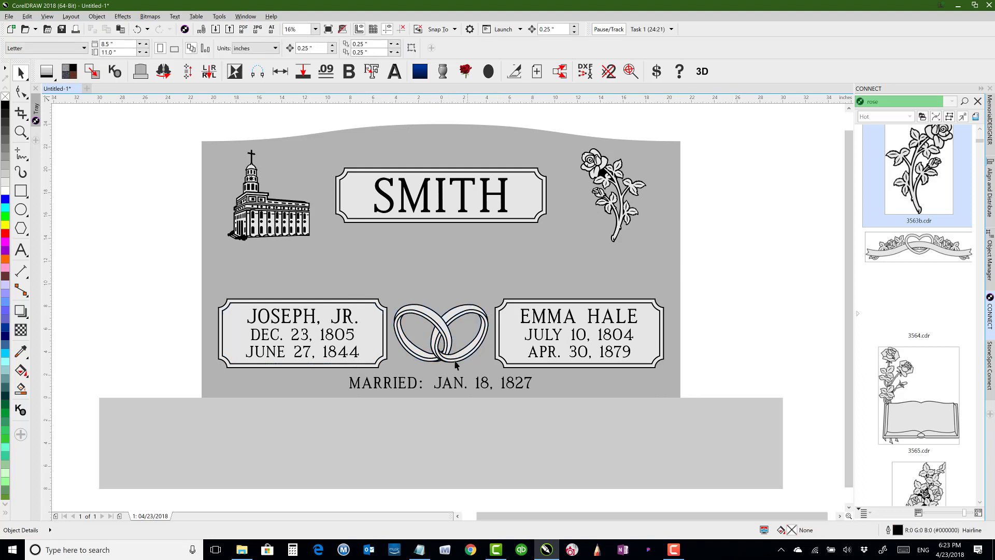
Step: Turn on alignment guides and place a copy of the marriage date line centered directly above the wedding rings
{"action": "left_click", "coordinate": [396, 386]}
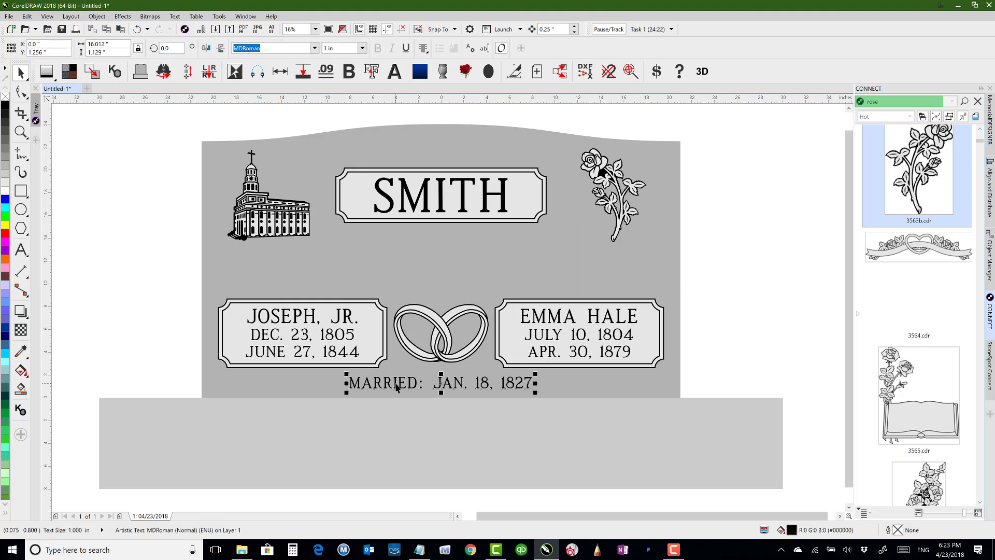
{"action": "left_click", "coordinate": [48, 18]}
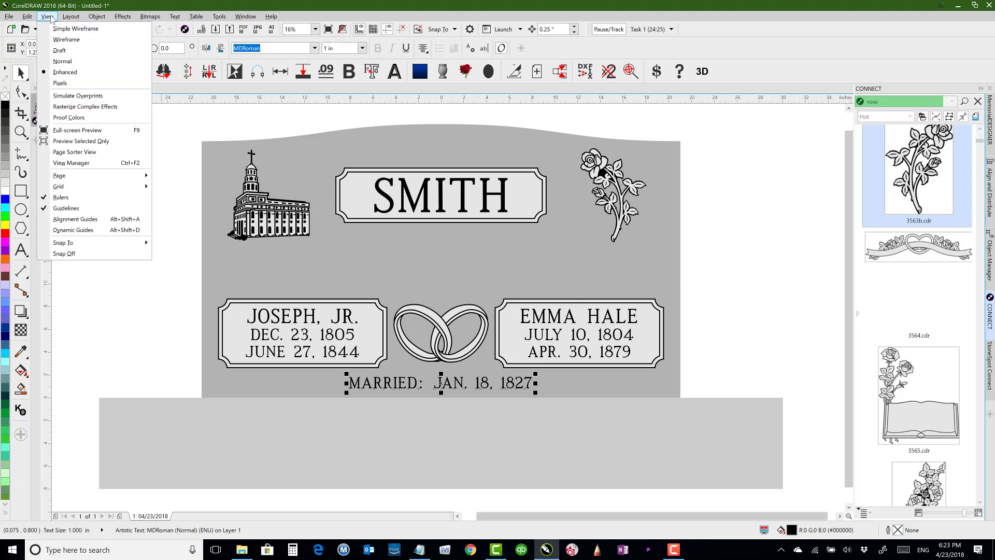
{"action": "left_click", "coordinate": [77, 218]}
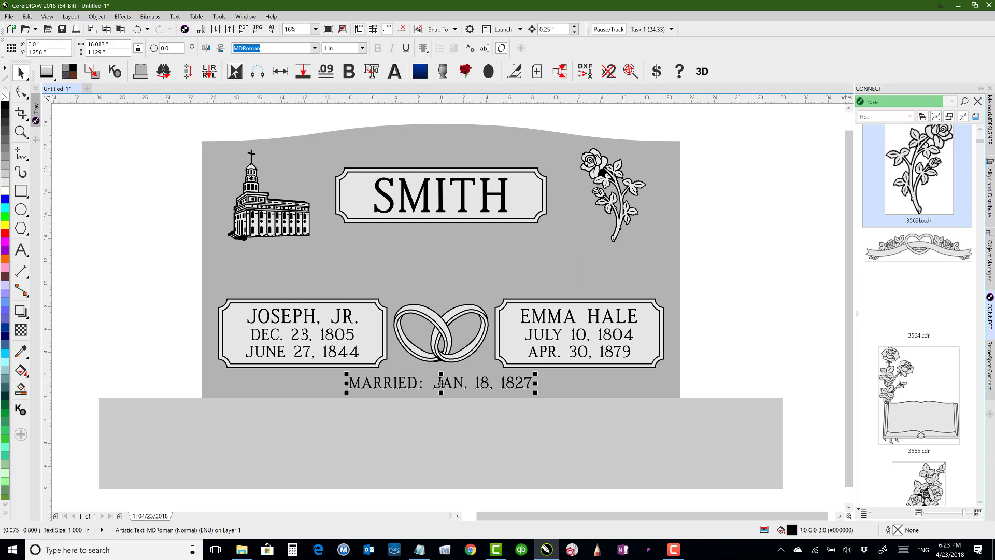
{"action": "left_click_drag", "start_coordinate": [441, 384], "coordinate": [443, 285]}
{"action": "right_click", "coordinate": [439, 291]}
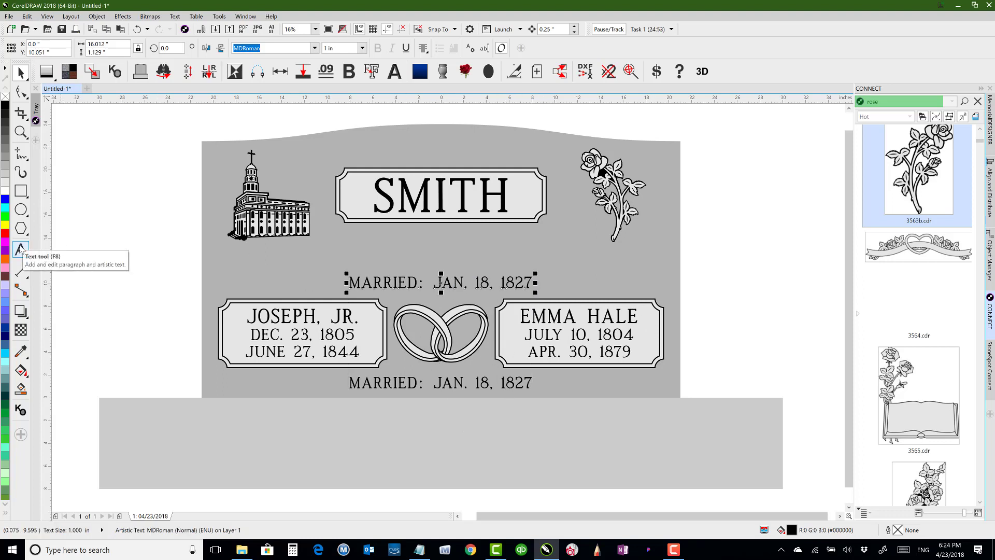
Step: Replace the marriage line below the rings with the text "SEALED: MAY 28, 1843"
{"action": "left_click", "coordinate": [389, 385]}
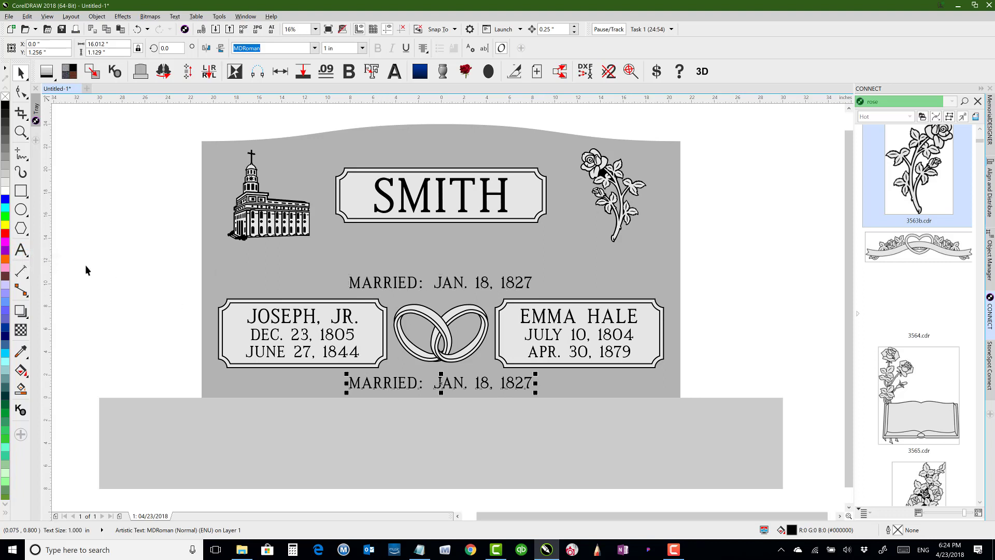
{"action": "left_click", "coordinate": [21, 249]}
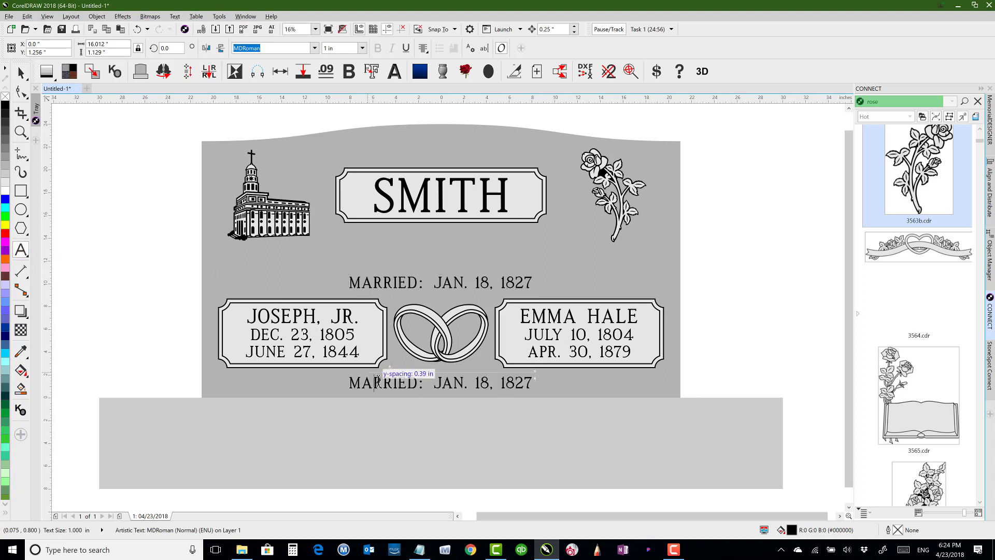
{"action": "key", "text": "ctrl+a"}
{"action": "type", "text": "SEALE"}
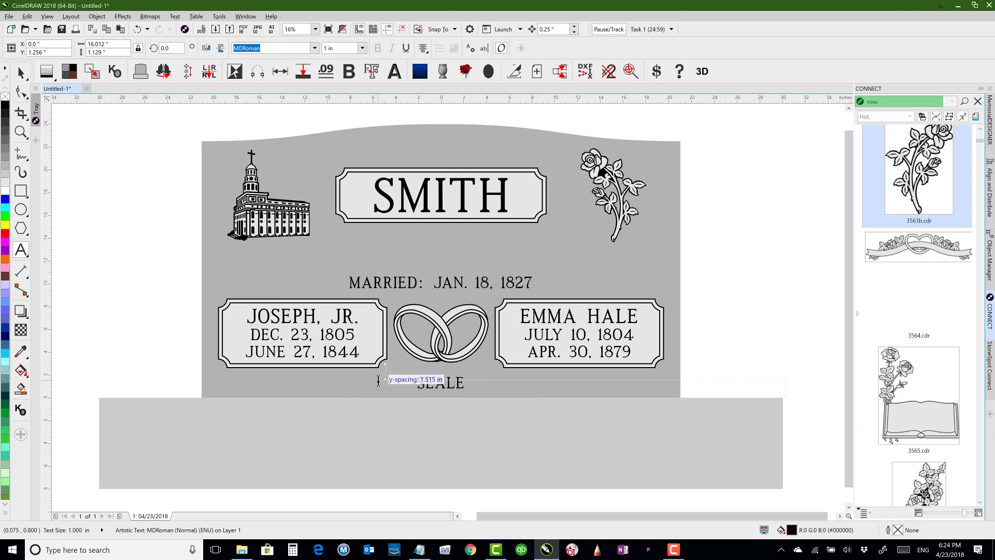
{"action": "type", "text": "D:  MAY  2"}
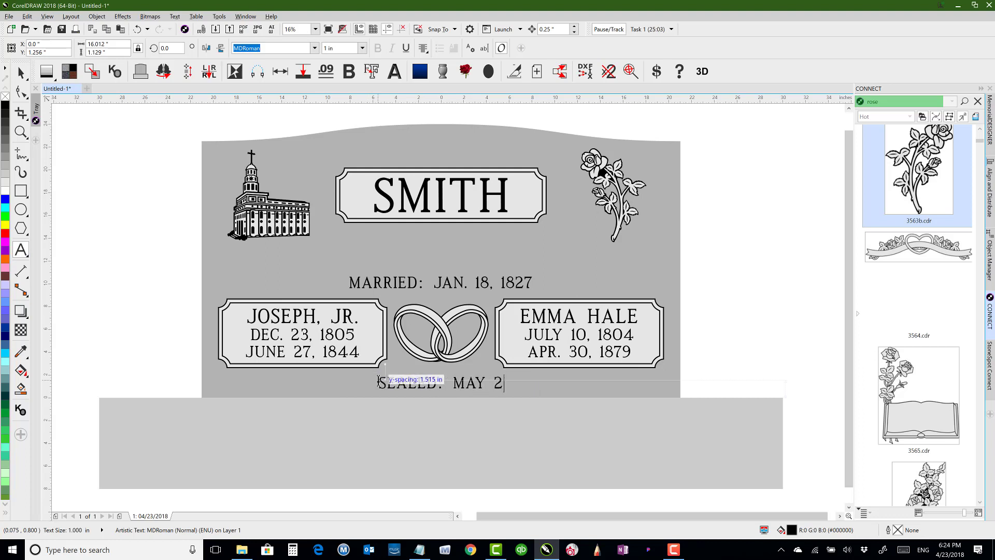
{"action": "type", "text": "8,  1843"}
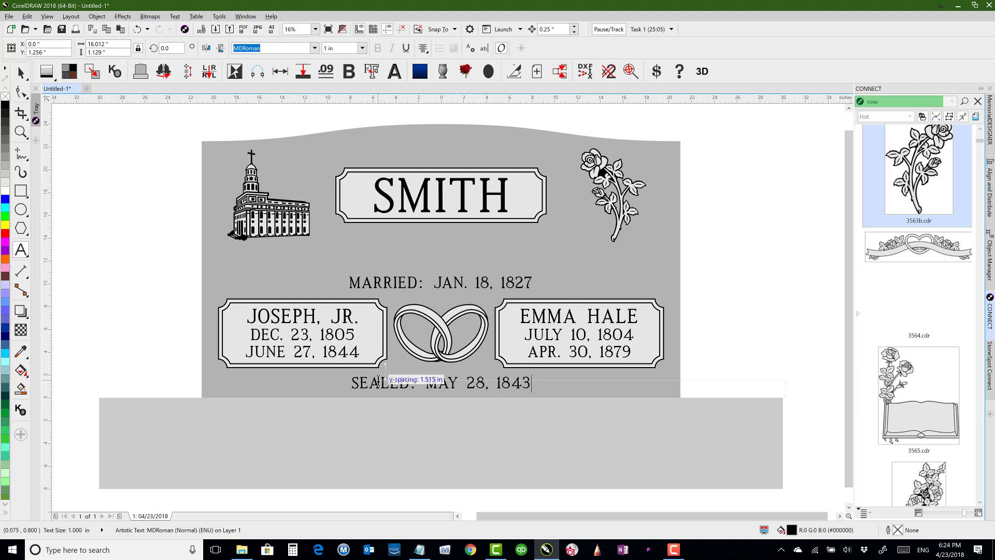
{"action": "left_click", "coordinate": [21, 72]}
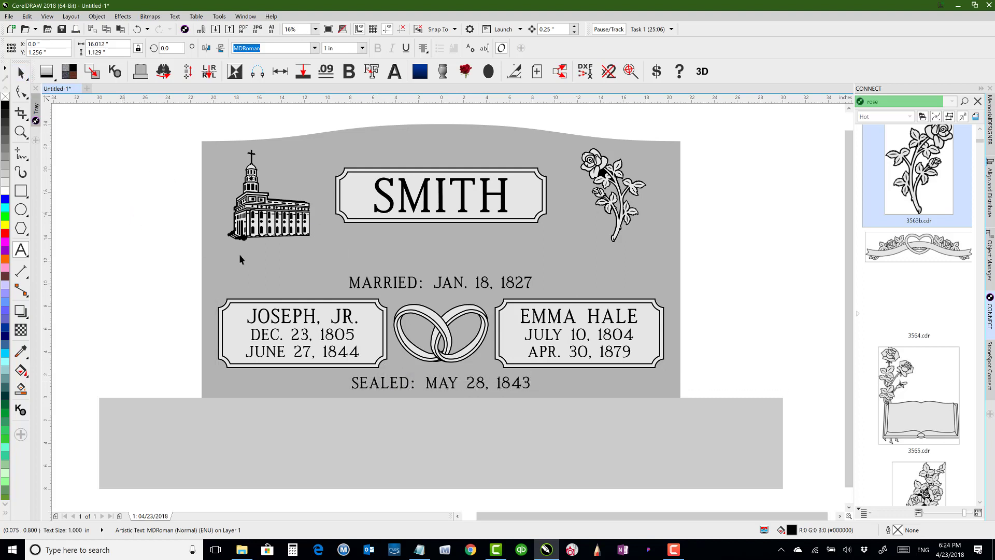
{"action": "left_click", "coordinate": [733, 293]}
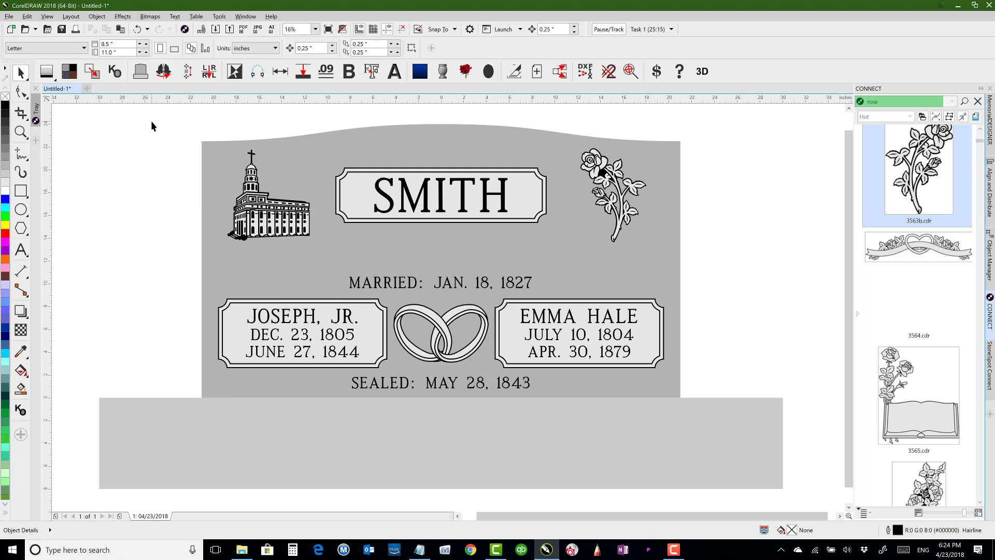
Step: Nudge the church, surname panel and rose together down the tablet by a net 1 inch
{"action": "left_click_drag", "start_coordinate": [151, 118], "coordinate": [779, 262]}
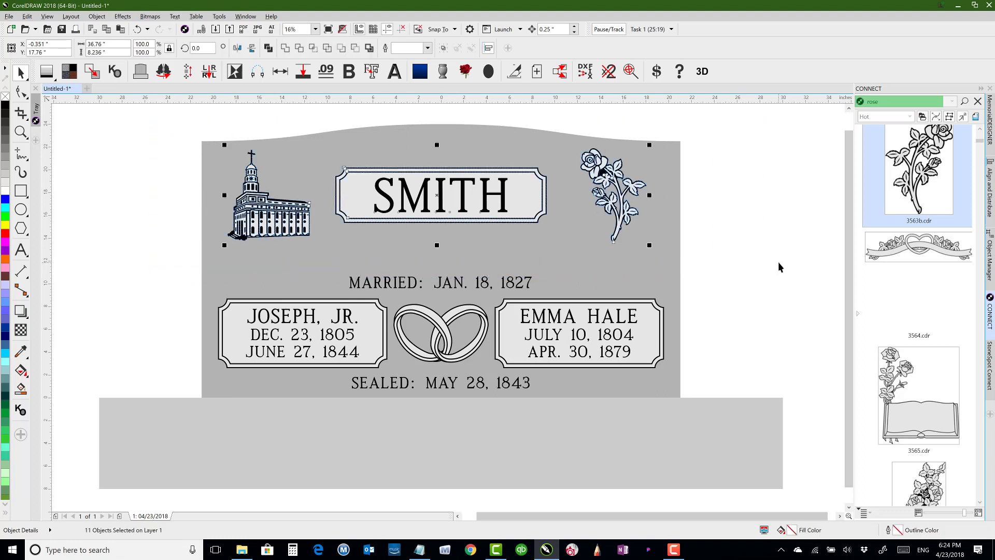
{"action": "key", "text": "Down"}
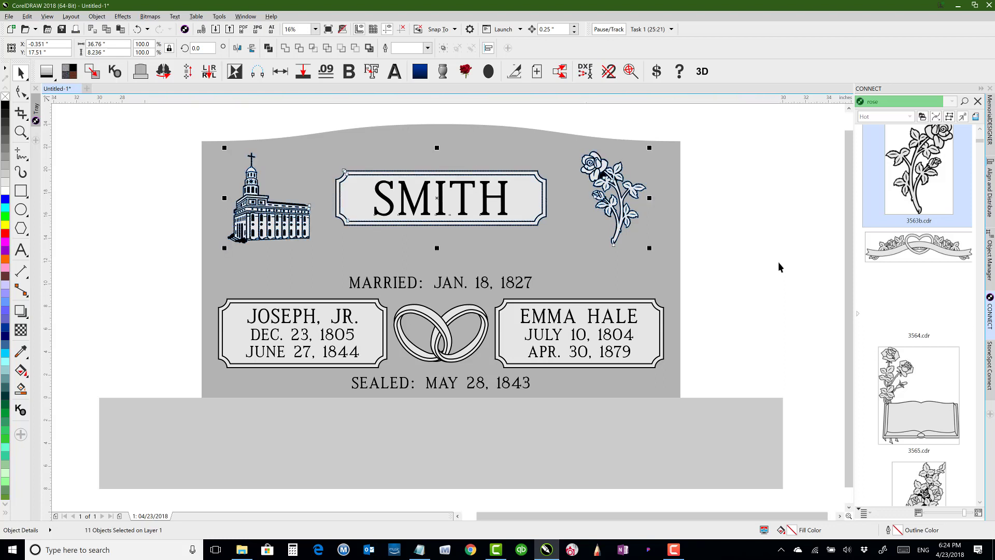
{"action": "key", "text": "Down"}
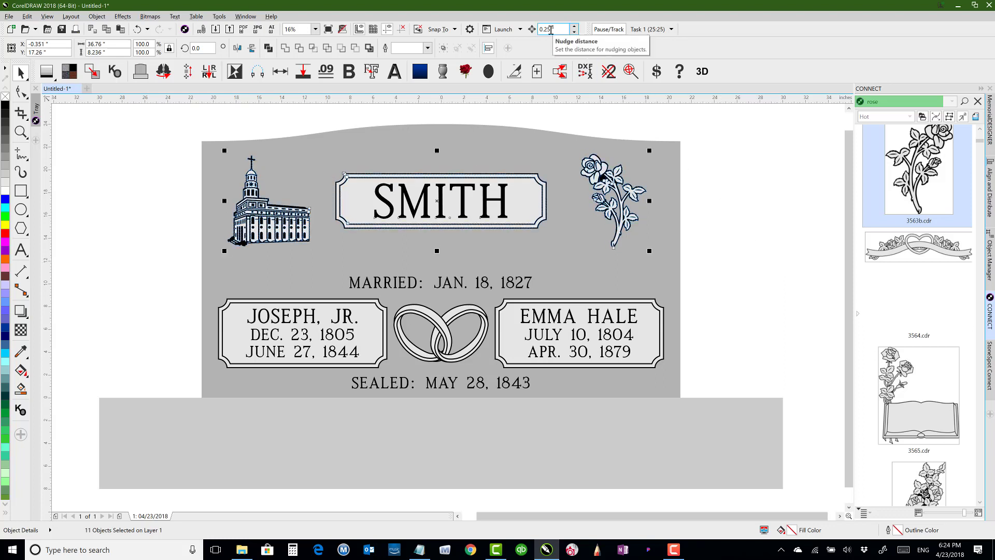
{"action": "key", "text": "Down"}
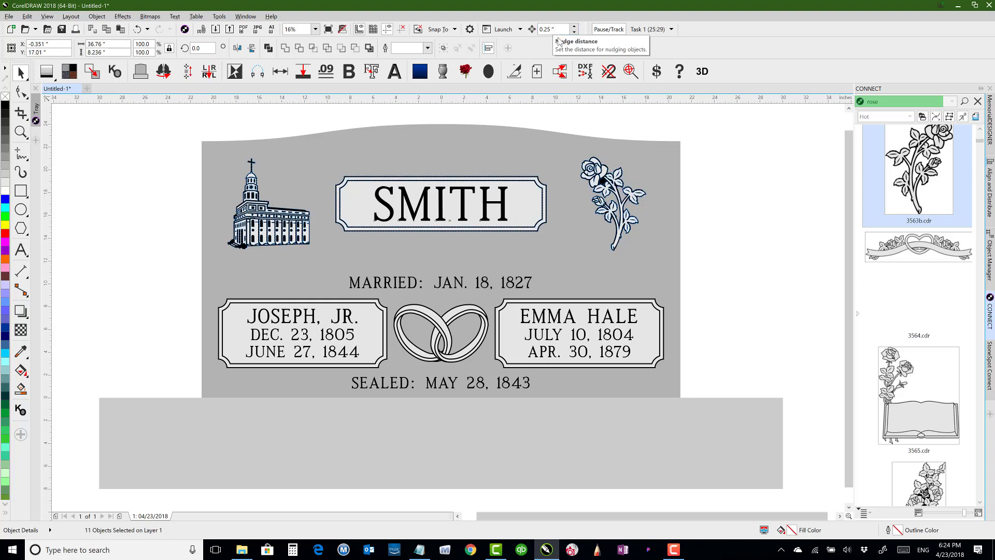
{"action": "key", "text": "Down"}
{"action": "key", "text": "Down"}
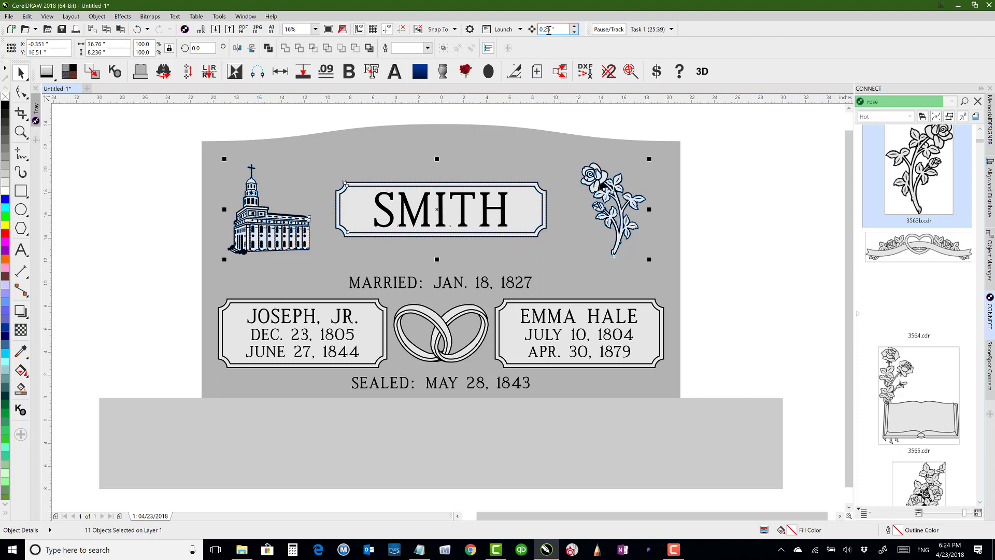
{"action": "key", "text": "Up"}
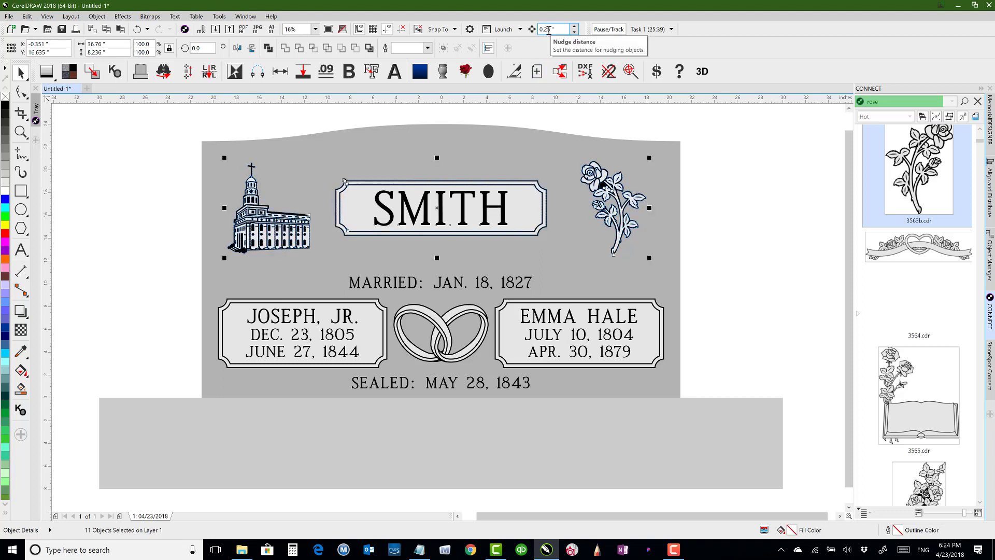
{"action": "key", "text": "Up"}
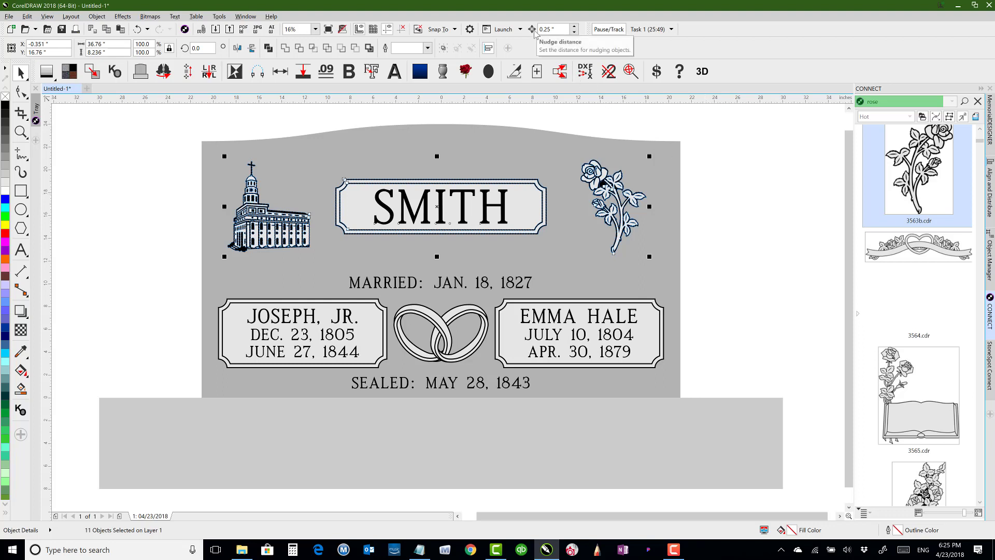
{"action": "left_click", "coordinate": [735, 192]}
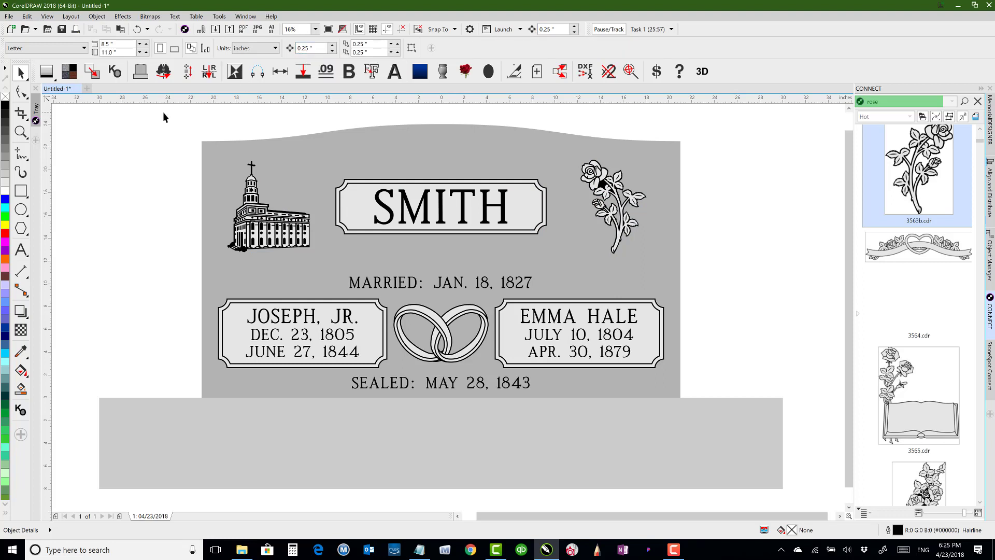
Step: Set the nudge distance to 2 inches and nudge the church, surname panel and rose up once
{"action": "left_click_drag", "start_coordinate": [166, 113], "coordinate": [707, 275]}
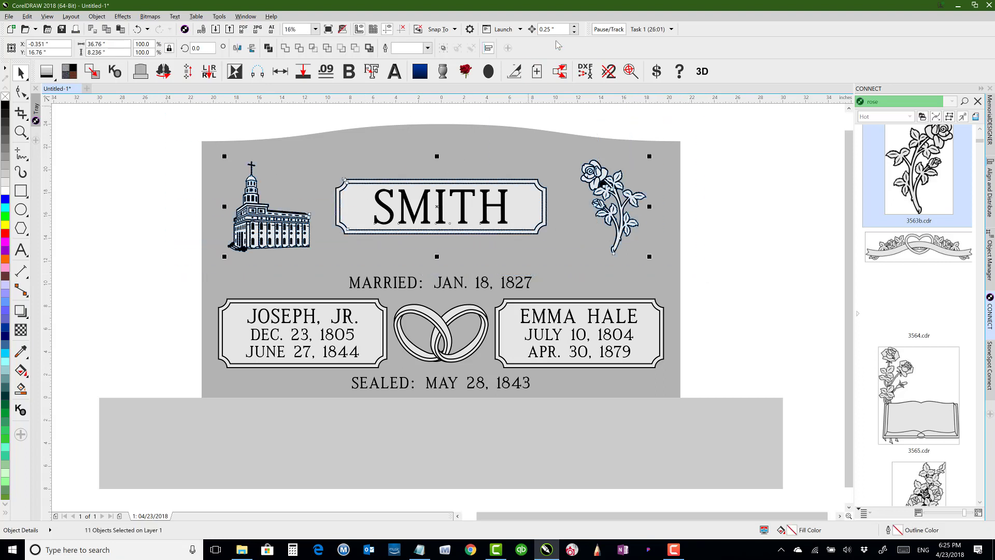
{"action": "left_click_drag", "start_coordinate": [561, 30], "coordinate": [509, 25]}
{"action": "type", "text": "2"}
{"action": "key", "text": "Return"}
{"action": "key", "text": "Up"}
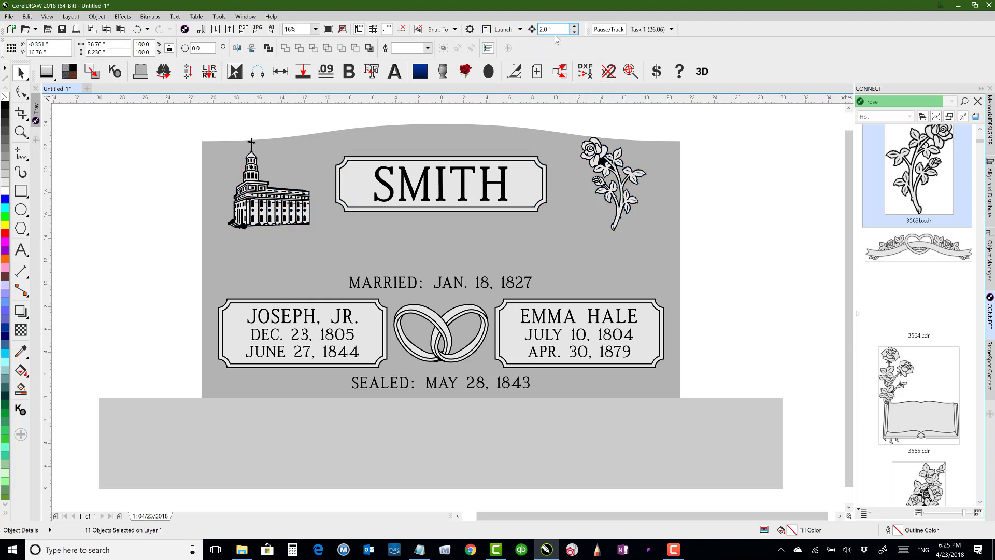
Step: Set the nudge distance to 1 inch and nudge the church, surname panel and rose down twice
{"action": "left_click_drag", "start_coordinate": [563, 29], "coordinate": [518, 31]}
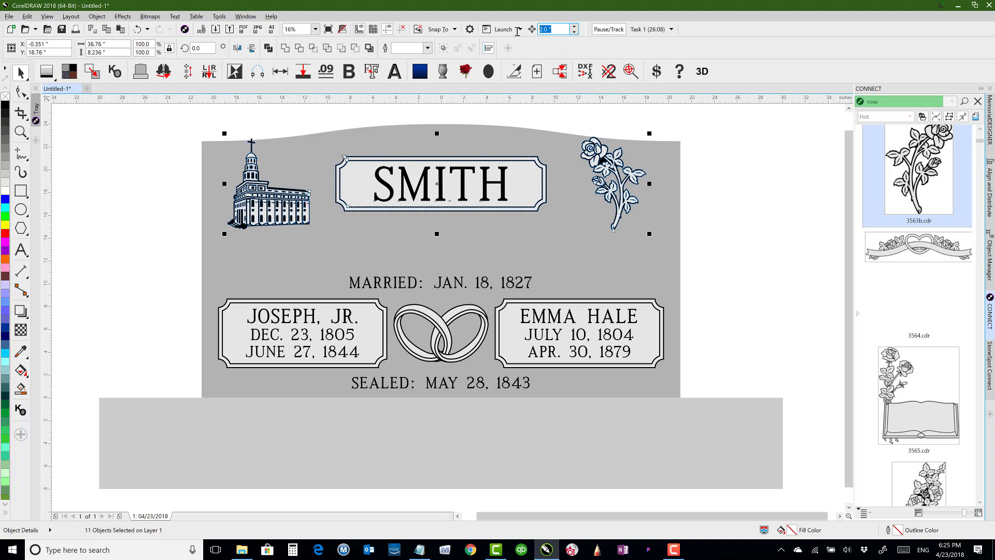
{"action": "type", "text": "1"}
{"action": "key", "text": "Return"}
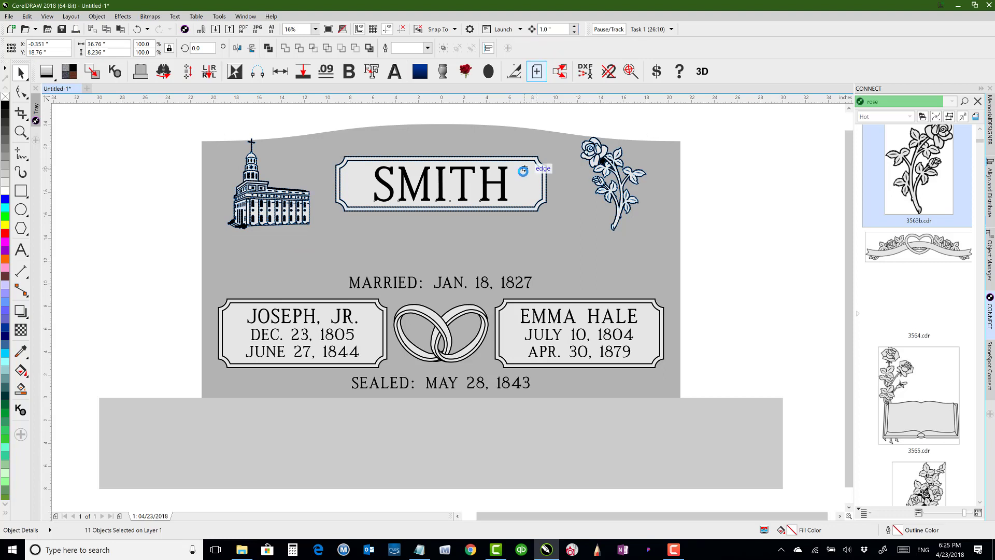
{"action": "key", "text": "Down"}
{"action": "key", "text": "Down"}
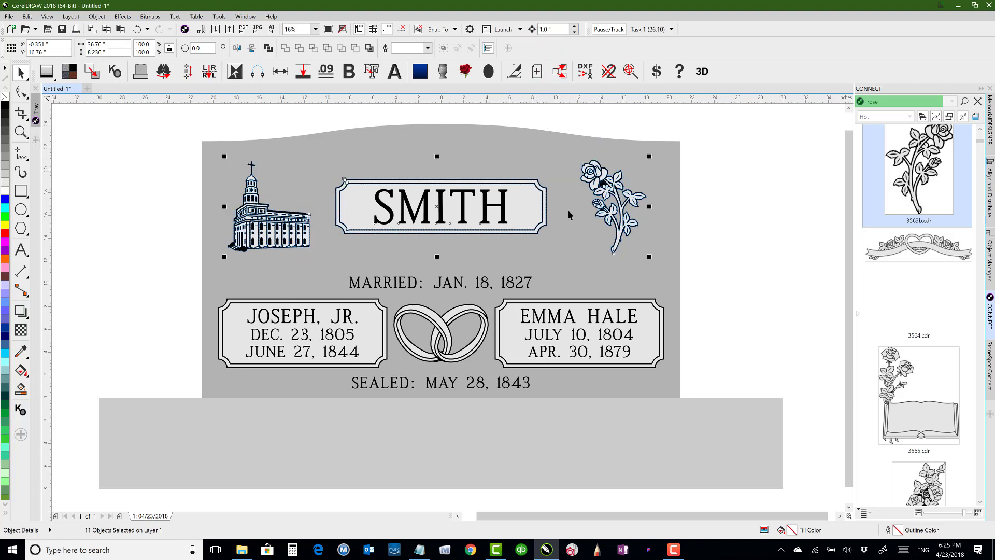
{"action": "left_click", "coordinate": [753, 220]}
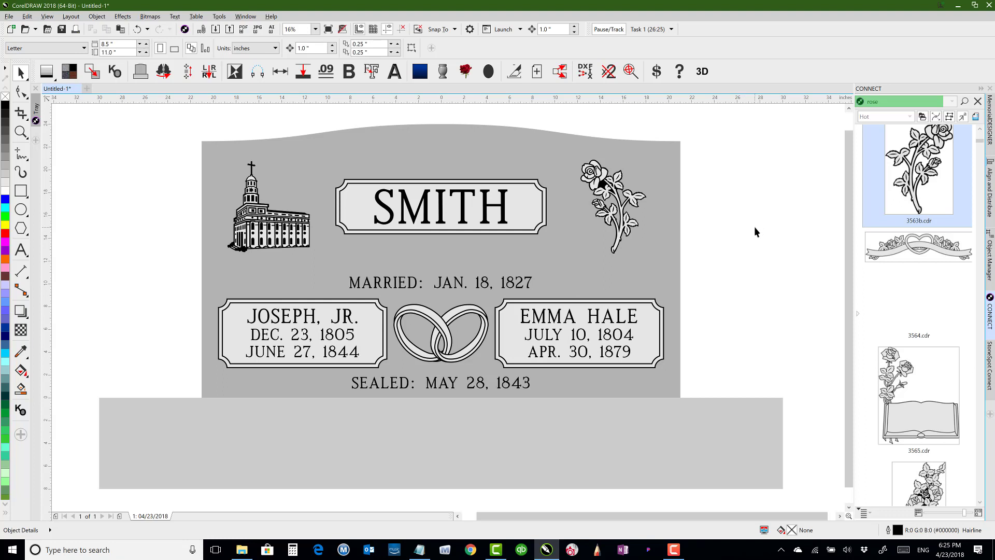
Step: Fill the married and sealed date lines with white
{"action": "left_click", "coordinate": [402, 284]}
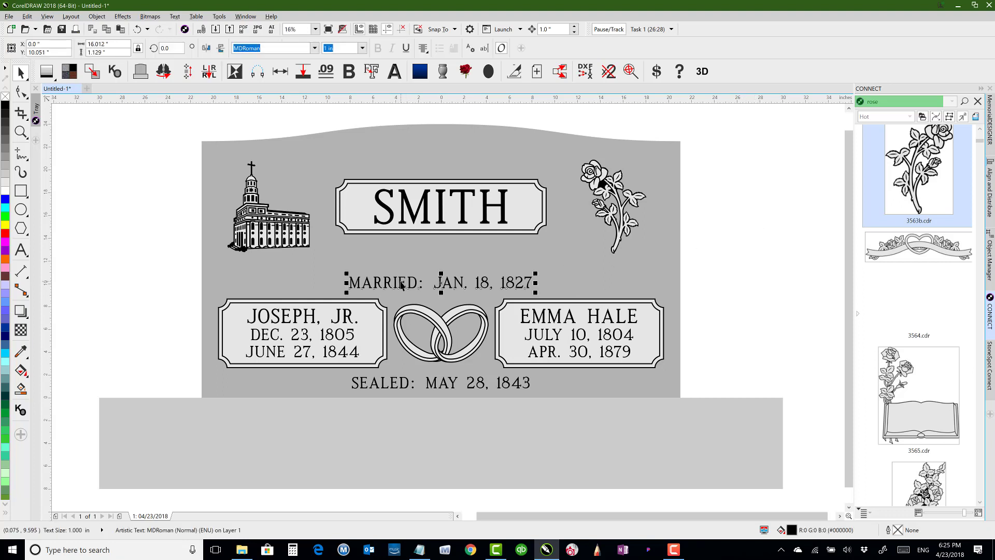
{"action": "left_click", "coordinate": [394, 385], "text": "shift"}
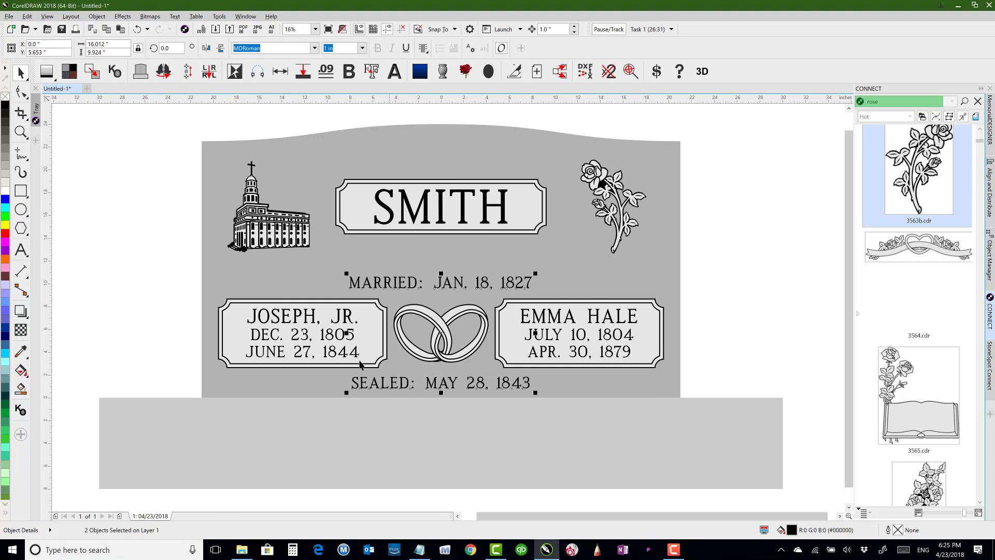
{"action": "left_click", "coordinate": [5, 191]}
{"action": "left_click", "coordinate": [157, 248]}
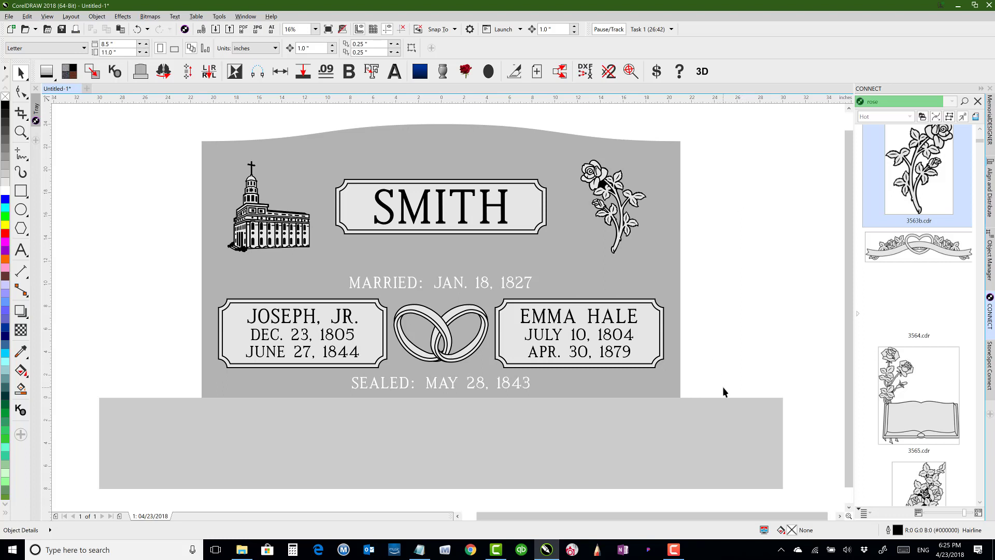
Step: Insert a 6 by 10 inch vase and stand it on the base to the right of the tablet, centered about 25.45 inches from the middle
{"action": "left_click", "coordinate": [446, 73]}
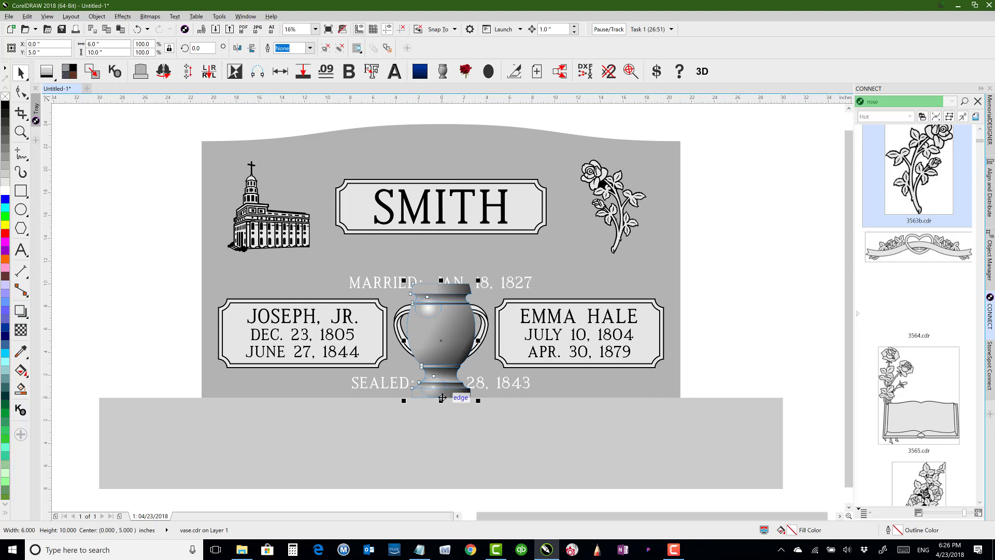
{"action": "left_click_drag", "start_coordinate": [442, 397], "coordinate": [732, 400]}
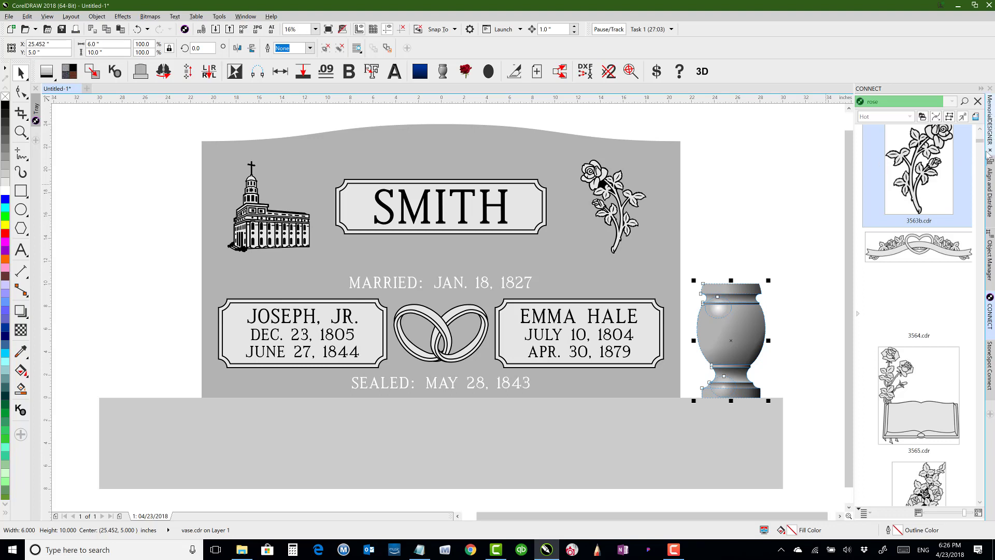
Step: Expand the vase group in the object list and compare its Turned and Inverted Taper variants
{"action": "left_click", "coordinate": [990, 262]}
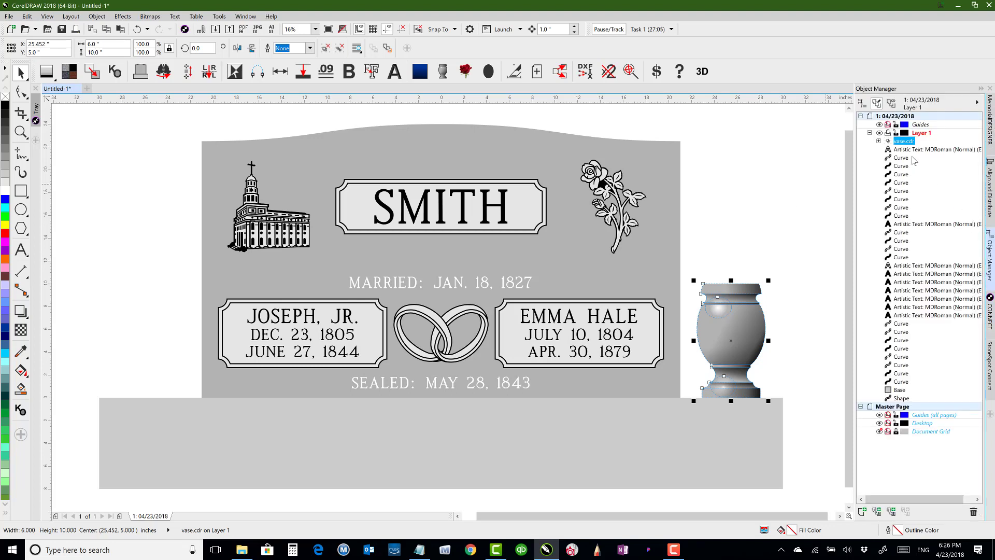
{"action": "left_click", "coordinate": [879, 141]}
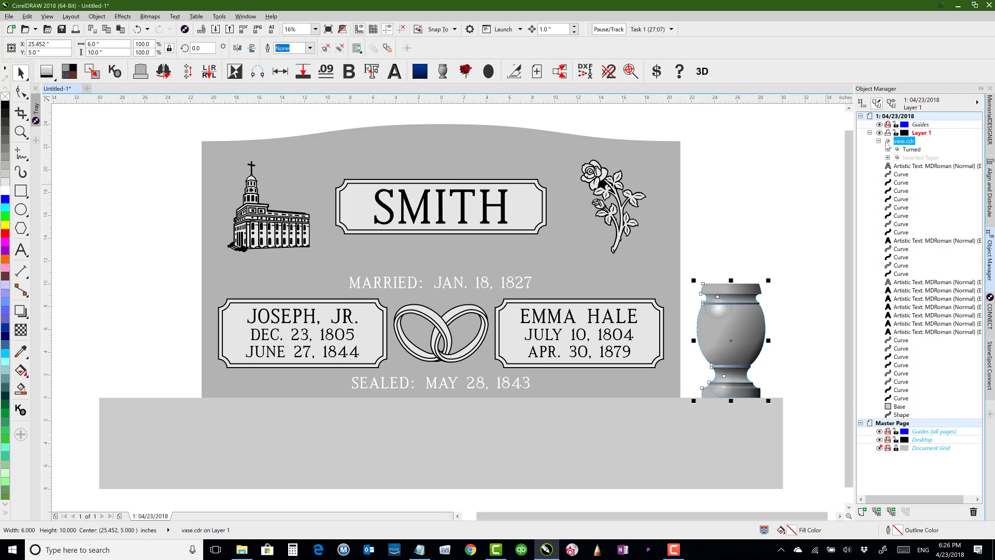
{"action": "left_click", "coordinate": [902, 150]}
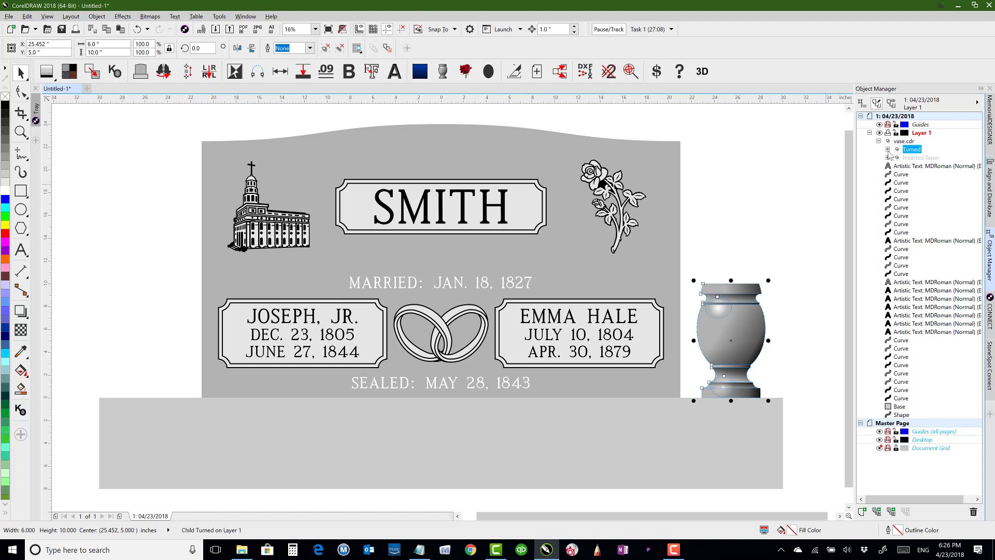
{"action": "left_click", "coordinate": [914, 158]}
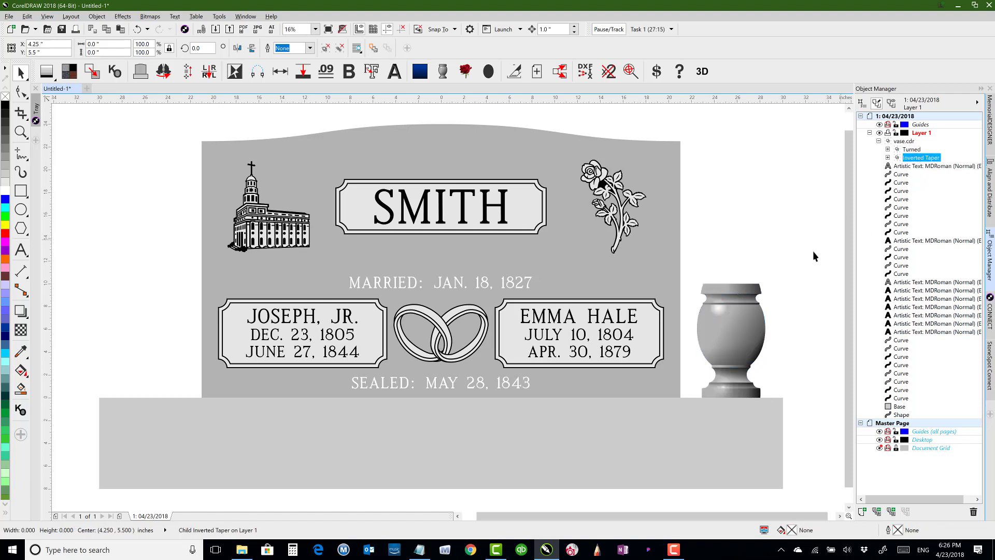
{"action": "left_click", "coordinate": [913, 149]}
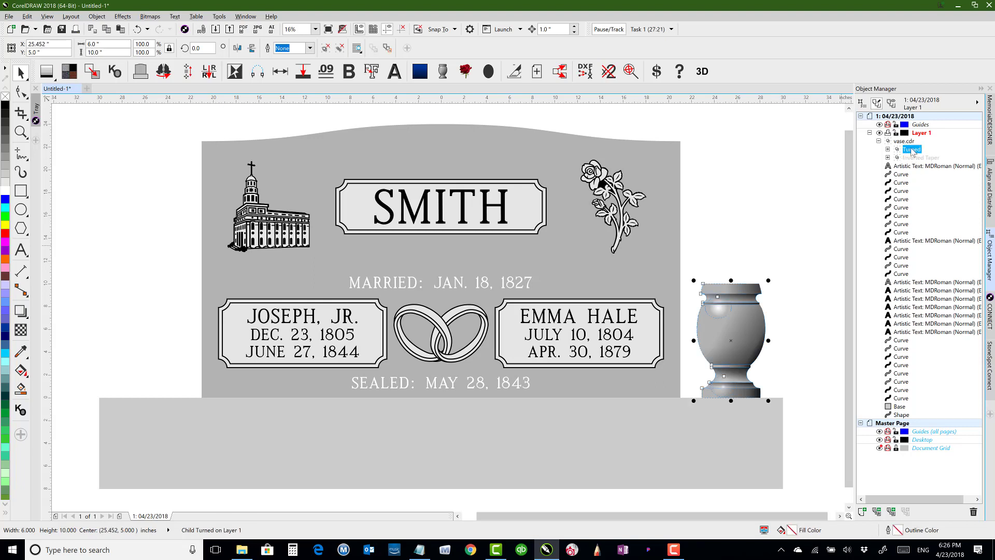
Step: Hide the vase's Turned variant and show its Inverted Taper variant instead
{"action": "right_click", "coordinate": [912, 151]}
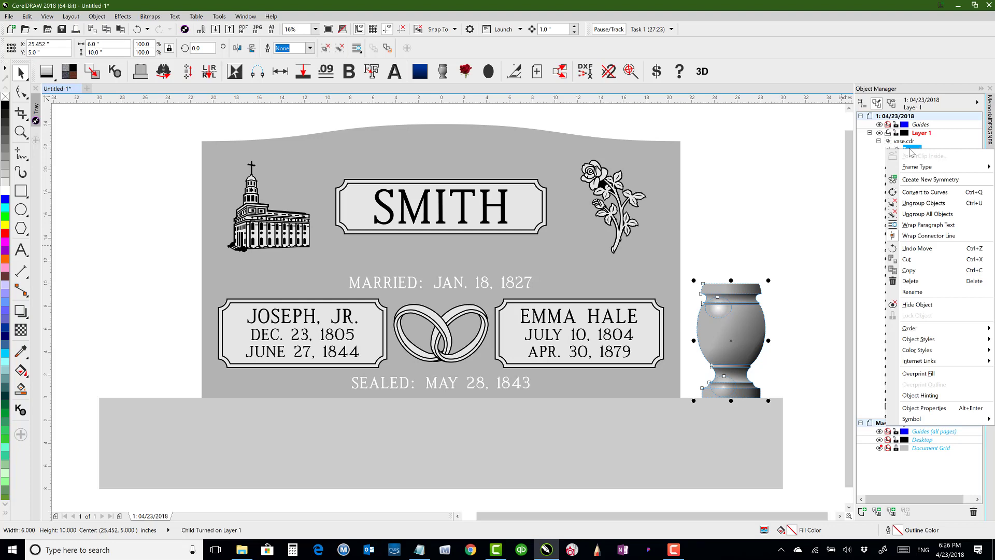
{"action": "left_click", "coordinate": [937, 305]}
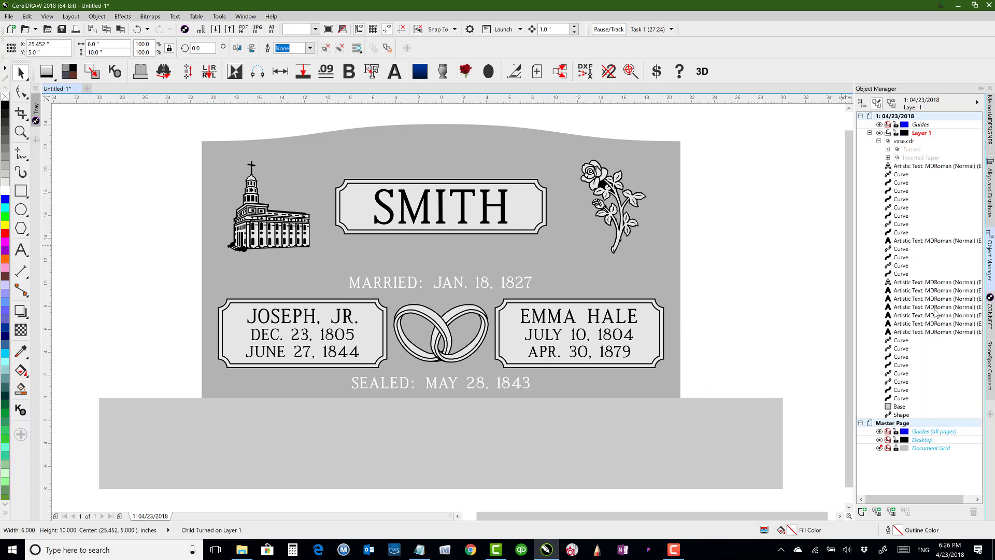
{"action": "left_click", "coordinate": [921, 158]}
{"action": "right_click", "coordinate": [920, 161]}
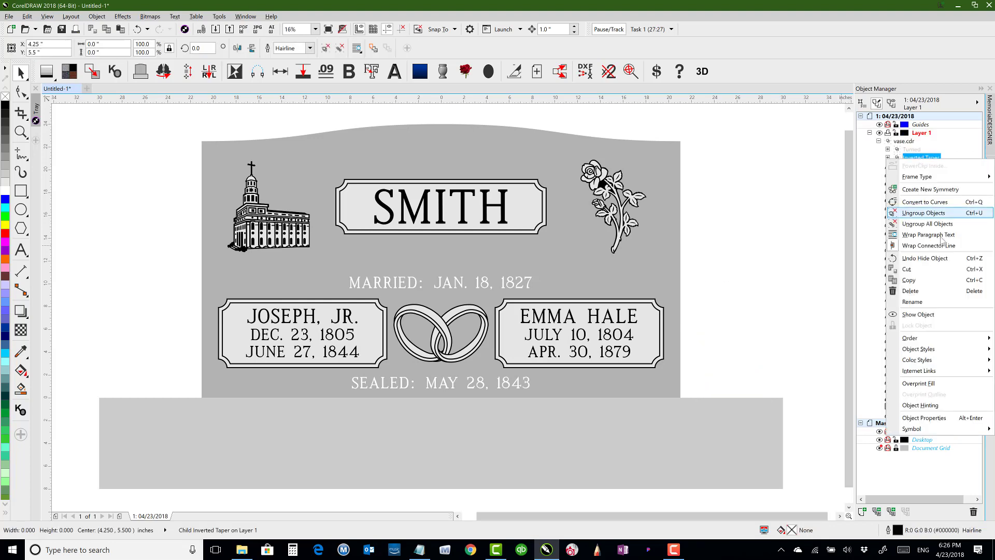
{"action": "left_click", "coordinate": [918, 315]}
{"action": "left_click", "coordinate": [752, 280]}
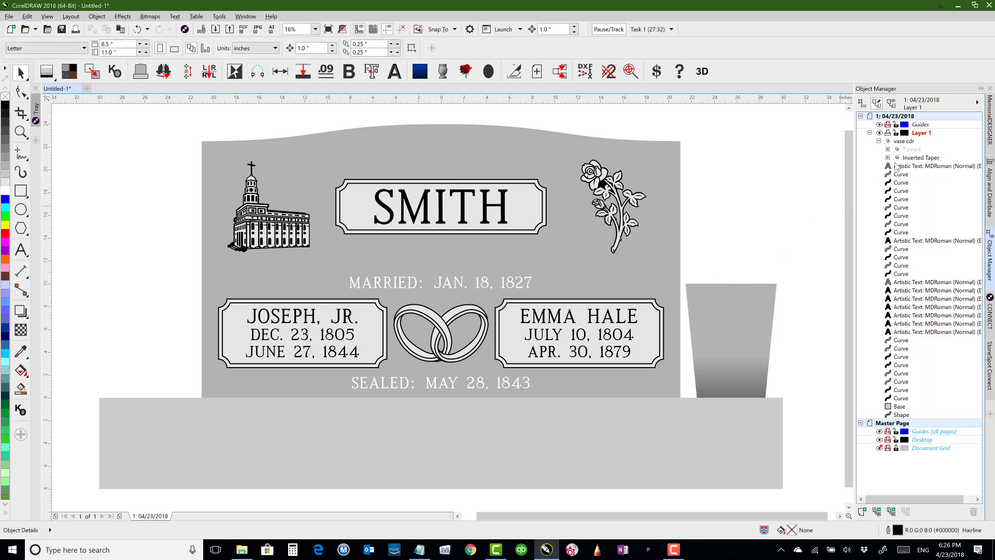
Step: Show the vase's Turned variant again and hide the Inverted Taper variant
{"action": "left_click", "coordinate": [912, 149]}
{"action": "right_click", "coordinate": [913, 149]}
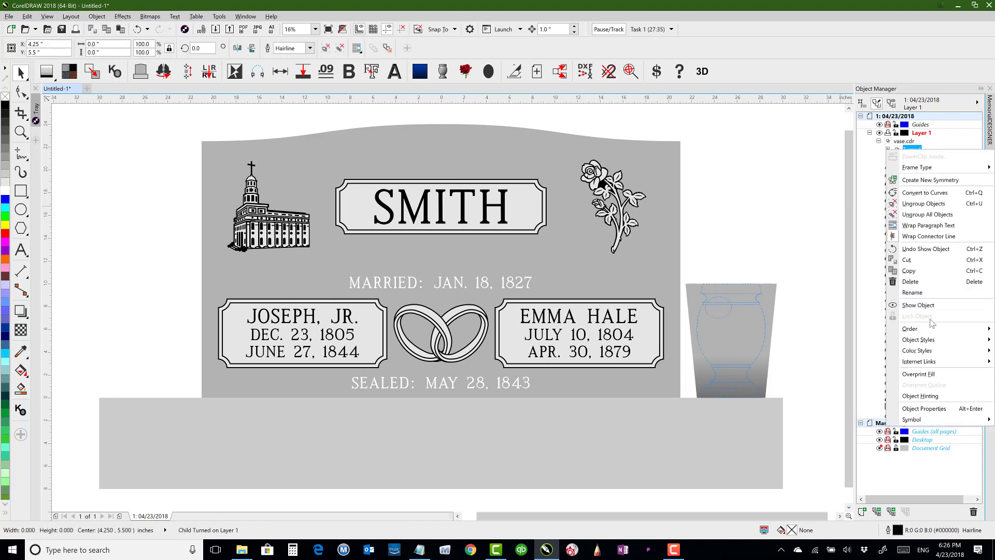
{"action": "left_click", "coordinate": [918, 306]}
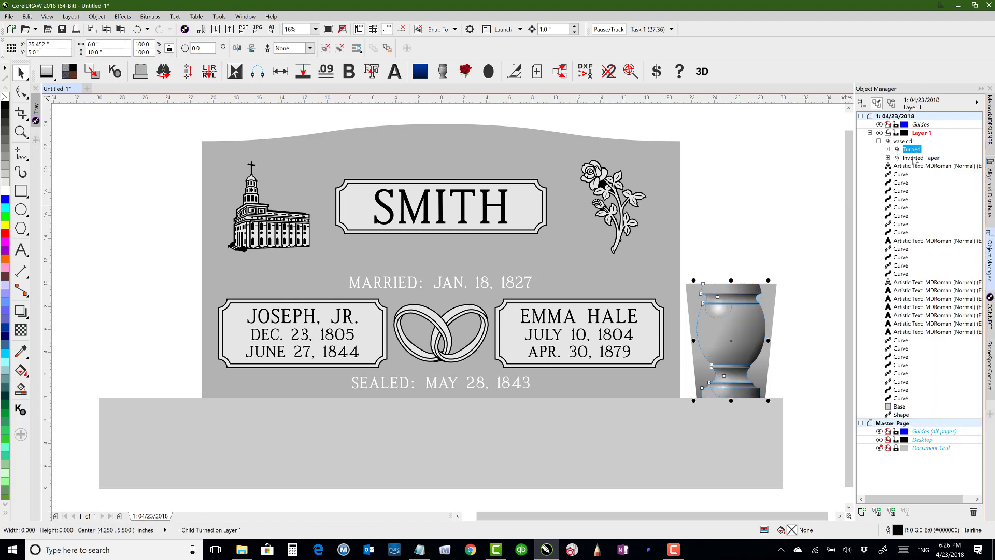
{"action": "left_click", "coordinate": [913, 157]}
{"action": "right_click", "coordinate": [913, 158]}
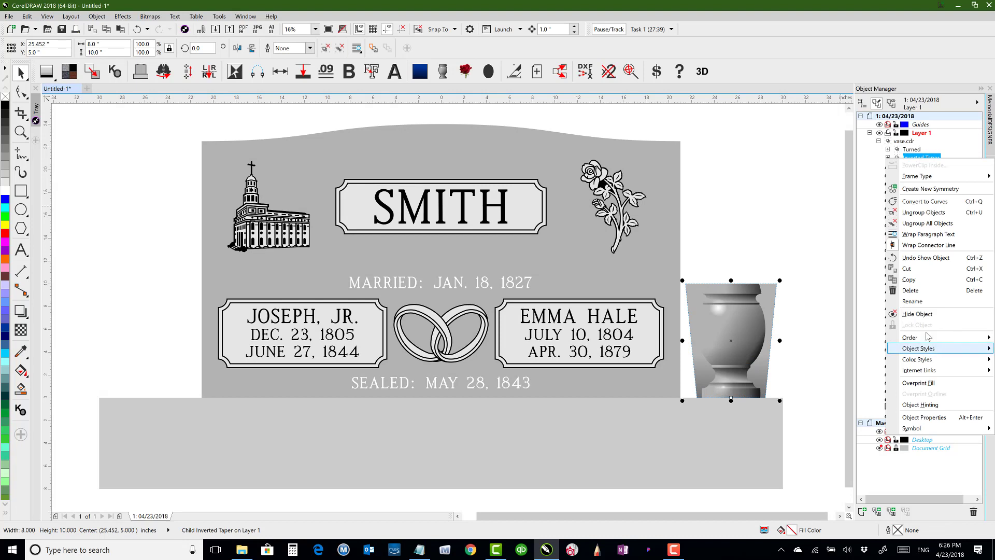
{"action": "left_click", "coordinate": [920, 314]}
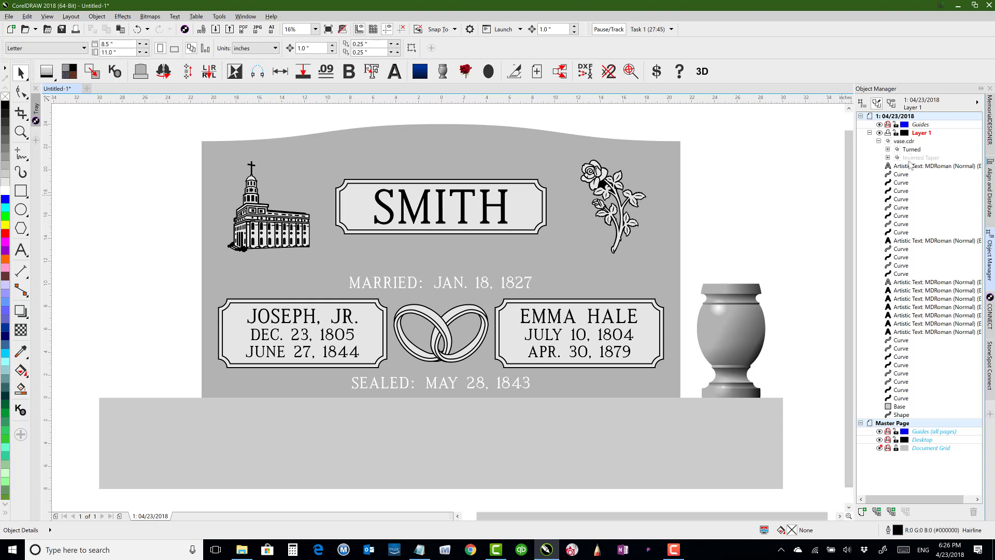
Step: Mirror the vase about the headstone to place a matching copy on the other end of the base
{"action": "left_click", "coordinate": [729, 351]}
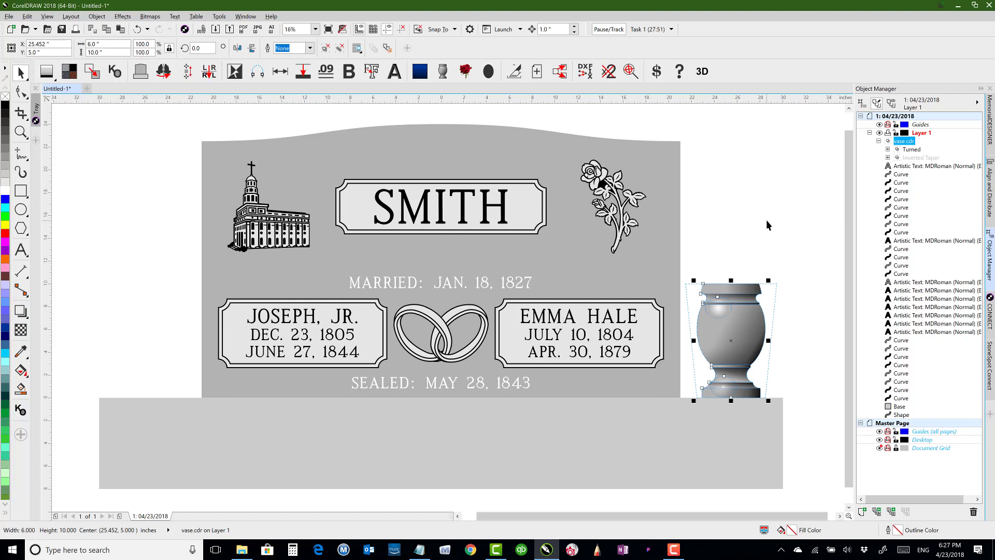
{"action": "key", "text": "ctrl+m"}
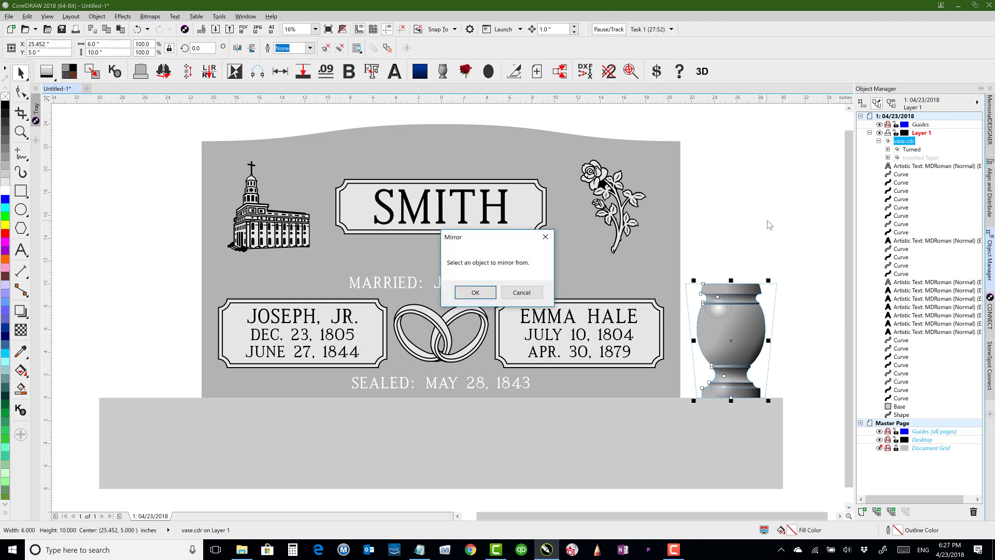
{"action": "left_click", "coordinate": [476, 293]}
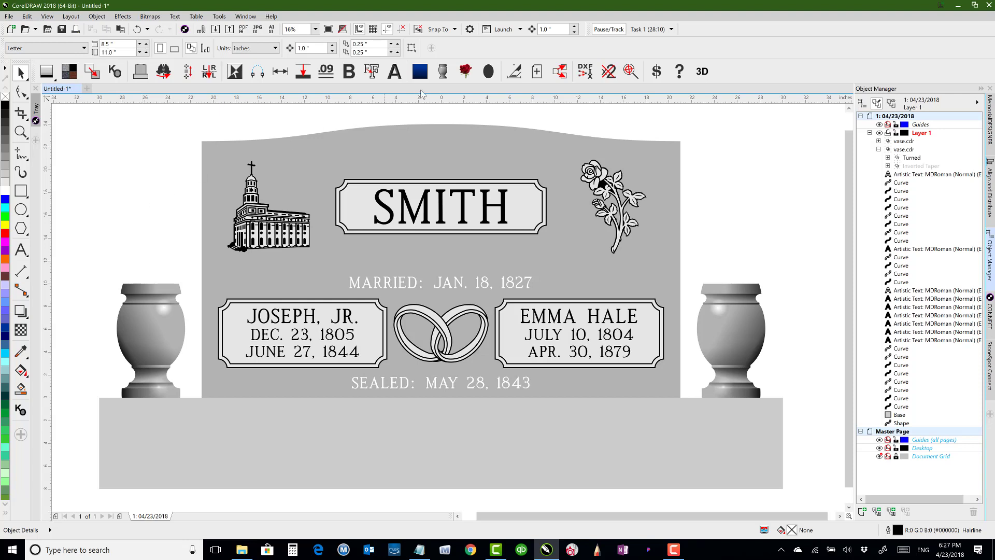
Step: Add the flowers image, place it in the right-hand vase, and mirror it about the headstone into the other vase
{"action": "left_click", "coordinate": [465, 73]}
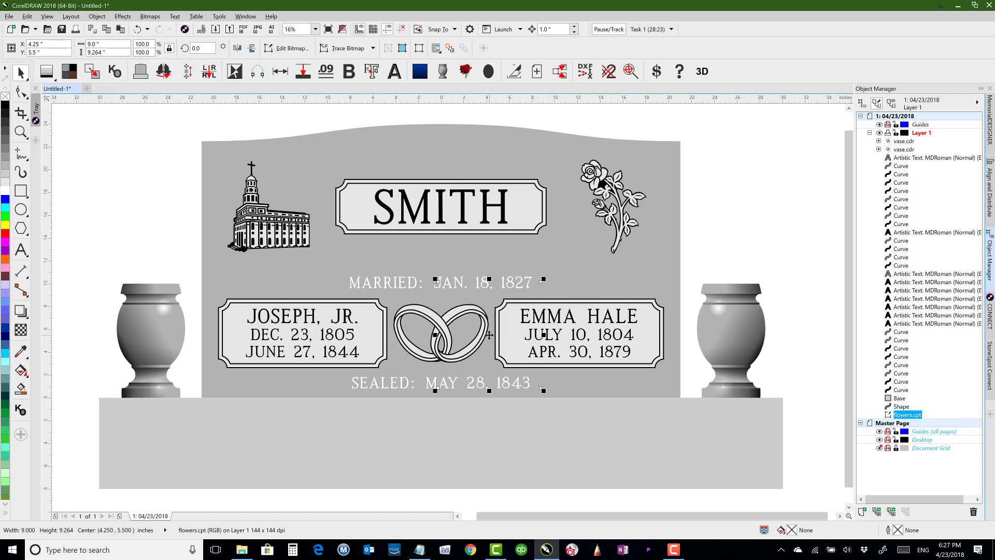
{"action": "left_click_drag", "start_coordinate": [489, 338], "coordinate": [739, 251]}
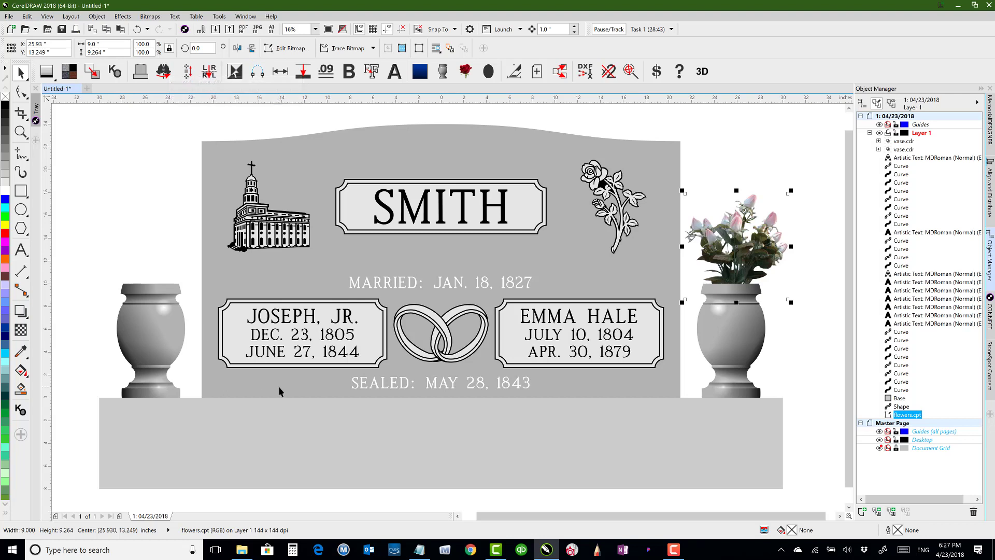
{"action": "left_click", "coordinate": [446, 151]}
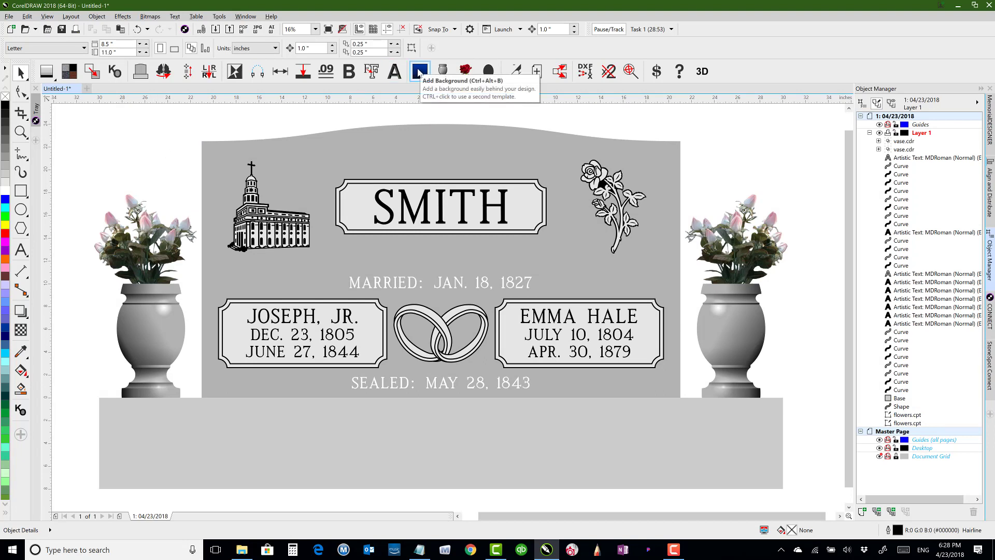
Step: Add the blue gradient background behind the design and widen it symmetrically to about 65 inches
{"action": "left_click", "coordinate": [418, 72]}
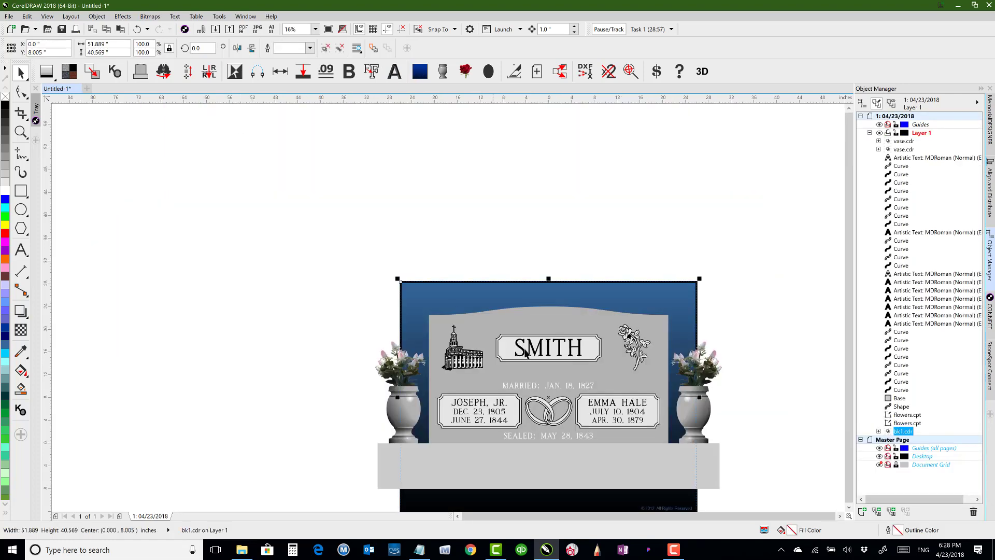
{"action": "scroll", "coordinate": [563, 358], "scroll_direction": "down", "scroll_amount": 1}
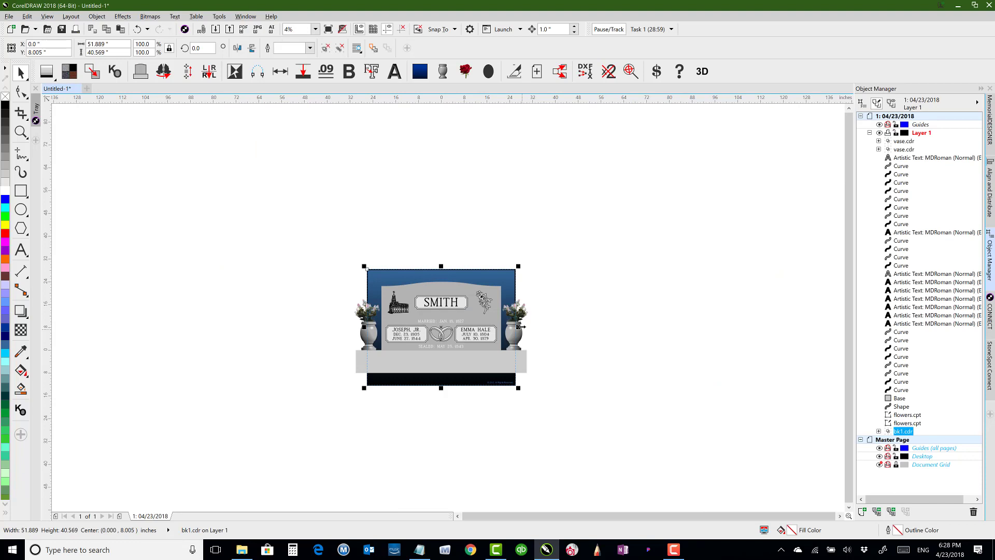
{"action": "left_click_drag", "start_coordinate": [519, 327], "coordinate": [540, 327]}
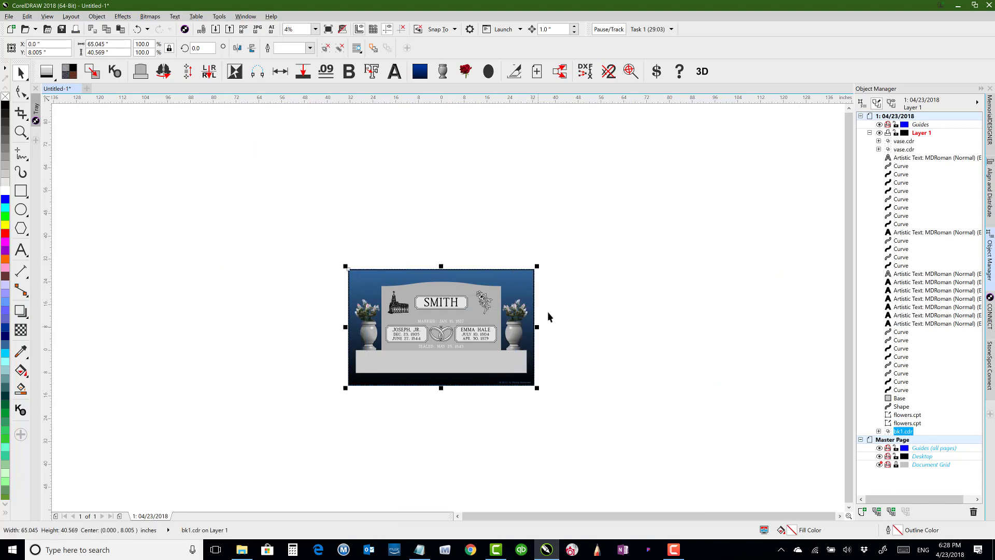
{"action": "left_click", "coordinate": [514, 228]}
{"action": "key", "text": "F4"}
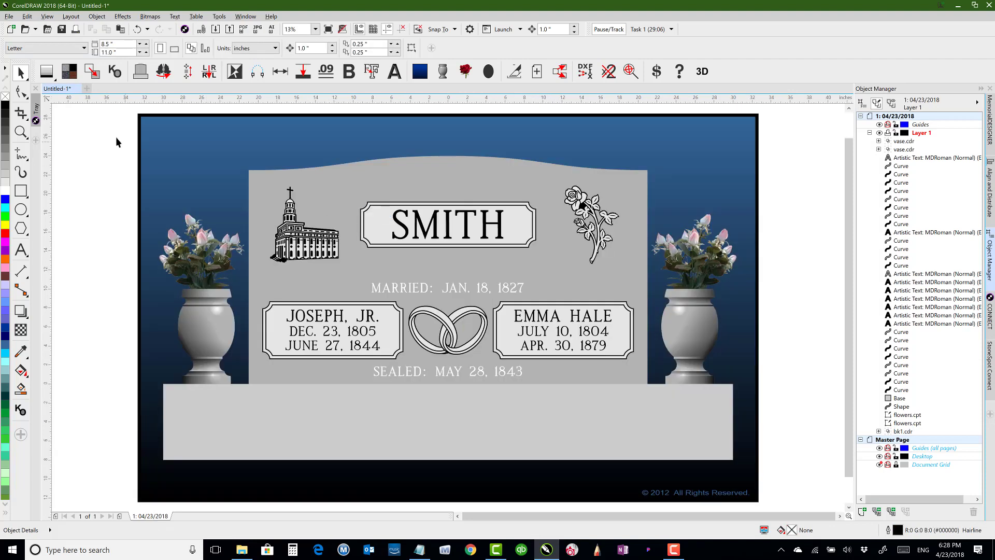
Step: Apply a dark brown granite fill to the headstone, base and vases, leaving the background out of the selection
{"action": "left_click_drag", "start_coordinate": [139, 125], "coordinate": [785, 474]}
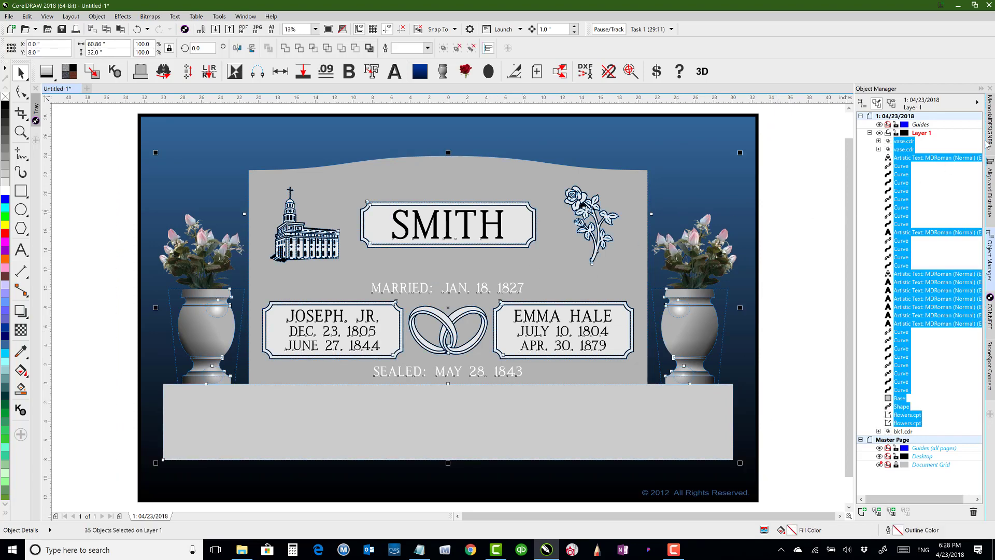
{"action": "left_click", "coordinate": [991, 124]}
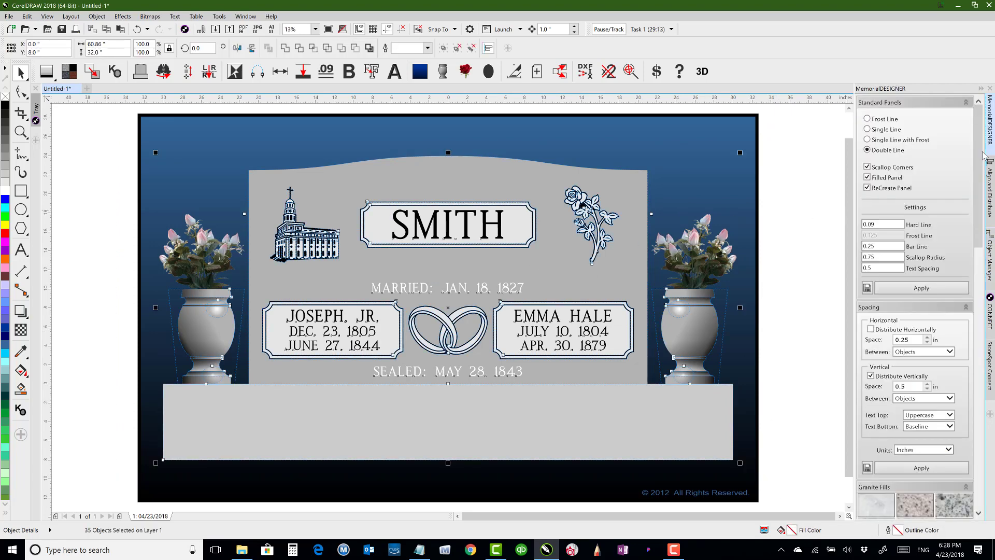
{"action": "left_click_drag", "start_coordinate": [976, 131], "coordinate": [978, 421]}
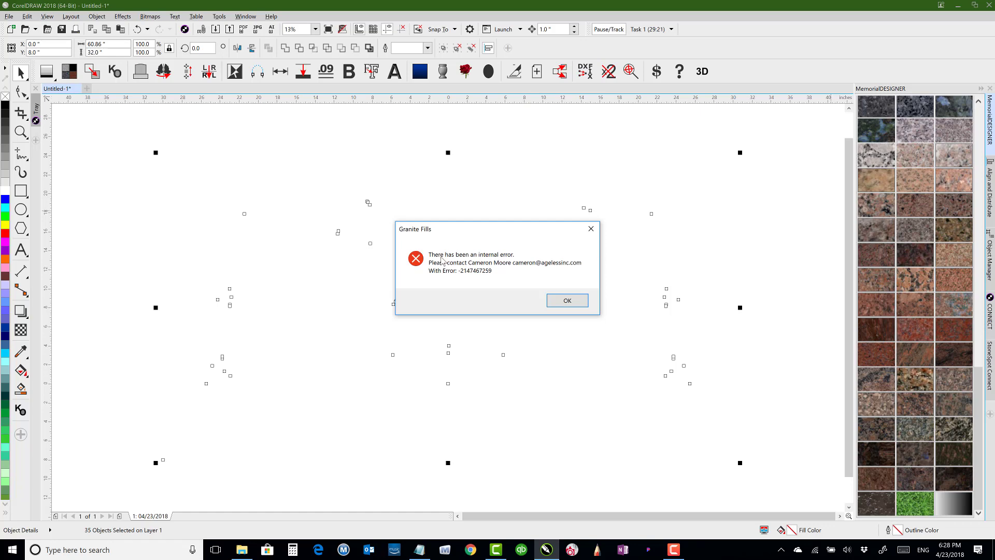
{"action": "left_click", "coordinate": [556, 305]}
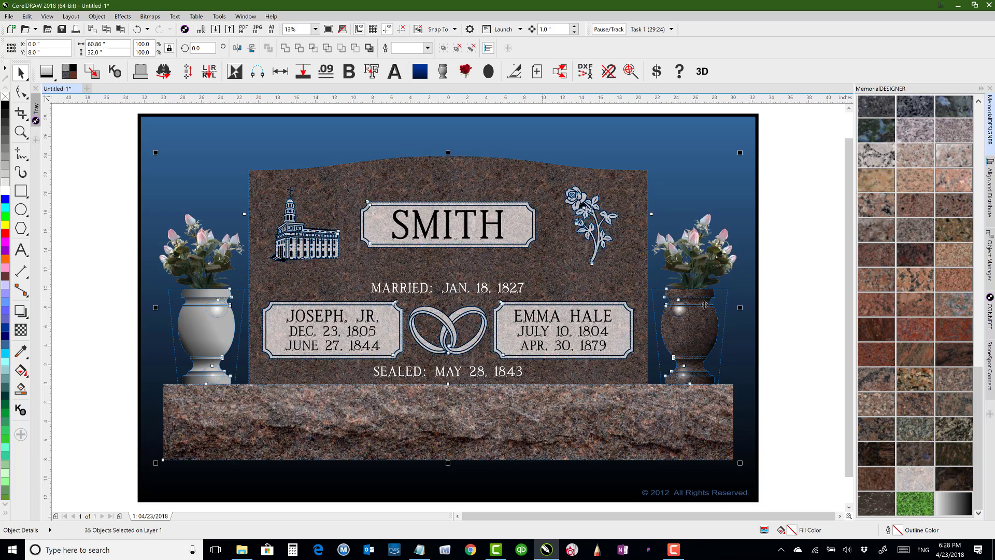
{"action": "left_click", "coordinate": [791, 264]}
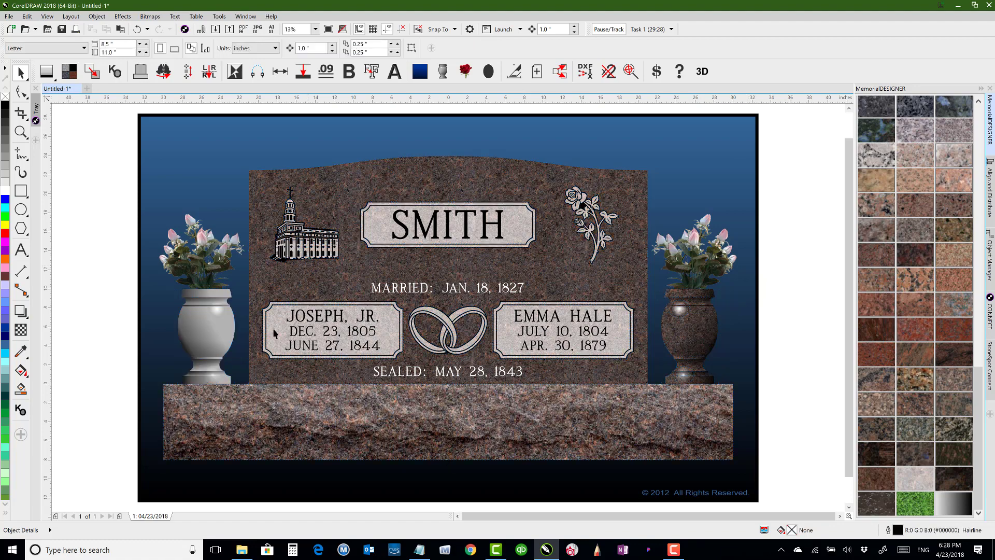
Step: Apply the same dark brown granite fill to the left-hand vase
{"action": "left_click", "coordinate": [219, 322]}
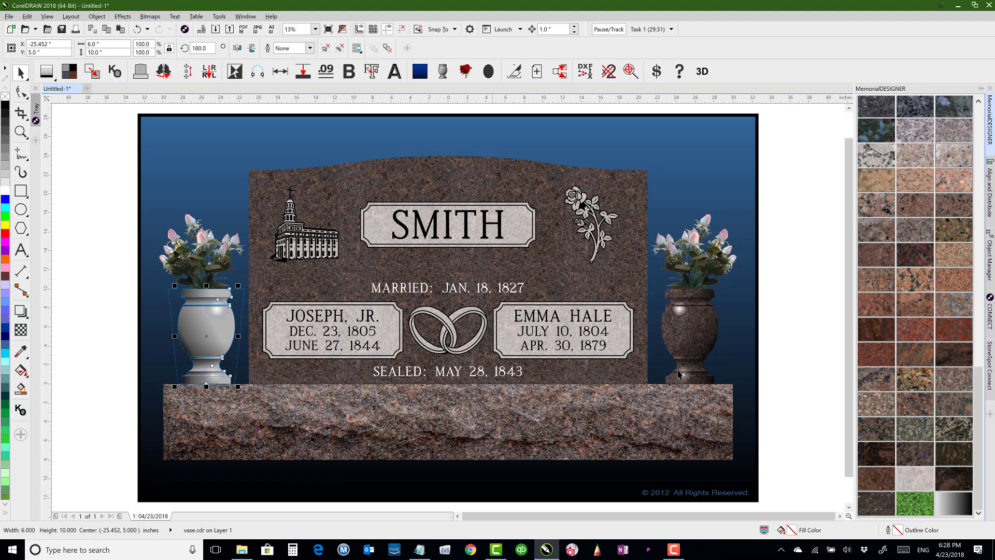
{"action": "left_click", "coordinate": [922, 482]}
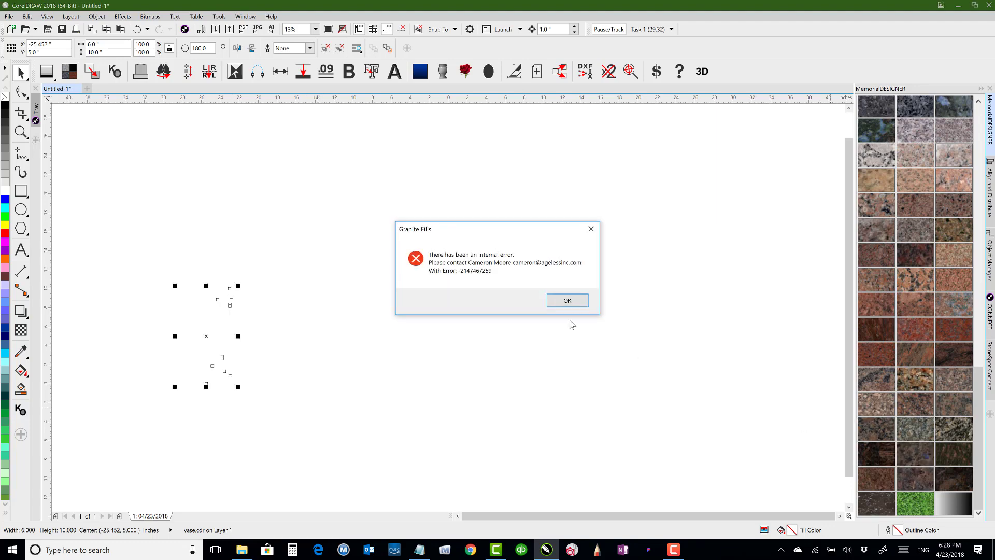
{"action": "left_click", "coordinate": [569, 298]}
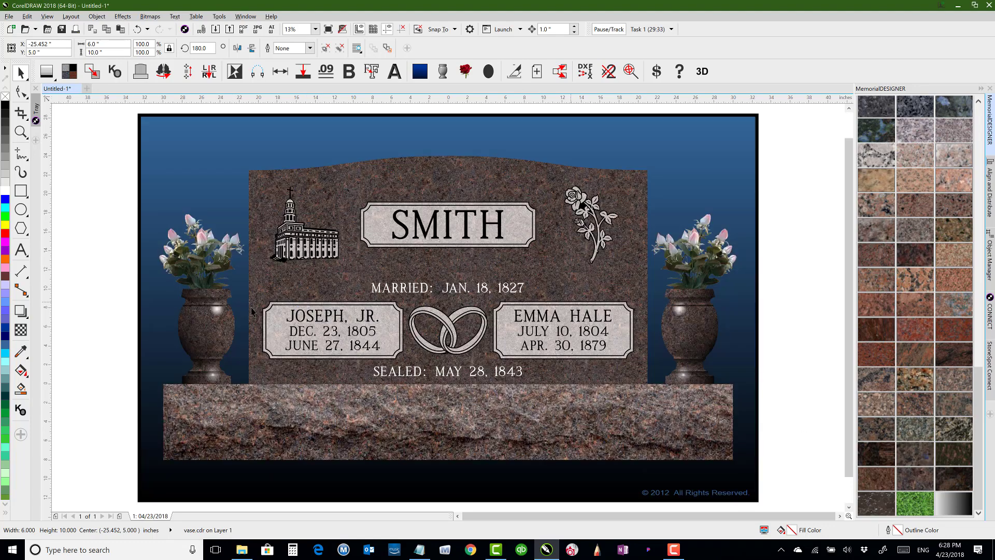
{"action": "left_click", "coordinate": [778, 275]}
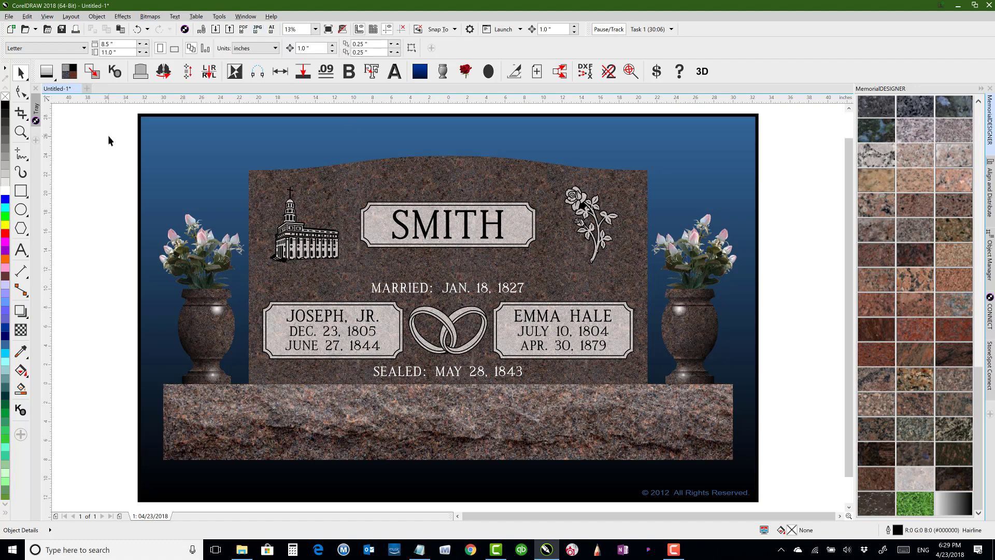
Step: Save the drawing to the Desktop as a CorelDRAW file named with the couple's surname and first names
{"action": "left_click", "coordinate": [8, 16]}
{"action": "key", "text": "ctrl+s"}
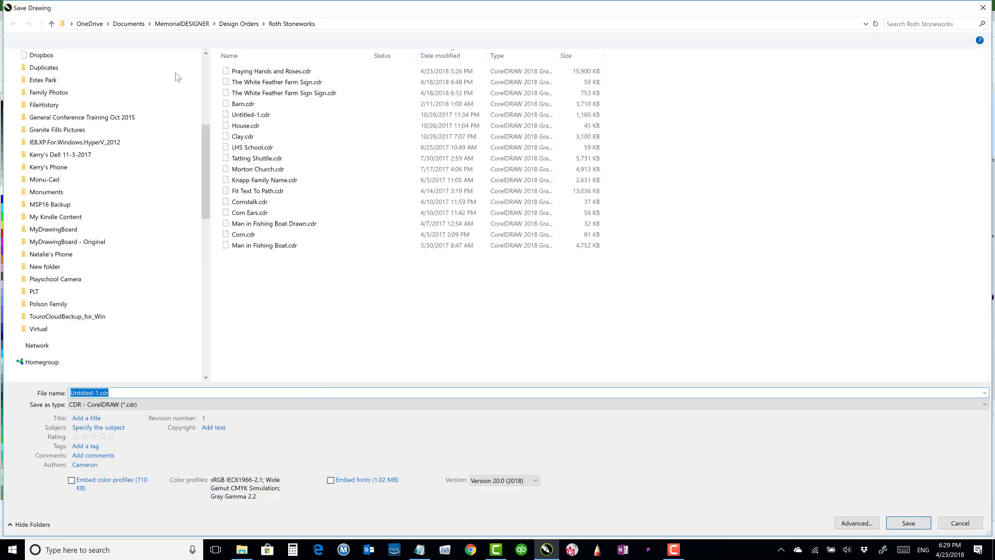
{"action": "left_click", "coordinate": [182, 24]}
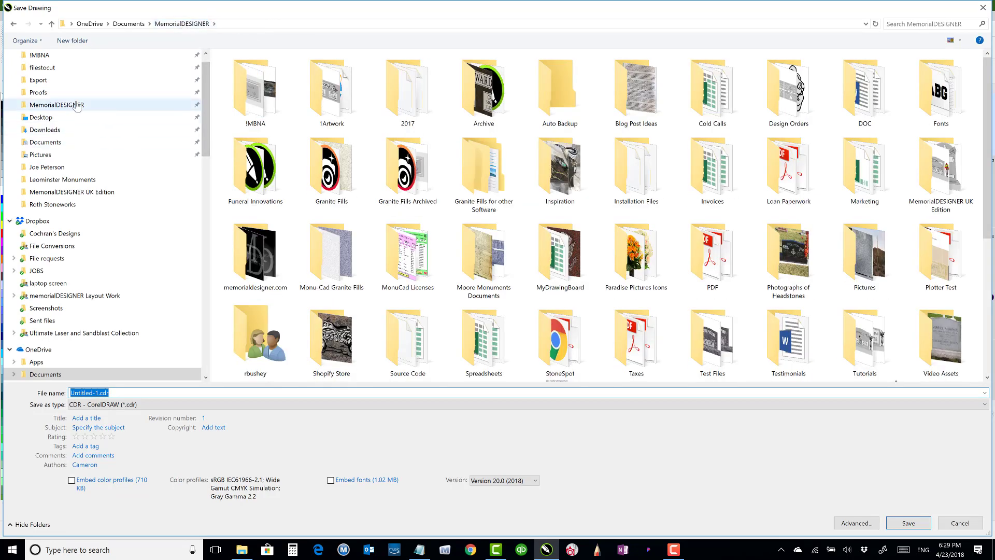
{"action": "left_click", "coordinate": [45, 119]}
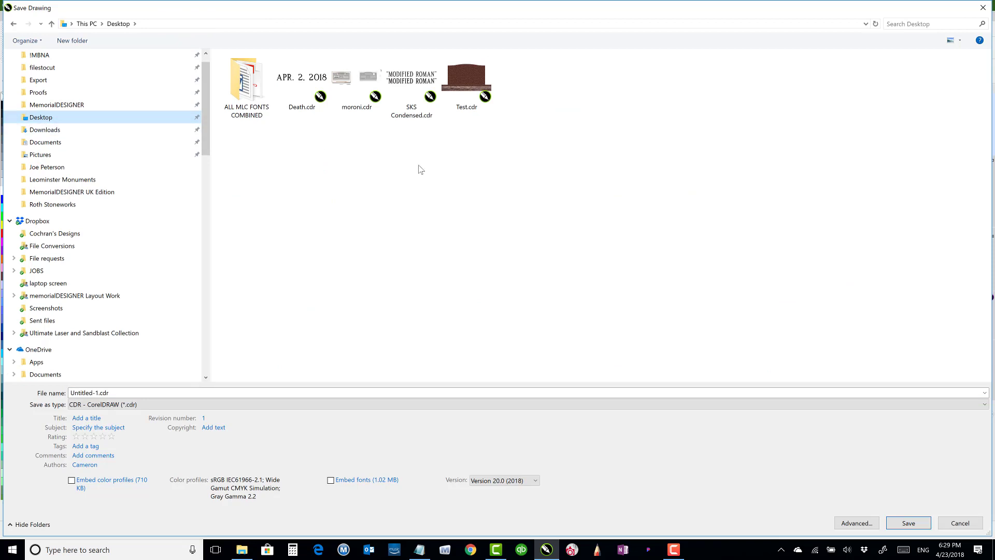
{"action": "left_click", "coordinate": [114, 392]}
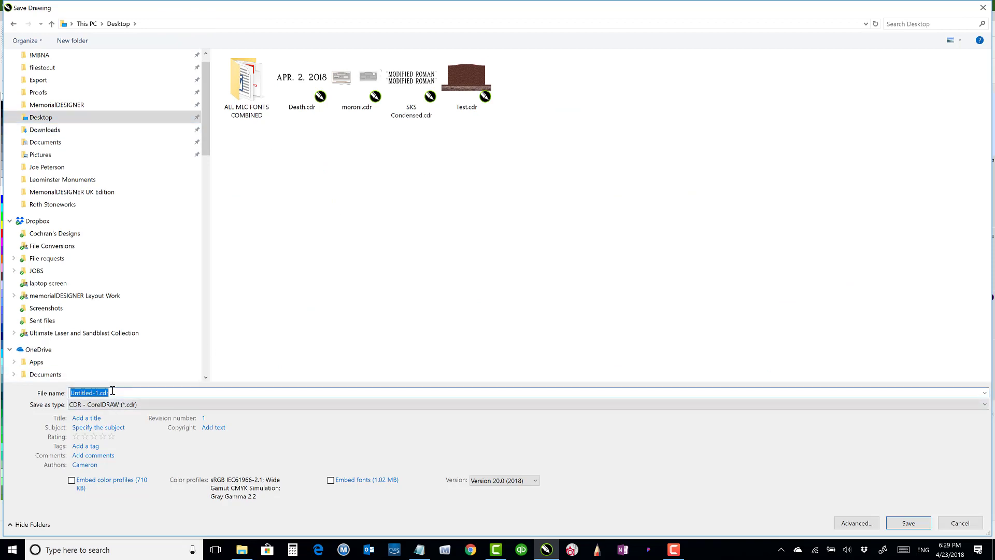
{"action": "type", "text": "Smith, Joseph and Emma"}
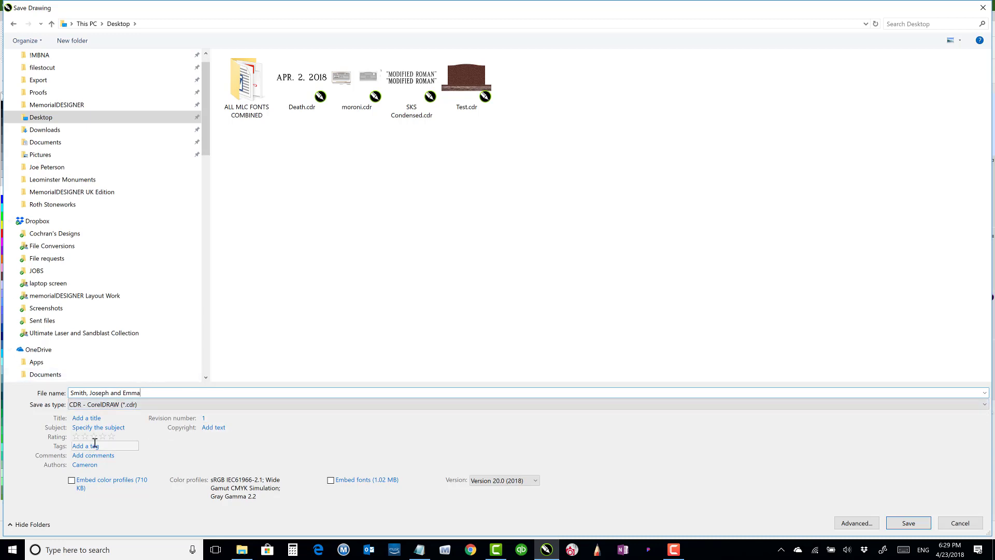
{"action": "left_click", "coordinate": [910, 524]}
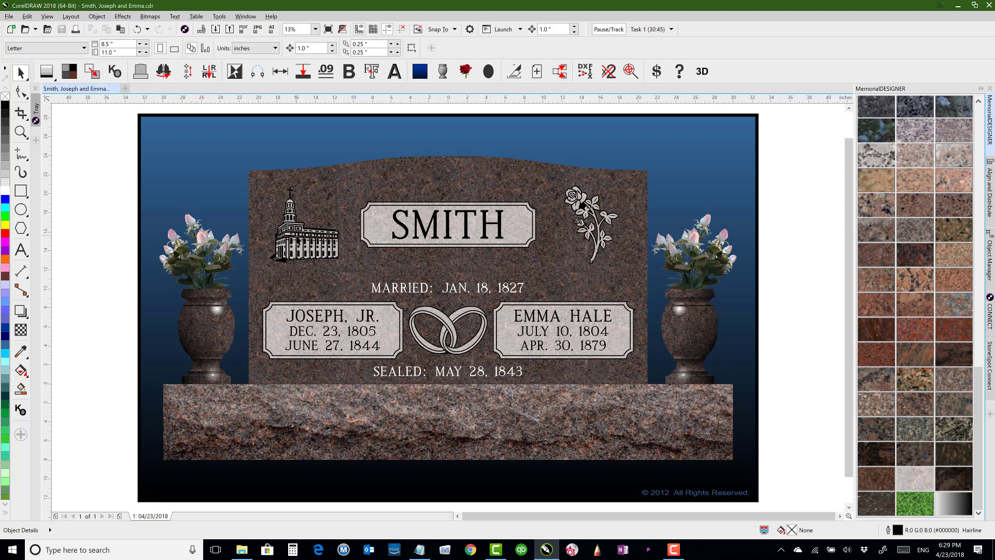
Step: Import design number 5270 from MemorialDESIGNER Online over the headstone, and delete the imported copy
{"action": "left_click", "coordinate": [300, 241]}
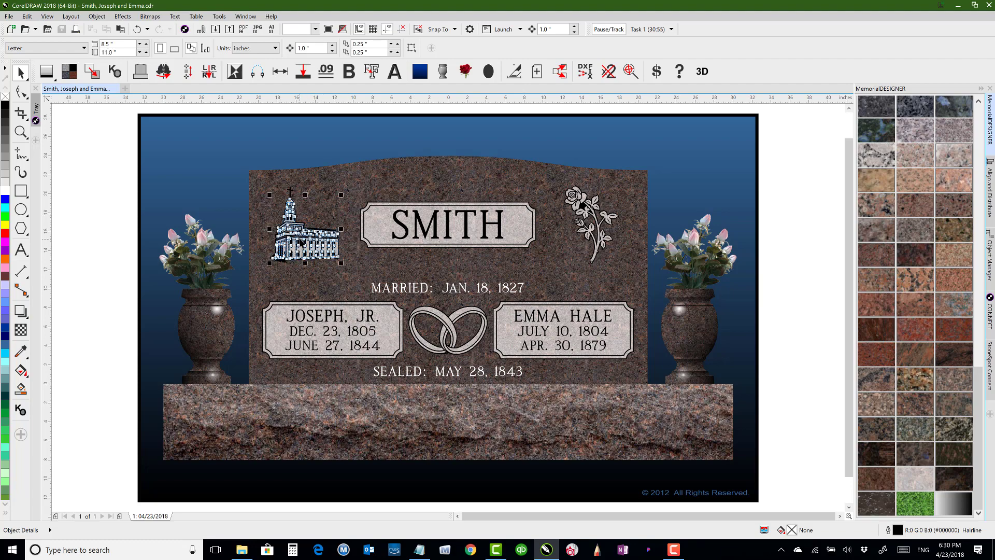
{"action": "left_click", "coordinate": [798, 220]}
{"action": "key", "text": "alt+Tab"}
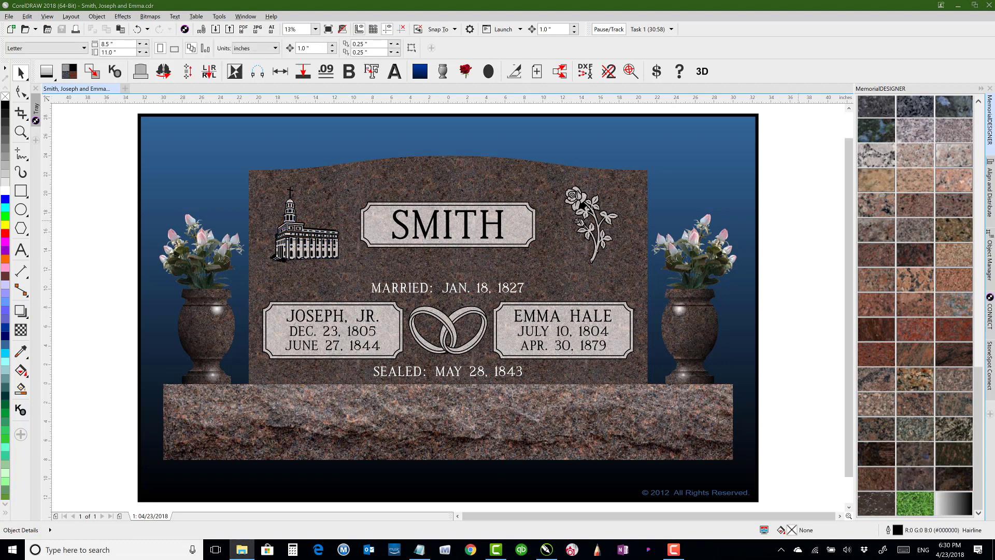
{"action": "left_click", "coordinate": [661, 191]}
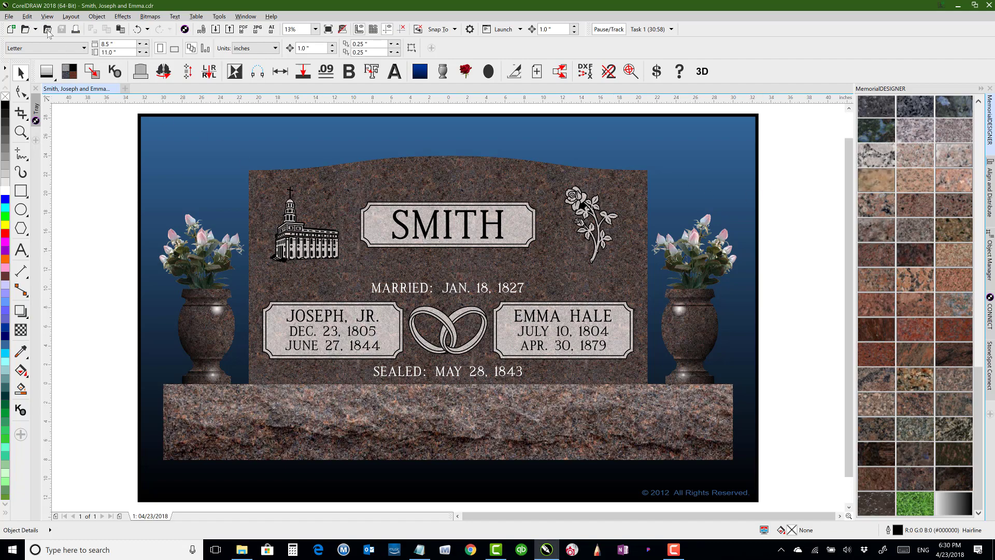
{"action": "left_click", "coordinate": [47, 30]}
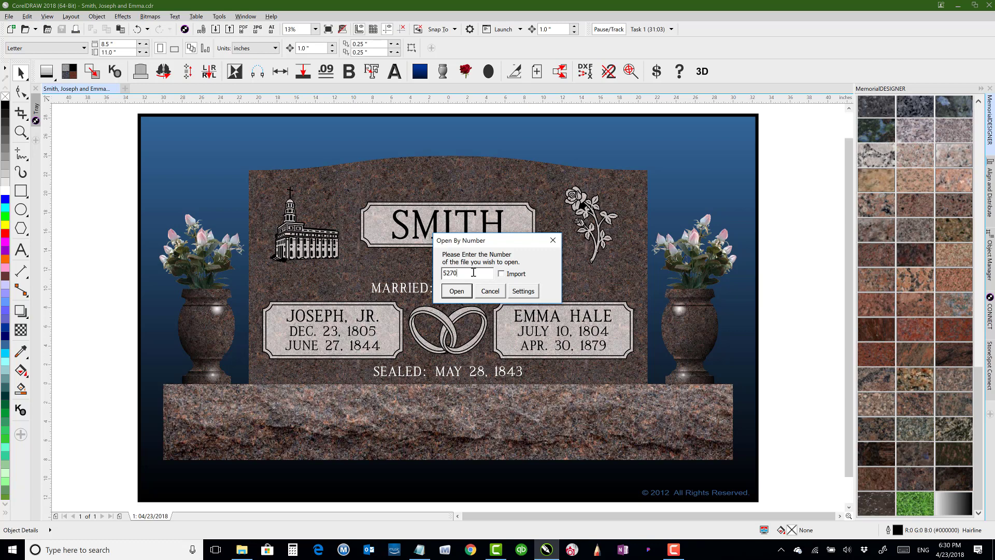
{"action": "left_click", "coordinate": [501, 274]}
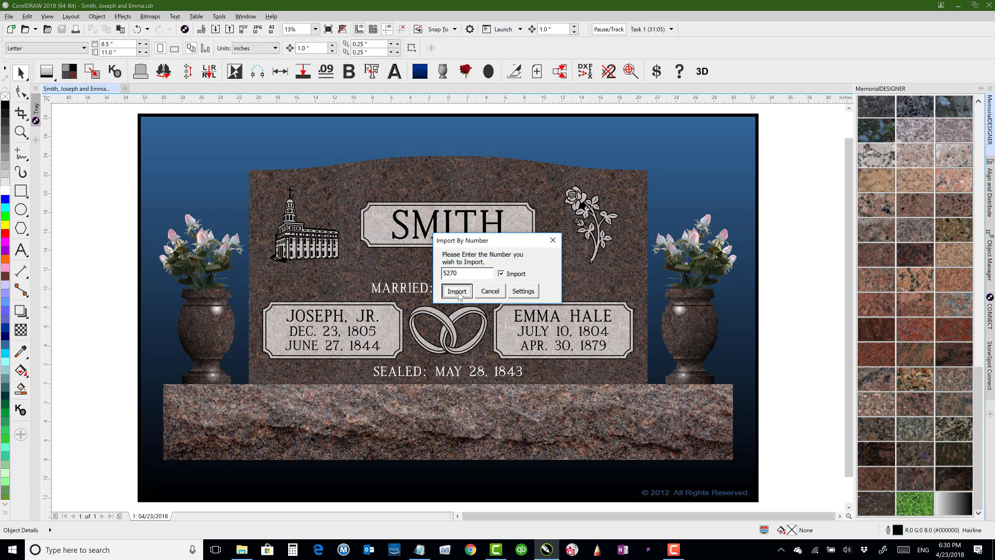
{"action": "left_click", "coordinate": [457, 291]}
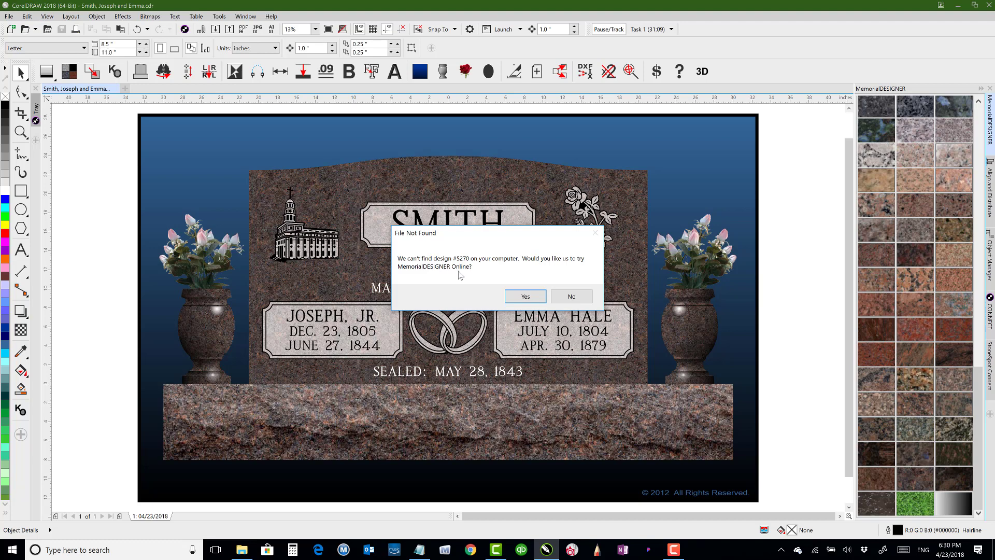
{"action": "left_click", "coordinate": [525, 298]}
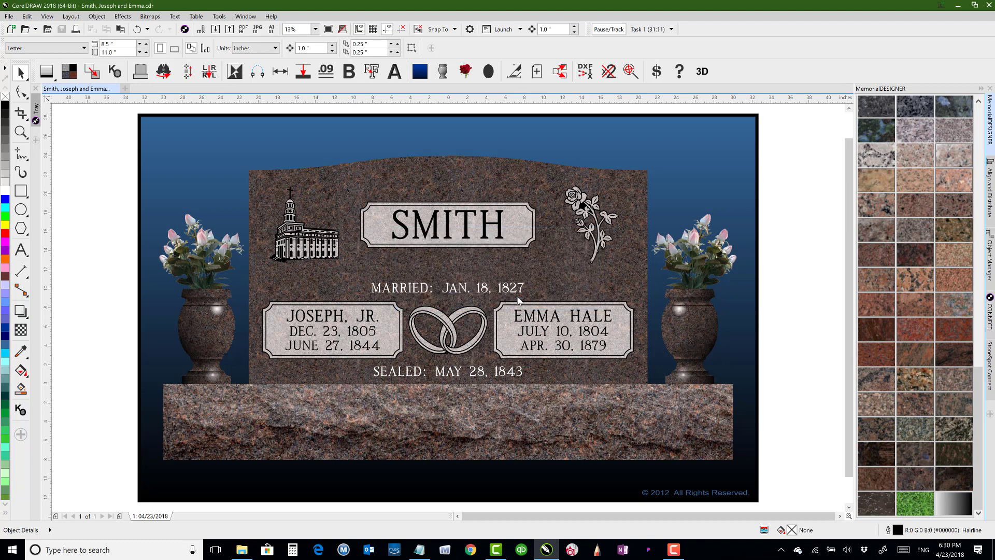
{"action": "left_click", "coordinate": [495, 345]}
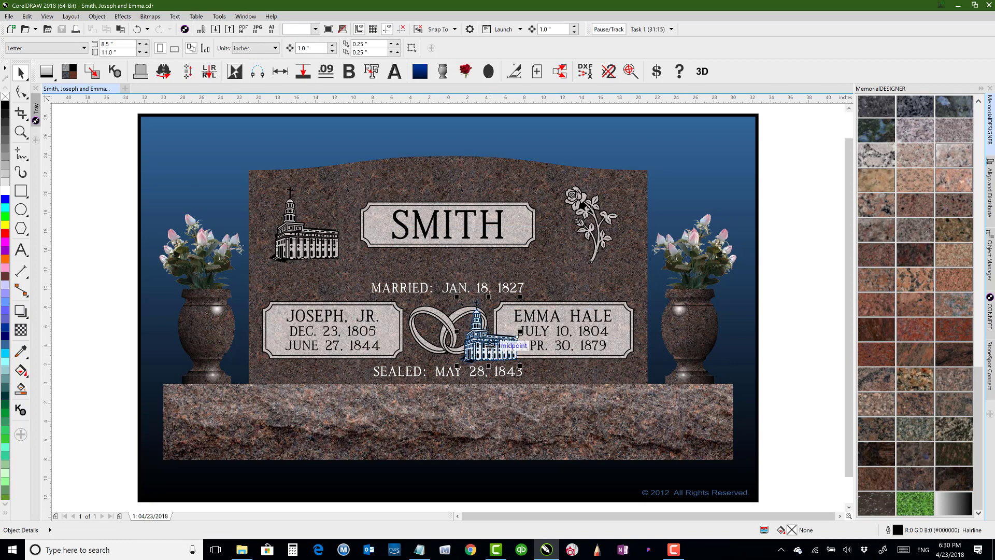
{"action": "key", "text": "Delete"}
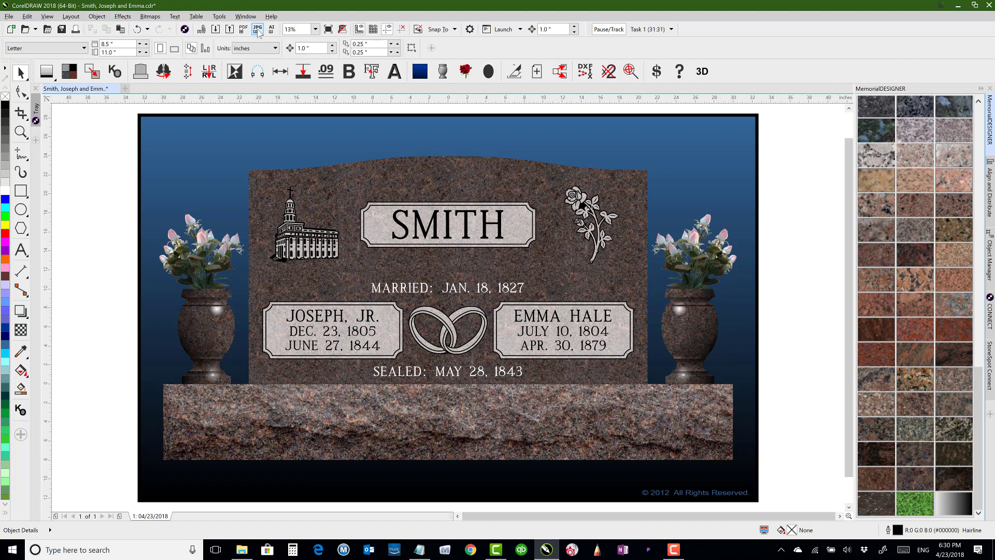
Step: Export all objects of the headstone design as a JPEG proof
{"action": "left_click", "coordinate": [257, 30]}
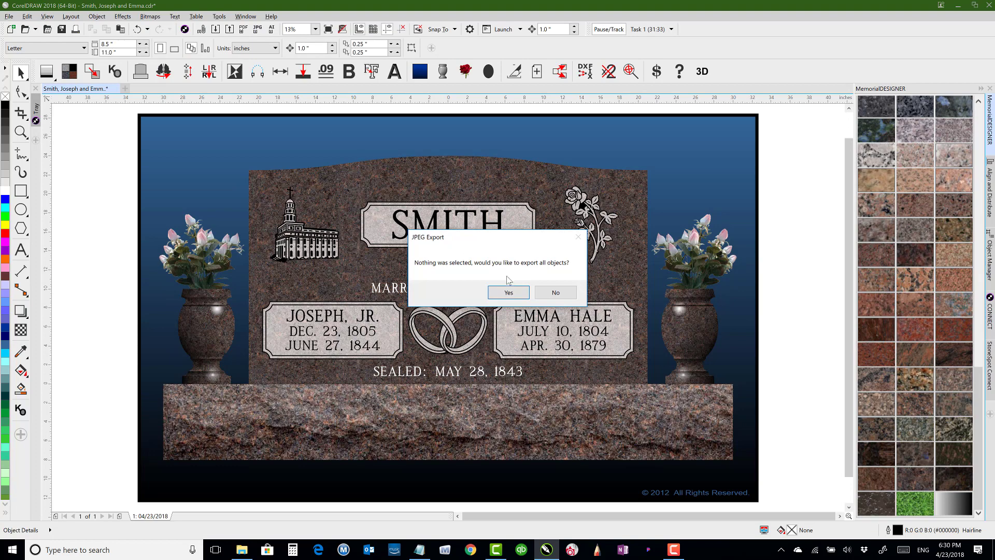
{"action": "left_click", "coordinate": [508, 292]}
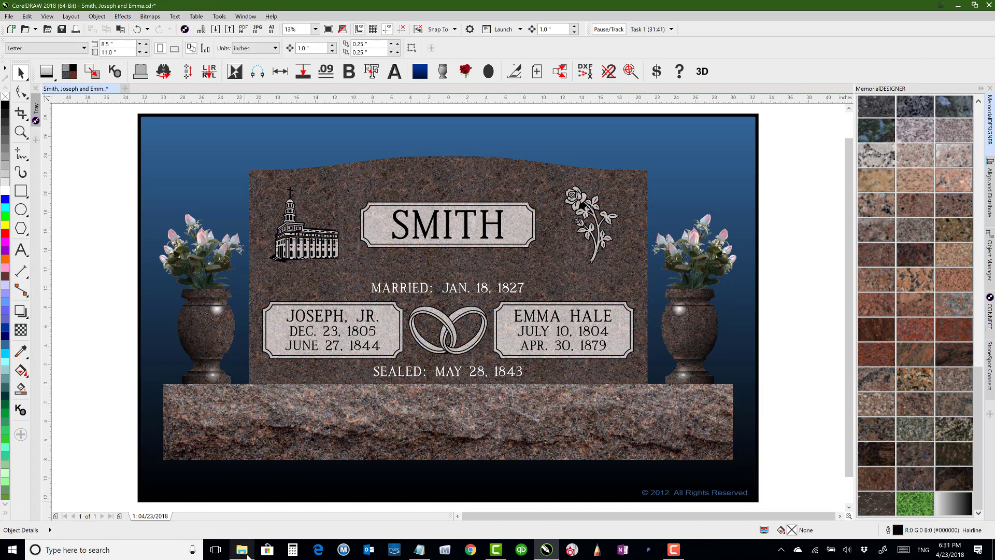
Step: Switch to File Explorer, view the exported JPEG from the Proofs folder, and return to the CorelDRAW drawing
{"action": "mouse_move", "coordinate": [247, 556]}
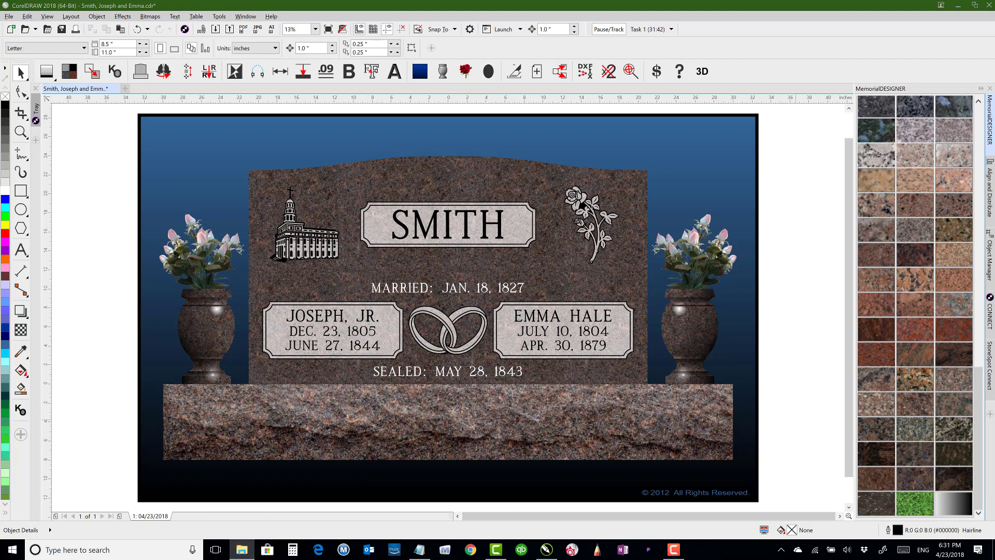
{"action": "left_click_drag", "start_coordinate": [994, 205], "coordinate": [449, 98]}
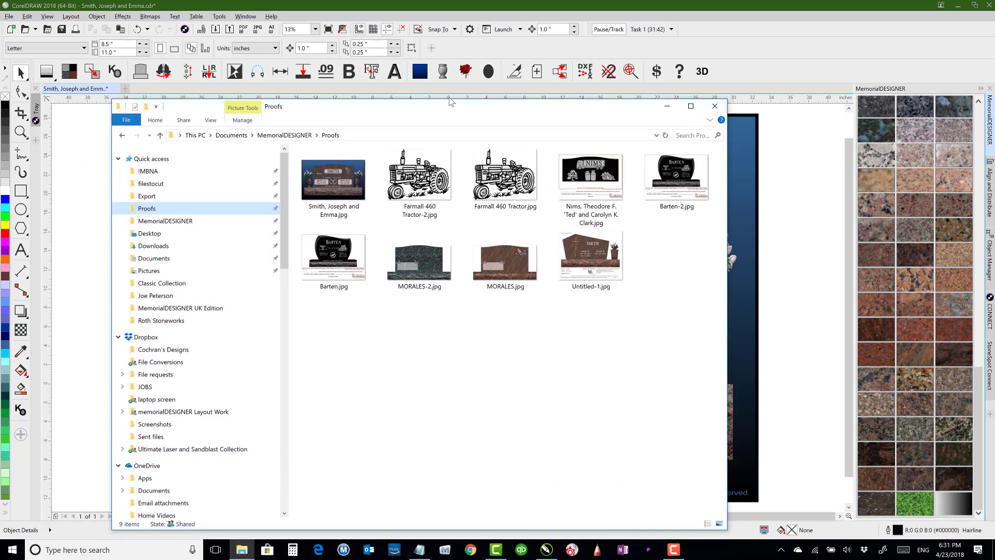
{"action": "double_click", "coordinate": [428, 104]}
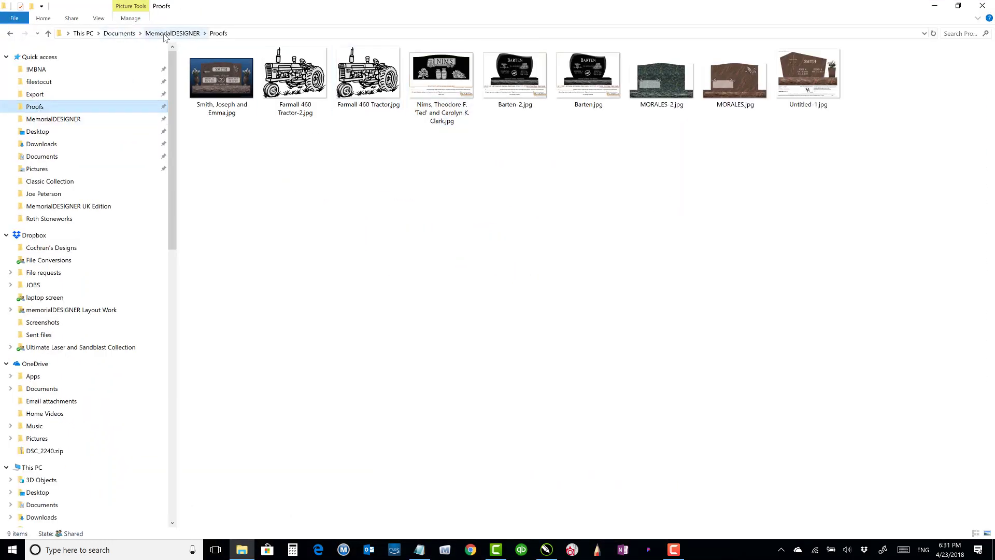
{"action": "left_click", "coordinate": [222, 85]}
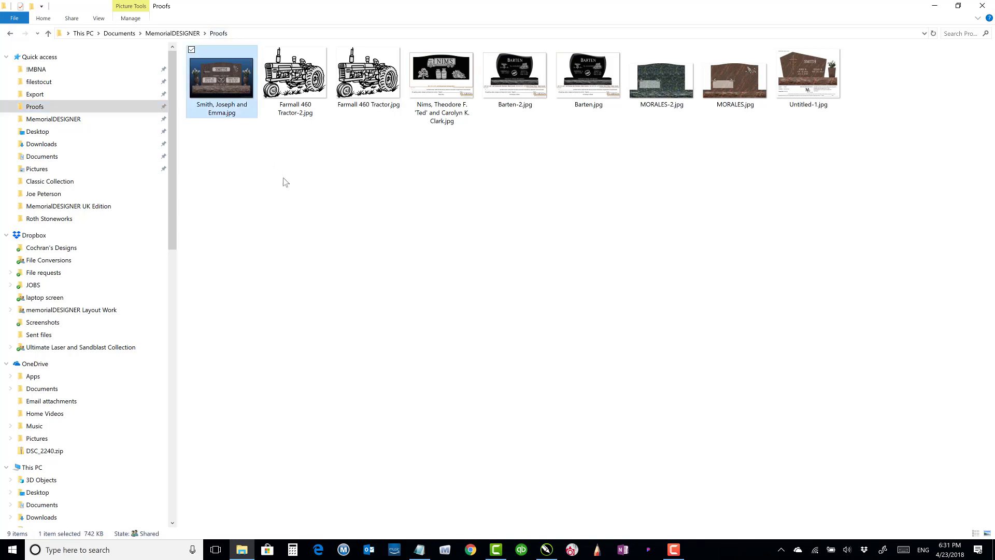
{"action": "double_click", "coordinate": [219, 83]}
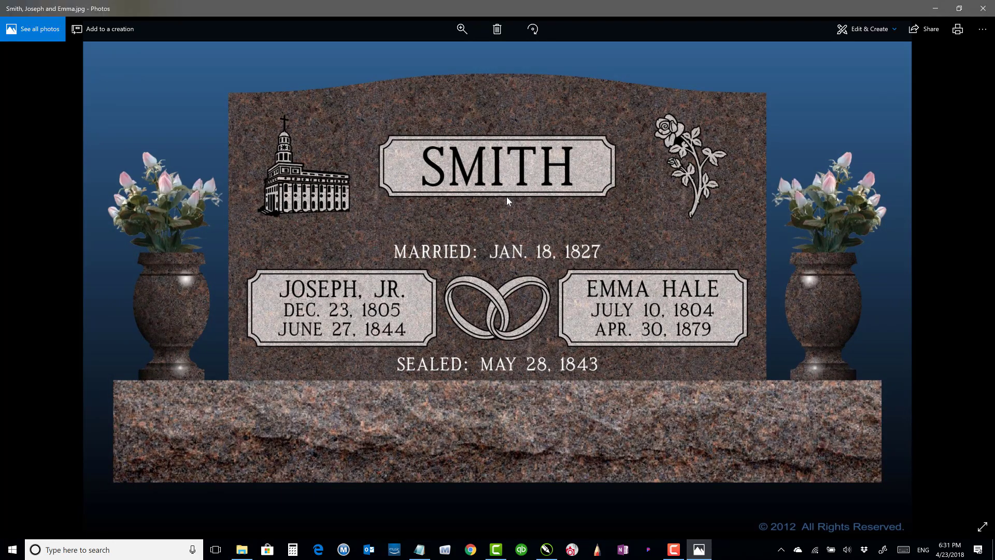
{"action": "left_click", "coordinate": [984, 10]}
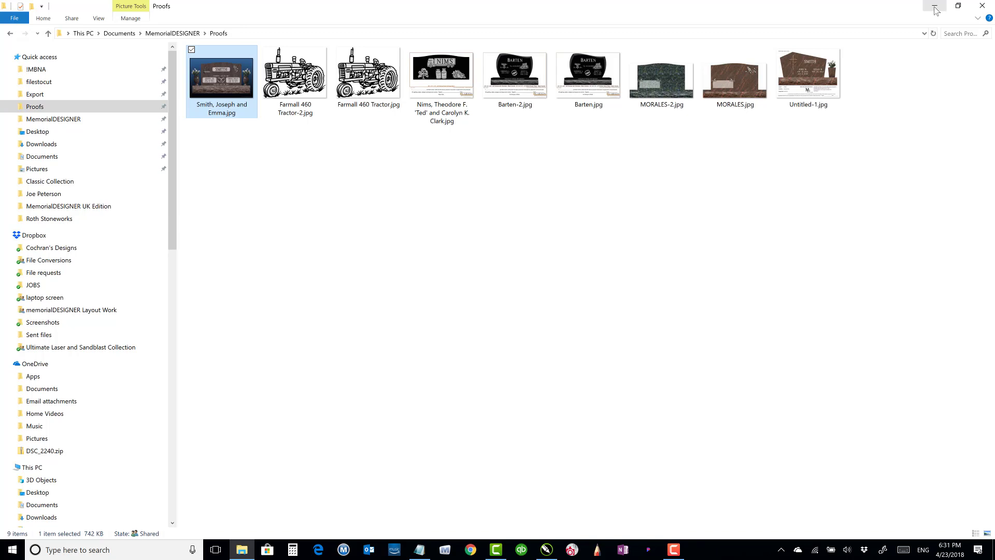
{"action": "left_click", "coordinate": [936, 9]}
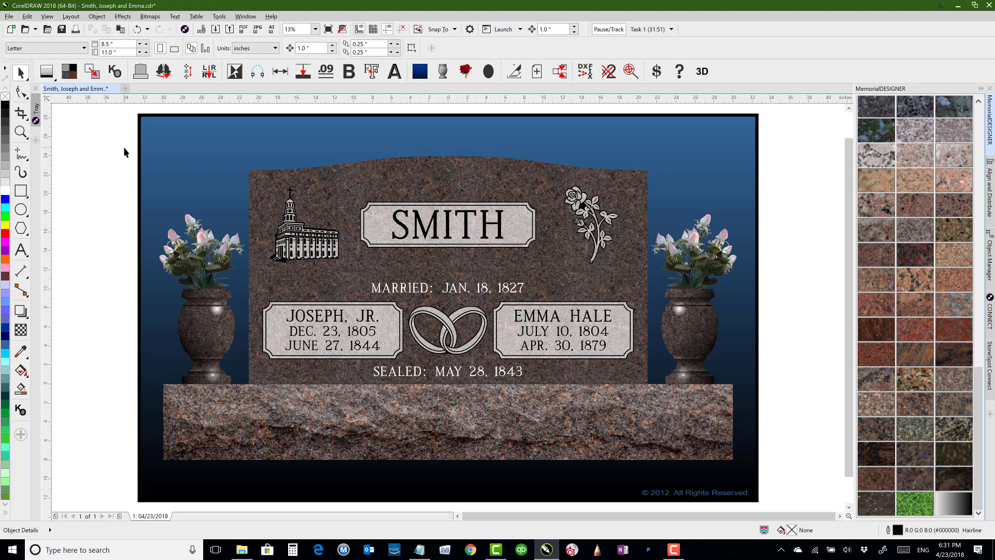
Step: Add a vertical dimension from the headstone's top centre to its bottom edge, placed outside the background beside the left-hand vase
{"action": "left_click", "coordinate": [26, 277]}
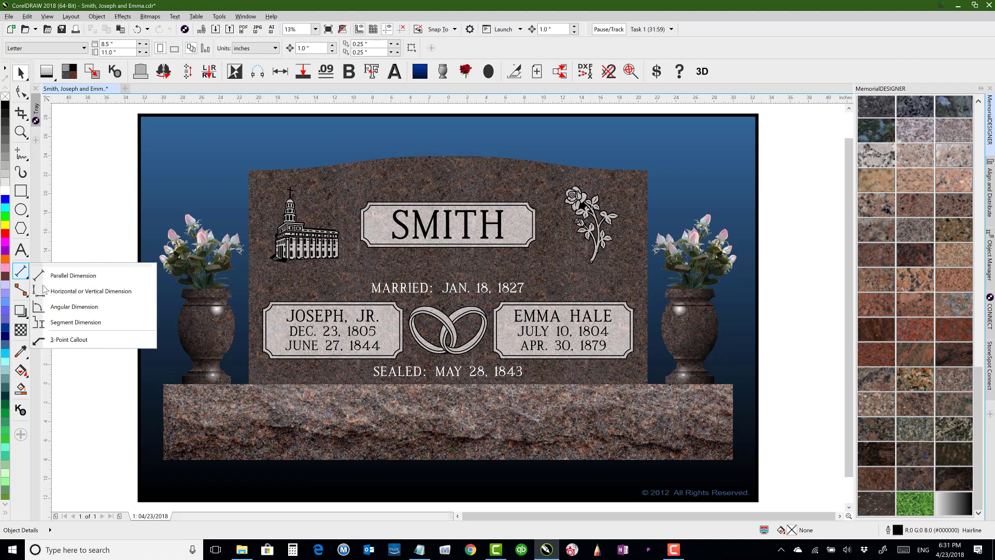
{"action": "left_click", "coordinate": [75, 291]}
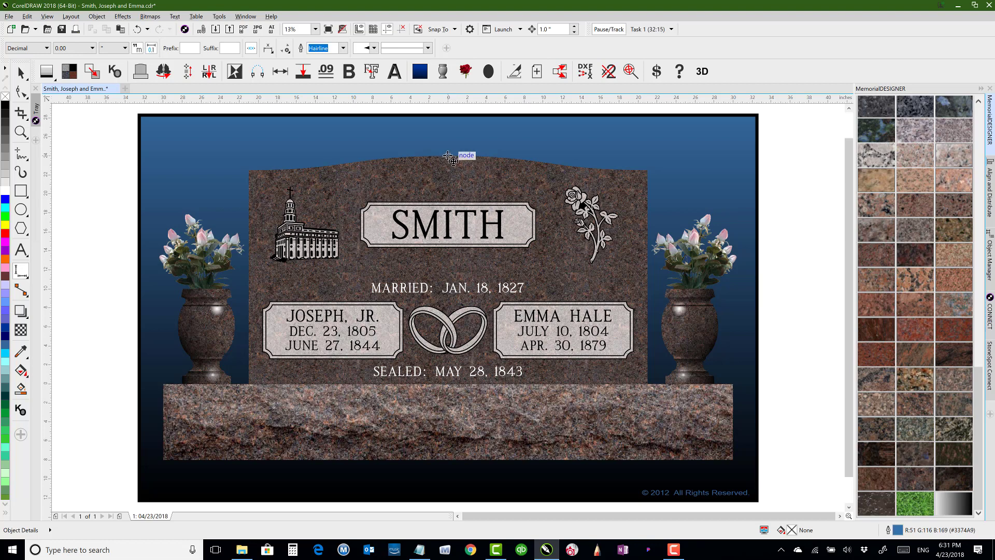
{"action": "left_click_drag", "start_coordinate": [448, 156], "coordinate": [450, 386]}
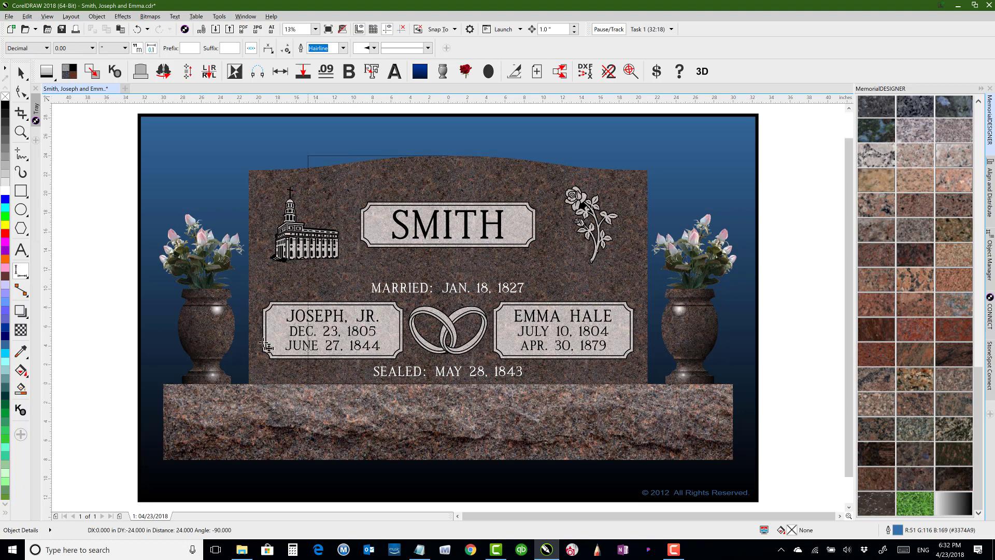
{"action": "left_click", "coordinate": [107, 297]}
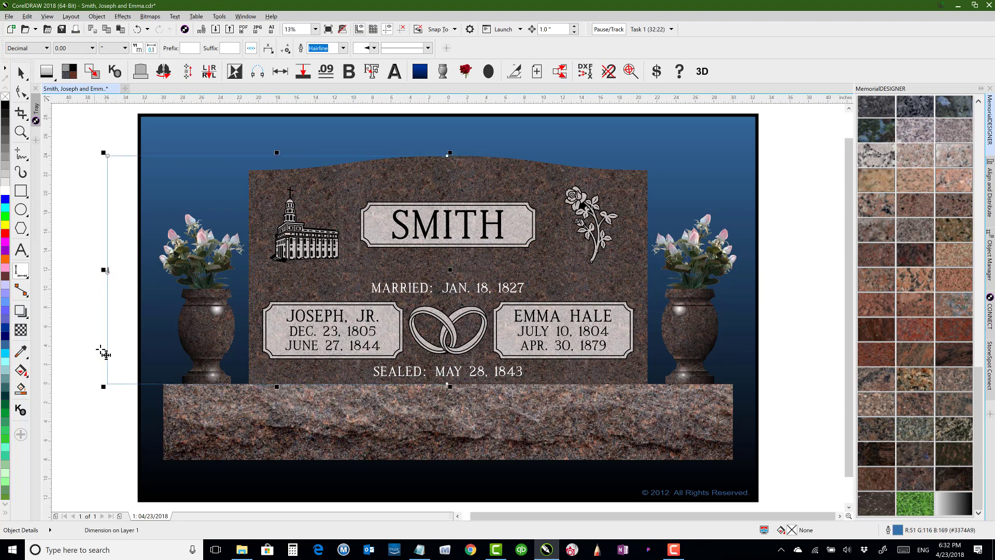
Step: Delete the blue gradient background behind the headstone design
{"action": "left_click", "coordinate": [23, 76]}
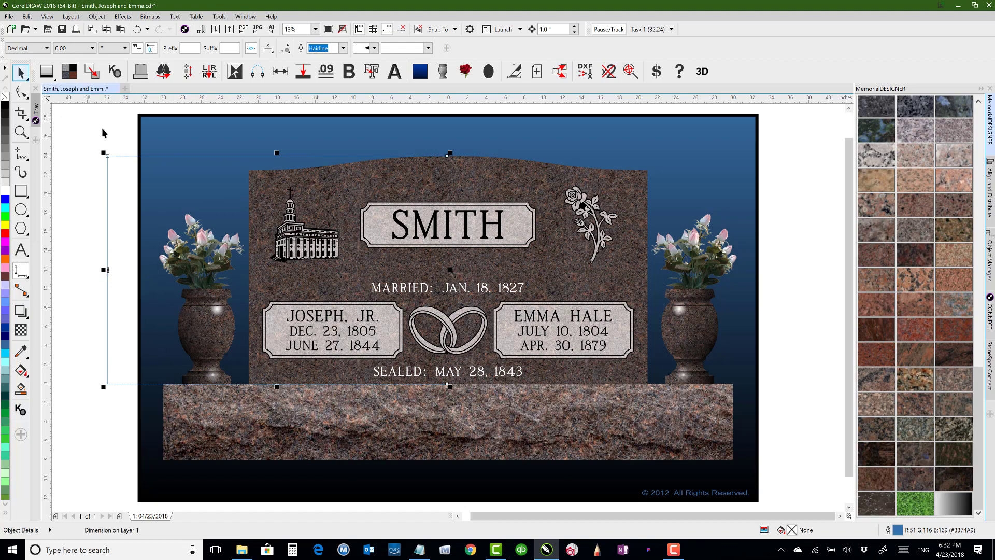
{"action": "left_click", "coordinate": [160, 139]}
{"action": "key", "text": "Delete"}
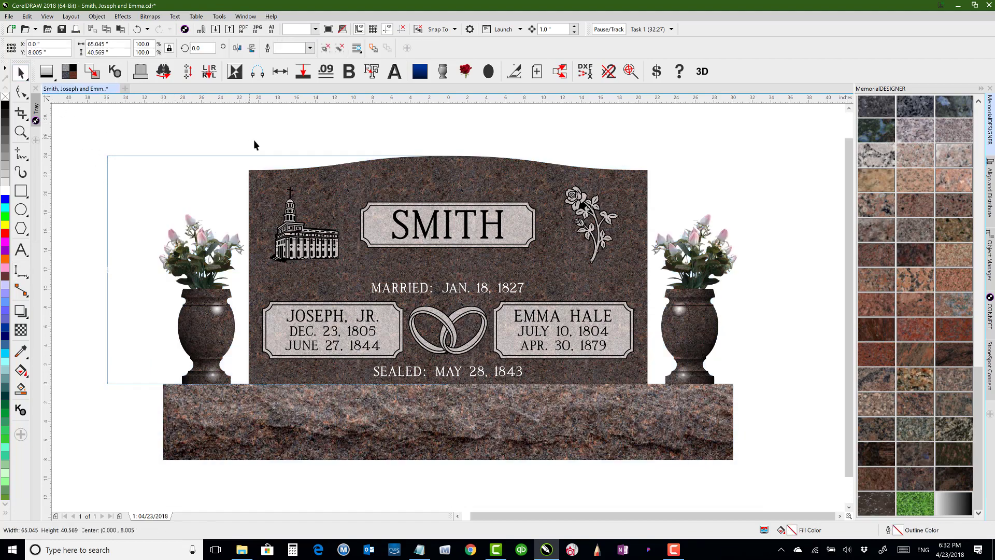
Step: Inspect the headstone's height dimension line and its text label
{"action": "left_click", "coordinate": [143, 156]}
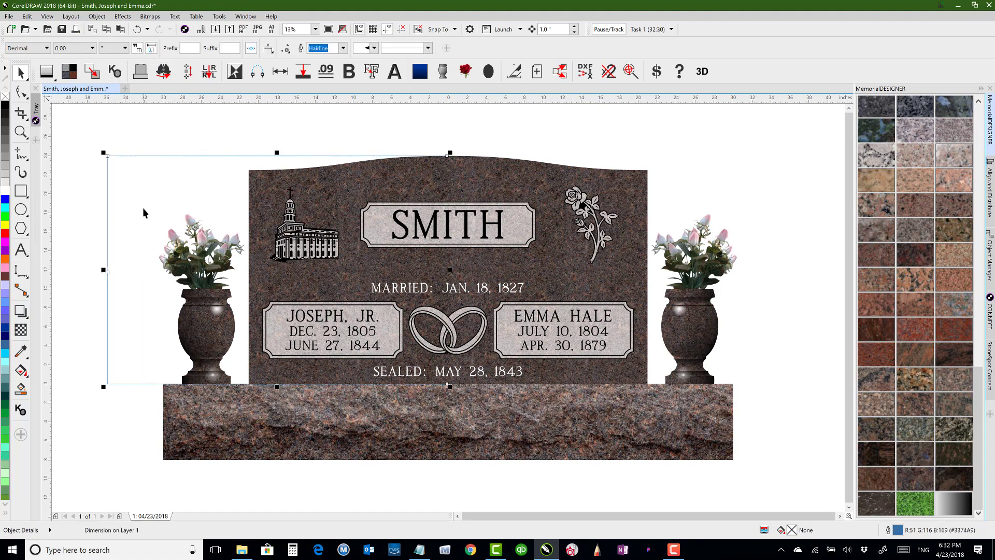
{"action": "left_click", "coordinate": [129, 260]}
{"action": "left_click", "coordinate": [107, 268]}
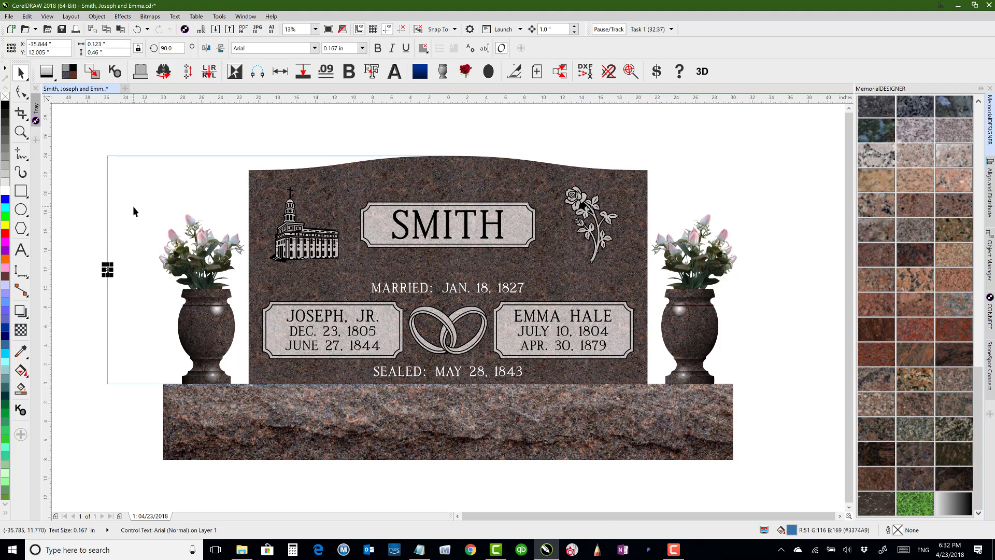
{"action": "left_click", "coordinate": [107, 181]}
{"action": "left_click", "coordinate": [133, 198]}
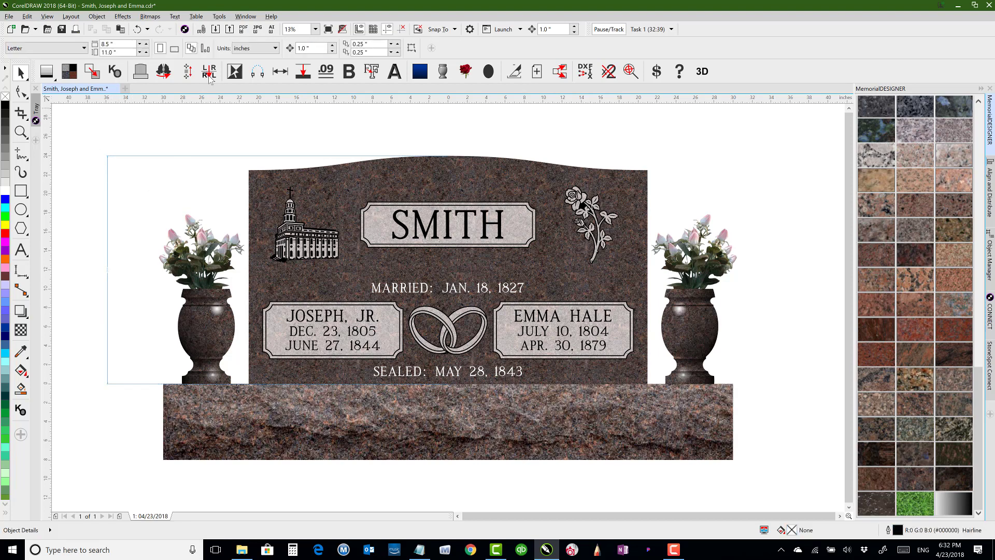
Step: Open Object Styles and display the Dimension style under the default object properties
{"action": "left_click", "coordinate": [240, 18]}
{"action": "mouse_move", "coordinate": [227, 20]}
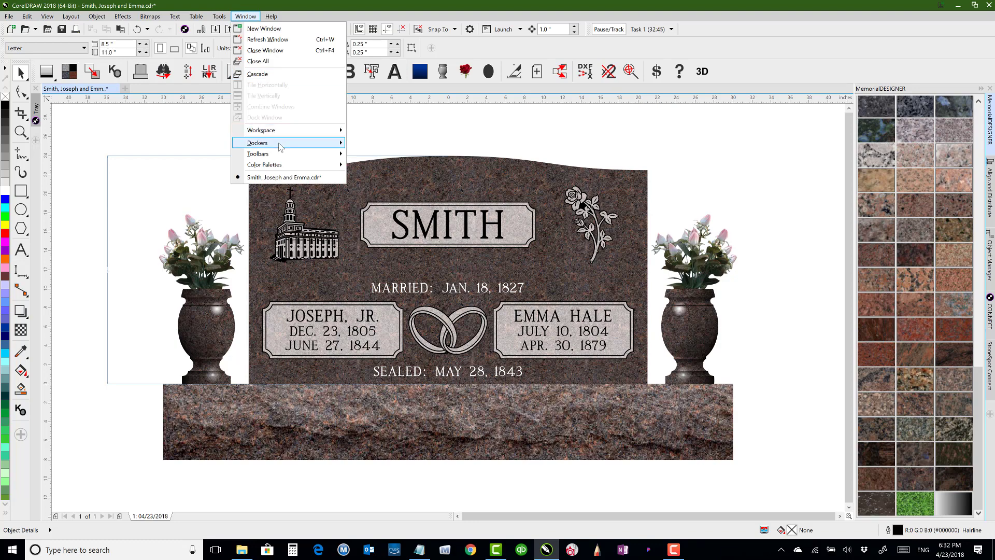
{"action": "mouse_move", "coordinate": [280, 144]}
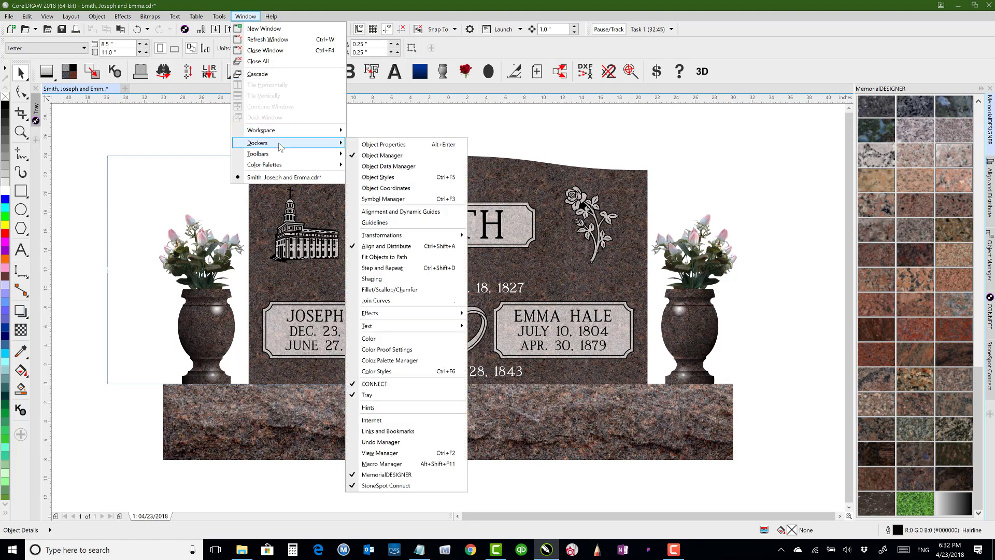
{"action": "left_click", "coordinate": [392, 177]}
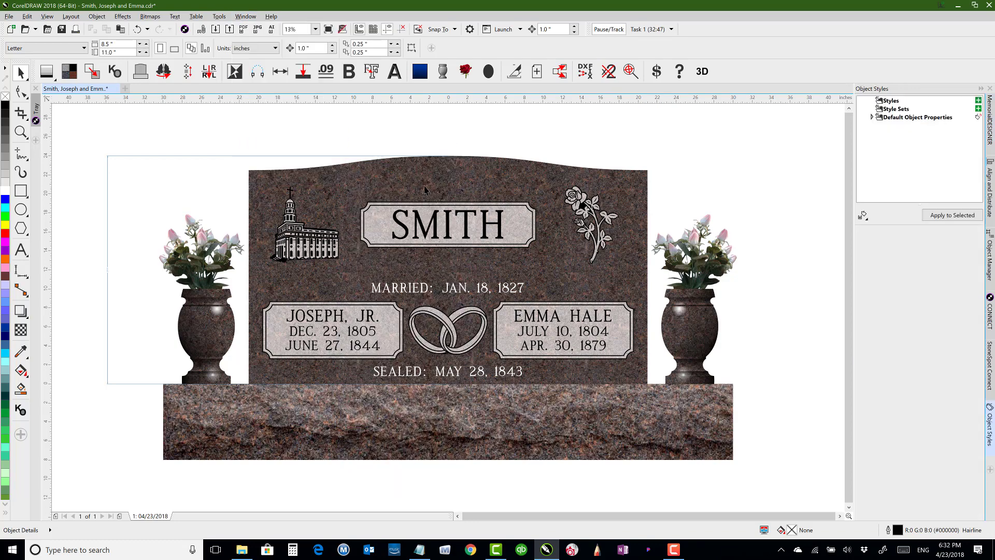
{"action": "left_click", "coordinate": [873, 118]}
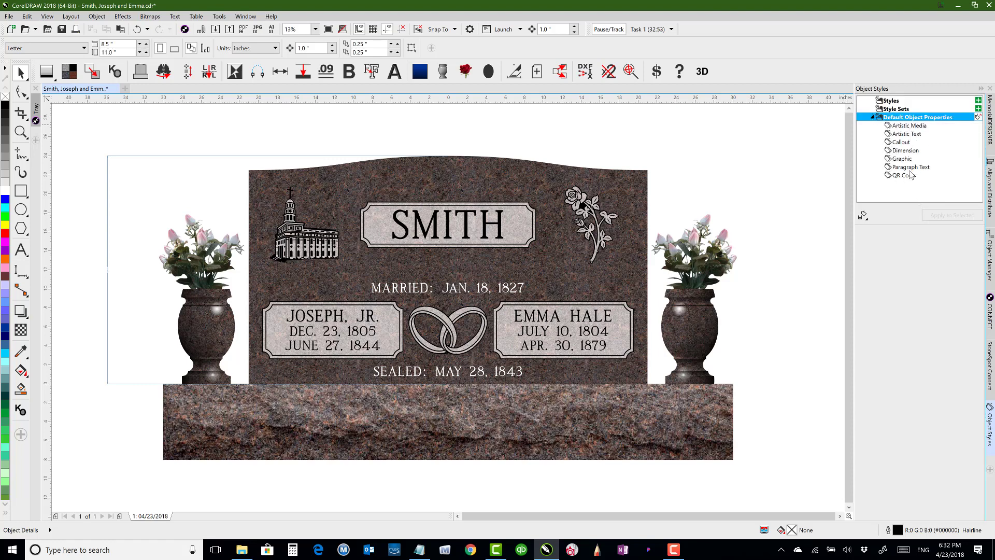
{"action": "left_click", "coordinate": [911, 152]}
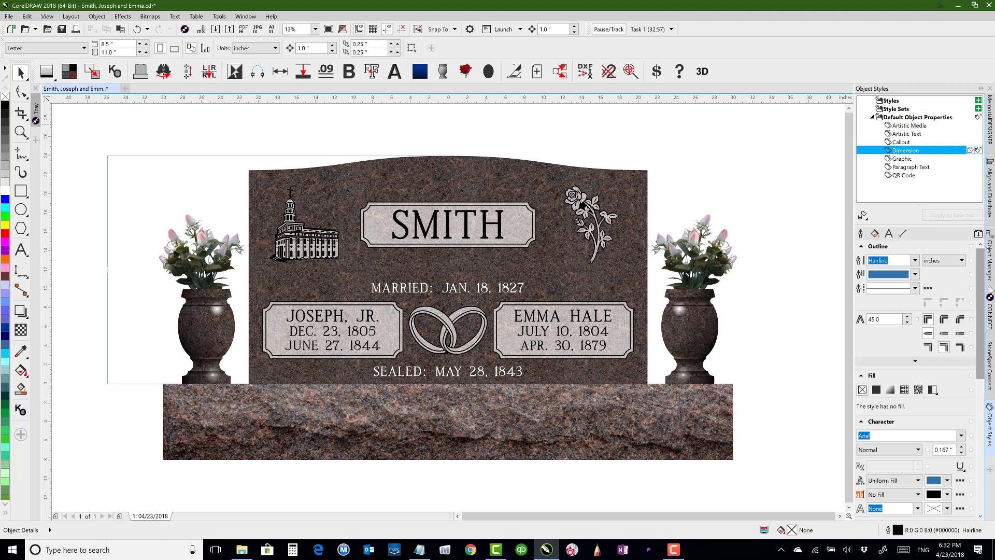
Step: Set the default Dimension style's text size to 1.0 inch and its outline width to 0.028 in
{"action": "scroll", "coordinate": [981, 289], "scroll_direction": "down", "scroll_amount": 5}
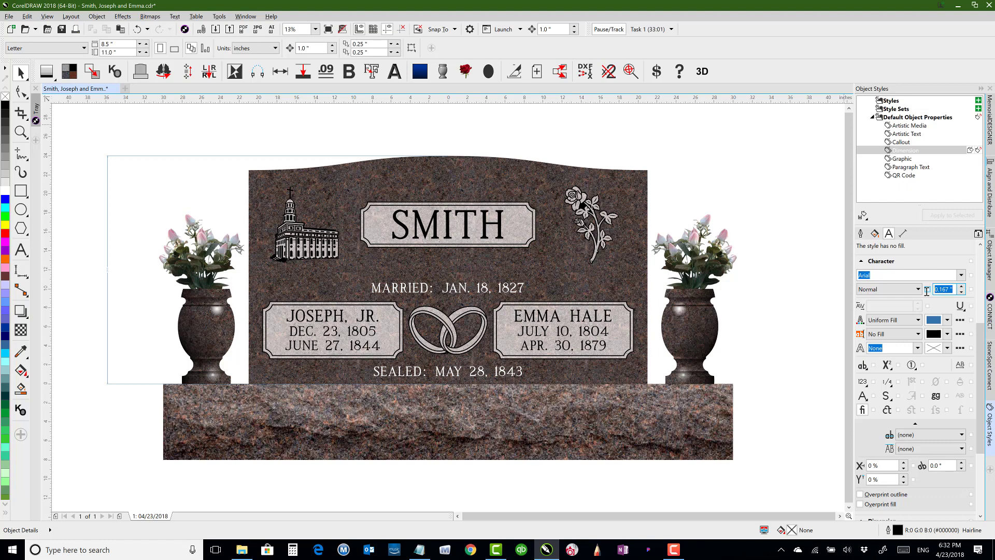
{"action": "type", "text": "1"}
{"action": "scroll", "coordinate": [902, 310], "scroll_direction": "up", "scroll_amount": 3}
{"action": "scroll", "coordinate": [911, 317], "scroll_direction": "up", "scroll_amount": 3}
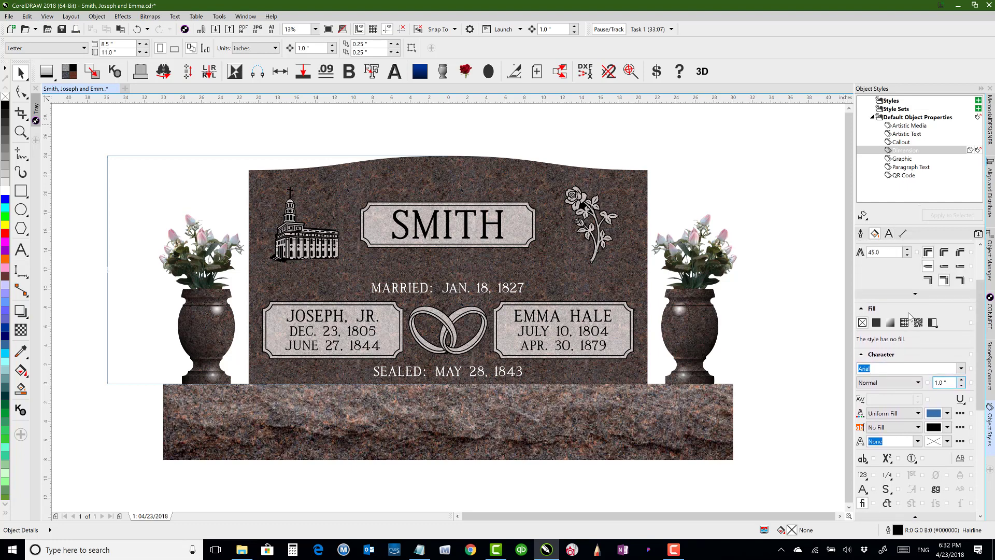
{"action": "scroll", "coordinate": [979, 285], "scroll_direction": "up", "scroll_amount": 2}
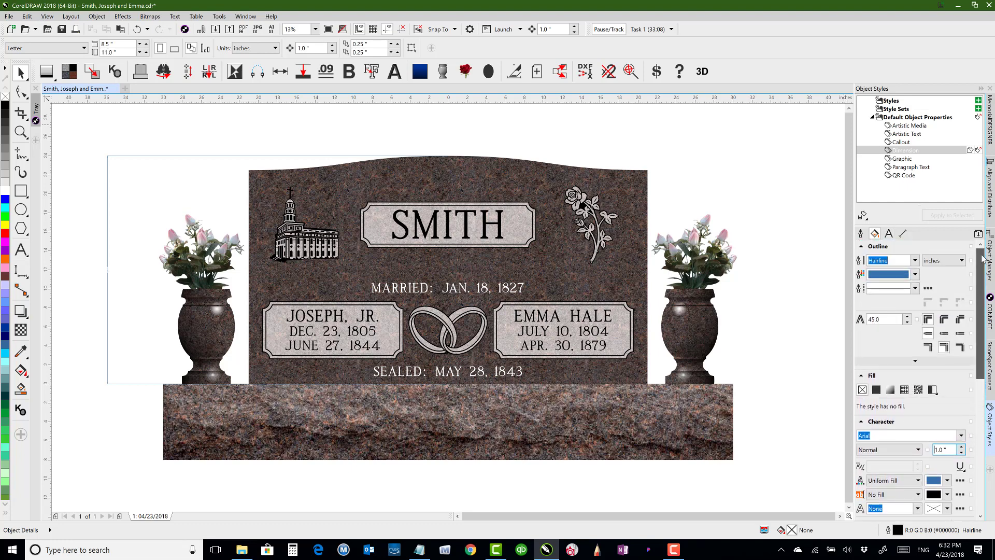
{"action": "left_click", "coordinate": [915, 261]}
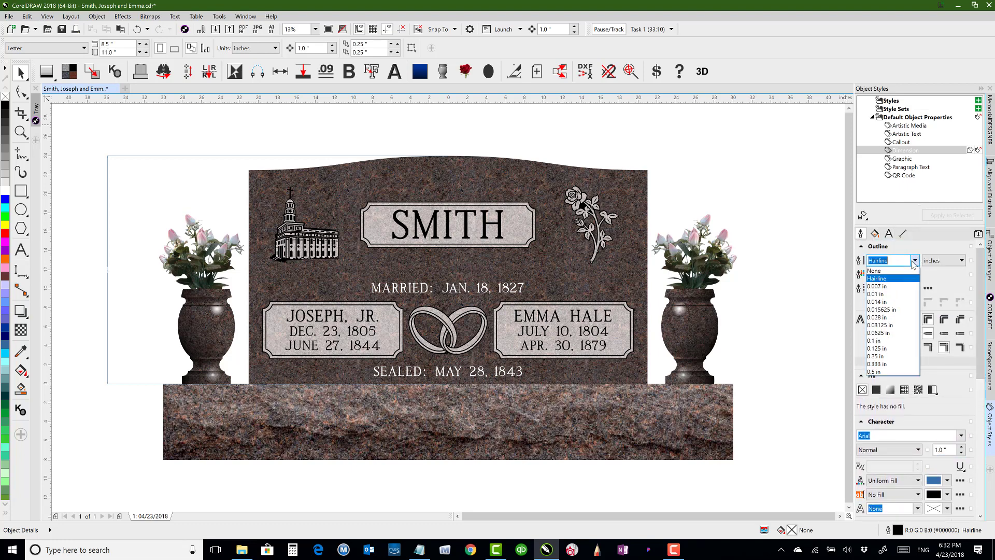
{"action": "left_click", "coordinate": [891, 317]}
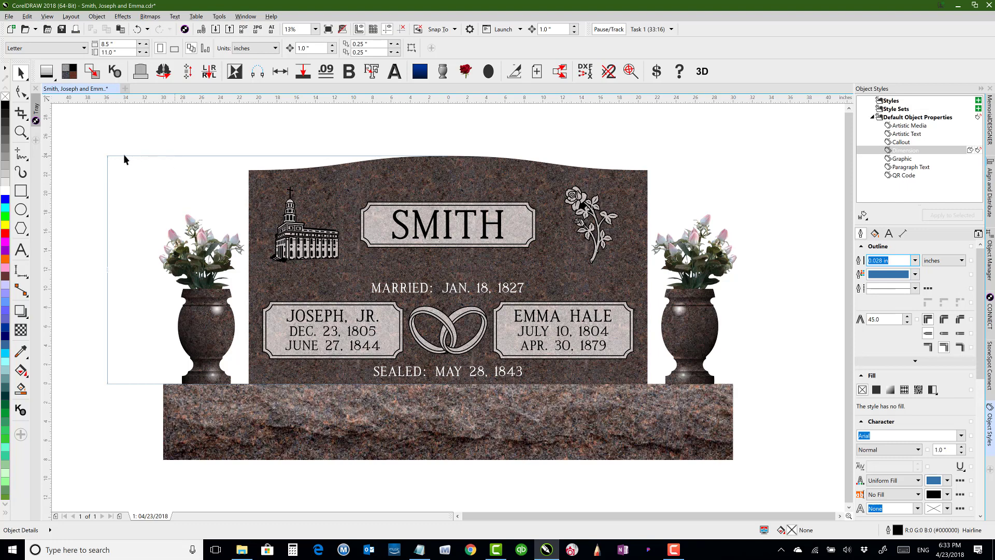
Step: Apply the edited Dimension style to the headstone height dimension's text label and its line
{"action": "left_click", "coordinate": [108, 158]}
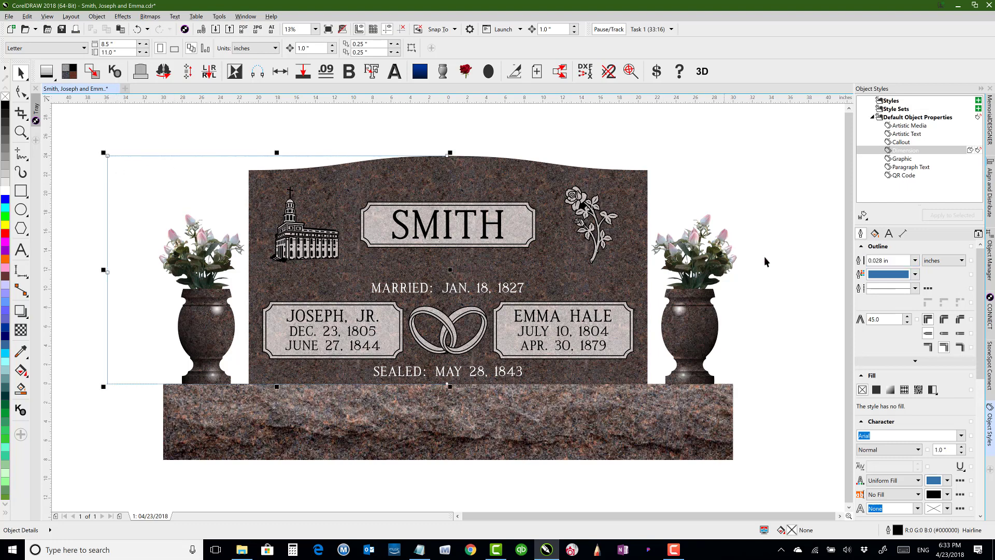
{"action": "left_click", "coordinate": [88, 226]}
{"action": "left_click_drag", "start_coordinate": [88, 134], "coordinate": [143, 382]}
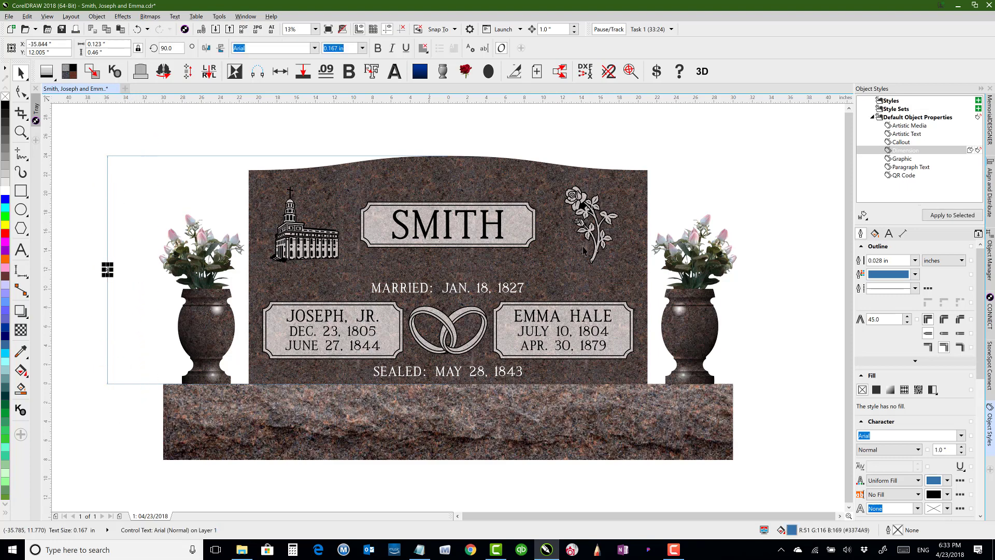
{"action": "left_click", "coordinate": [946, 218]}
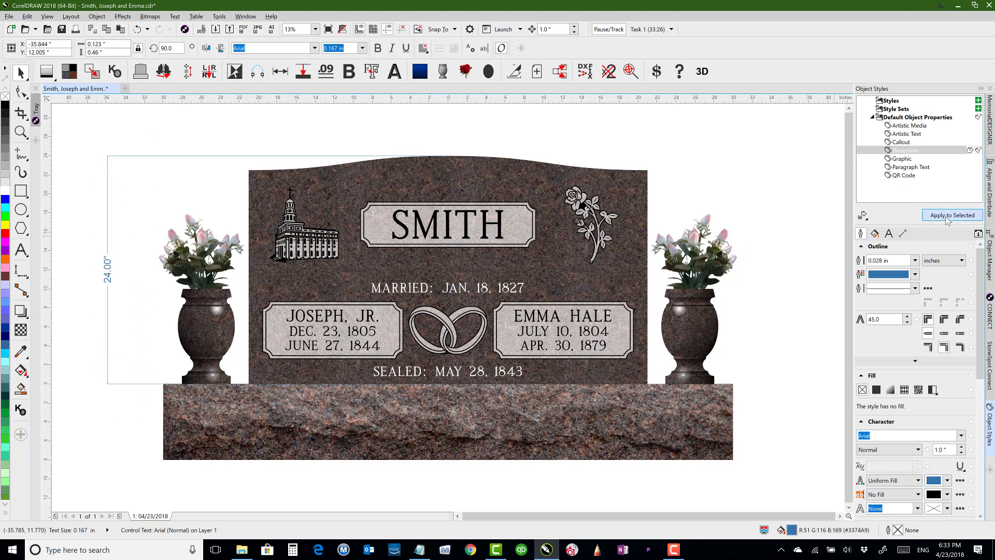
{"action": "left_click", "coordinate": [107, 209]}
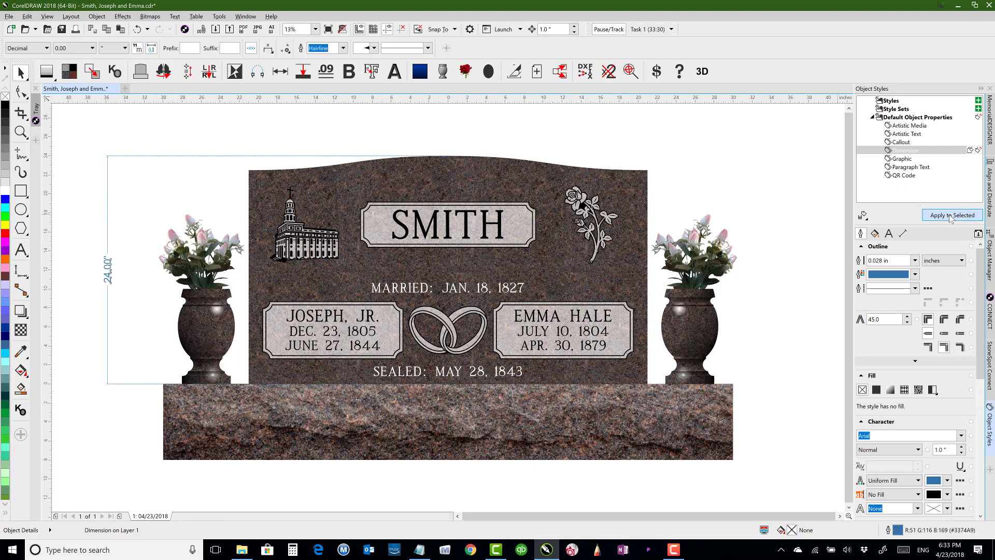
{"action": "left_click", "coordinate": [951, 216]}
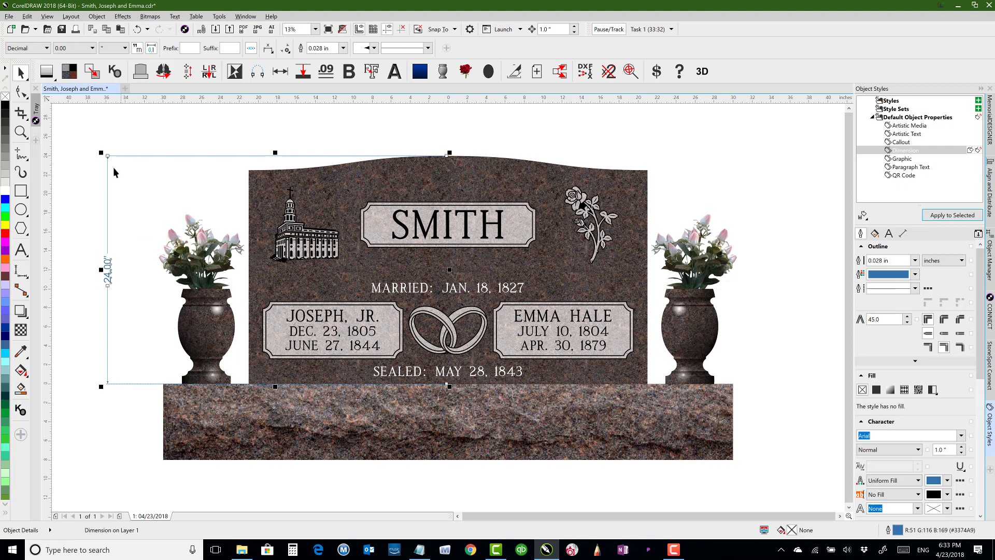
Step: Set the Dimension style's outline width to 0.125 in and apply it to the headstone height dimension
{"action": "left_click", "coordinate": [151, 139]}
{"action": "left_click", "coordinate": [106, 156]}
{"action": "left_click", "coordinate": [916, 260]}
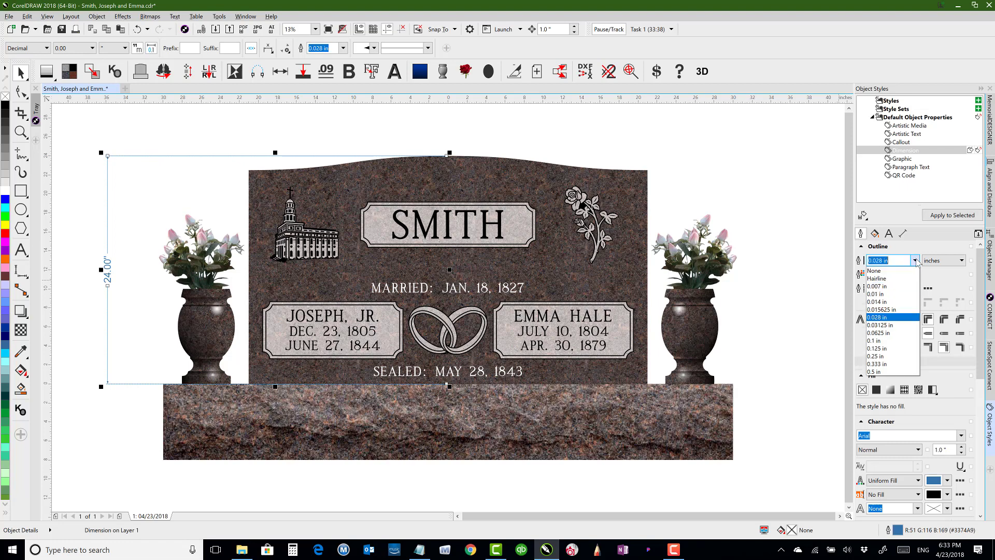
{"action": "left_click", "coordinate": [891, 348]}
{"action": "left_click", "coordinate": [953, 215]}
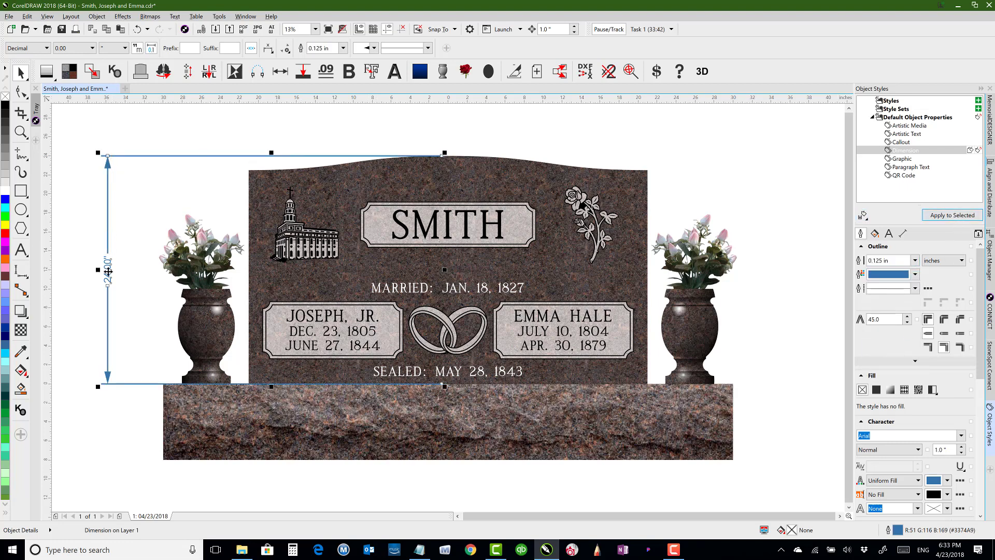
Step: Set the Dimension style's text size to 2.0 inches and apply it to the headstone height dimension
{"action": "scroll", "coordinate": [931, 377], "scroll_direction": "down", "scroll_amount": 3}
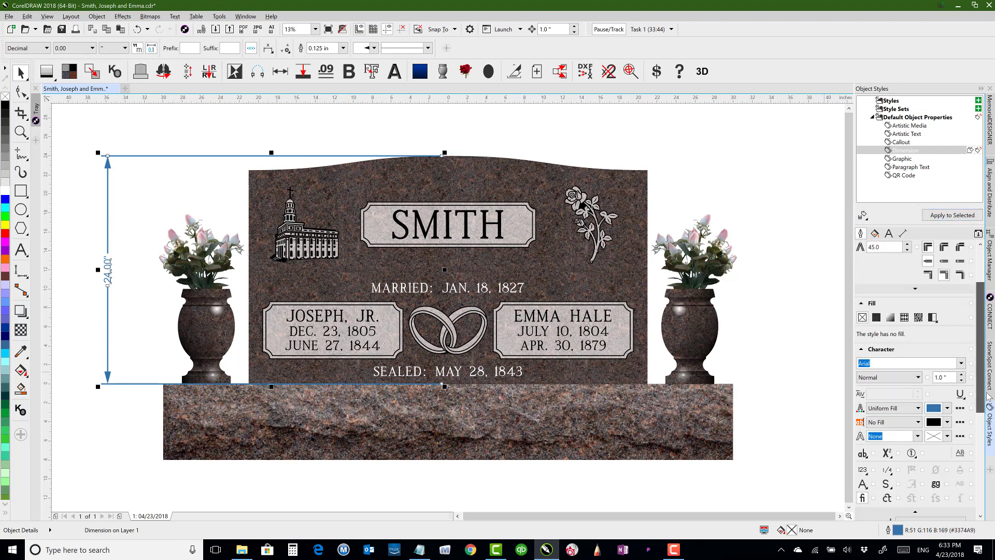
{"action": "left_click", "coordinate": [952, 323]}
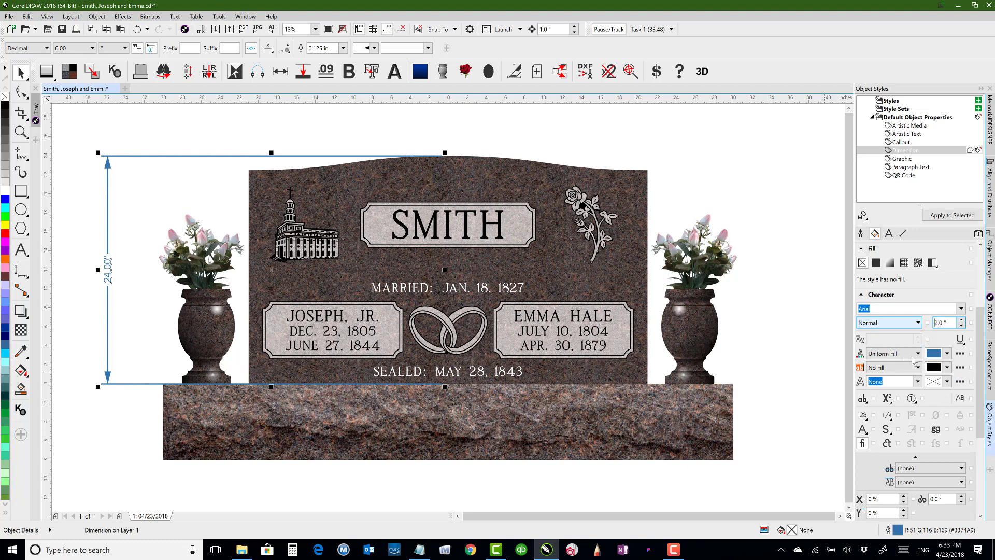
{"action": "left_click", "coordinate": [951, 215]}
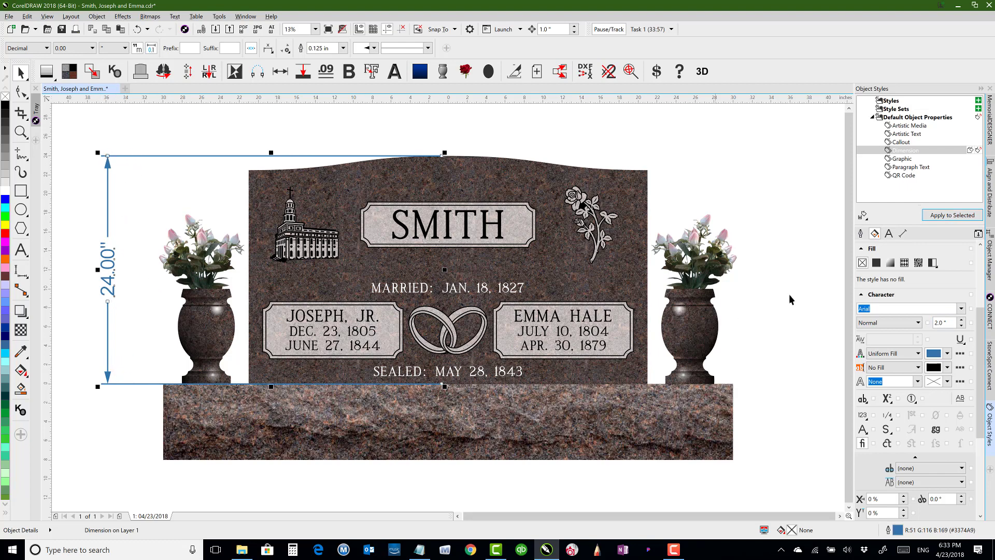
Step: Save the Dimension style's properties as the default for new documents
{"action": "left_click", "coordinate": [971, 150]}
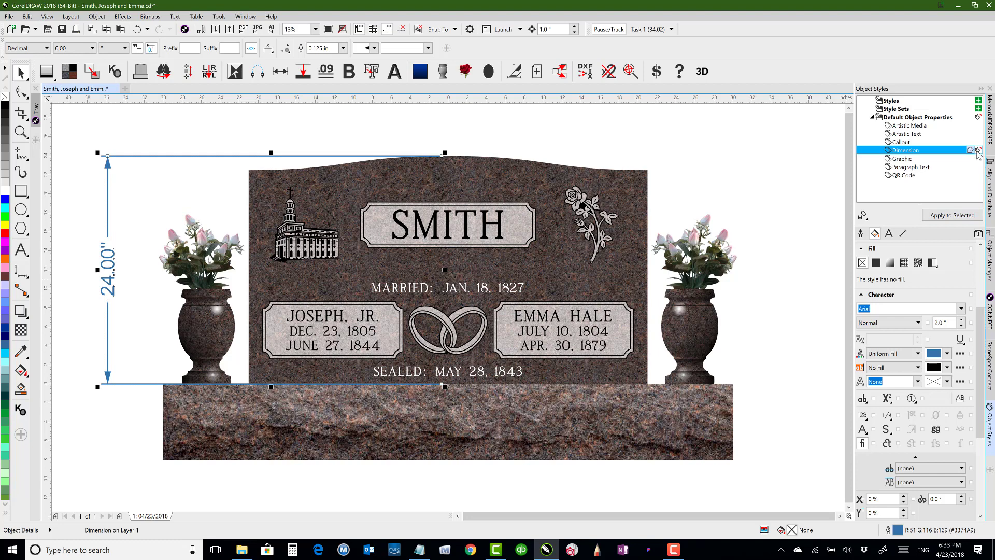
{"action": "left_click", "coordinate": [979, 158]}
{"action": "left_click", "coordinate": [976, 150]}
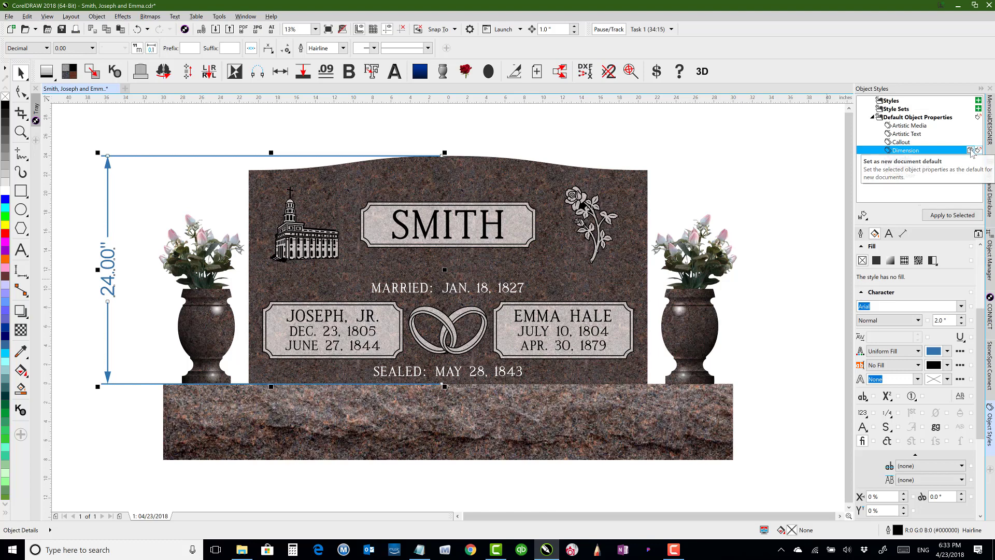
{"action": "left_click", "coordinate": [971, 151]}
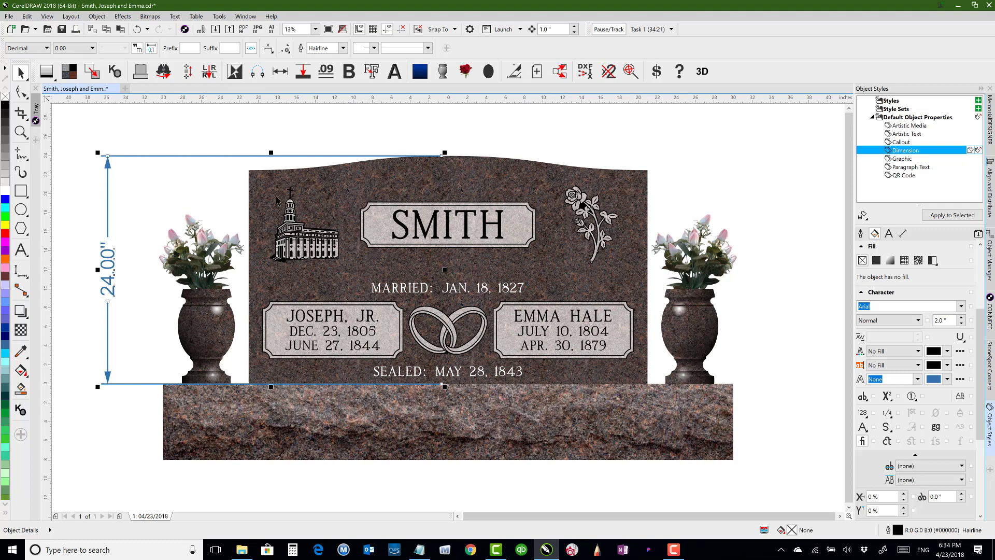
Step: Add a horizontal dimension across the headstone's width, from its upper left corner to its upper right corner, placed above the stone
{"action": "left_click", "coordinate": [187, 203]}
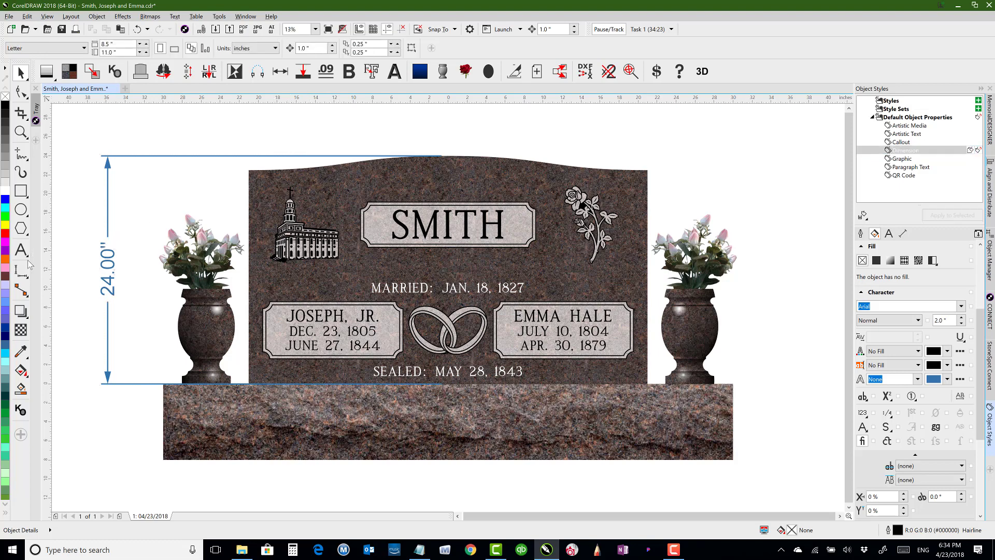
{"action": "key", "text": "space"}
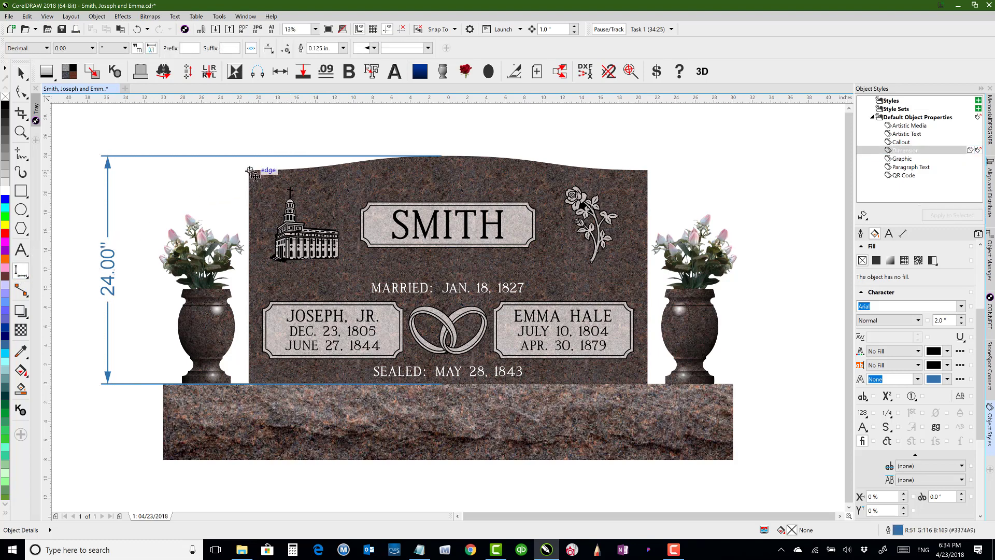
{"action": "left_click_drag", "start_coordinate": [251, 172], "coordinate": [650, 167]}
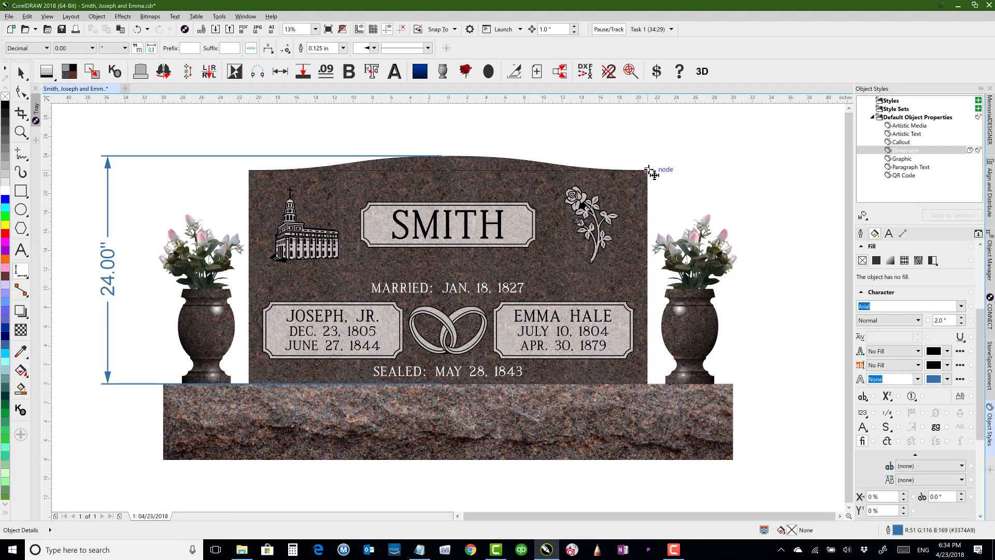
{"action": "left_click", "coordinate": [458, 140]}
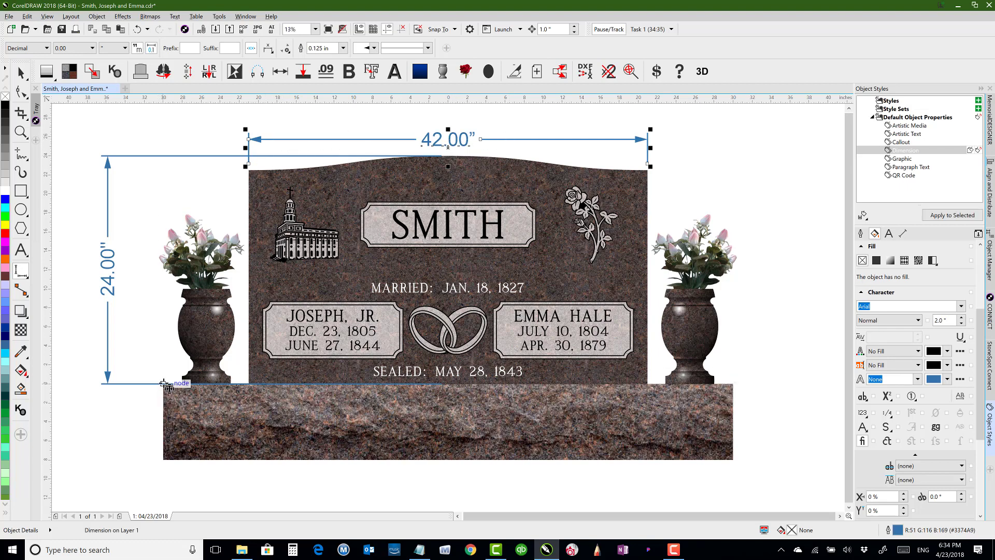
Step: Dimension the granite base's height beside its left end and its full width below its bottom edge
{"action": "left_click_drag", "start_coordinate": [168, 390], "coordinate": [166, 461]}
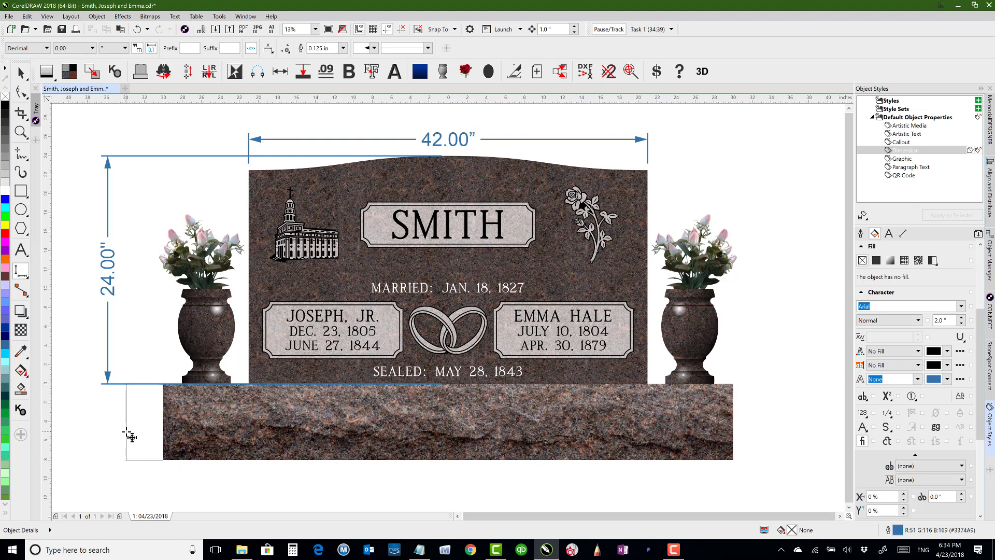
{"action": "left_click", "coordinate": [129, 437]}
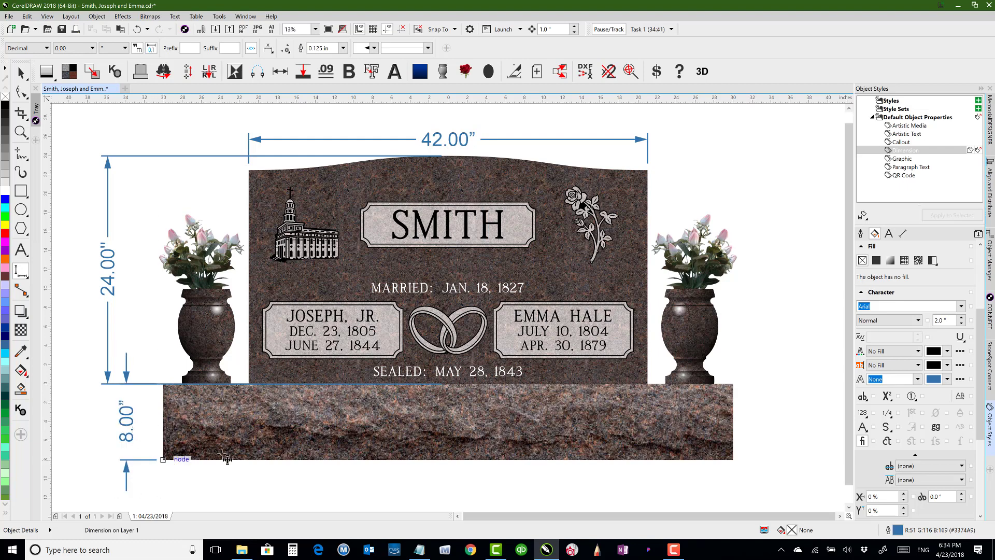
{"action": "left_click_drag", "start_coordinate": [163, 460], "coordinate": [732, 460]}
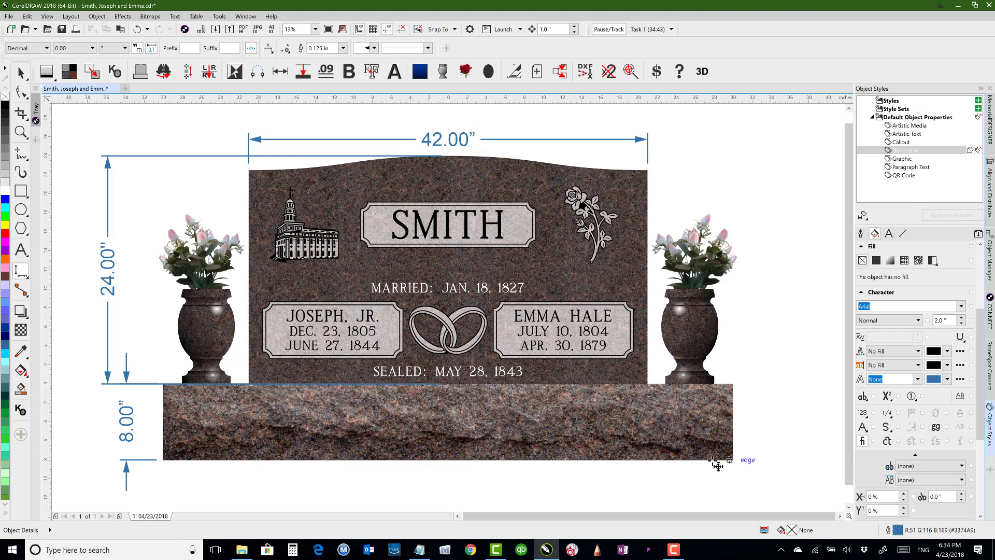
{"action": "left_click", "coordinate": [438, 489]}
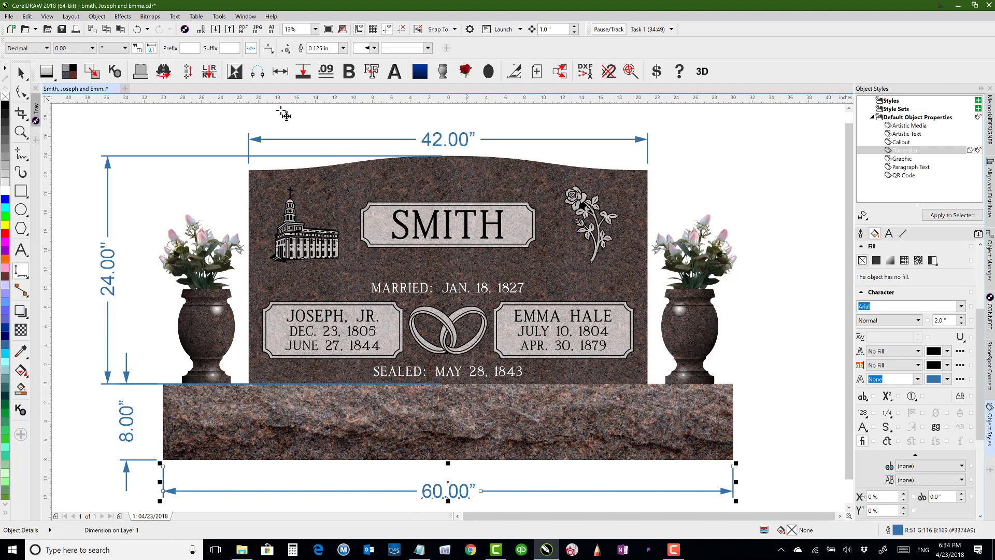
Step: Toggle the alignment guides, and add a vertical dimension for the lettering height of the MARRIED line, placed beyond the right vase
{"action": "left_click", "coordinate": [47, 16]}
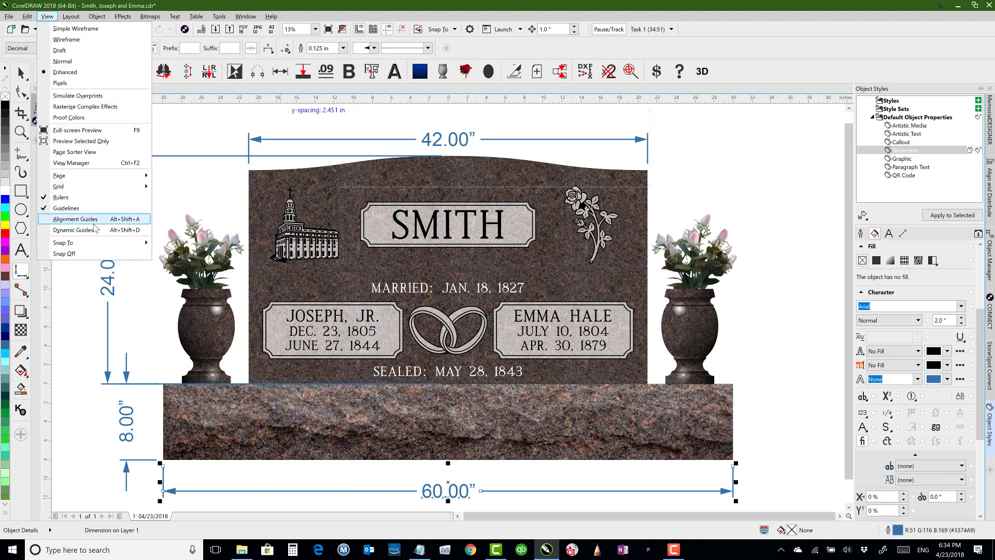
{"action": "left_click", "coordinate": [77, 219]}
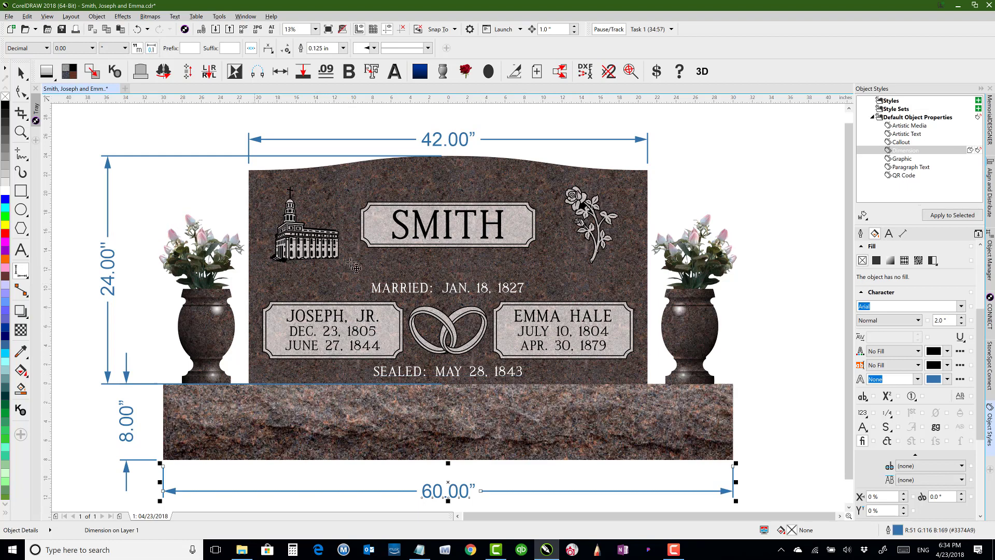
{"action": "key", "text": "Escape"}
{"action": "left_click", "coordinate": [466, 294]}
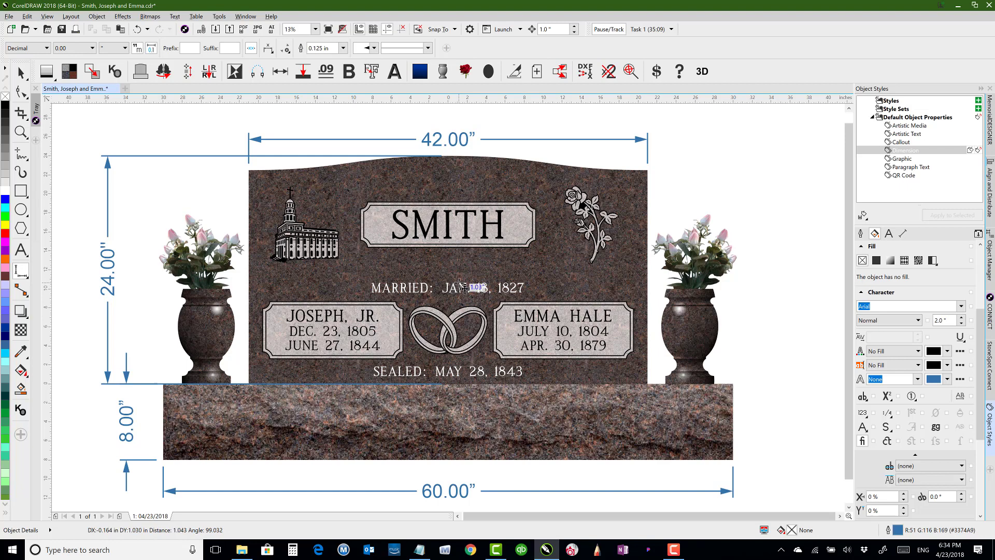
{"action": "key", "text": "Escape"}
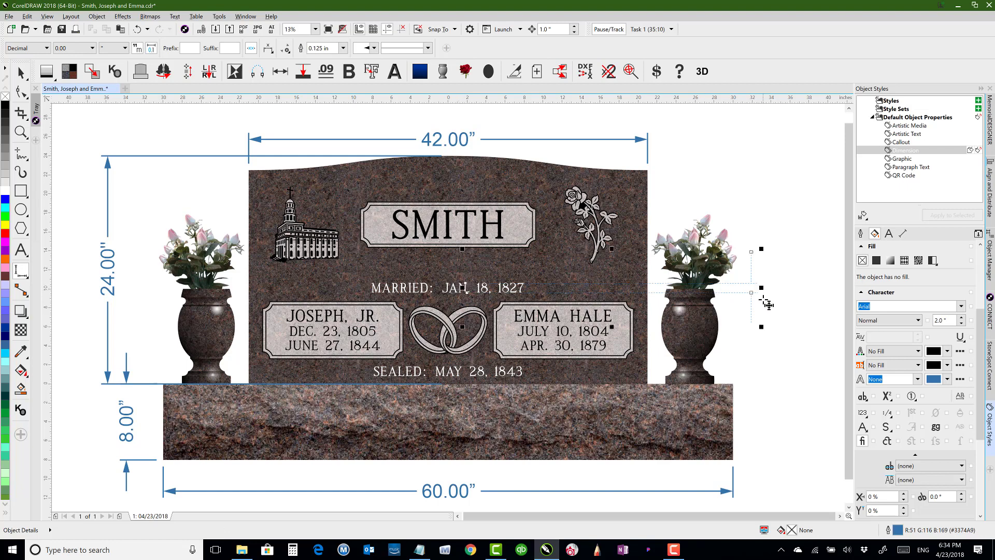
{"action": "left_click", "coordinate": [754, 294]}
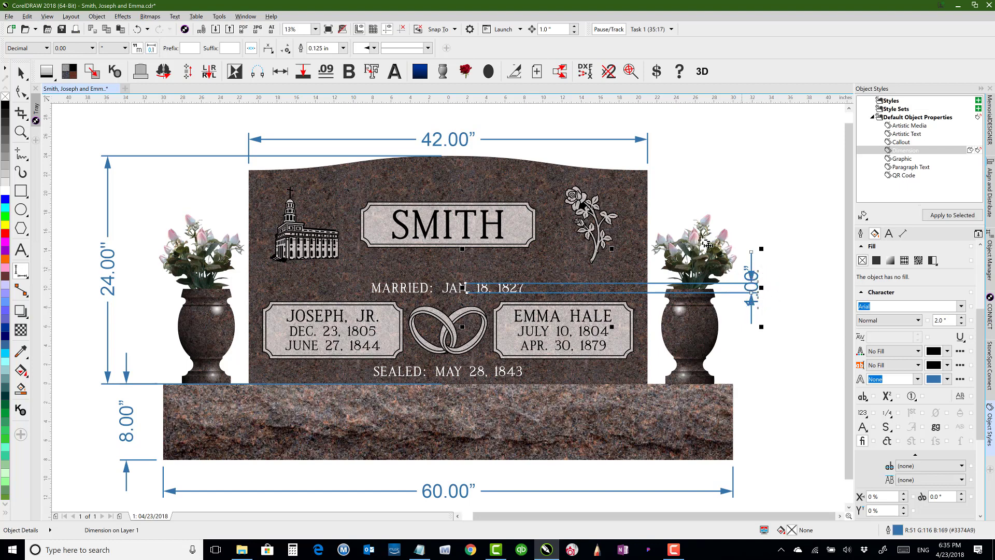
Step: Force the MARRIED line dimension's text horizontal and remove its outline so that only the number shows
{"action": "left_click", "coordinate": [268, 50]}
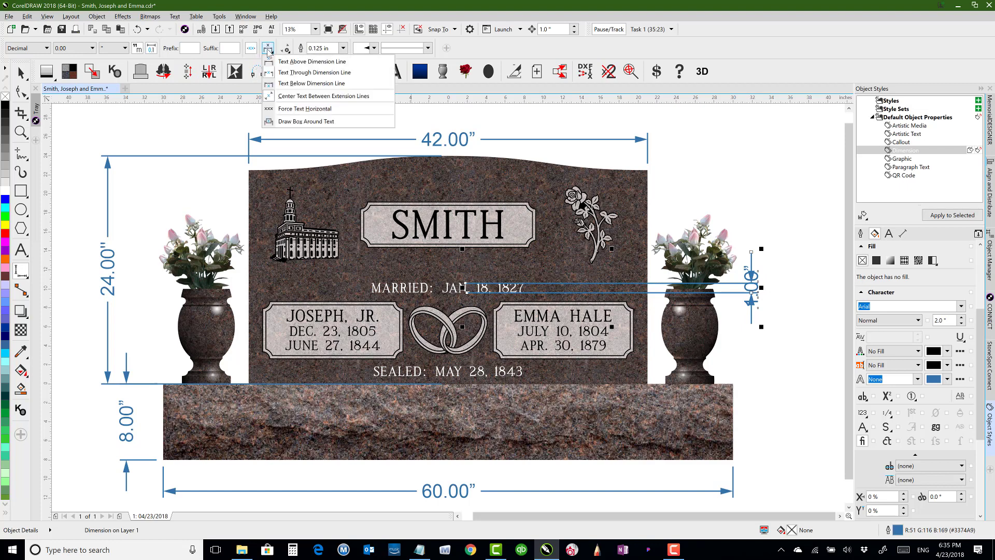
{"action": "left_click", "coordinate": [290, 109]}
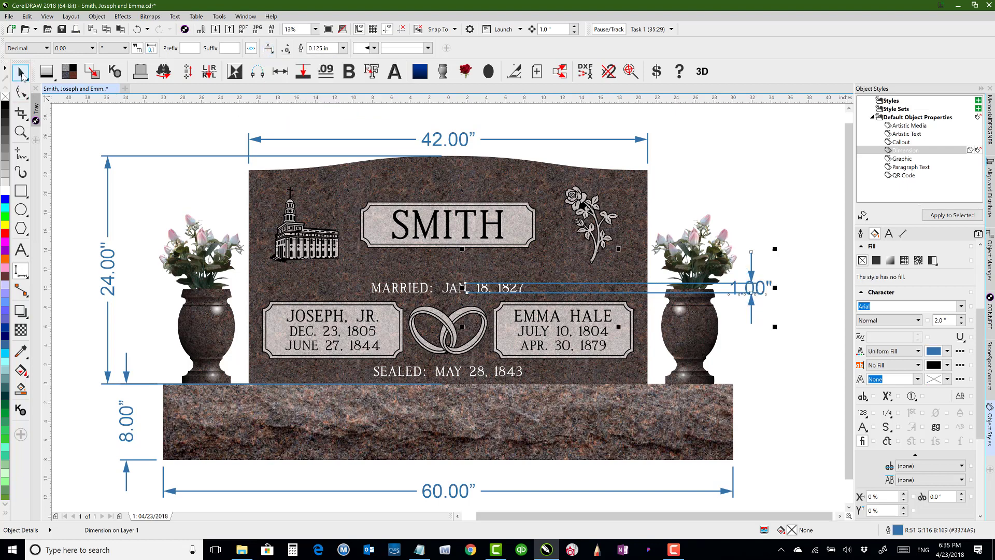
{"action": "left_click", "coordinate": [22, 75]}
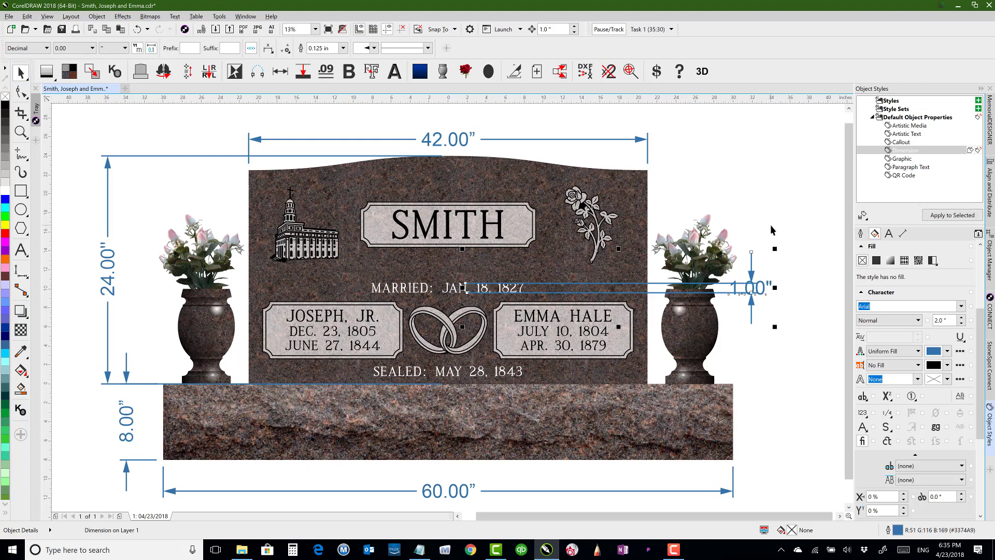
{"action": "left_click", "coordinate": [771, 226]}
{"action": "left_click", "coordinate": [657, 290]}
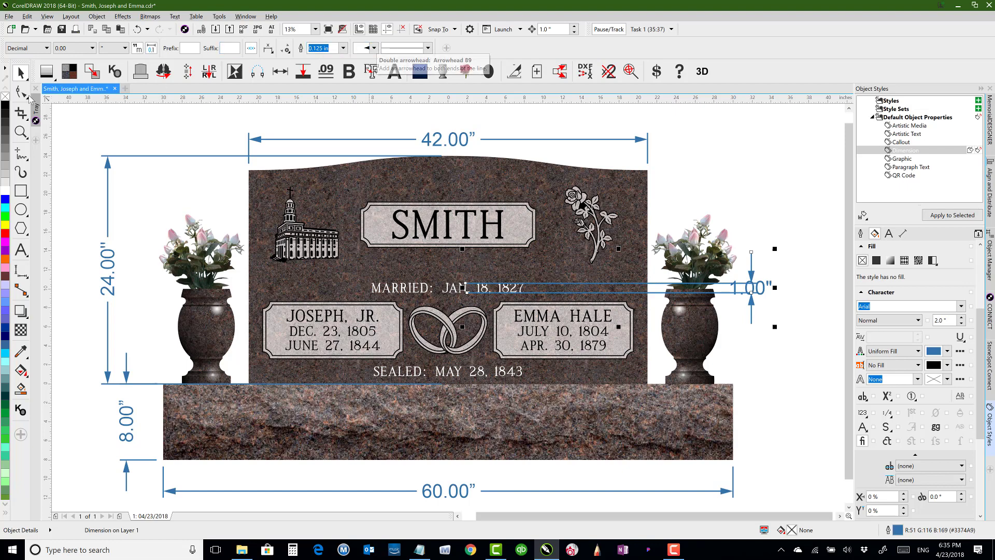
{"action": "right_click", "coordinate": [5, 97]}
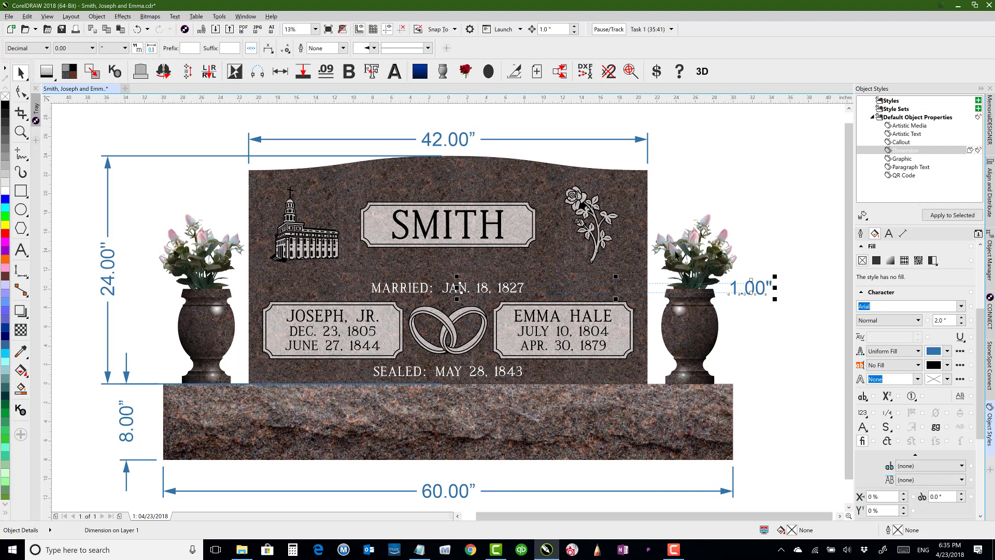
{"action": "left_click", "coordinate": [779, 212]}
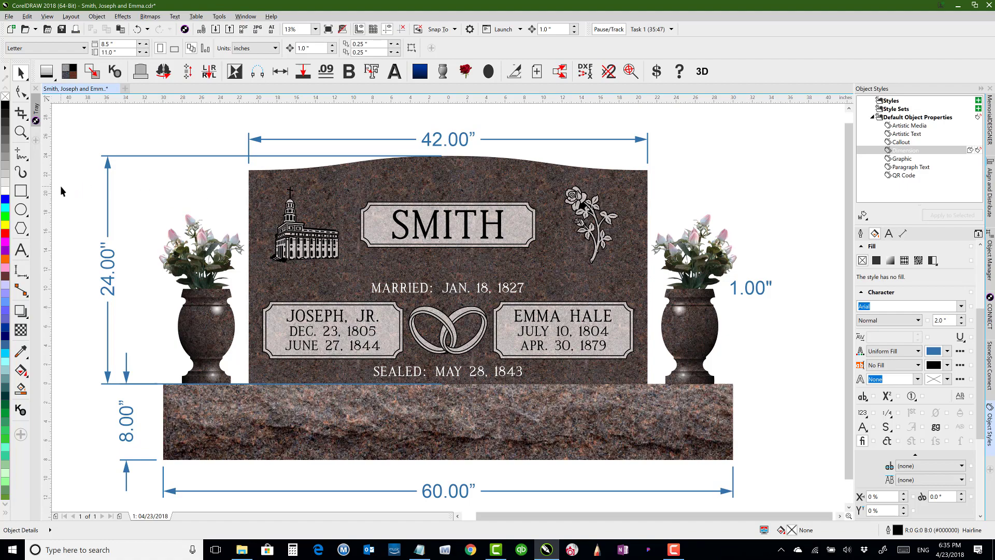
Step: Add a vertical dimension for the lettering height of the name in the right panel, placed beyond the right vase
{"action": "left_click", "coordinate": [28, 275]}
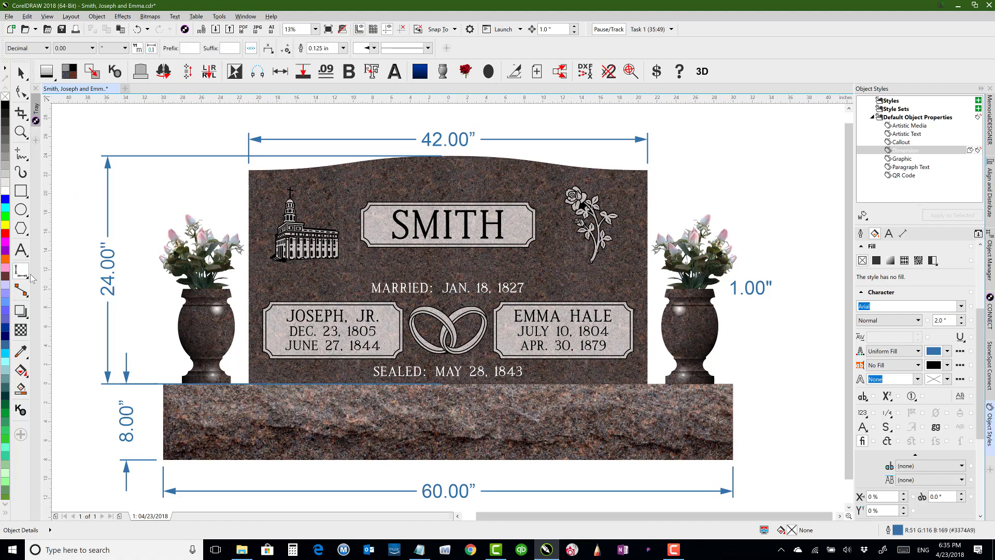
{"action": "scroll", "coordinate": [569, 326], "scroll_direction": "up", "scroll_amount": 1}
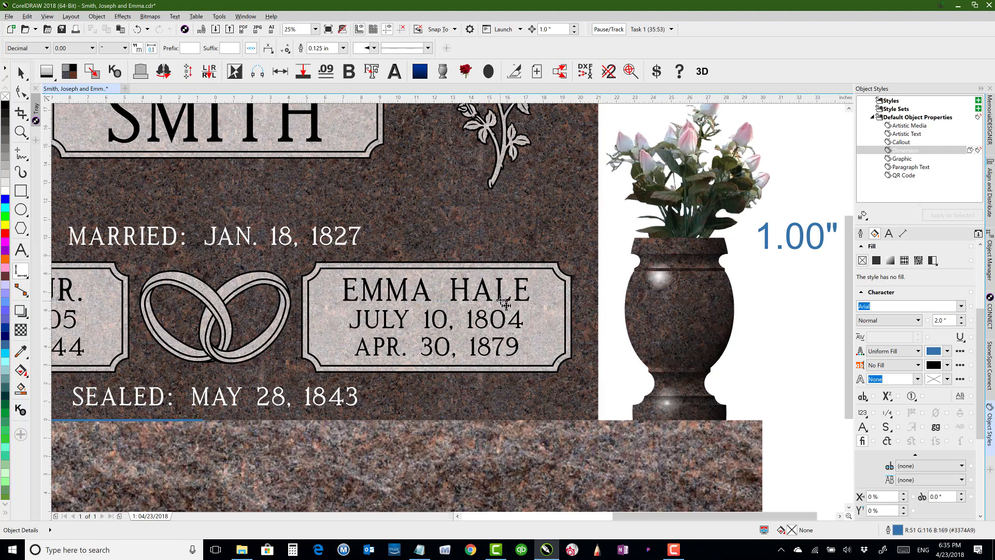
{"action": "left_click", "coordinate": [504, 305]}
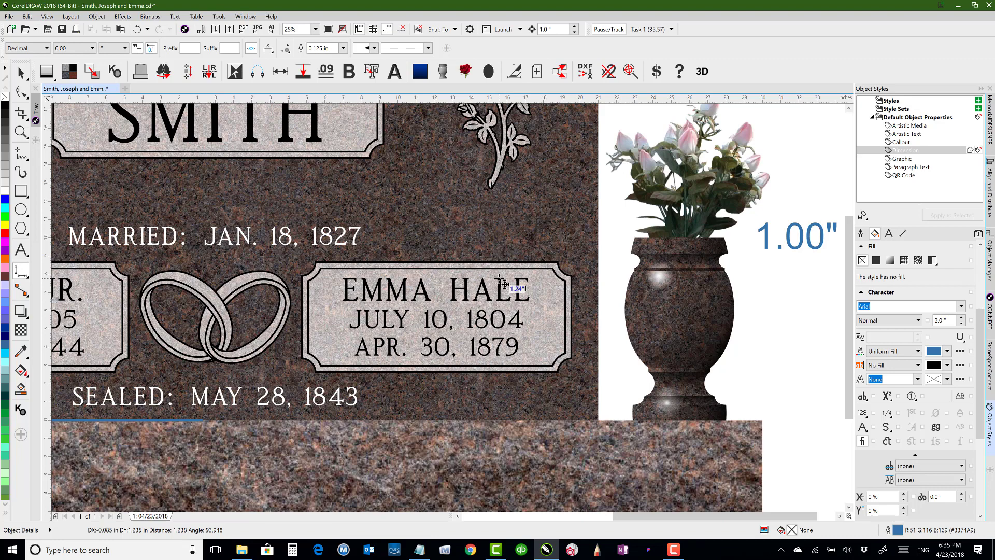
{"action": "left_click", "coordinate": [503, 282]}
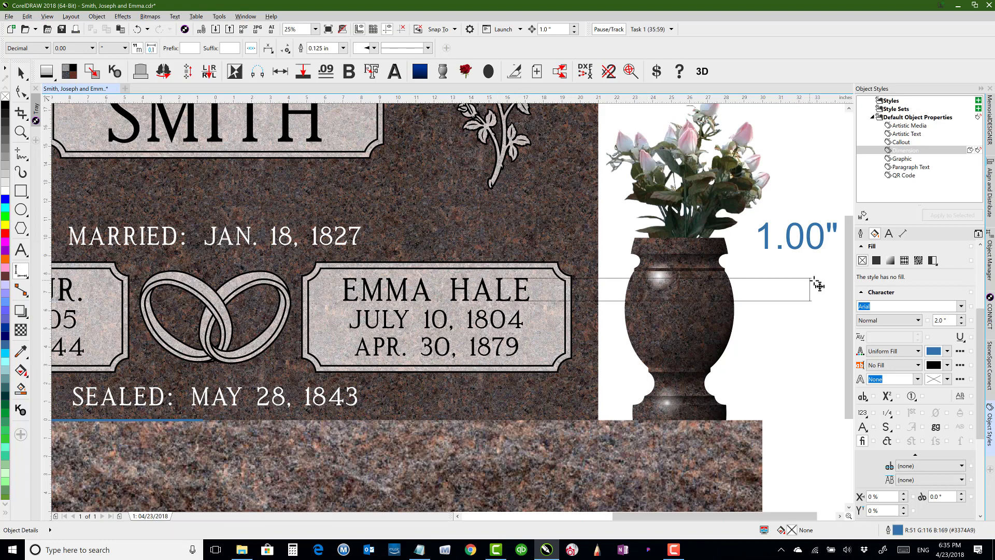
{"action": "left_click", "coordinate": [813, 285]}
{"action": "scroll", "coordinate": [792, 307], "scroll_direction": "down", "scroll_amount": 1}
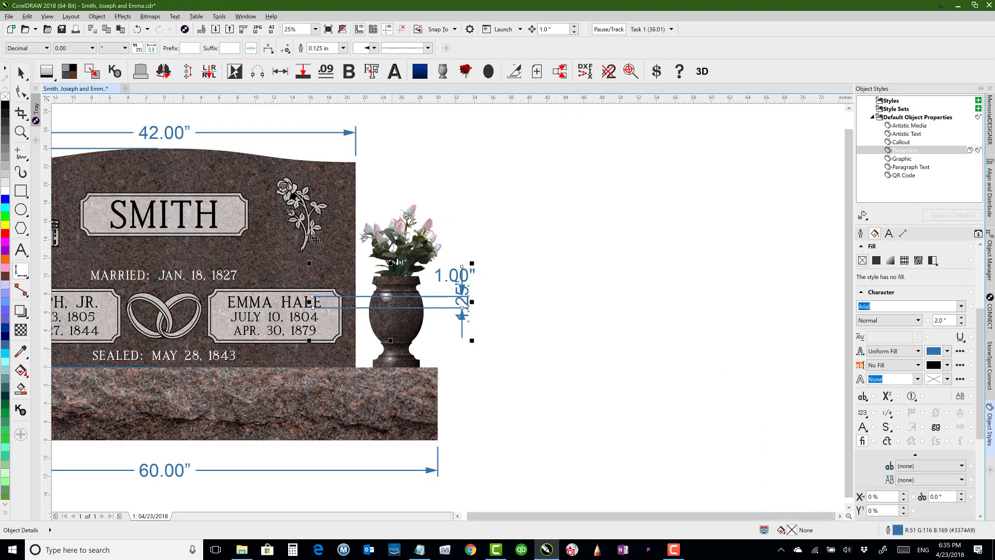
Step: Try forcing the right panel name dimension's text horizontal, and undo the change
{"action": "left_click", "coordinate": [21, 73]}
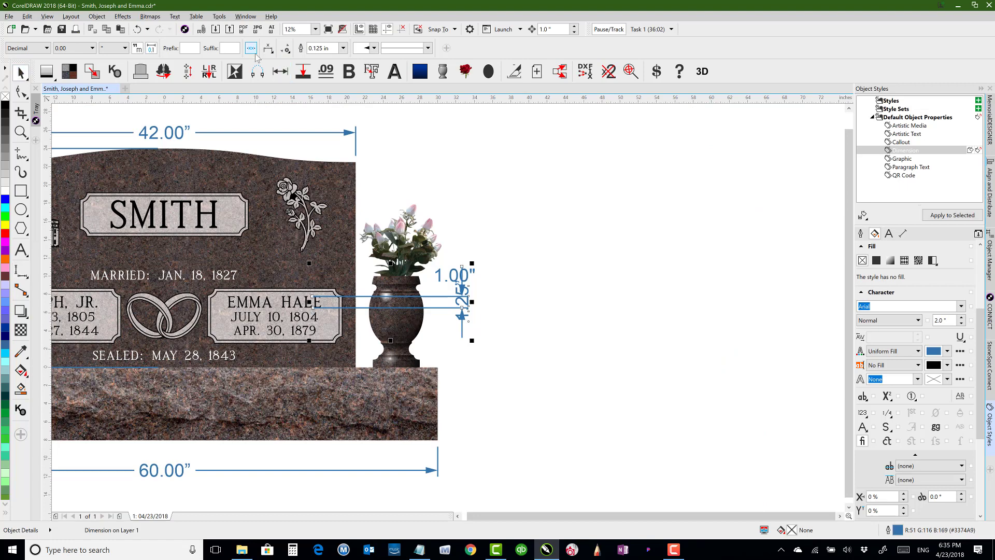
{"action": "left_click", "coordinate": [268, 50]}
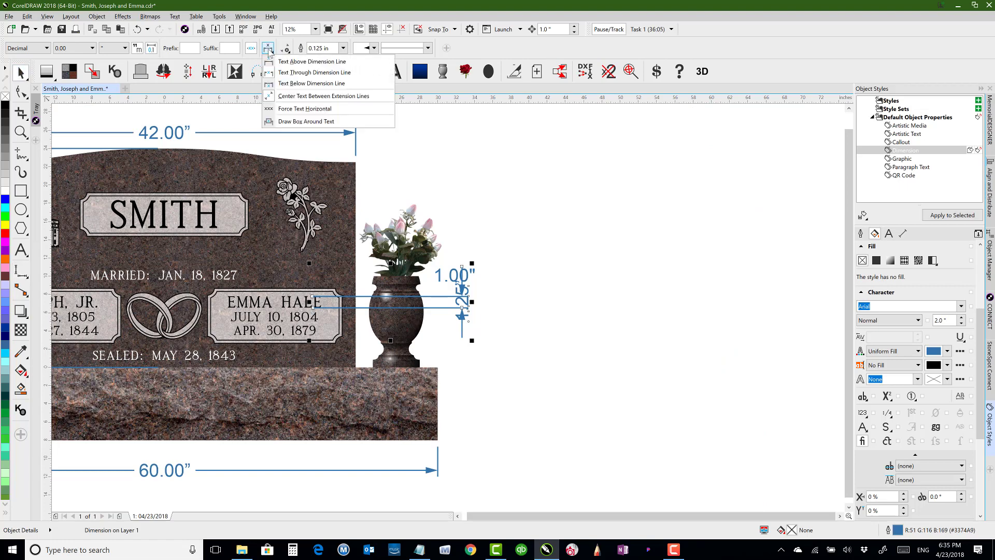
{"action": "left_click", "coordinate": [284, 109]}
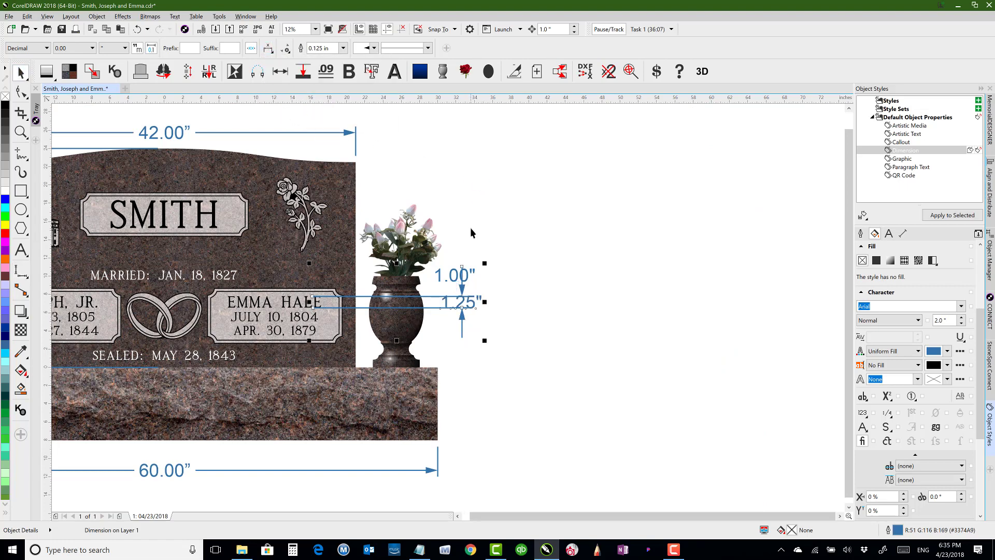
{"action": "left_click", "coordinate": [483, 229]}
{"action": "key", "text": "ctrl+z"}
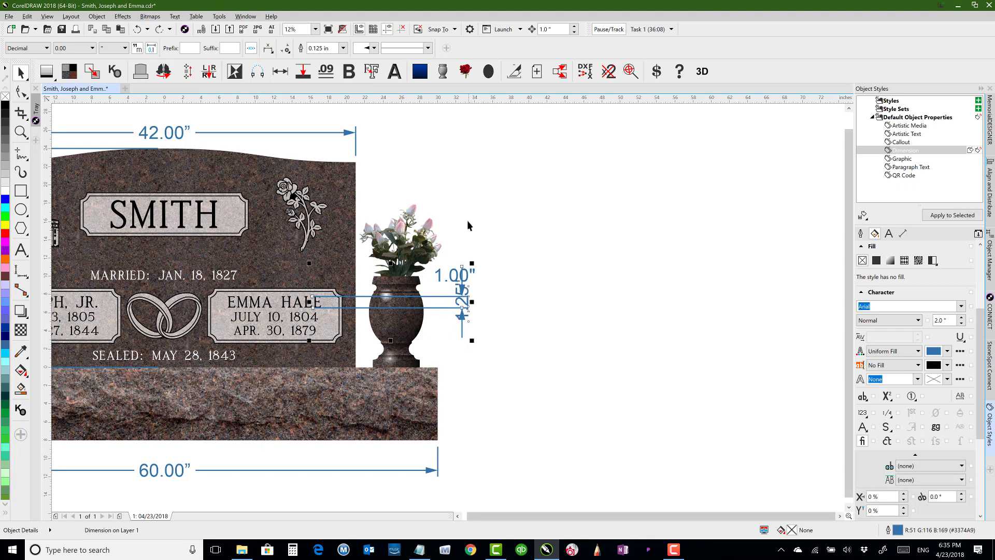
{"action": "left_click", "coordinate": [452, 230]}
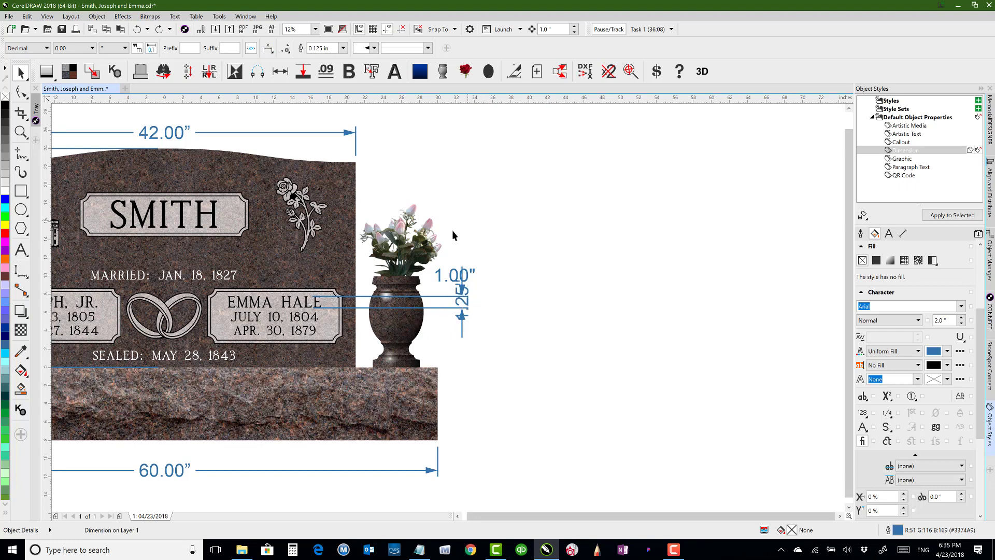
Step: Add a vertical dimension for the lettering height of the birth date in the right panel, placed near the right vase
{"action": "left_click", "coordinate": [21, 272]}
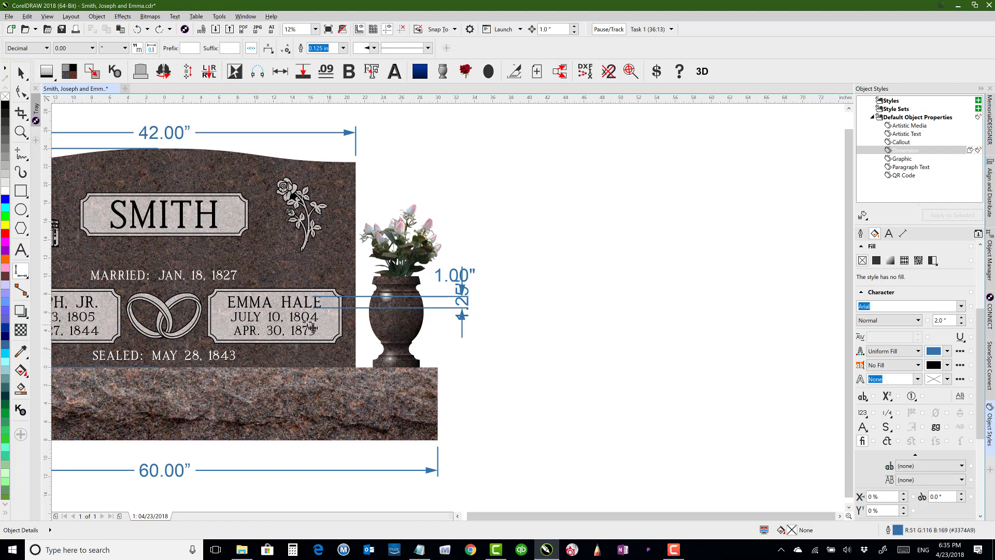
{"action": "scroll", "coordinate": [448, 308], "scroll_direction": "up", "scroll_amount": 2}
{"action": "scroll", "coordinate": [431, 306], "scroll_direction": "up", "scroll_amount": 2}
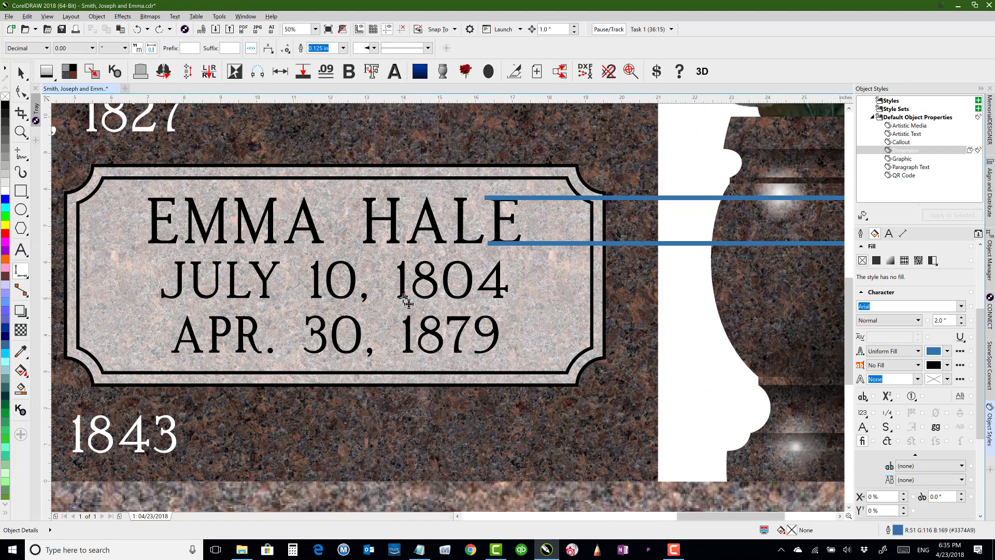
{"action": "left_click_drag", "start_coordinate": [403, 298], "coordinate": [403, 261]}
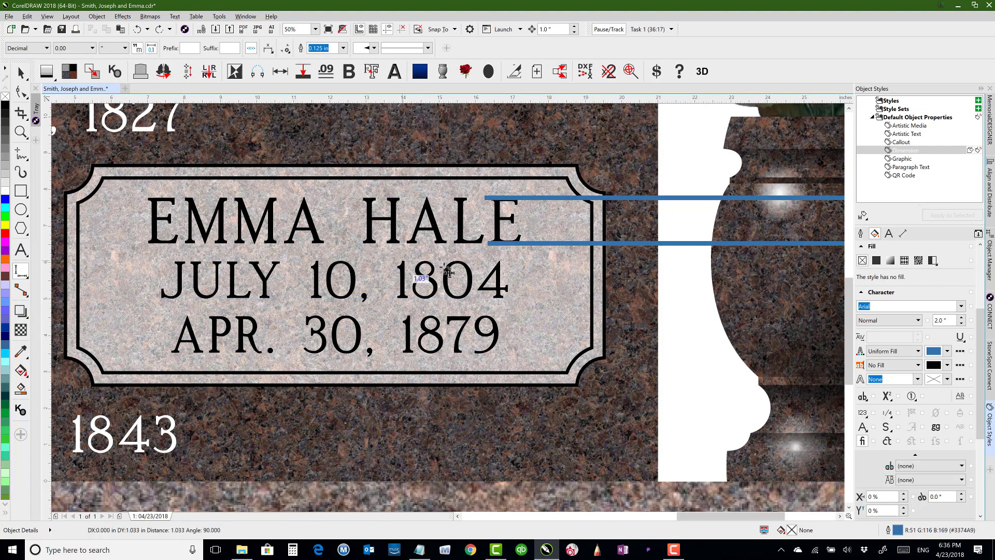
{"action": "left_click", "coordinate": [720, 285]}
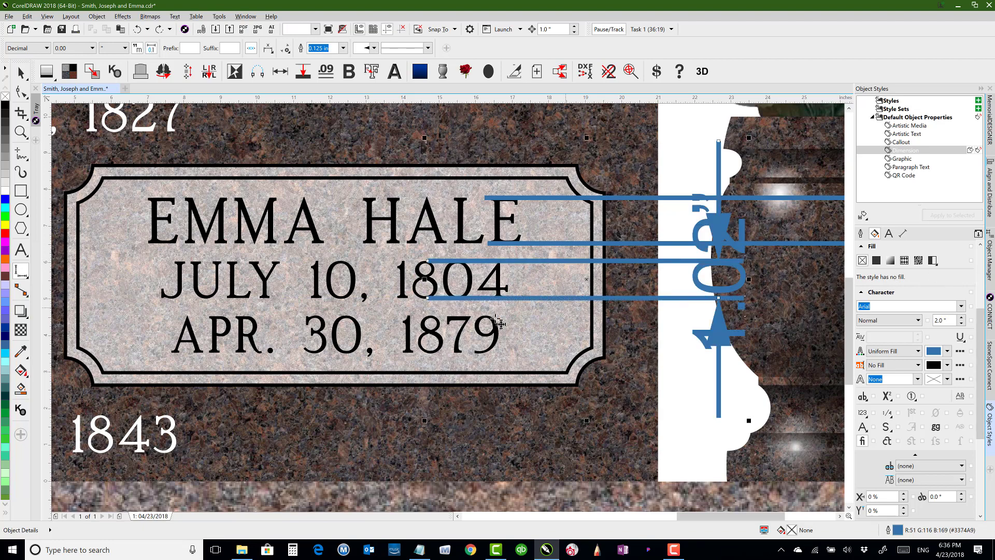
Step: Add a vertical dimension for the lettering height of the death date in the right panel, placed over the right vase
{"action": "left_click", "coordinate": [409, 358]}
{"action": "left_click", "coordinate": [411, 317]}
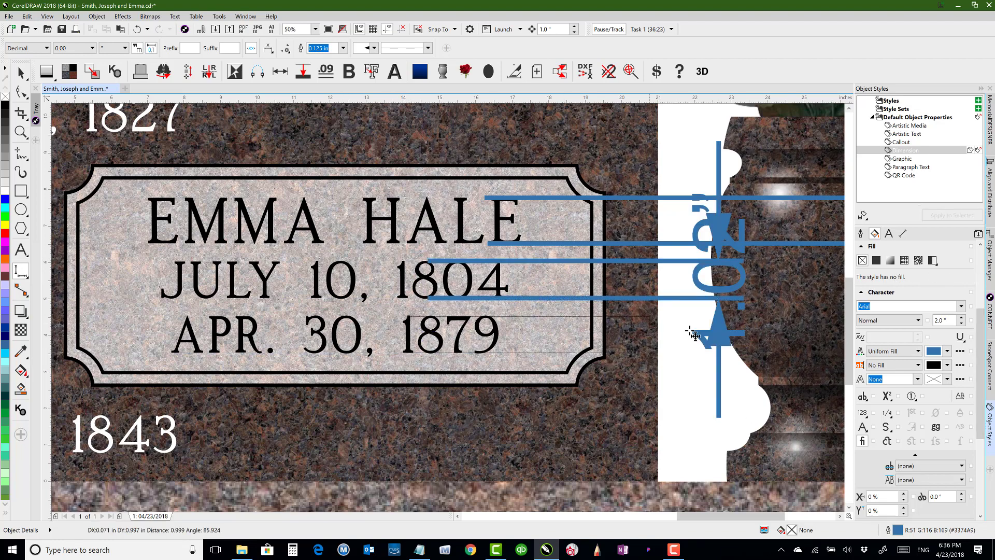
{"action": "left_click", "coordinate": [803, 332]}
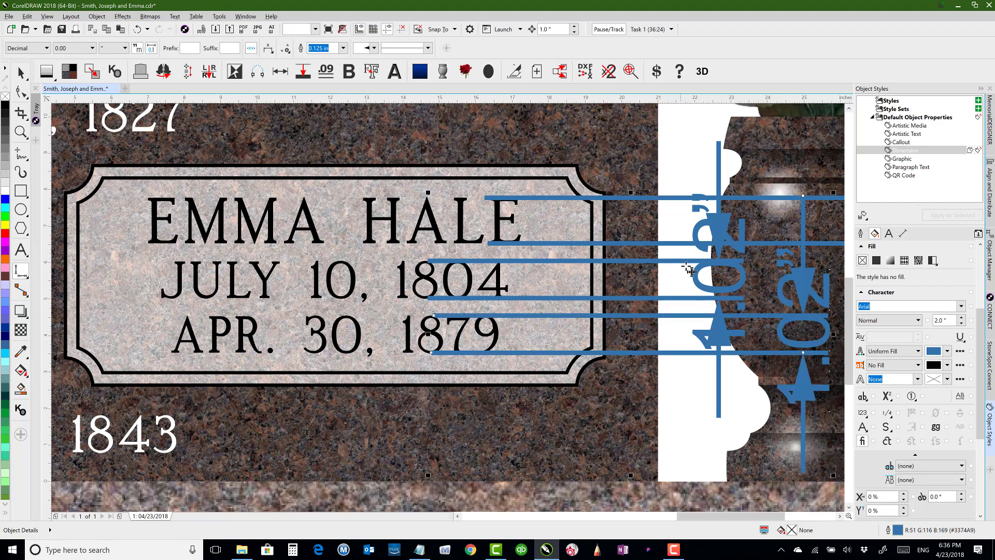
{"action": "scroll", "coordinate": [308, 350], "scroll_direction": "down", "scroll_amount": 1}
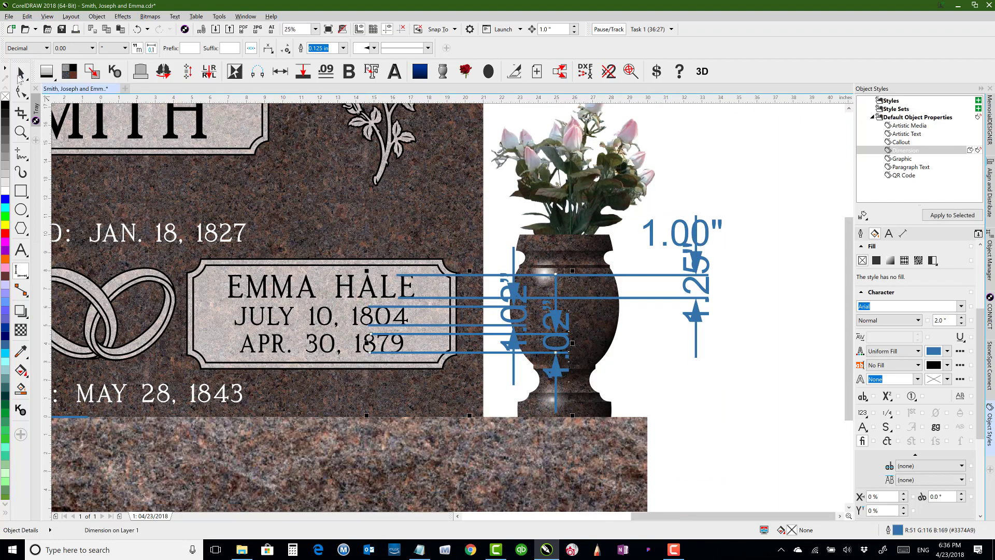
Step: Select the text labels of all four lettering height dimensions around the right vase
{"action": "left_click", "coordinate": [19, 74]}
{"action": "scroll", "coordinate": [529, 266], "scroll_direction": "down", "scroll_amount": 1}
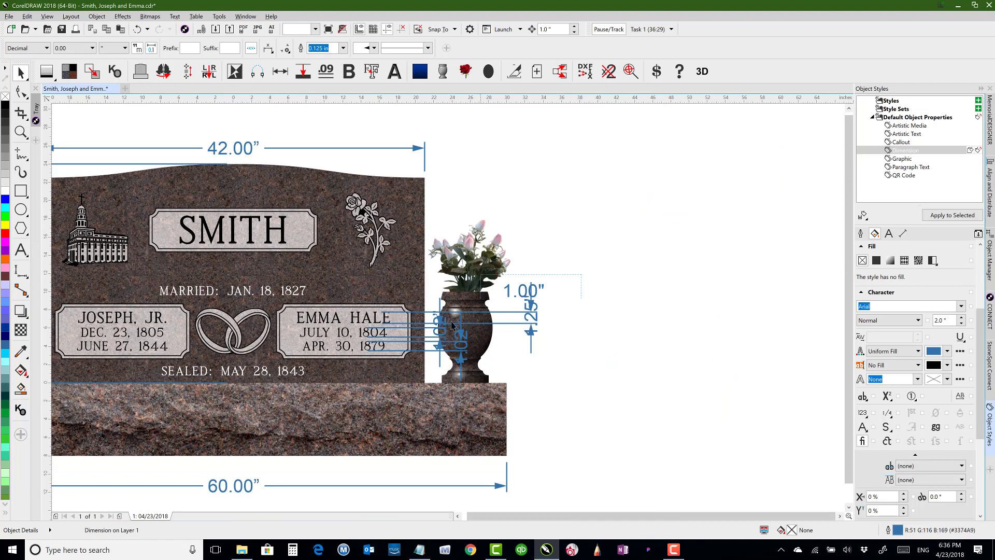
{"action": "left_click_drag", "start_coordinate": [582, 275], "coordinate": [428, 369]}
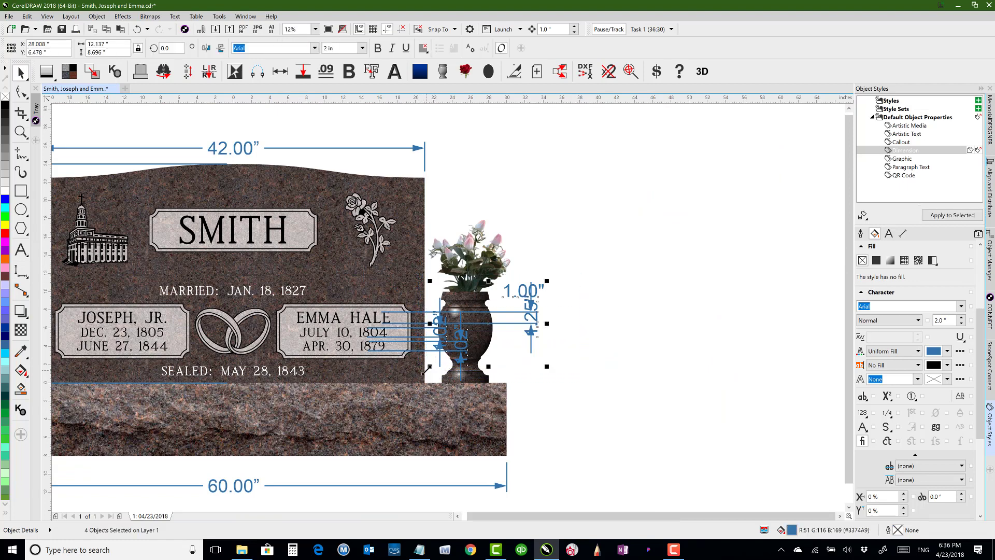
{"action": "left_click", "coordinate": [527, 298]}
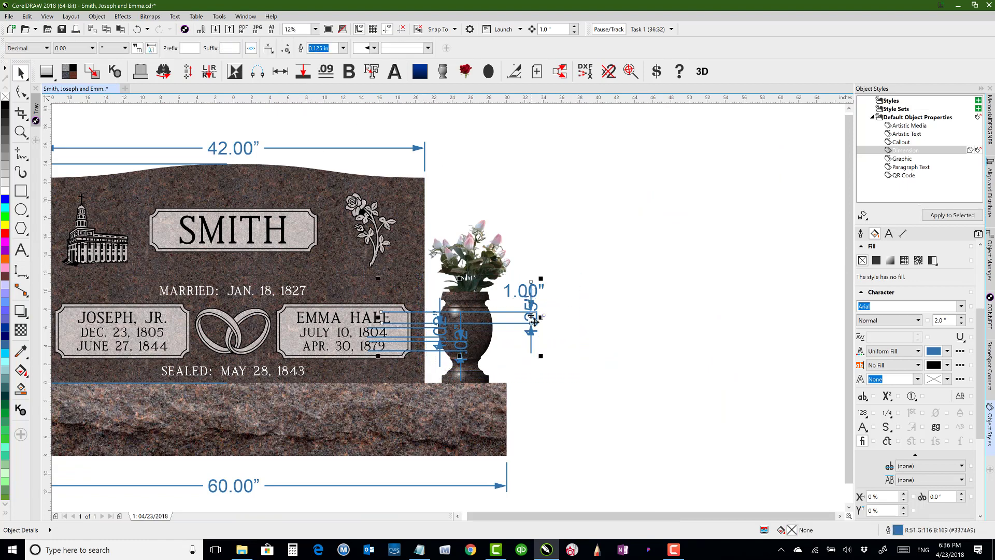
{"action": "left_click", "coordinate": [437, 334]}
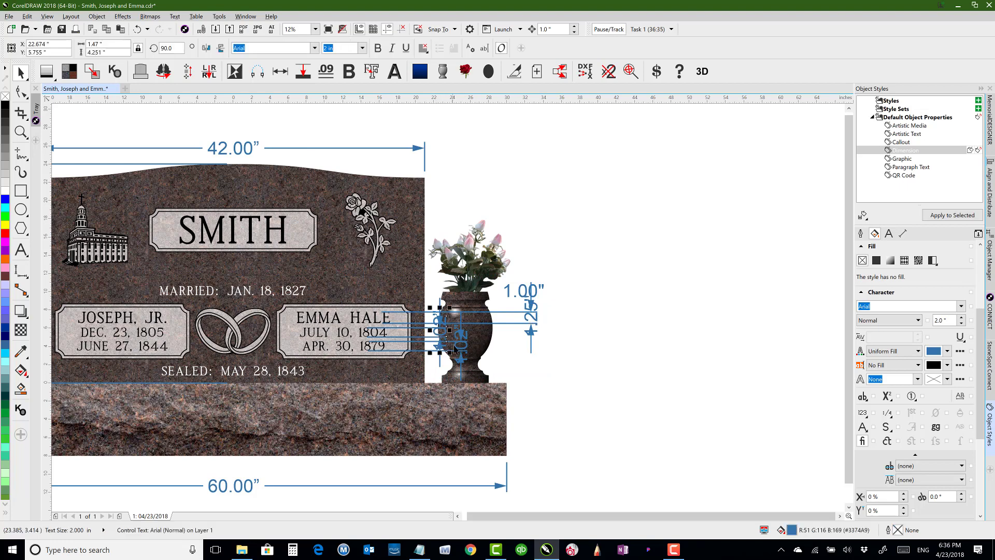
{"action": "left_click", "coordinate": [536, 320]}
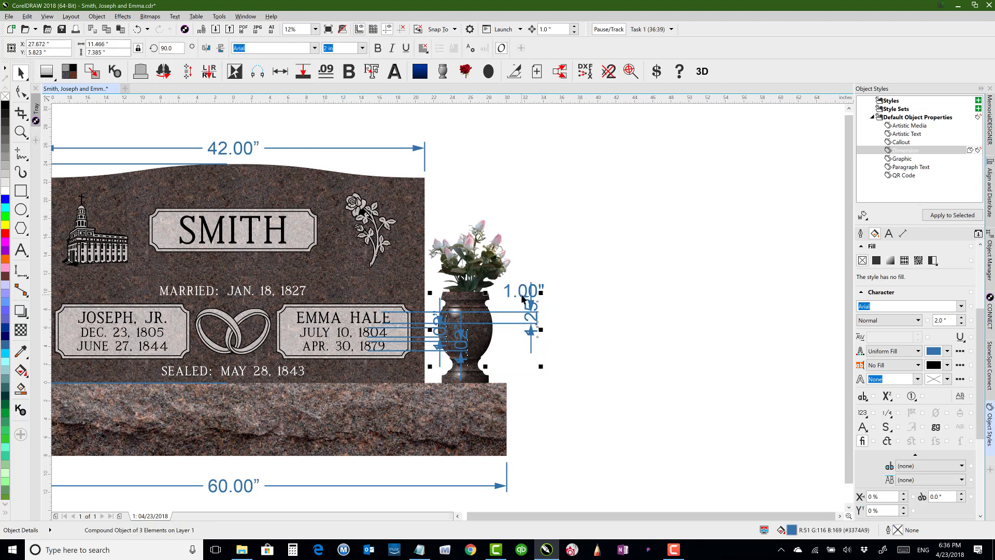
{"action": "left_click", "coordinate": [522, 297], "text": "shift"}
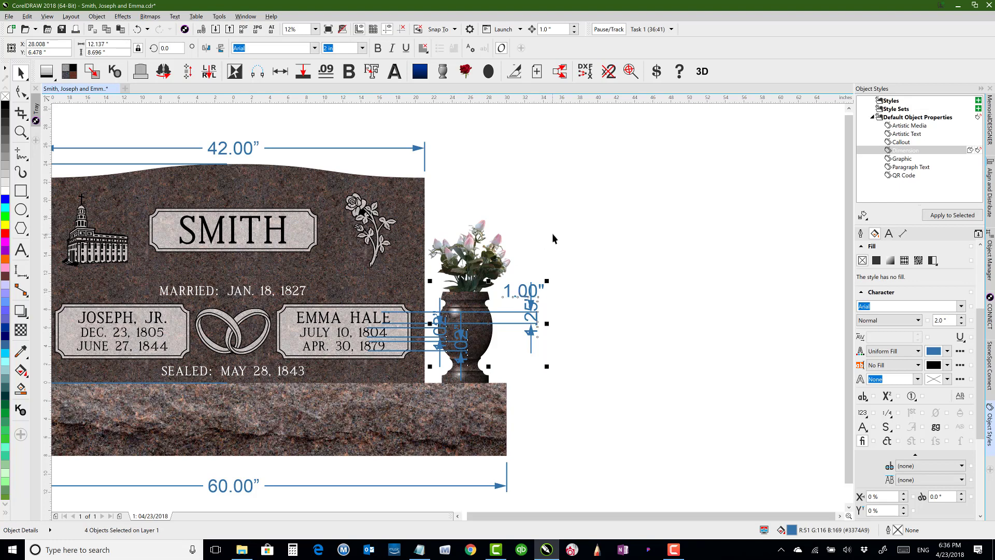
Step: Clear the selection and switch the drawing to wireframe view
{"action": "left_click", "coordinate": [533, 248]}
{"action": "key", "text": "shift+F9"}
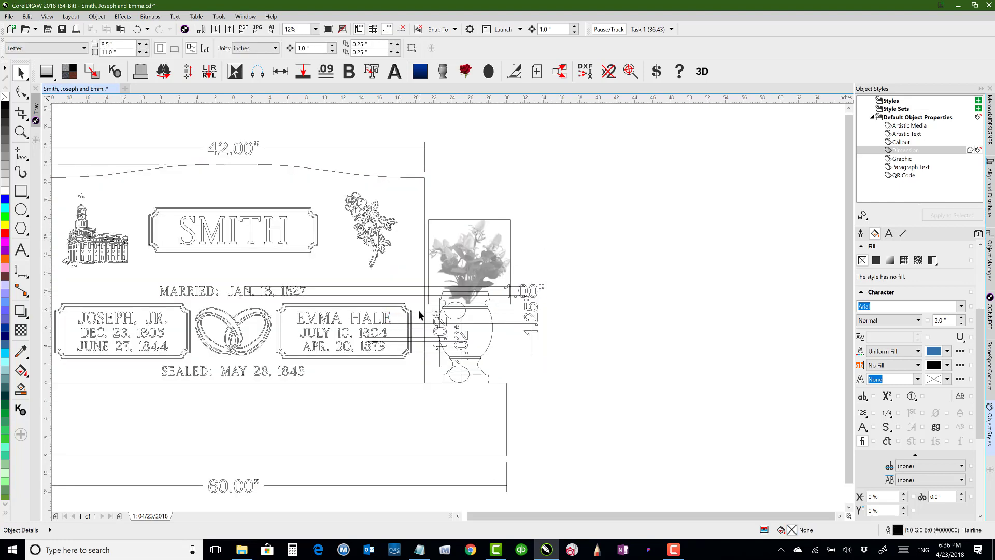
{"action": "left_click", "coordinate": [418, 314]}
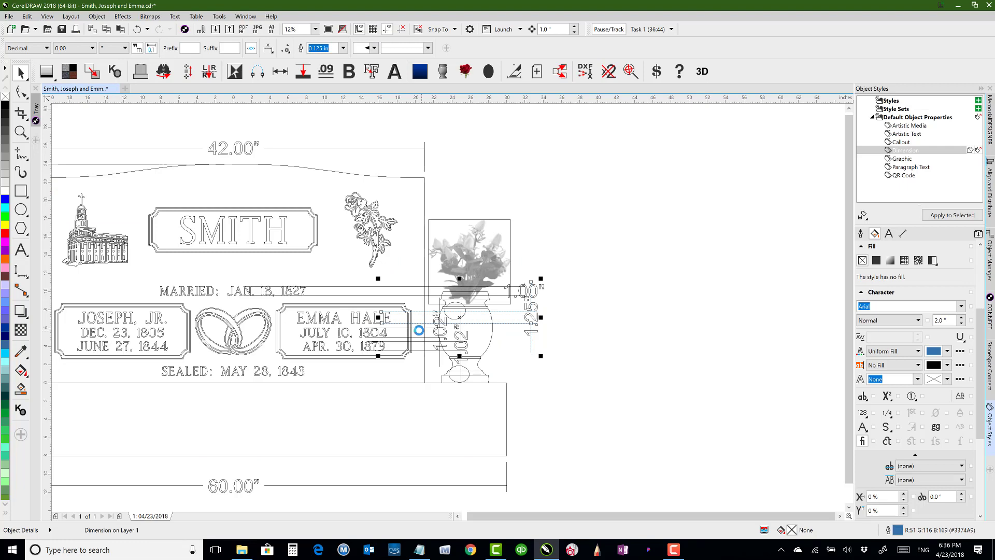
{"action": "key", "text": "shift+F9"}
{"action": "left_click", "coordinate": [420, 332]}
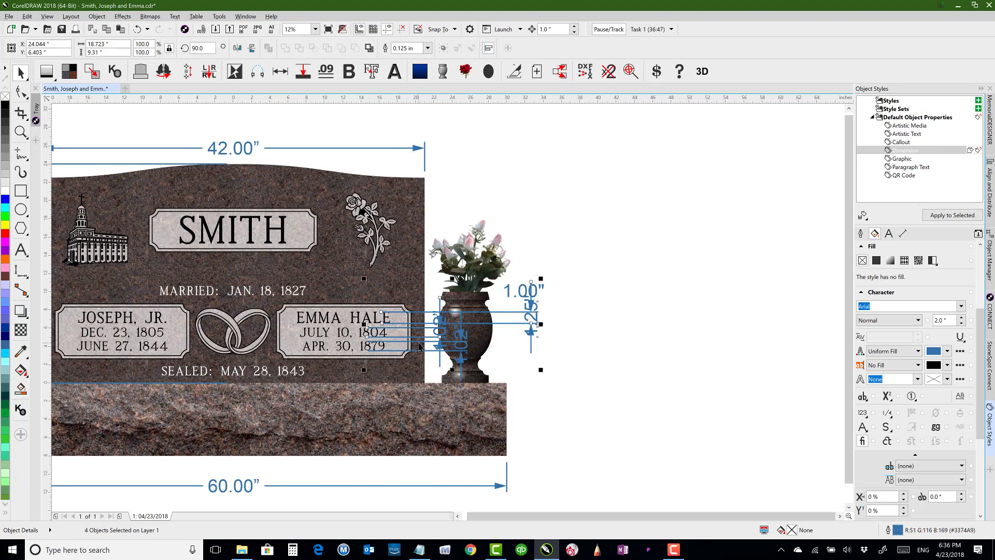
{"action": "left_click", "coordinate": [418, 343], "text": "shift"}
{"action": "key", "text": "shift+F9"}
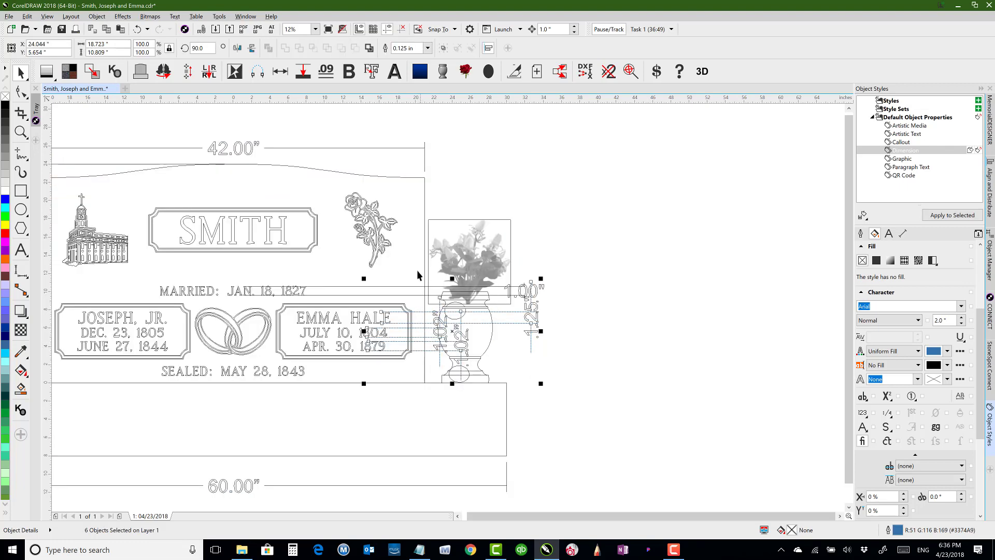
Step: Force the text horizontal on the name, birth date and death date height dimensions of the right panel, then return to the full-color view
{"action": "left_click", "coordinate": [419, 311]}
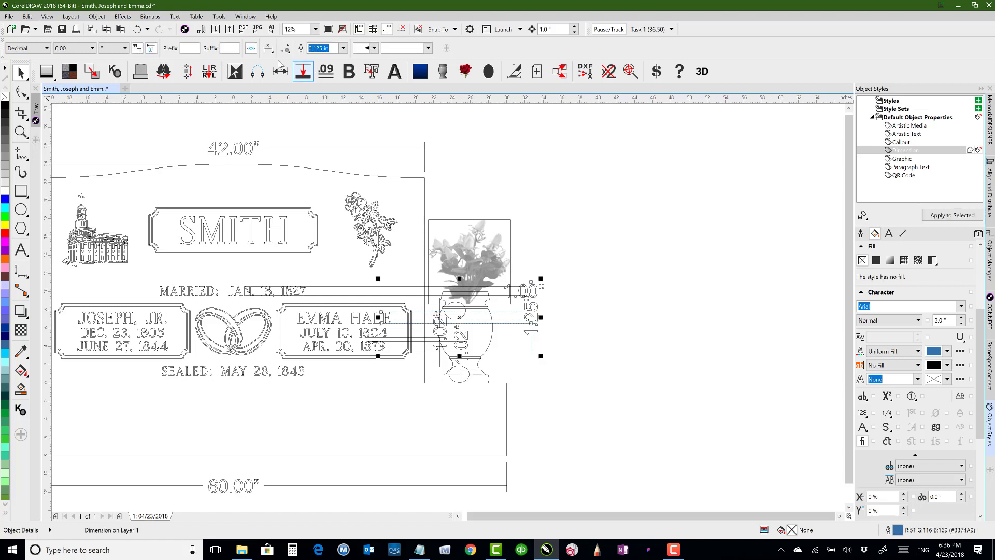
{"action": "left_click", "coordinate": [268, 48]}
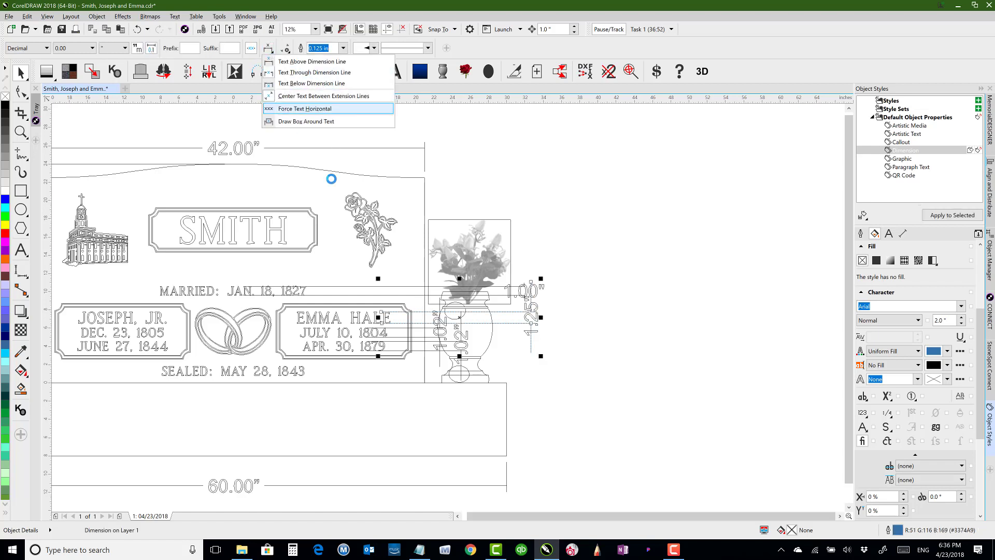
{"action": "left_click", "coordinate": [419, 331]}
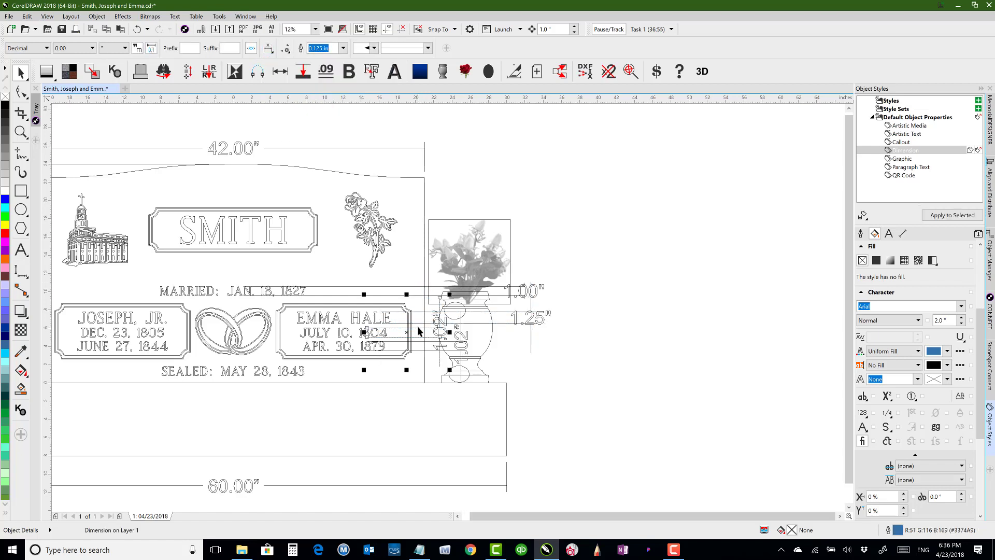
{"action": "left_click", "coordinate": [269, 52]}
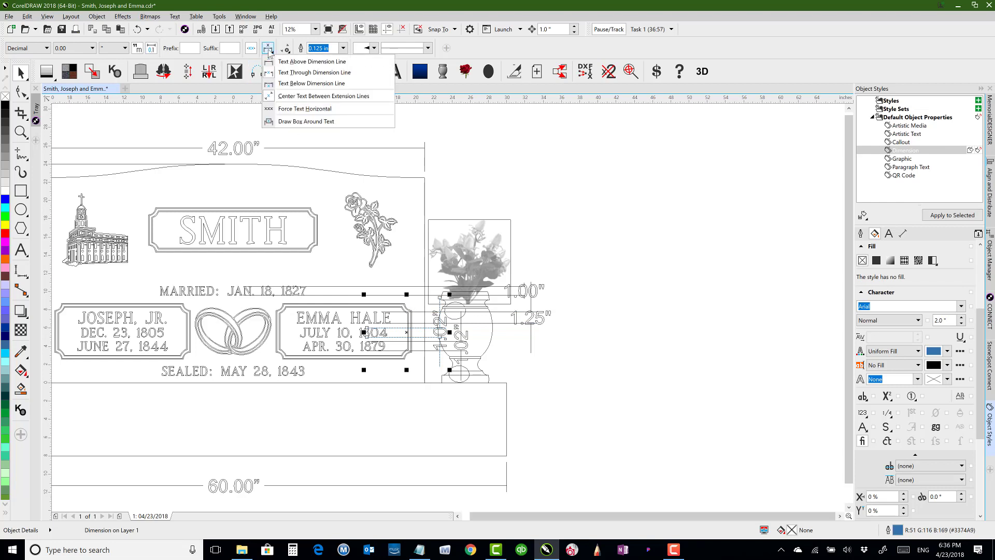
{"action": "left_click", "coordinate": [289, 108]}
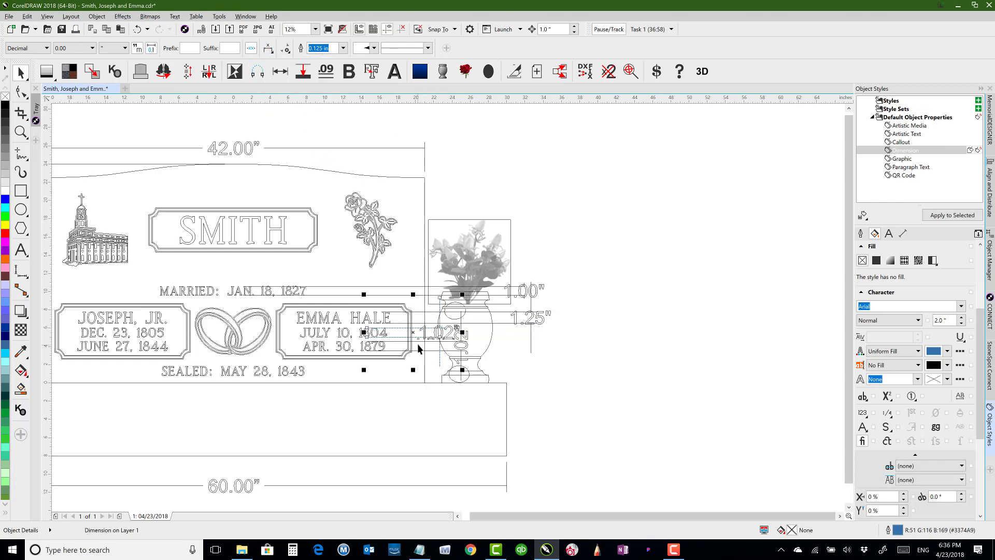
{"action": "left_click_drag", "start_coordinate": [409, 345], "coordinate": [404, 346]}
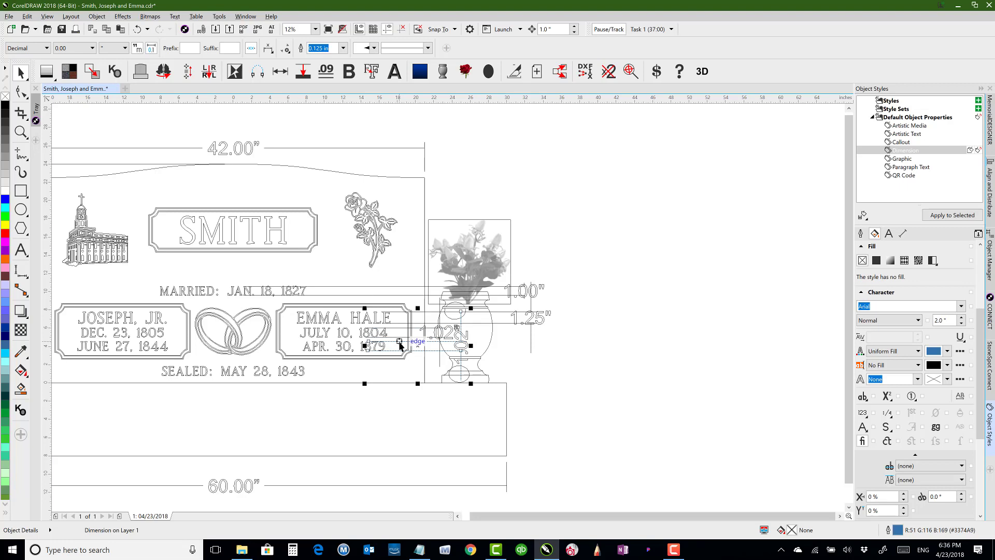
{"action": "left_click", "coordinate": [268, 49]}
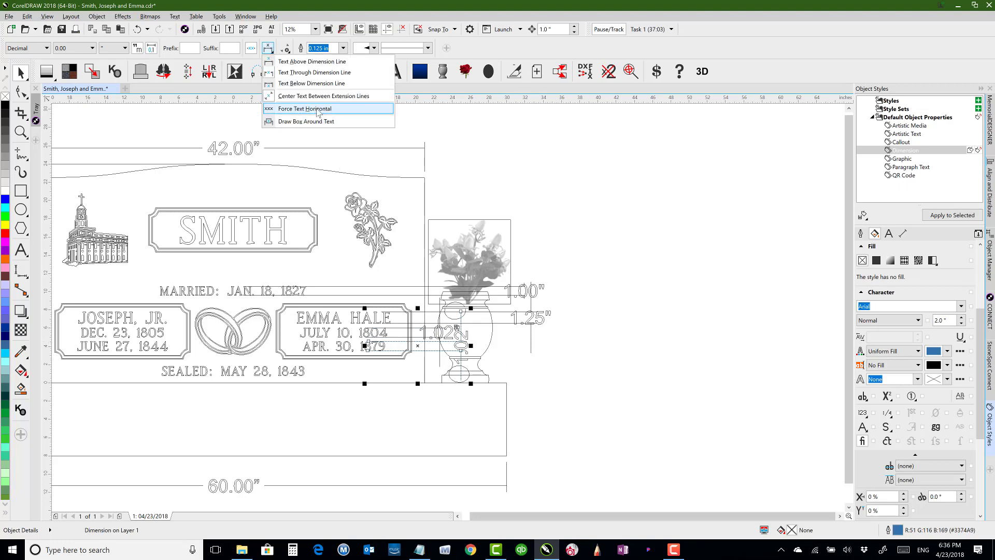
{"action": "left_click", "coordinate": [317, 110]}
{"action": "left_click", "coordinate": [604, 354]}
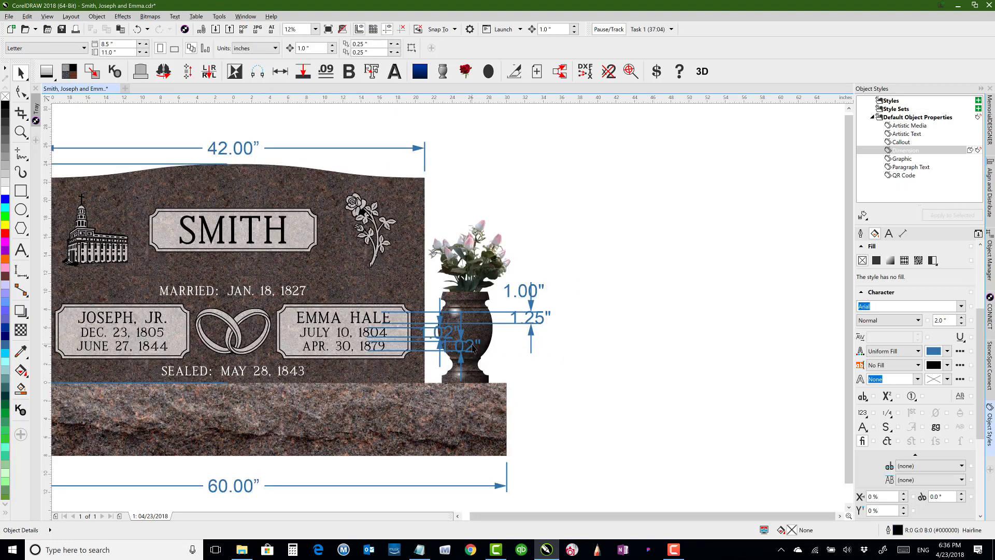
Step: Move the birth date's dimension label beyond the right vase and align all four lettering height labels on a common vertical centerline
{"action": "left_click", "coordinate": [474, 348]}
{"action": "left_click_drag", "start_coordinate": [451, 337], "coordinate": [525, 332]}
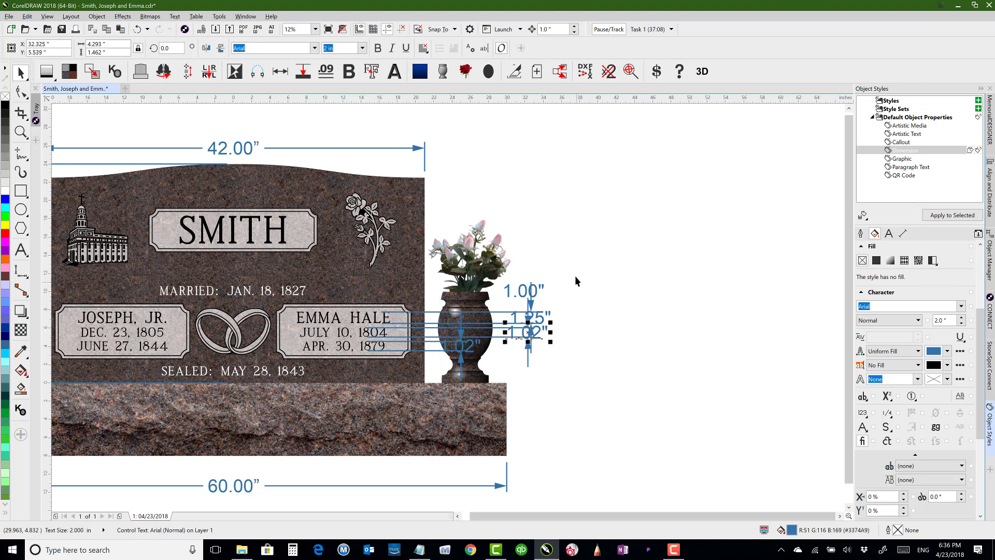
{"action": "left_click_drag", "start_coordinate": [577, 277], "coordinate": [437, 357]}
{"action": "key", "text": "c"}
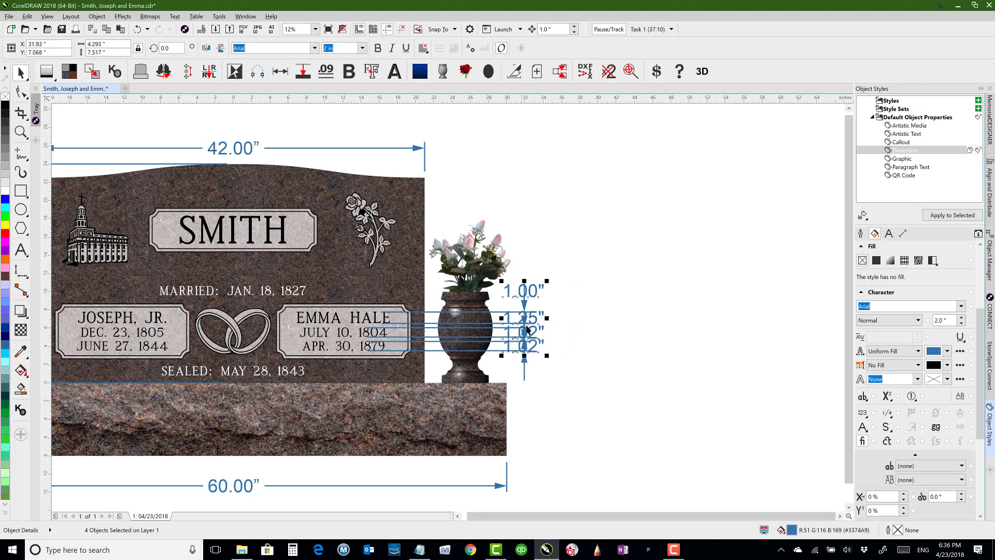
{"action": "left_click", "coordinate": [556, 282]}
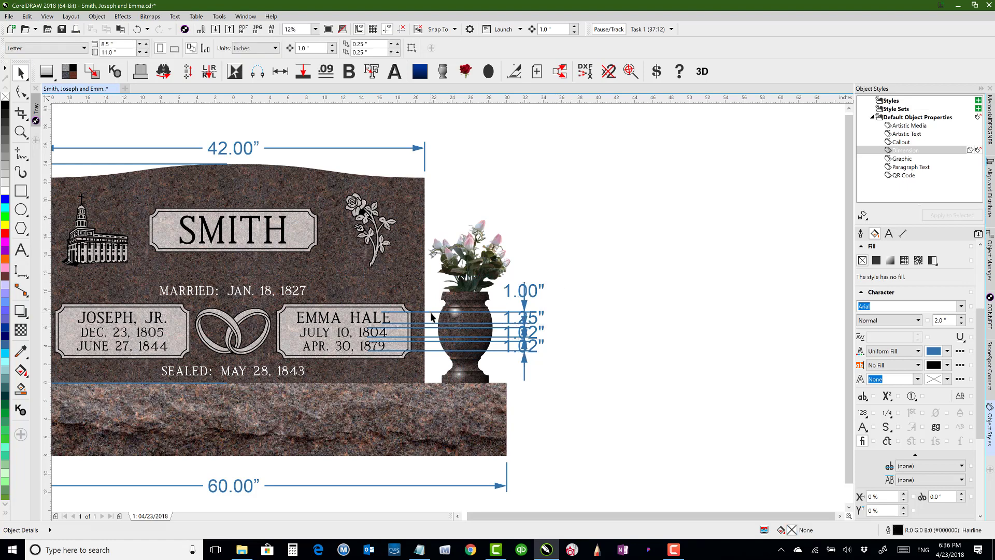
Step: Remove the outlines of the right panel's three lettering height dimensions, keeping their text labels
{"action": "left_click", "coordinate": [433, 318]}
{"action": "left_click", "coordinate": [427, 328], "text": "shift"}
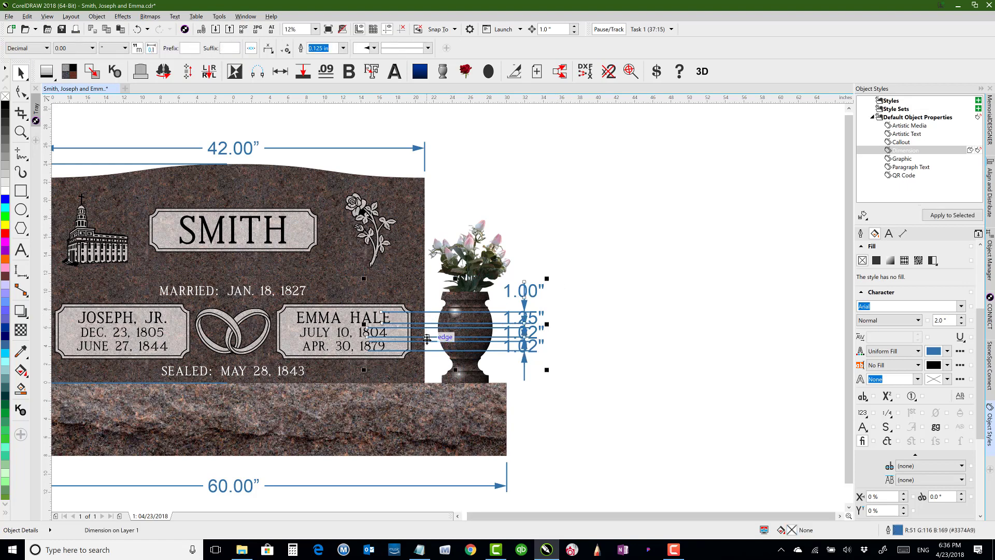
{"action": "left_click", "coordinate": [427, 341], "text": "shift"}
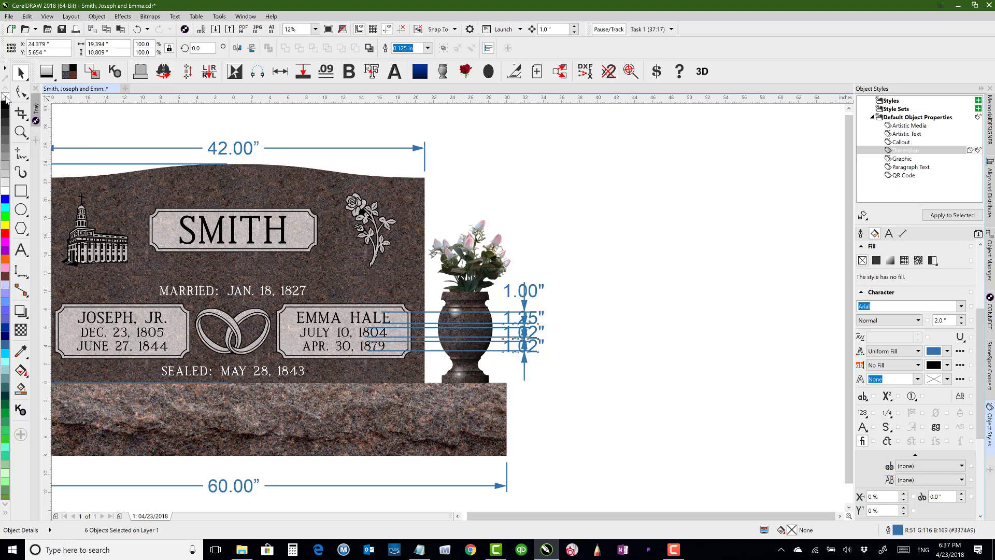
{"action": "left_click", "coordinate": [574, 228]}
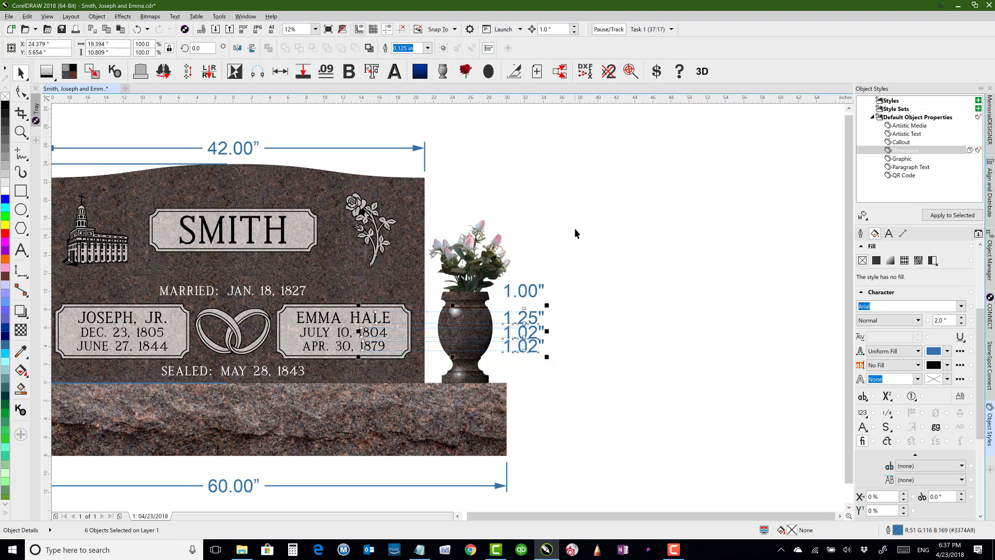
{"action": "left_click", "coordinate": [533, 339]}
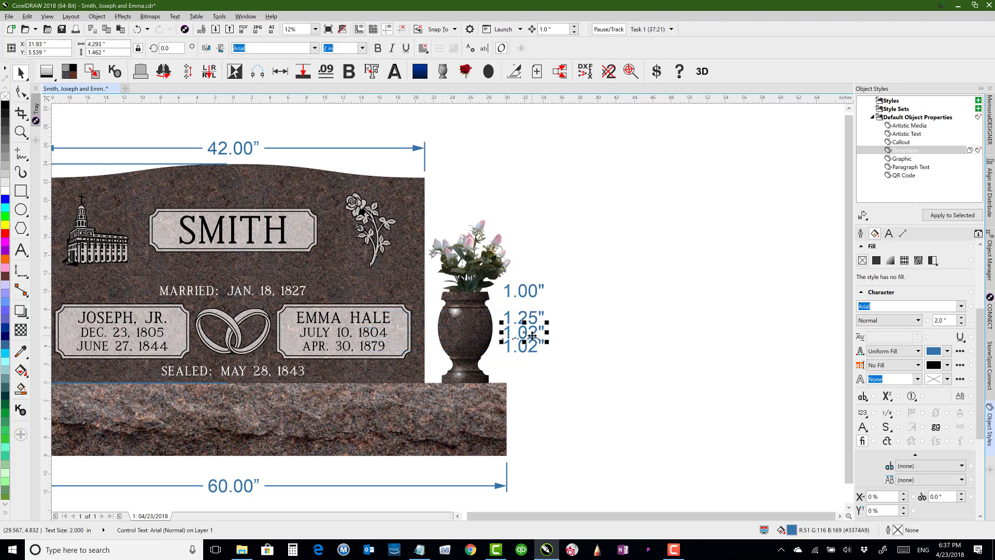
{"action": "left_click", "coordinate": [521, 350], "text": "shift"}
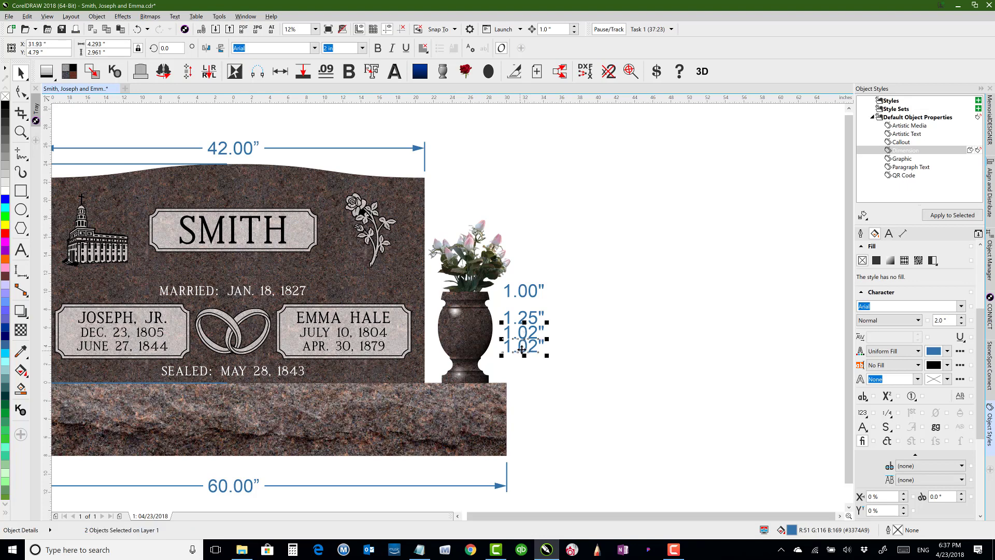
{"action": "left_click", "coordinate": [574, 243]}
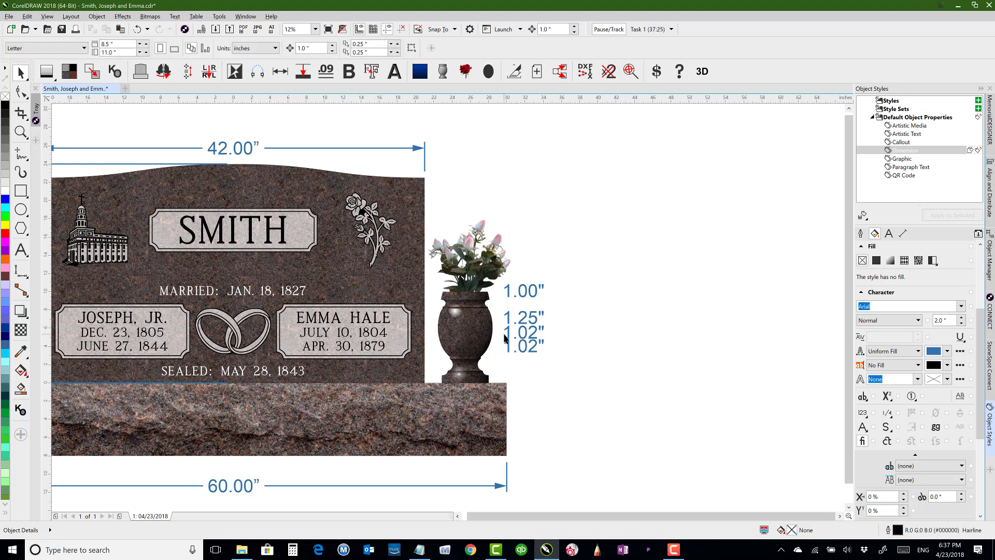
Step: Set the precision of the birth date and death date height dimensions to 0 decimal places
{"action": "left_click", "coordinate": [515, 341]}
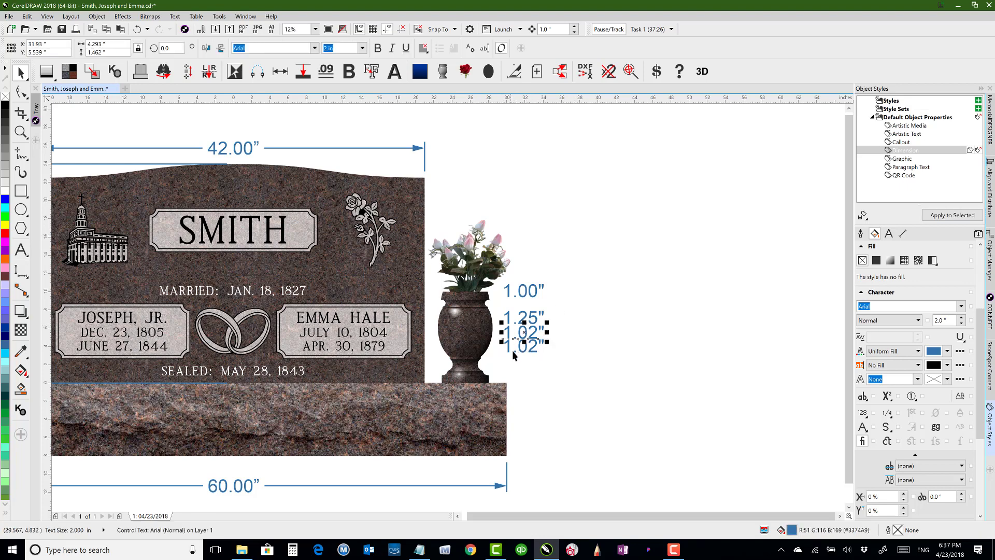
{"action": "left_click", "coordinate": [516, 335]}
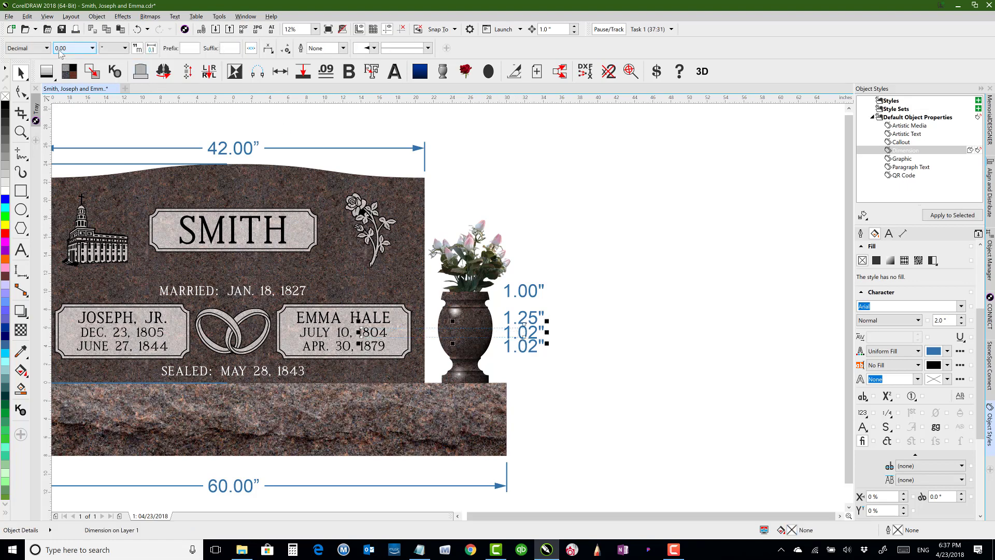
{"action": "left_click", "coordinate": [92, 48]}
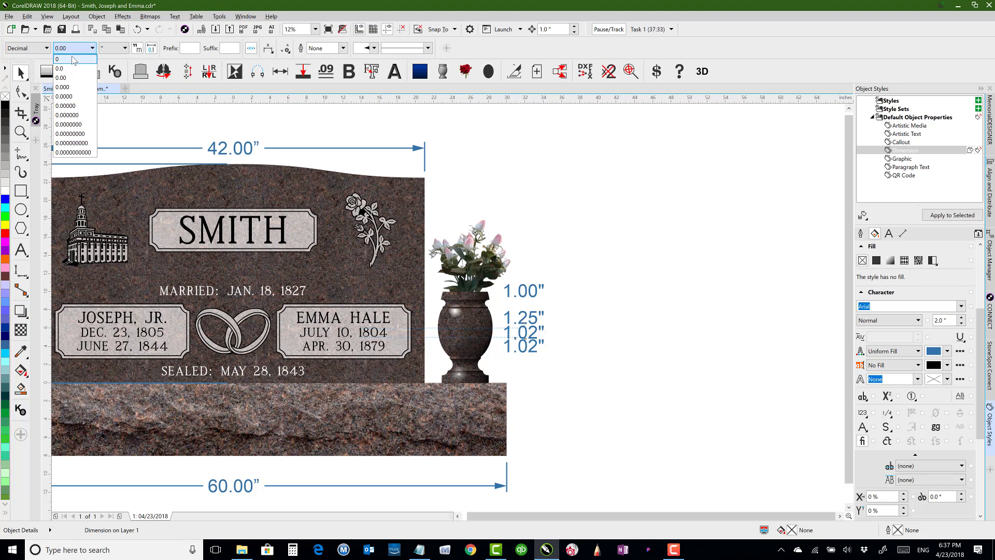
{"action": "left_click", "coordinate": [72, 58]}
{"action": "left_click", "coordinate": [520, 347]}
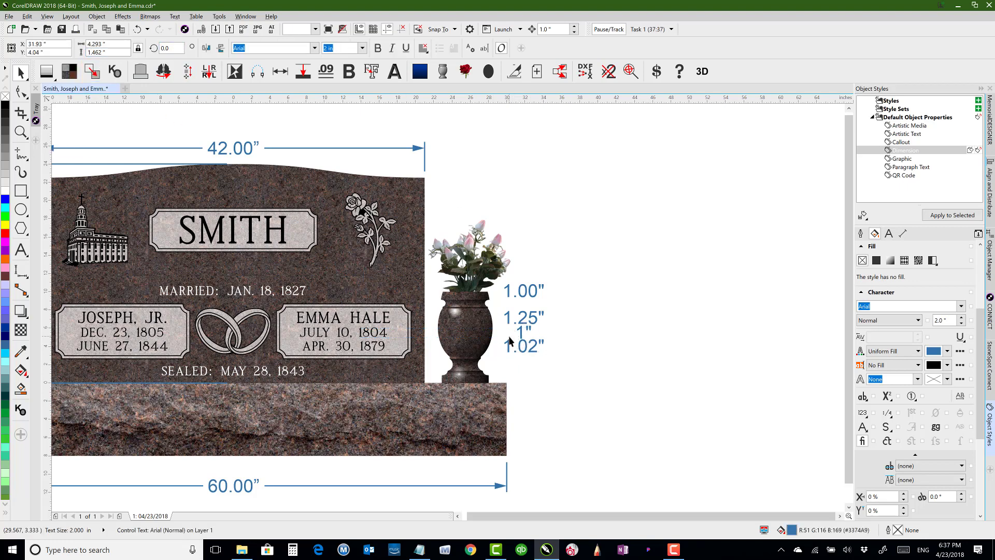
{"action": "left_click", "coordinate": [507, 342]}
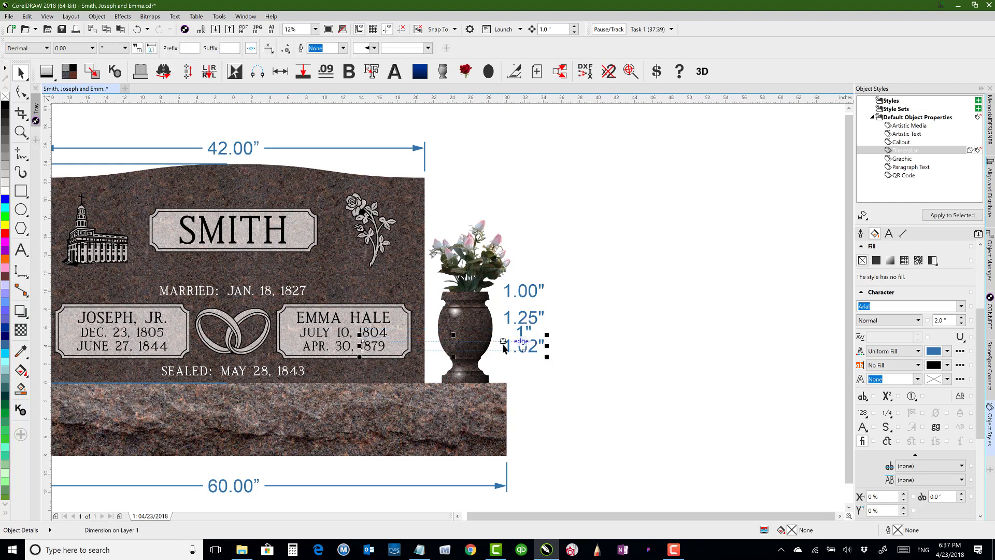
{"action": "left_click", "coordinate": [93, 47]}
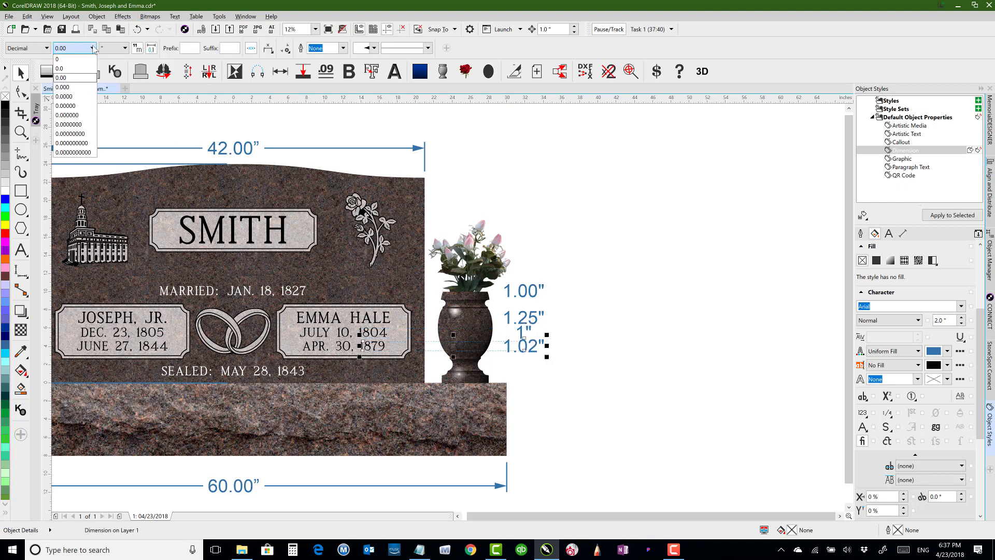
{"action": "left_click", "coordinate": [58, 59]}
{"action": "left_click", "coordinate": [610, 322]}
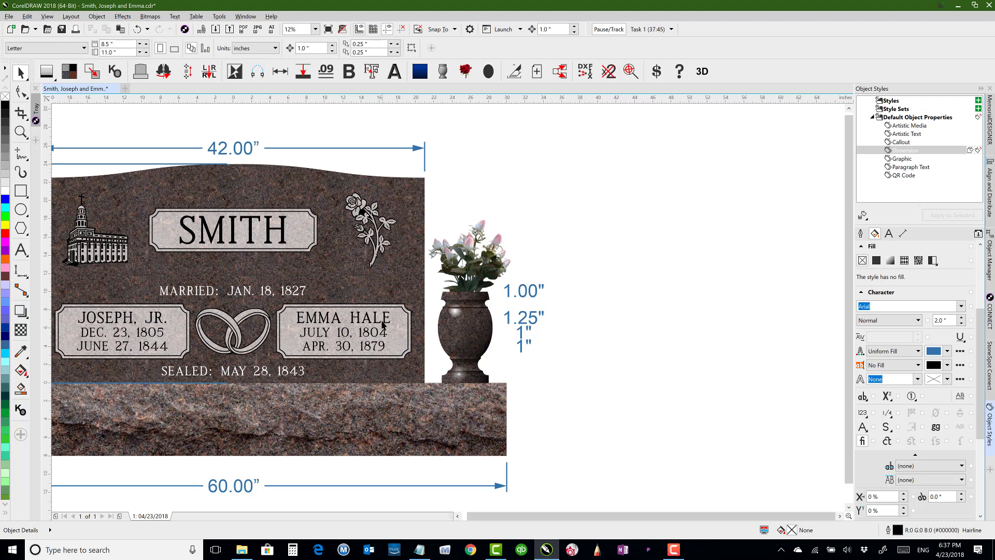
Step: Add a vertical dimension for the lettering height of the SEALED line below the panels
{"action": "left_click", "coordinate": [260, 377]}
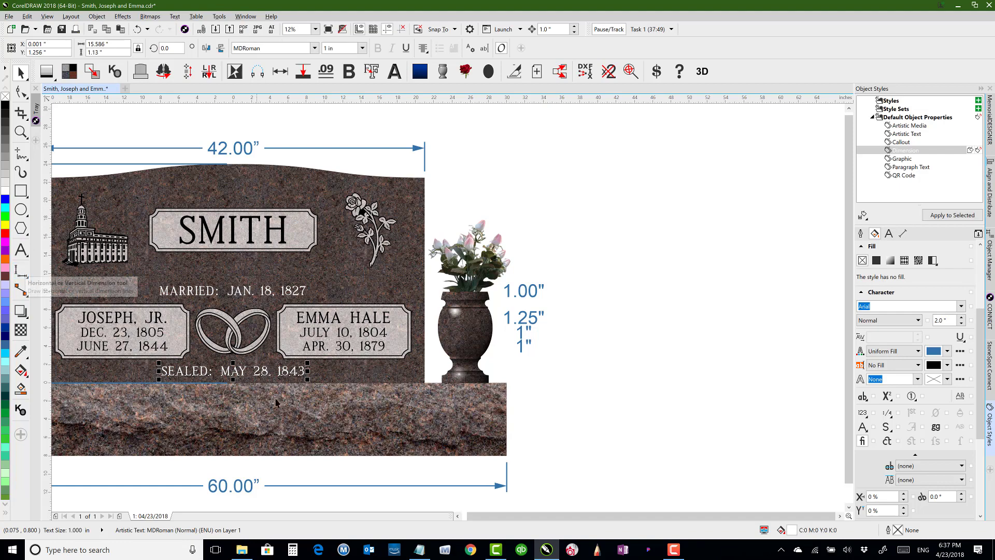
{"action": "scroll", "coordinate": [257, 382], "scroll_direction": "up", "scroll_amount": 2}
{"action": "scroll", "coordinate": [448, 307], "scroll_direction": "up", "scroll_amount": 1}
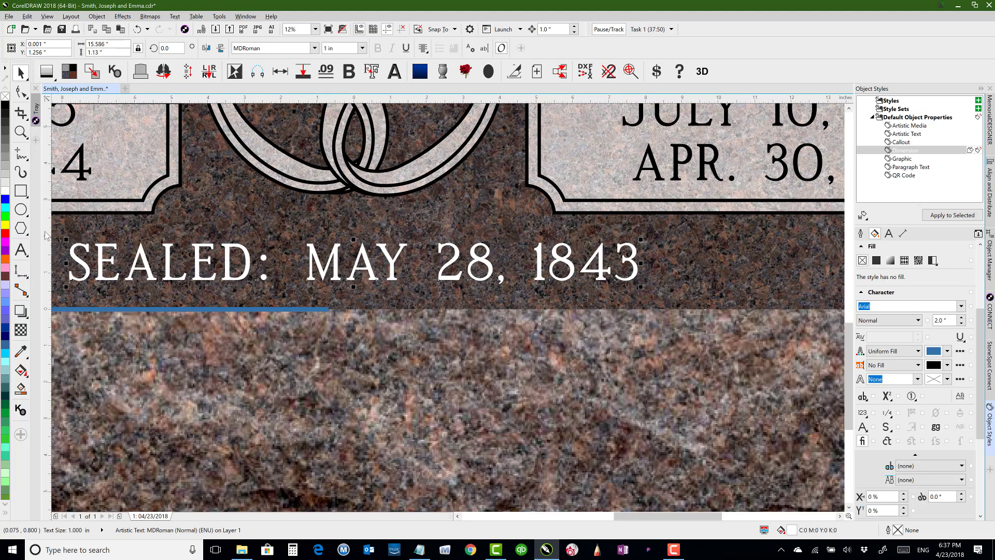
{"action": "left_click", "coordinate": [22, 272]}
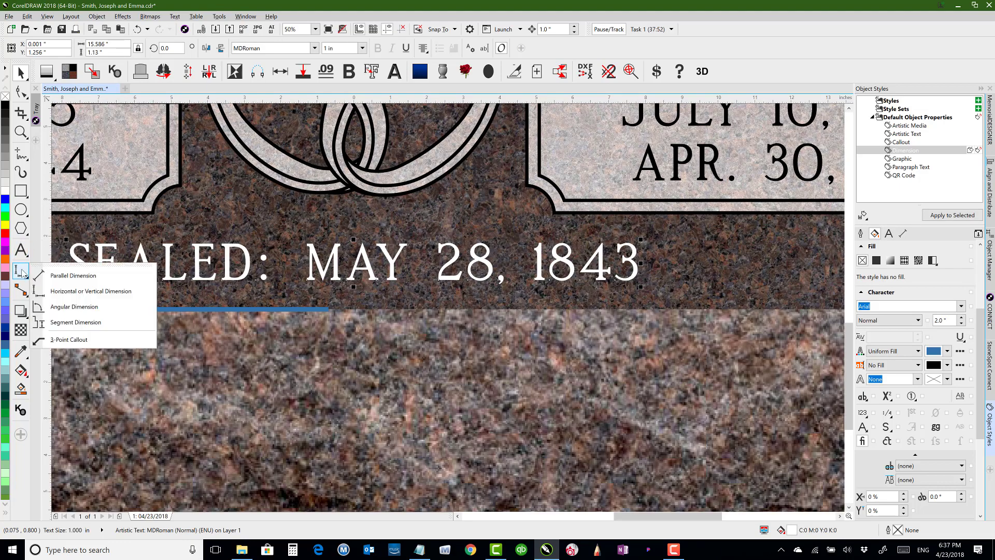
{"action": "left_click", "coordinate": [85, 292]}
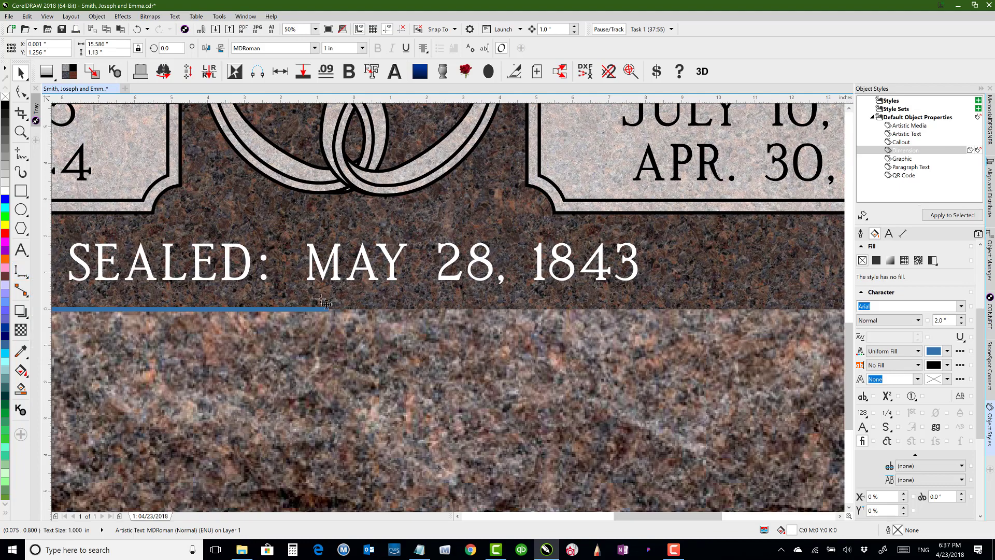
{"action": "left_click_drag", "start_coordinate": [376, 282], "coordinate": [379, 244]}
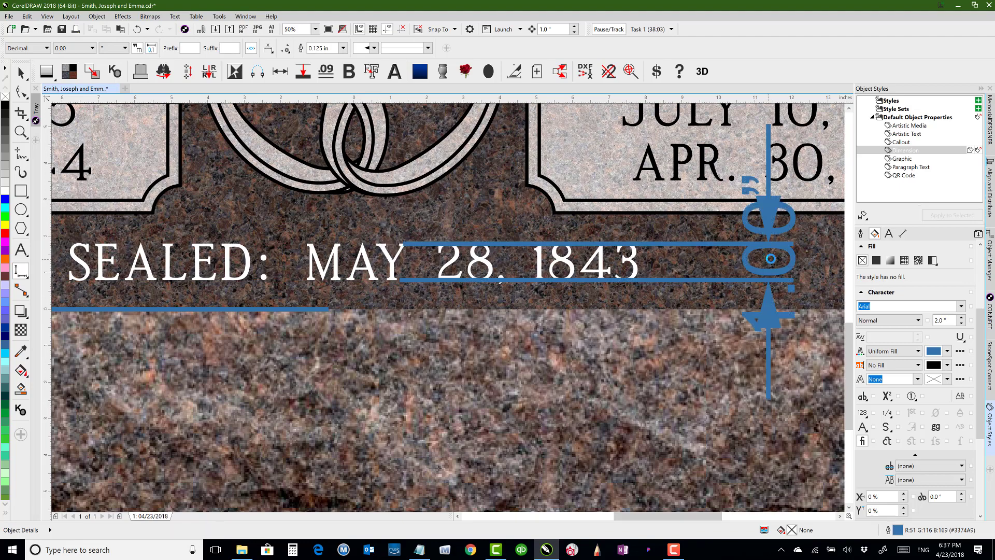
Step: Move the SEALED line's height dimension label beyond the right vase and force its text horizontal
{"action": "scroll", "coordinate": [771, 258], "scroll_direction": "down", "scroll_amount": 1}
{"action": "scroll", "coordinate": [447, 308], "scroll_direction": "down", "scroll_amount": 1}
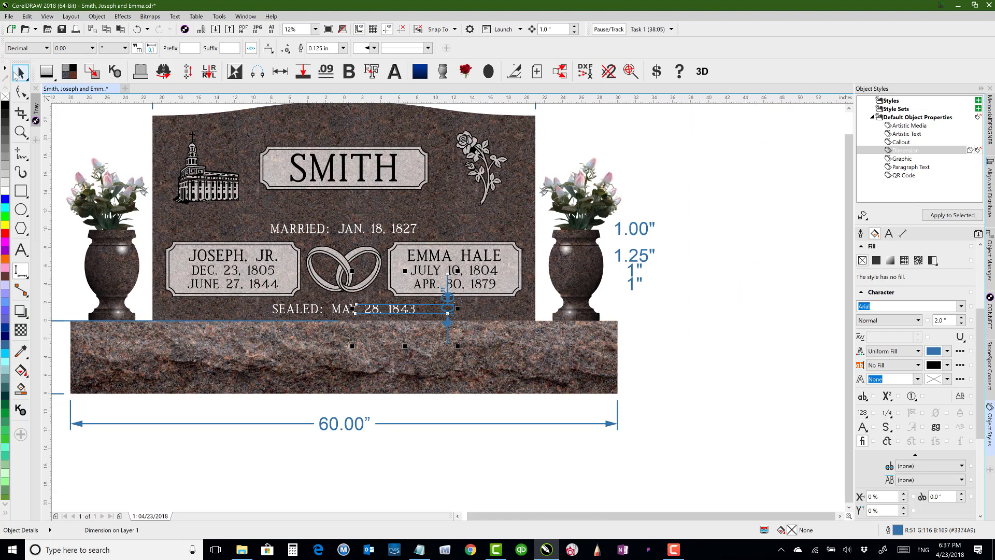
{"action": "left_click_drag", "start_coordinate": [449, 301], "coordinate": [634, 308]}
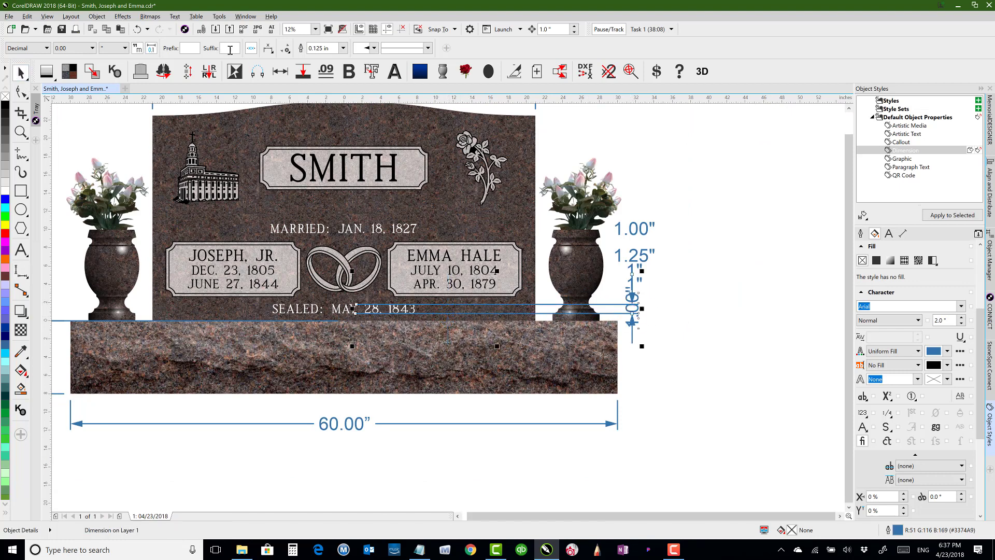
{"action": "left_click", "coordinate": [268, 48]}
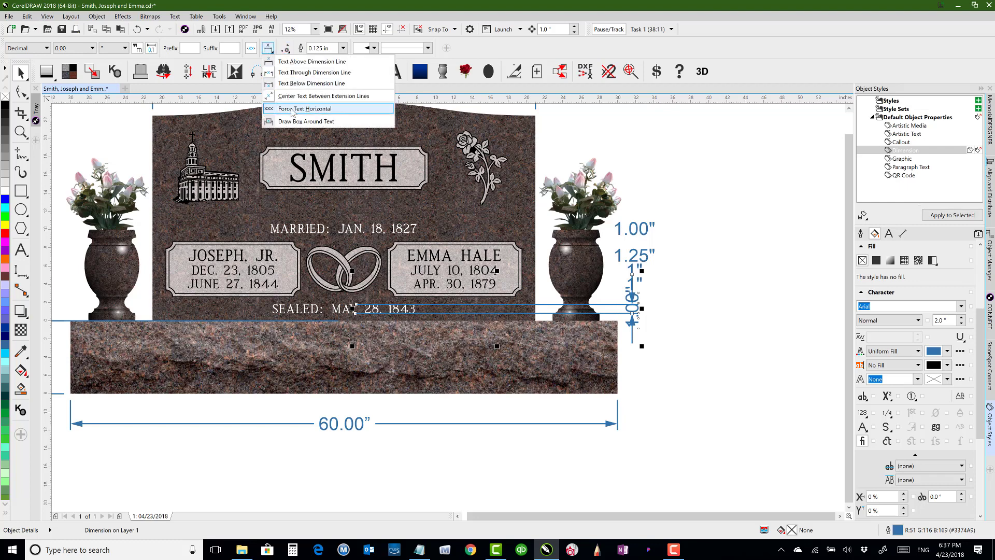
{"action": "left_click", "coordinate": [312, 111]}
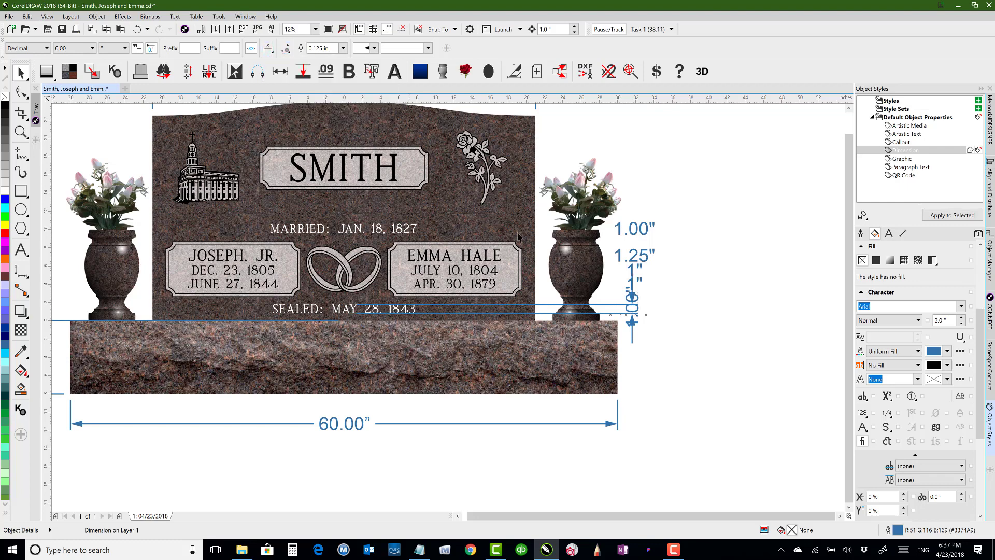
Step: Reduce the SEALED dimension to a label with 0 decimal places and no outline, lined up under the other height labels
{"action": "left_click", "coordinate": [91, 49]}
{"action": "left_click", "coordinate": [71, 60]}
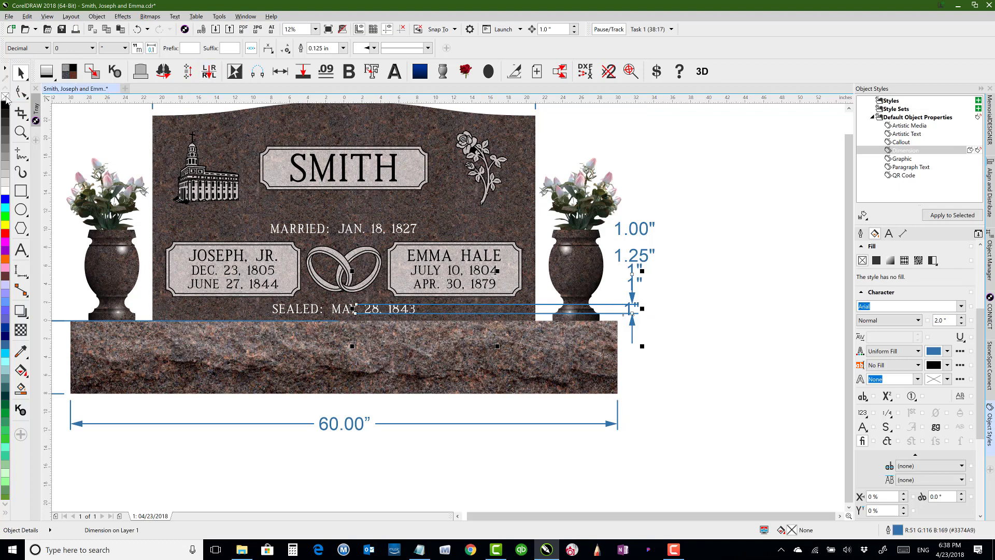
{"action": "left_click", "coordinate": [681, 291]}
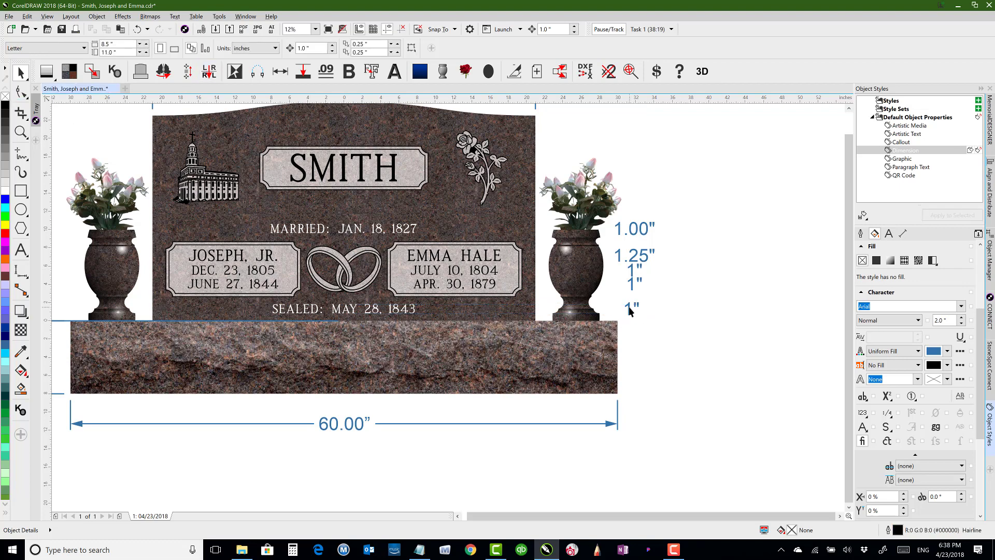
{"action": "left_click", "coordinate": [630, 310]}
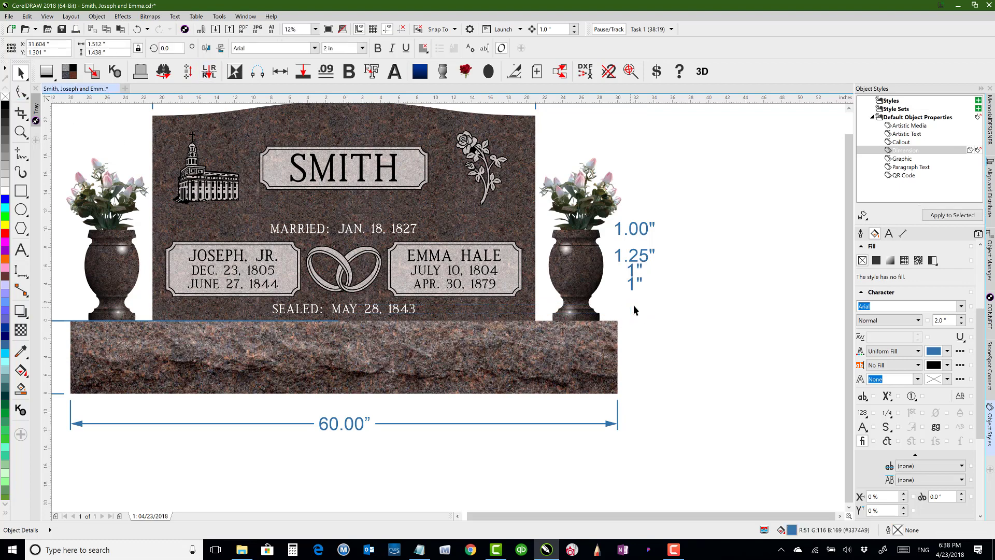
{"action": "left_click", "coordinate": [674, 225]}
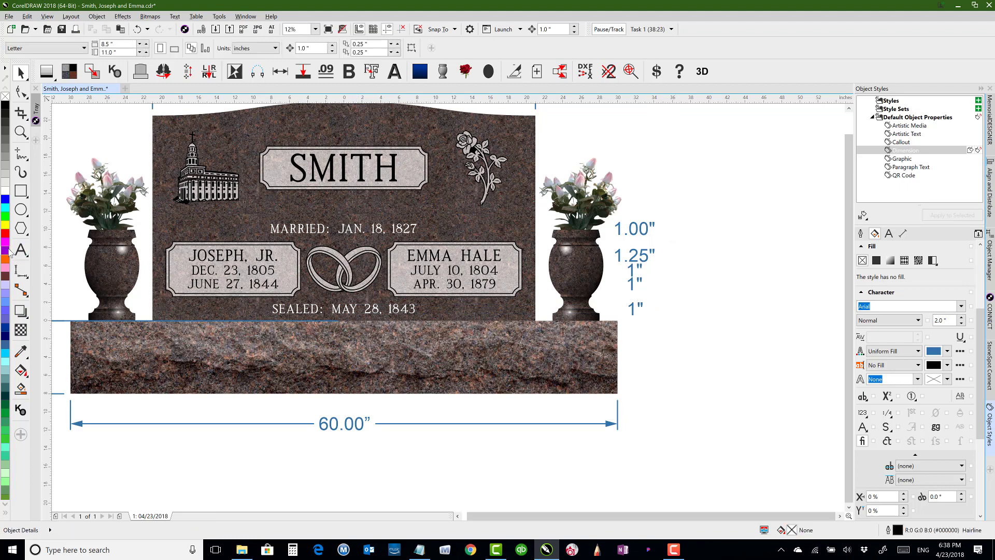
Step: Add a vertical dimension for the lettering height of the family name in the upper panel
{"action": "left_click", "coordinate": [20, 270]}
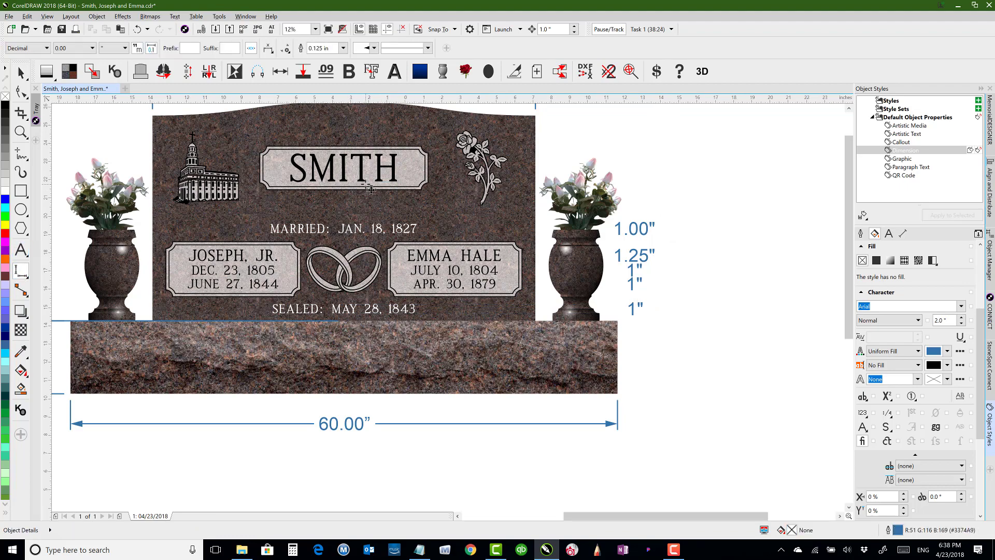
{"action": "scroll", "coordinate": [367, 189], "scroll_direction": "up", "scroll_amount": 2}
{"action": "left_click_drag", "start_coordinate": [439, 302], "coordinate": [438, 248]}
{"action": "left_click", "coordinate": [672, 263]}
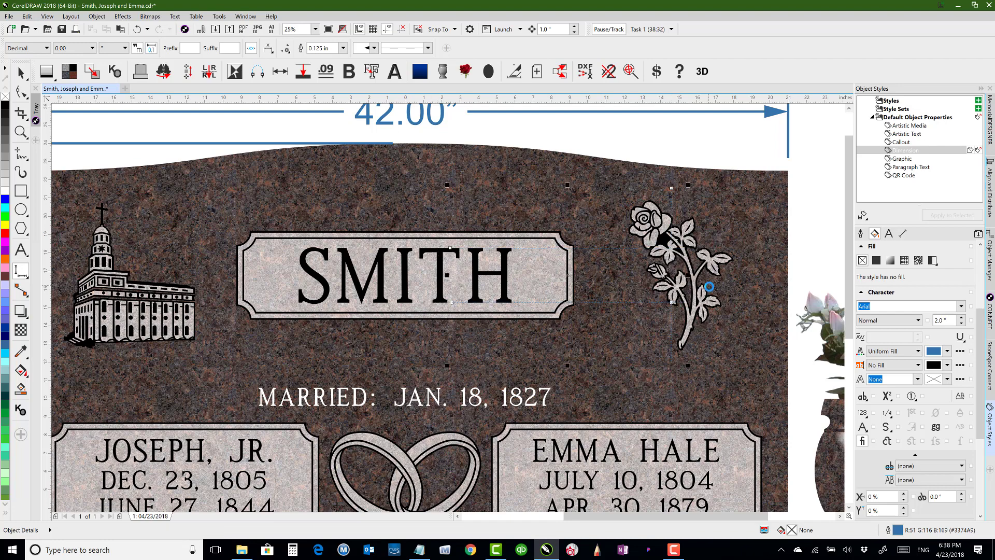
{"action": "scroll", "coordinate": [709, 285], "scroll_direction": "down", "scroll_amount": 1}
{"action": "key", "text": "space"}
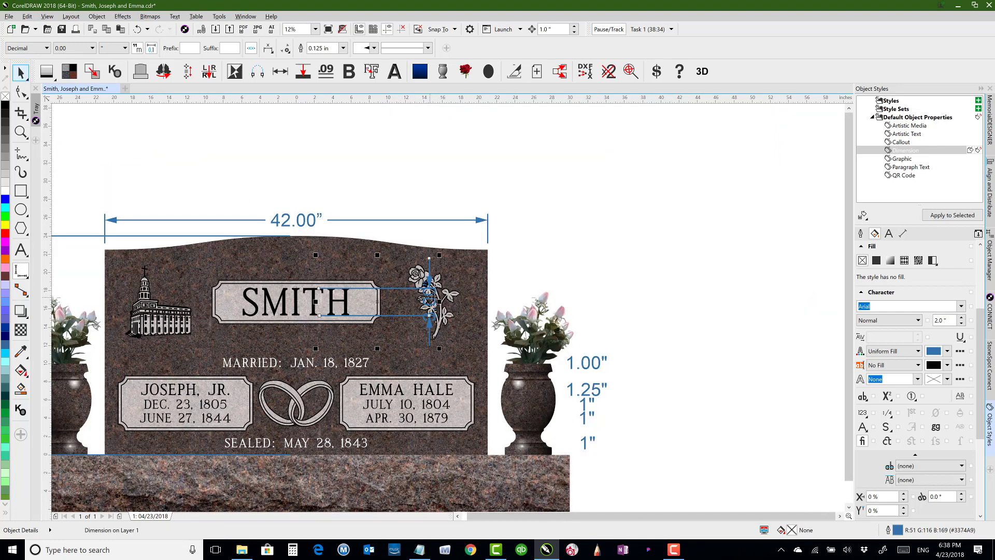
Step: Place the family name's height dimension beyond the right vase as horizontal text without an outline
{"action": "left_click_drag", "start_coordinate": [429, 301], "coordinate": [601, 311]}
{"action": "left_click", "coordinate": [267, 47]}
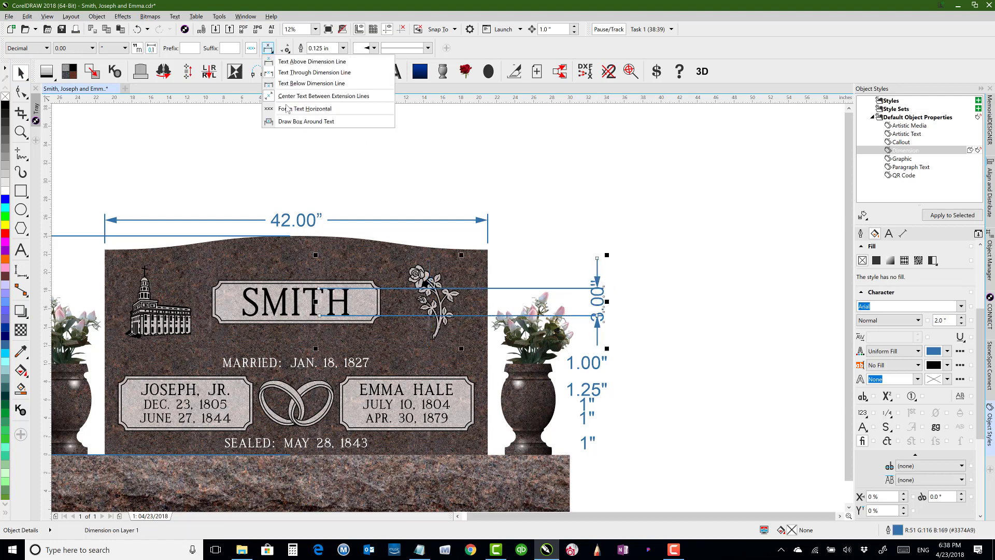
{"action": "left_click", "coordinate": [286, 109]}
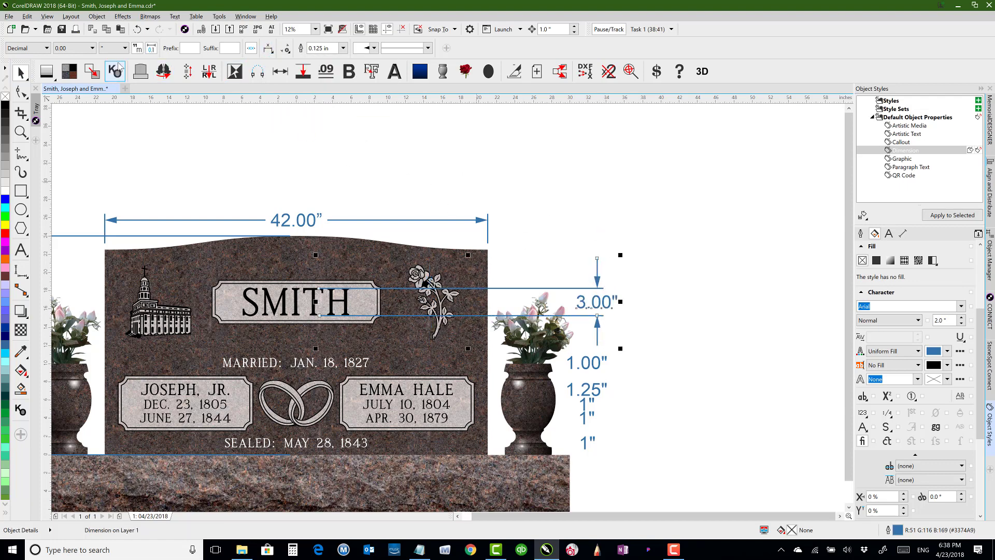
{"action": "right_click", "coordinate": [5, 97]}
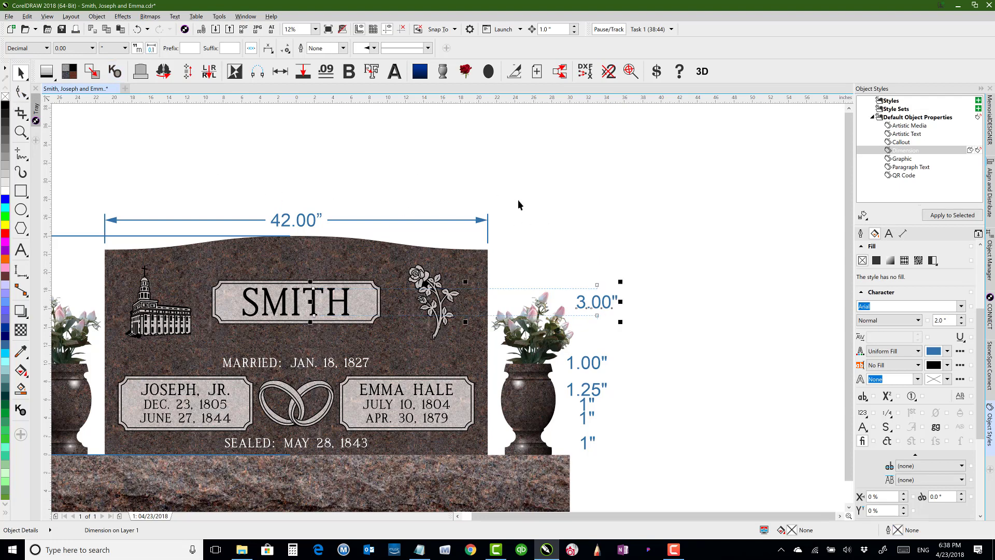
Step: Align all six lettering height labels beside the right vase on a common vertical centerline
{"action": "left_click", "coordinate": [640, 288]}
{"action": "left_click_drag", "start_coordinate": [667, 250], "coordinate": [555, 468]}
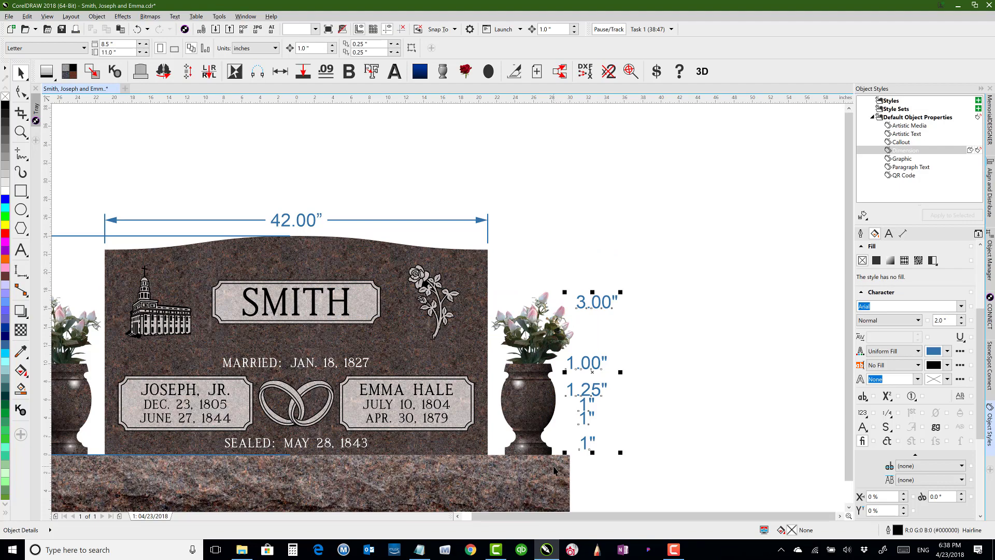
{"action": "left_click", "coordinate": [589, 233]}
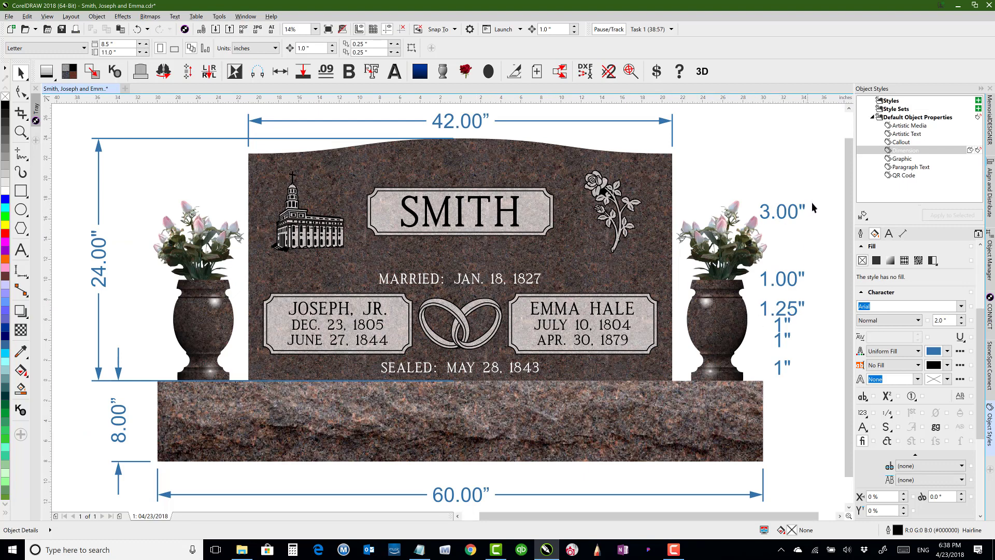
Step: Try a black outline on the family name's height dimension, selecting it in wireframe view
{"action": "left_click_drag", "start_coordinate": [749, 389], "coordinate": [829, 195]}
{"action": "left_click", "coordinate": [751, 206]}
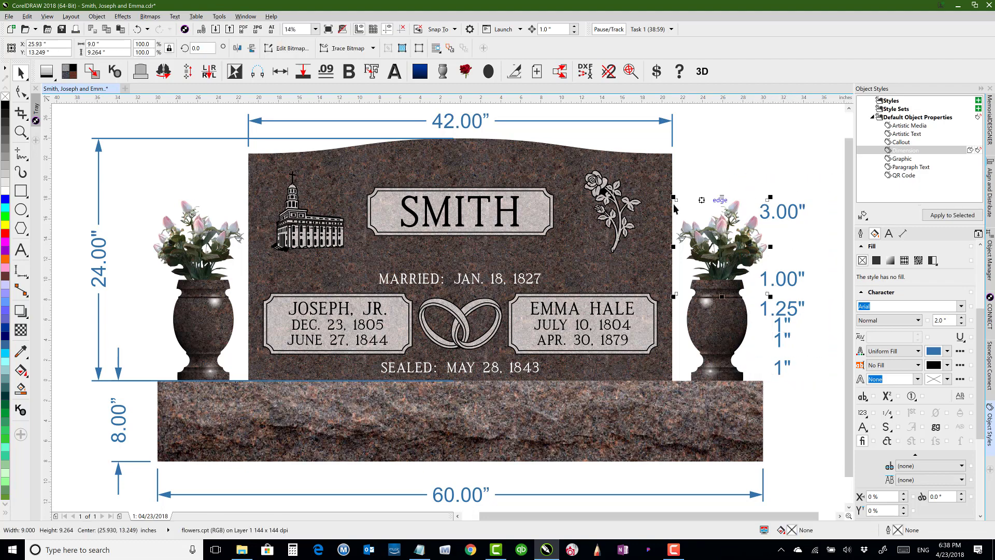
{"action": "key", "text": "shift+F9"}
{"action": "left_click", "coordinate": [676, 196]}
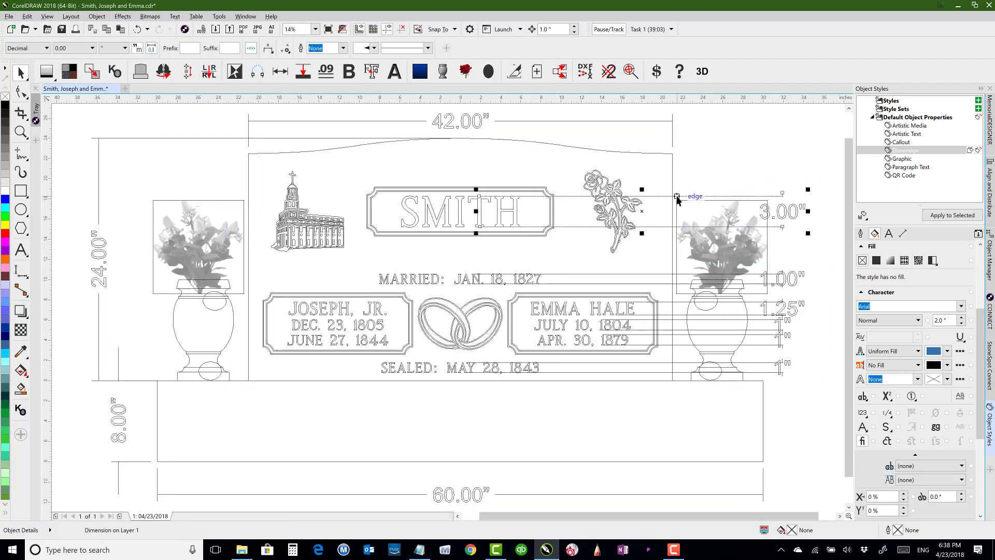
{"action": "key", "text": "shift+F9"}
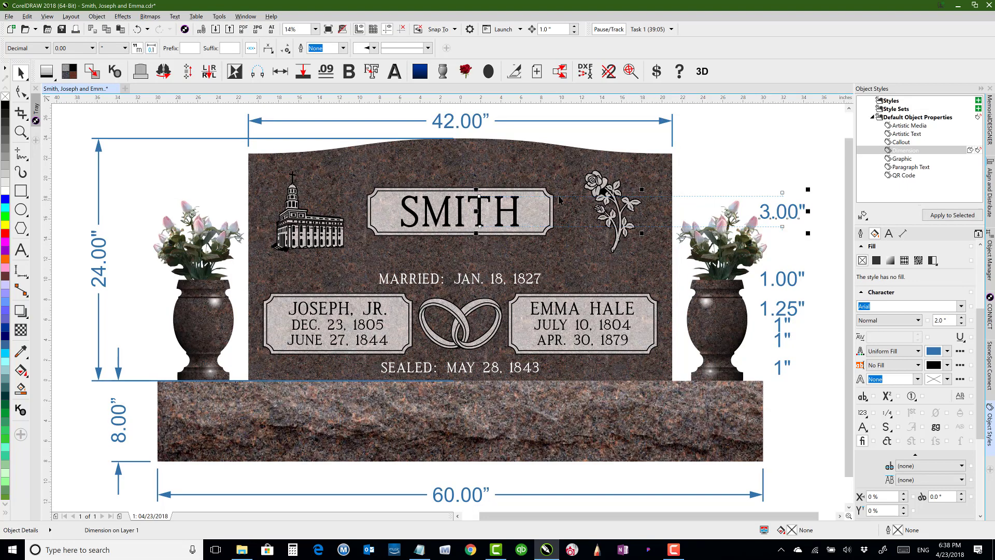
{"action": "right_click", "coordinate": [6, 104]}
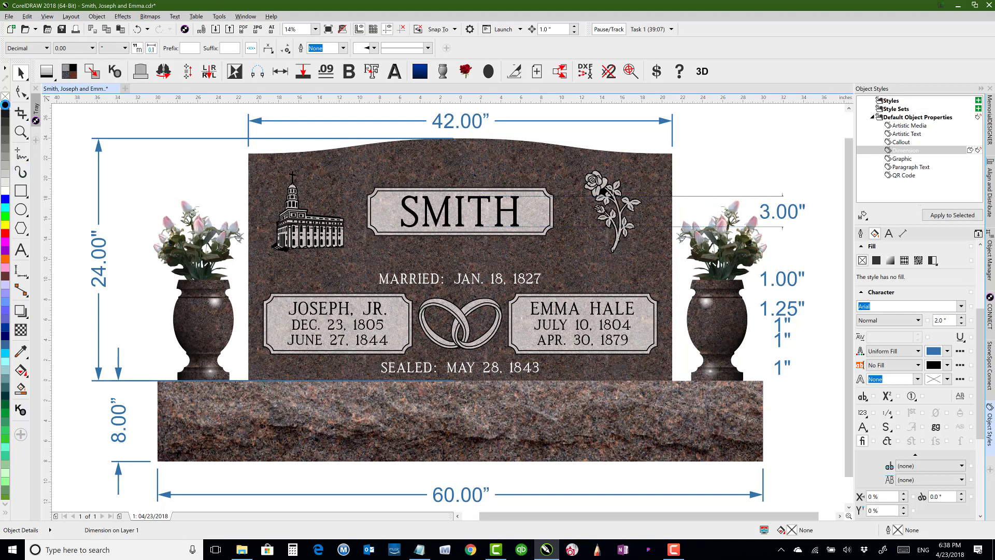
{"action": "left_click", "coordinate": [777, 201]}
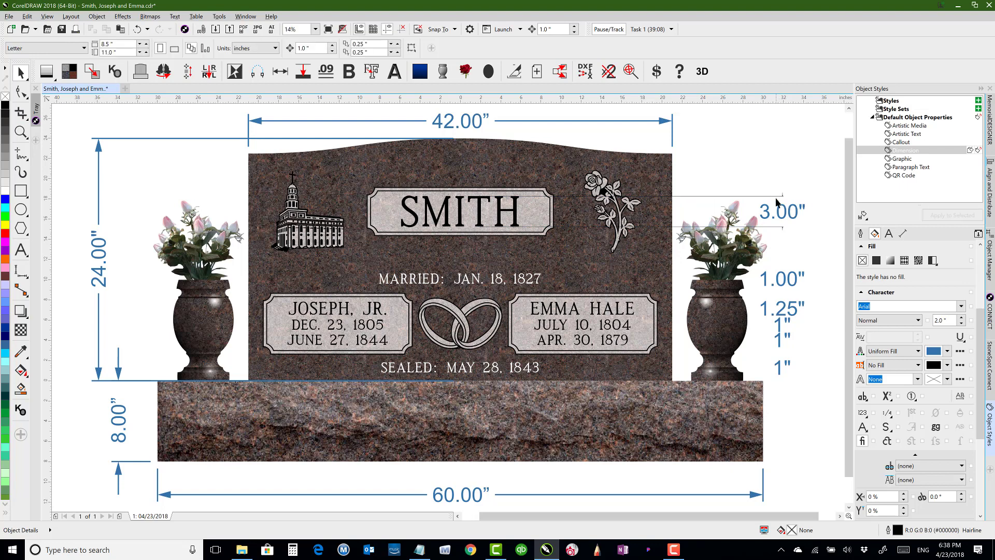
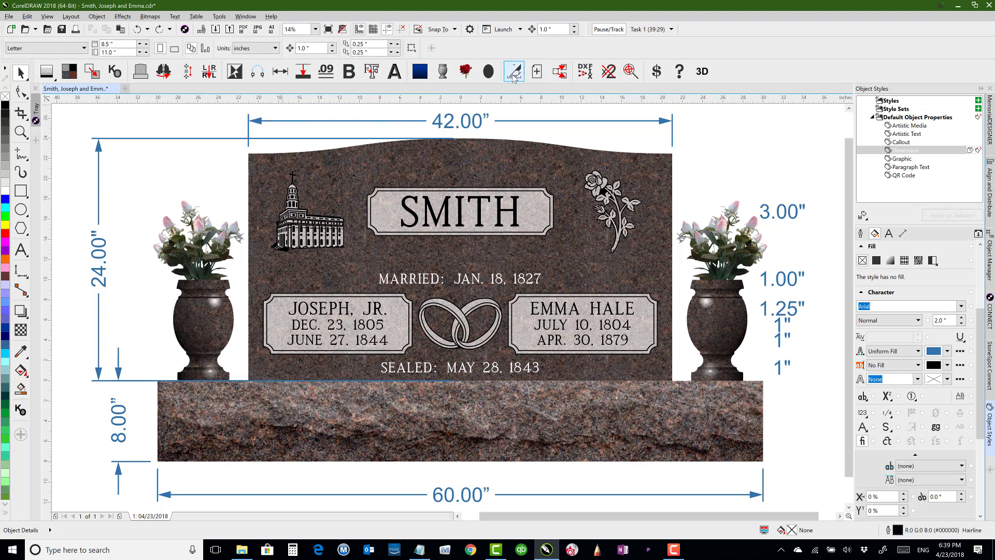
{"action": "left_click", "coordinate": [256, 125]}
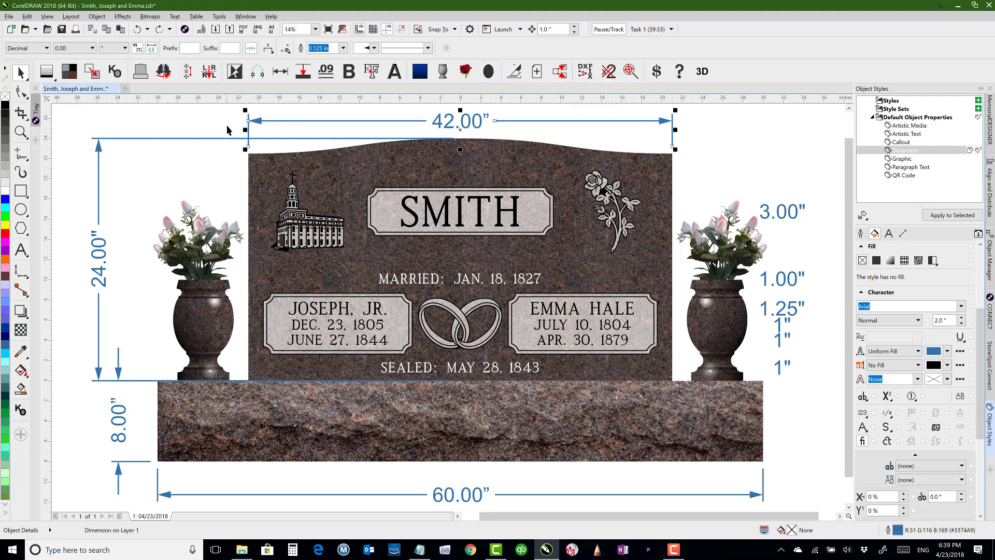
{"action": "left_click", "coordinate": [97, 17]}
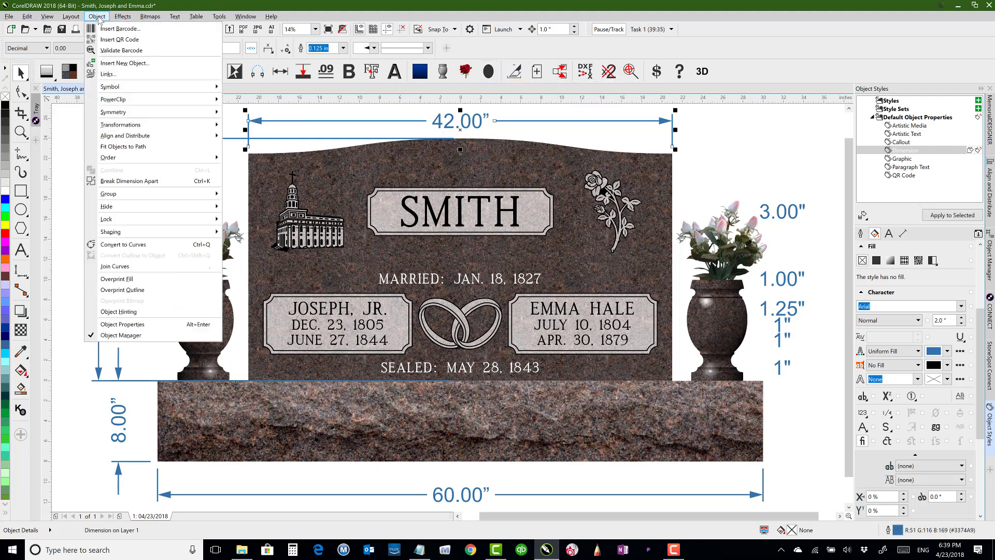
{"action": "left_click", "coordinate": [237, 139]}
{"action": "left_click", "coordinate": [234, 139]}
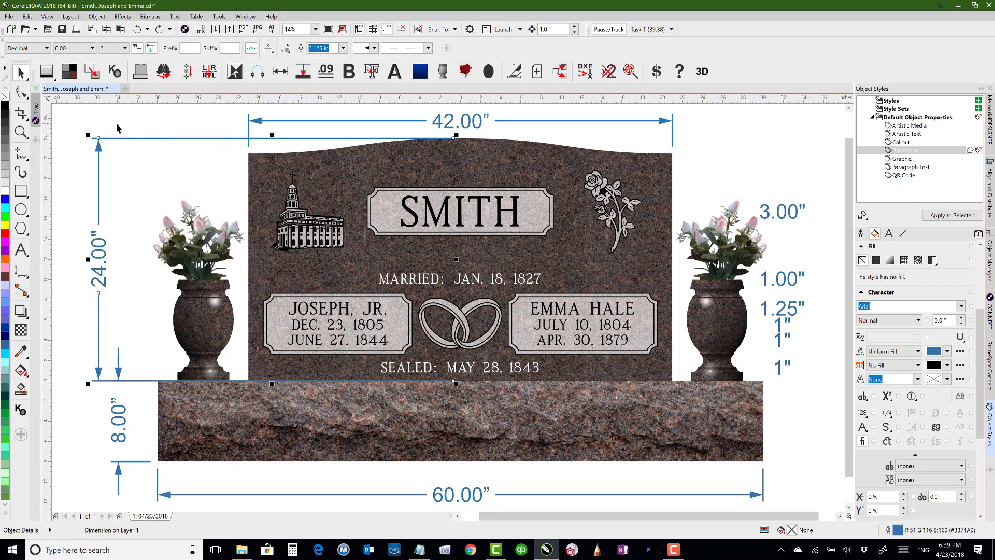
{"action": "left_click", "coordinate": [117, 123]}
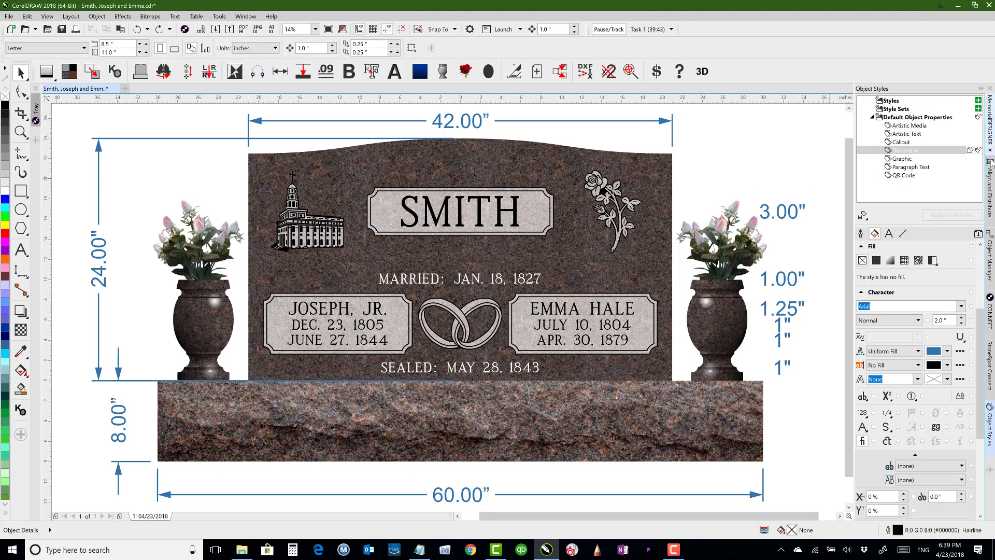
Step: Select the headstone, base and lettering dimensions together with their text labels in the Object Manager
{"action": "left_click", "coordinate": [991, 270]}
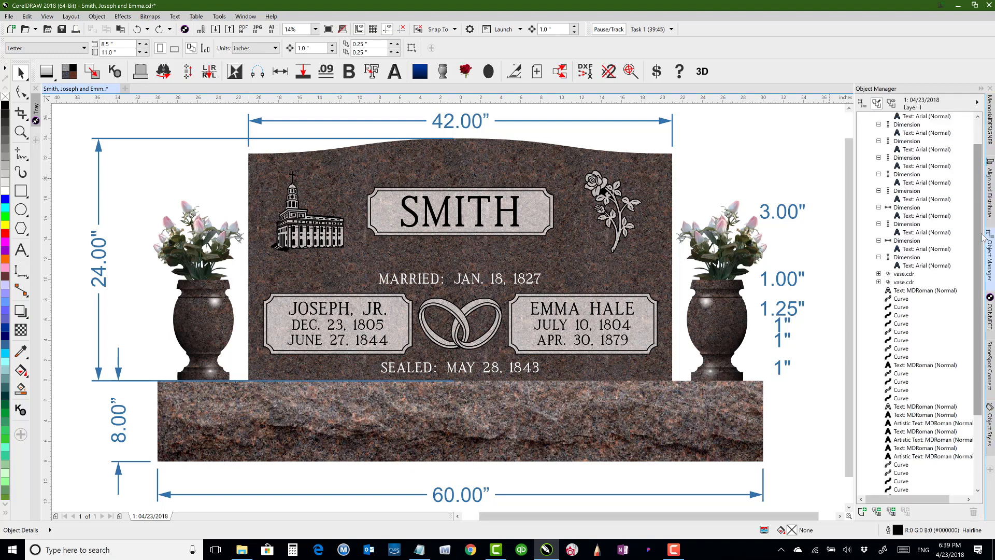
{"action": "left_click", "coordinate": [927, 268]}
{"action": "scroll", "coordinate": [974, 237], "scroll_direction": "up", "scroll_amount": 2}
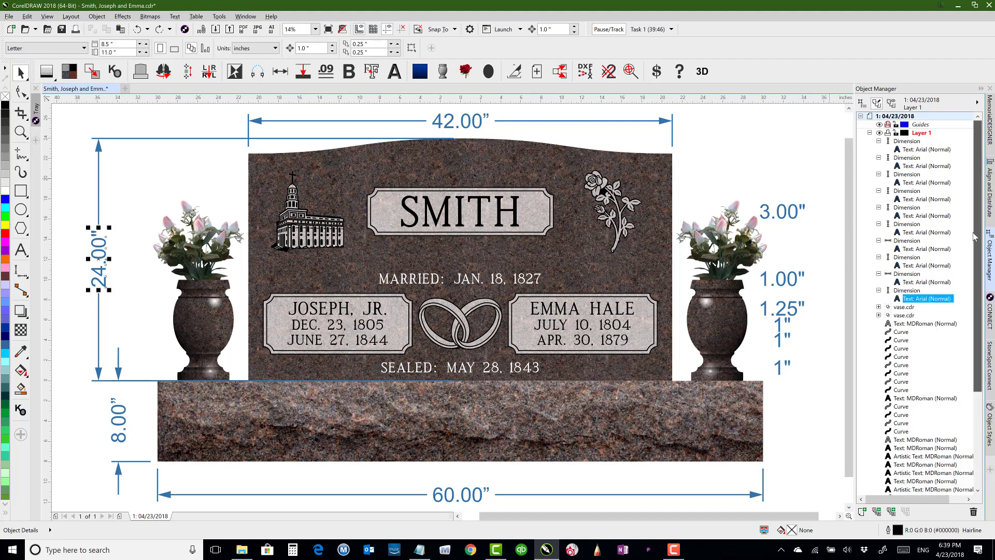
{"action": "left_click", "coordinate": [907, 141], "text": "shift"}
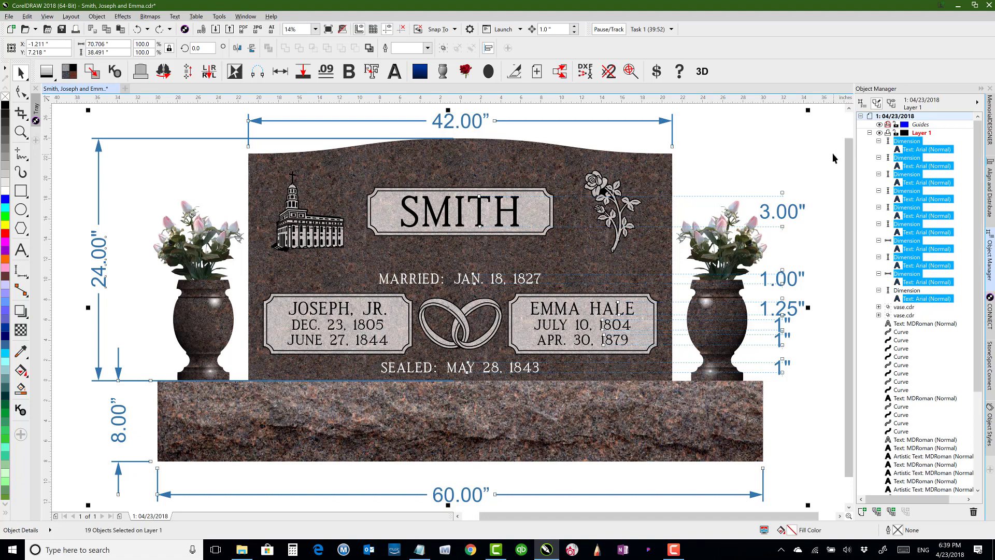
{"action": "left_click", "coordinate": [909, 144]}
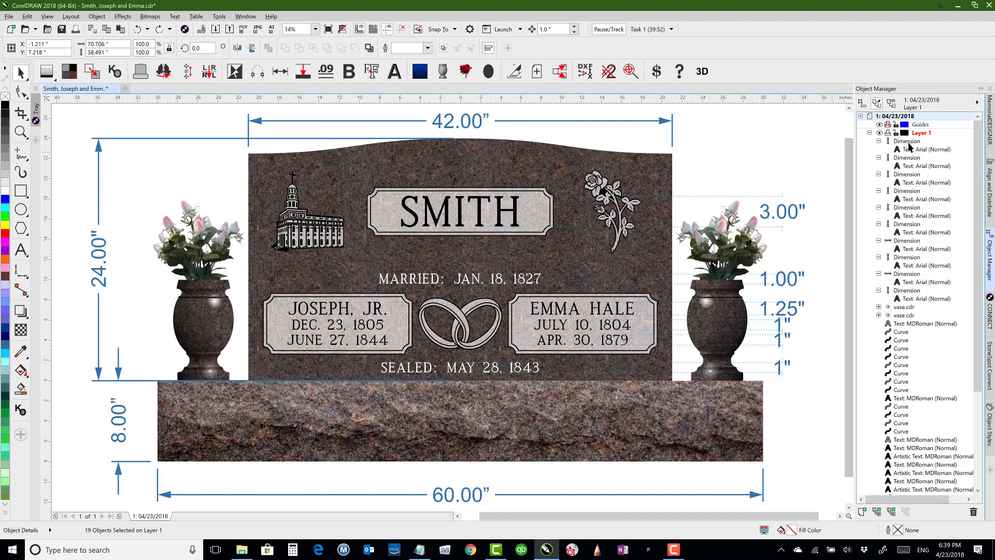
{"action": "left_click", "coordinate": [918, 300], "text": "shift"}
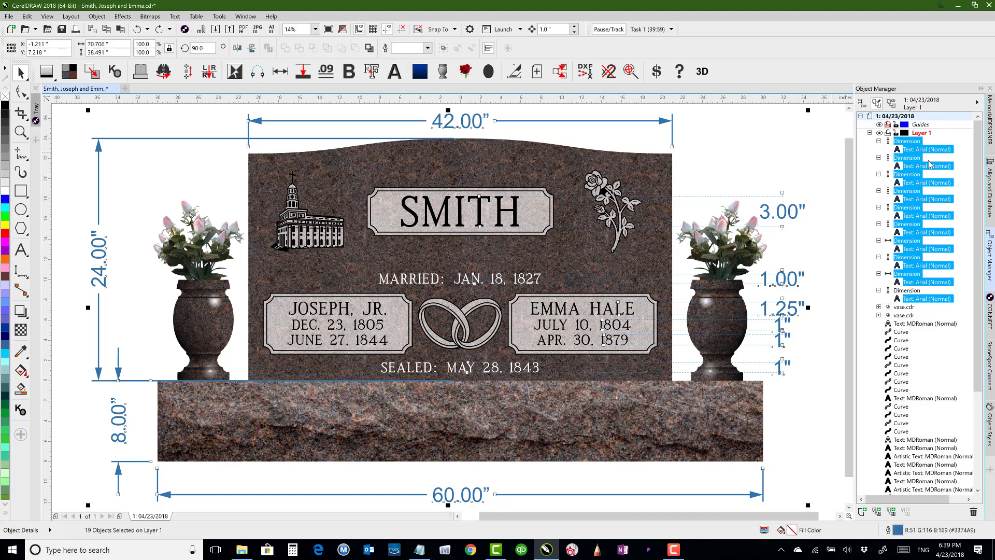
Step: Create a new layer named Dimensions above Layer 1
{"action": "left_click", "coordinate": [864, 512]}
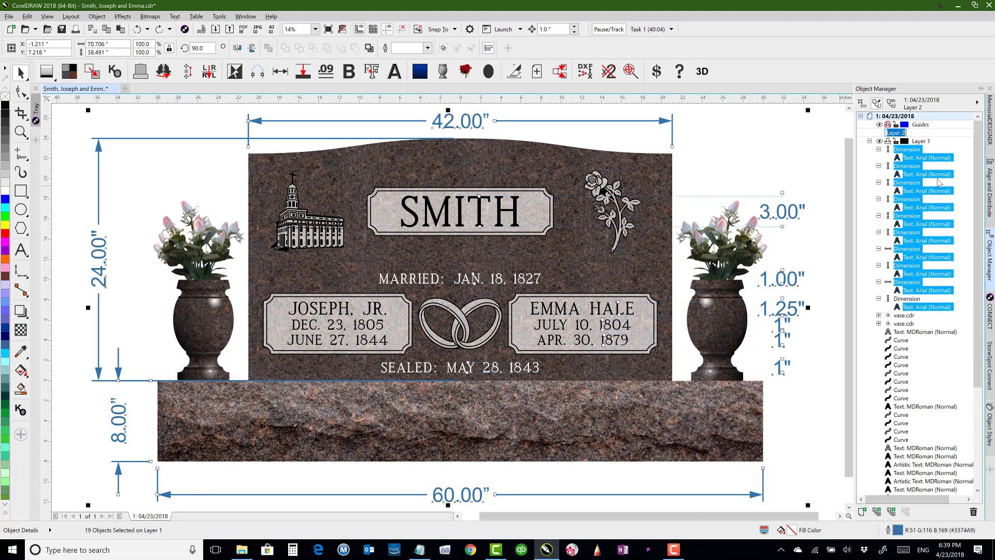
{"action": "type", "text": "Dim"}
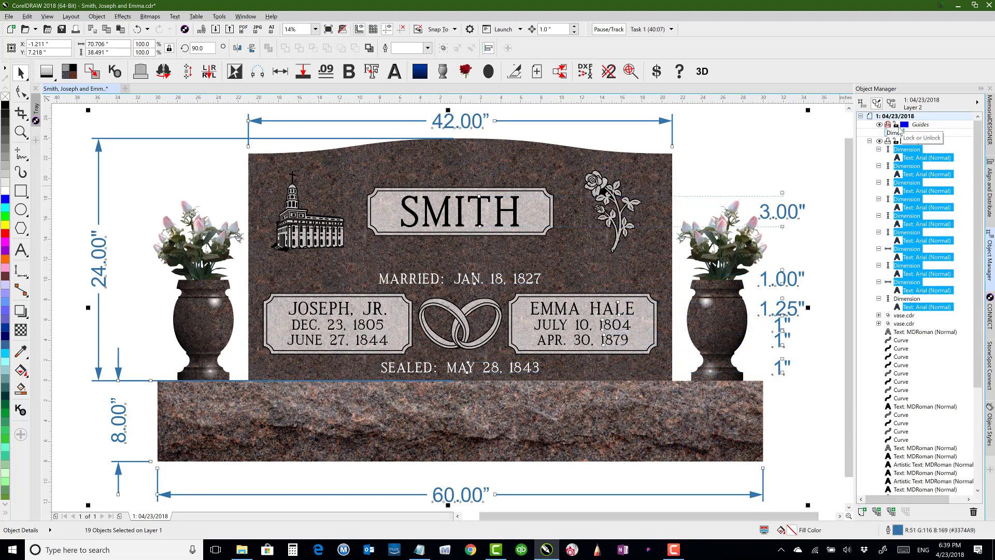
{"action": "type", "text": "ensions"}
{"action": "left_click", "coordinate": [835, 144]}
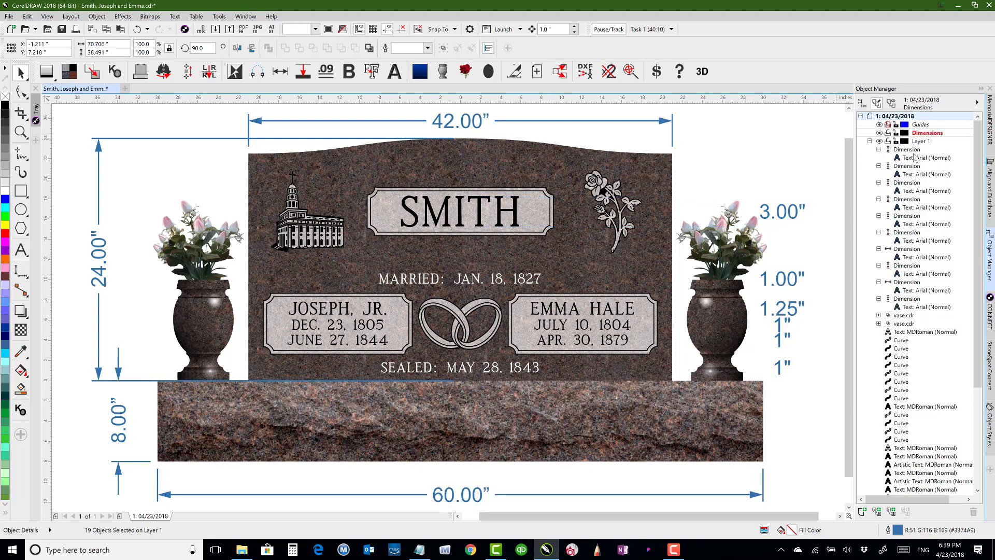
Step: Move all the dimensions with their text labels from Layer 1 to the Dimensions layer
{"action": "left_click", "coordinate": [911, 149]}
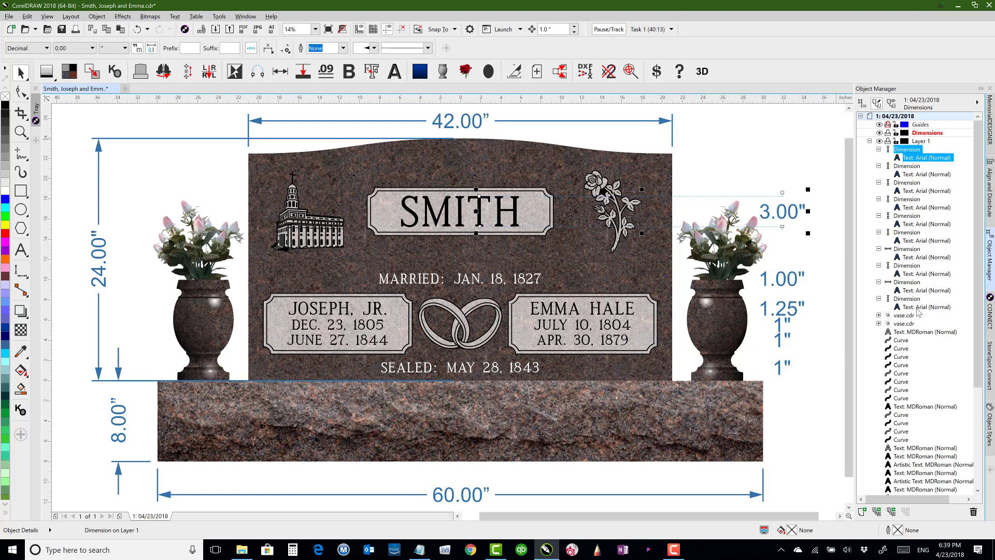
{"action": "left_click", "coordinate": [918, 308], "text": "shift"}
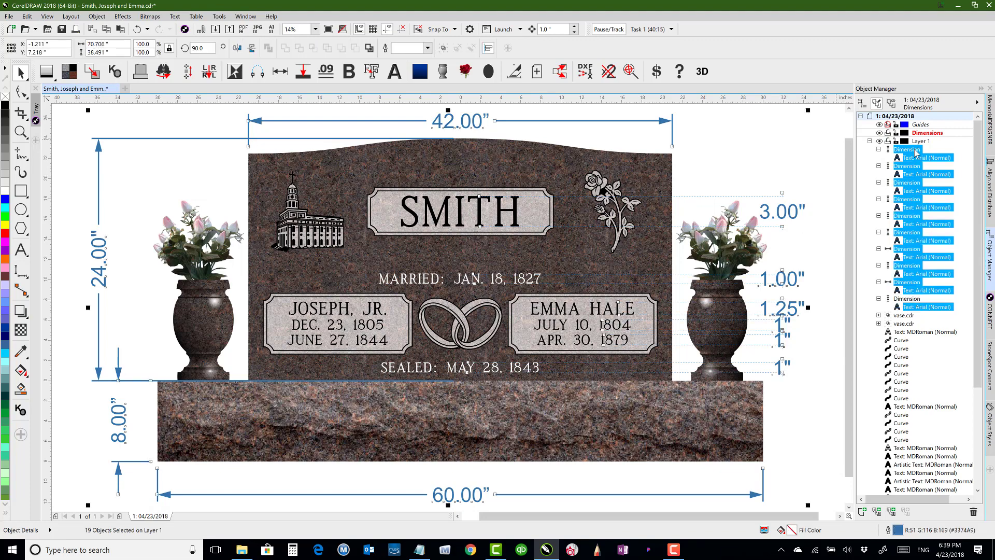
{"action": "left_click_drag", "start_coordinate": [916, 150], "coordinate": [931, 137]}
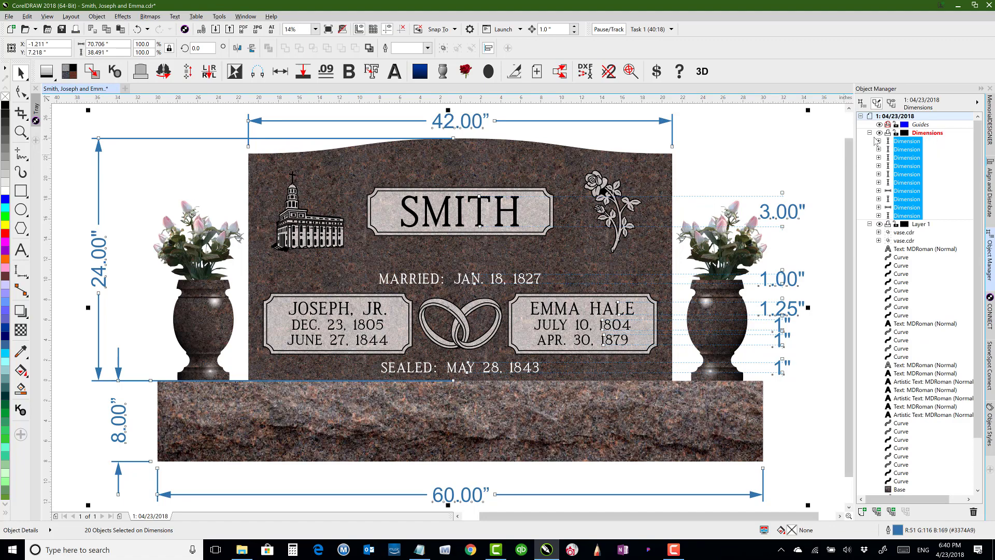
Step: Toggle the Dimensions layer's visibility and printing off and back on
{"action": "left_click", "coordinate": [880, 133]}
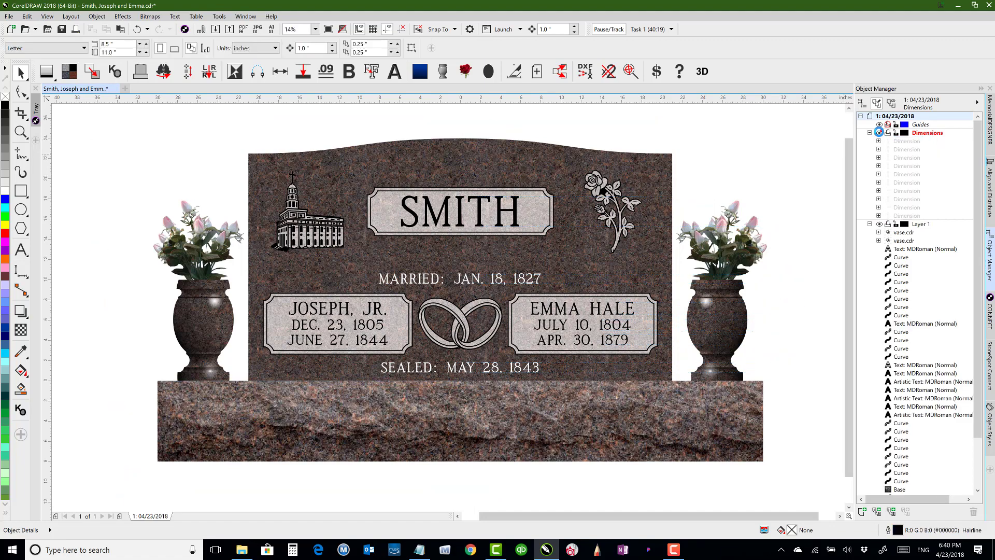
{"action": "left_click", "coordinate": [879, 133]}
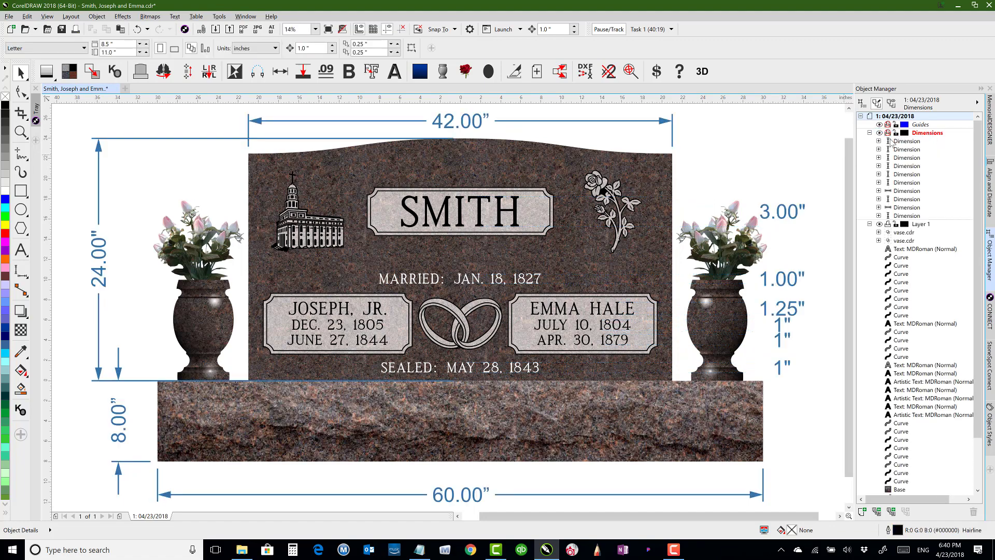
{"action": "left_click", "coordinate": [888, 134]}
Step: Hide the Dimensions layer and generate an outline Plot page from the headstone and all its artwork
{"action": "left_click", "coordinate": [879, 133]}
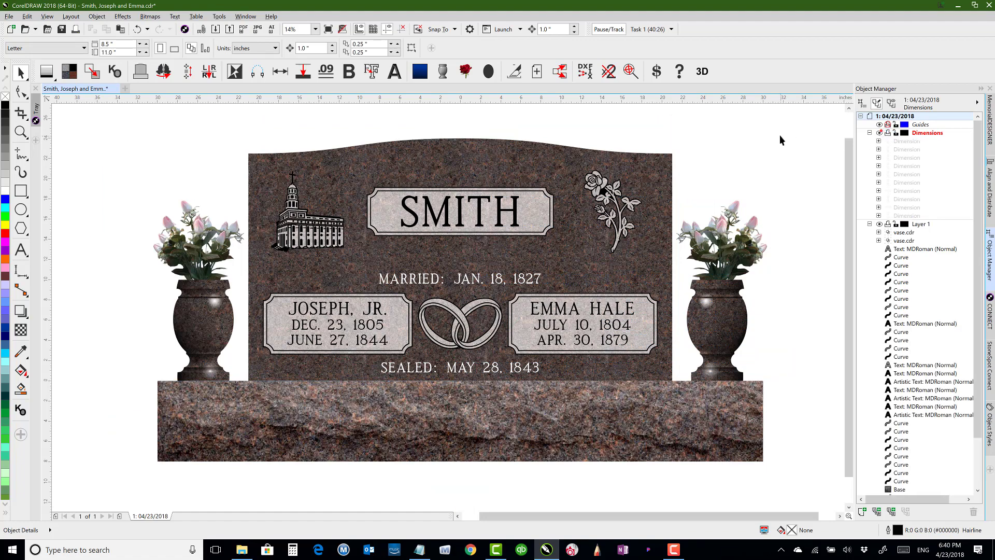
{"action": "left_click_drag", "start_coordinate": [236, 126], "coordinate": [683, 380]}
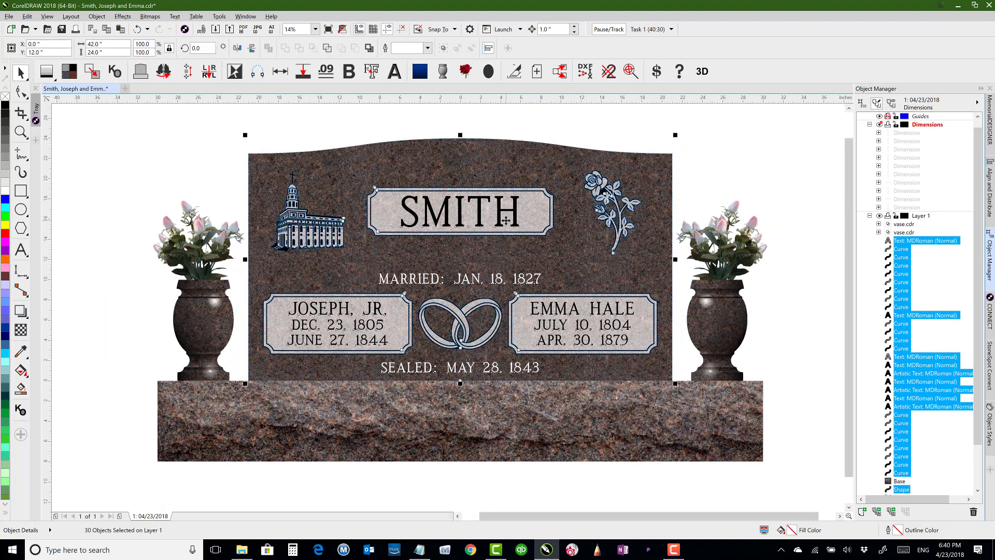
{"action": "left_click", "coordinate": [515, 72]}
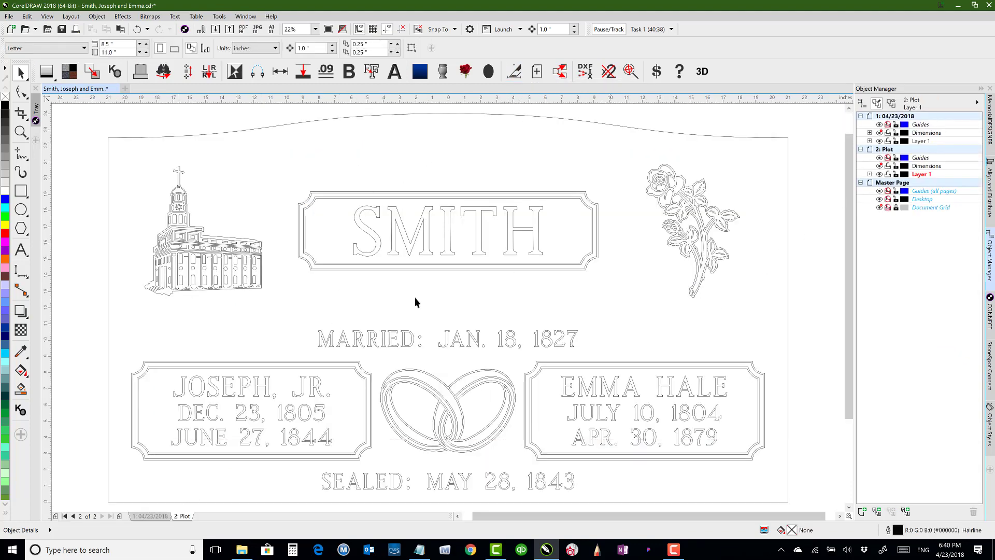
Step: Show the Dimensions layer on the 04/23/2018 page again and expand Layer 1's object list
{"action": "left_click", "coordinate": [880, 134]}
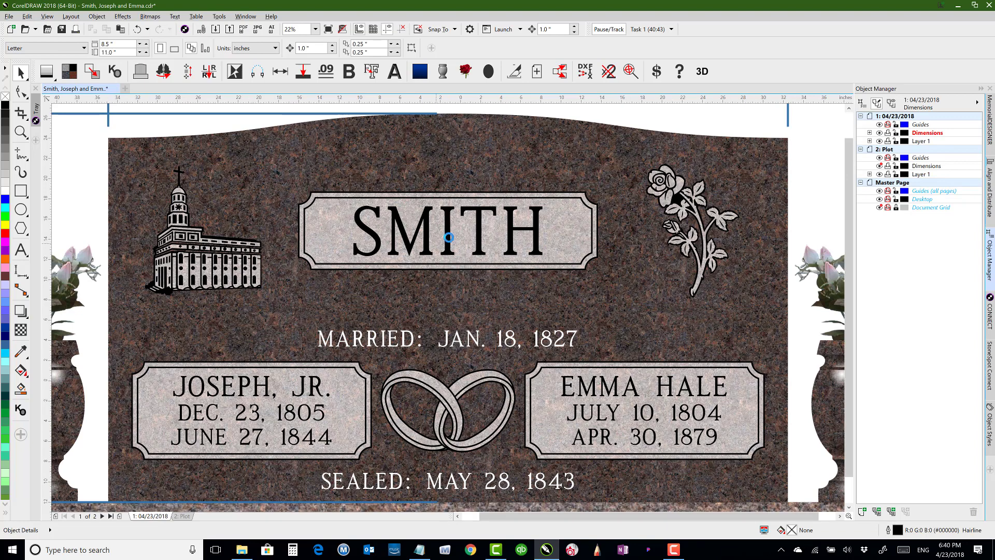
{"action": "scroll", "coordinate": [521, 199], "scroll_direction": "down", "scroll_amount": 2}
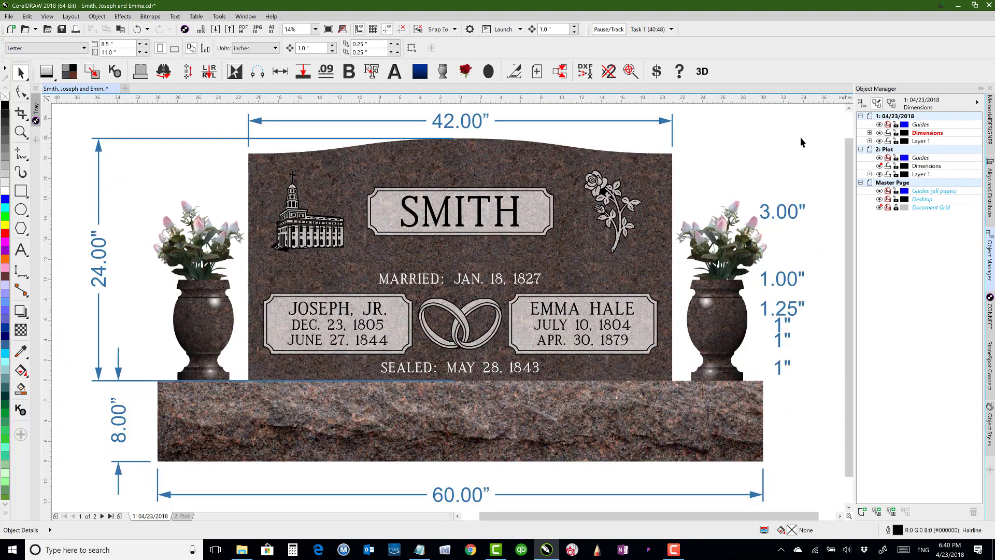
{"action": "left_click", "coordinate": [870, 141]}
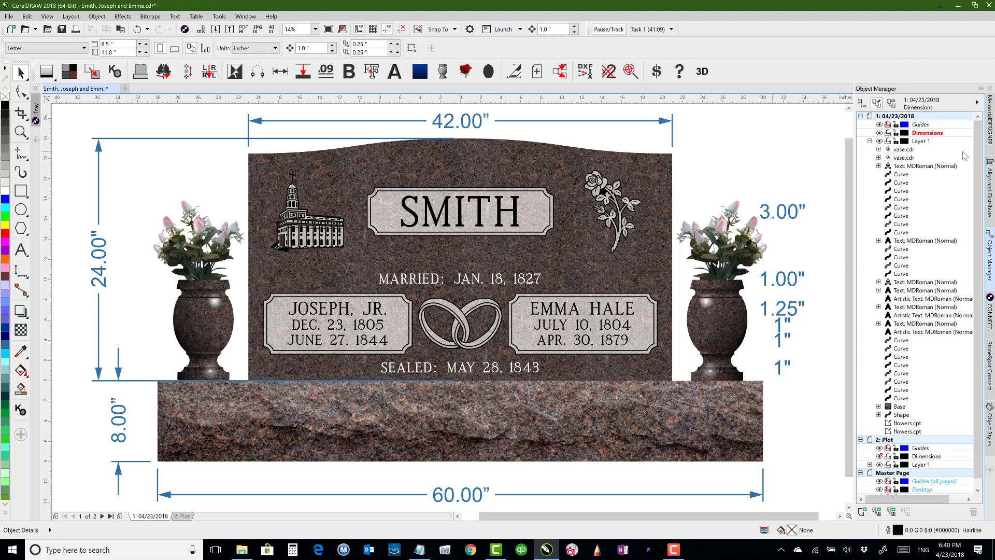
{"action": "key", "text": "F10"}
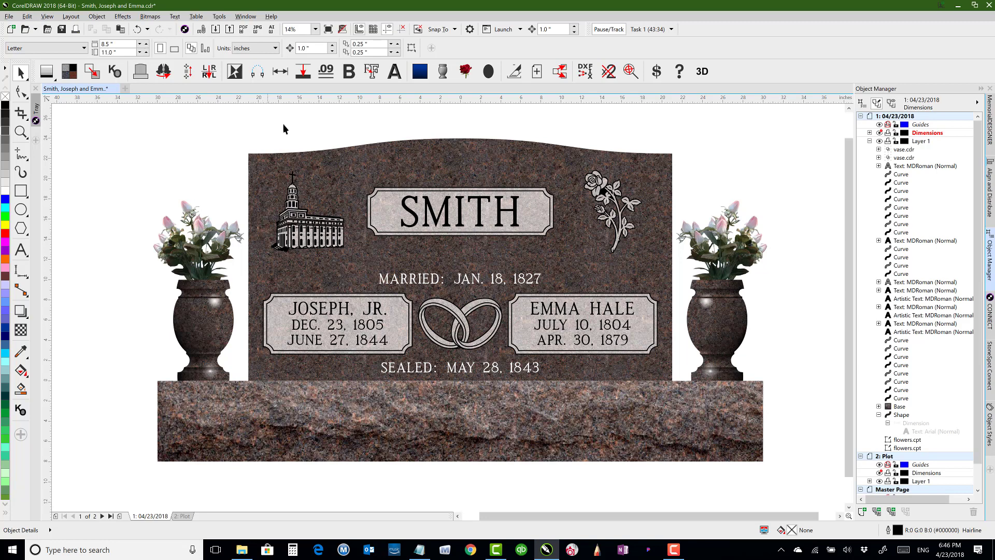
Step: Try to measure the width of a black wall strip on the church artwork with the Parallel Dimension tool
{"action": "left_click", "coordinate": [23, 277]}
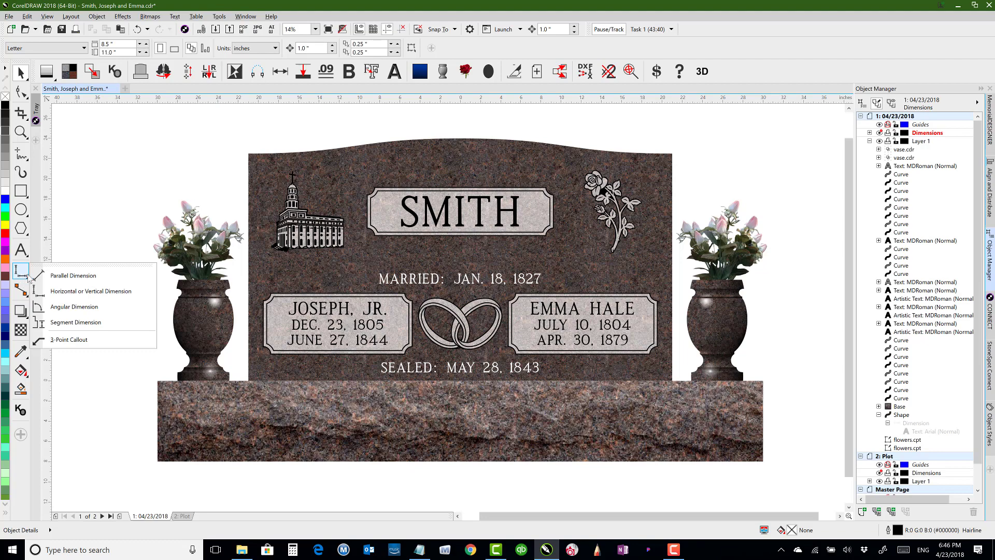
{"action": "left_click", "coordinate": [67, 277]}
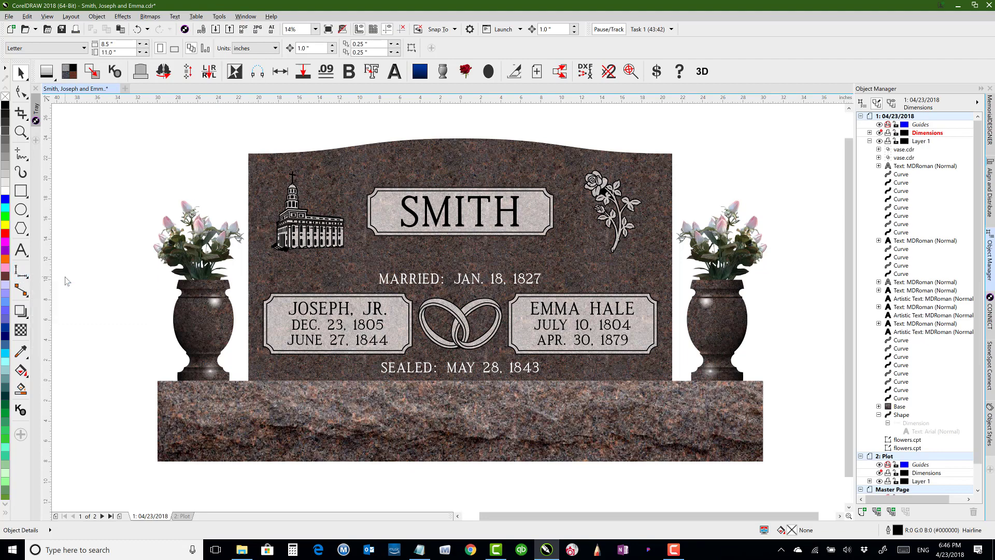
{"action": "scroll", "coordinate": [320, 228], "scroll_direction": "up", "scroll_amount": 3}
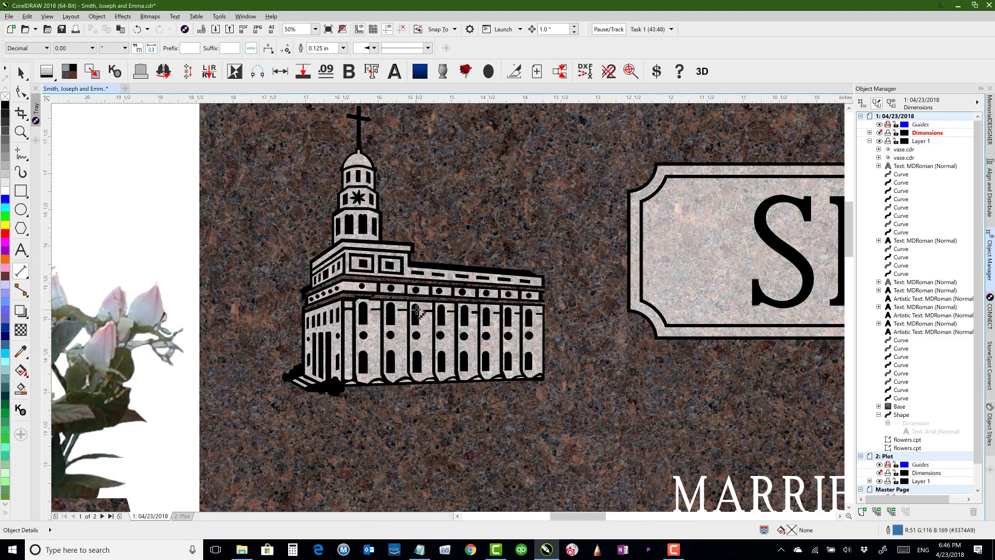
{"action": "scroll", "coordinate": [405, 314], "scroll_direction": "up", "scroll_amount": 2}
{"action": "scroll", "coordinate": [443, 301], "scroll_direction": "up", "scroll_amount": 2}
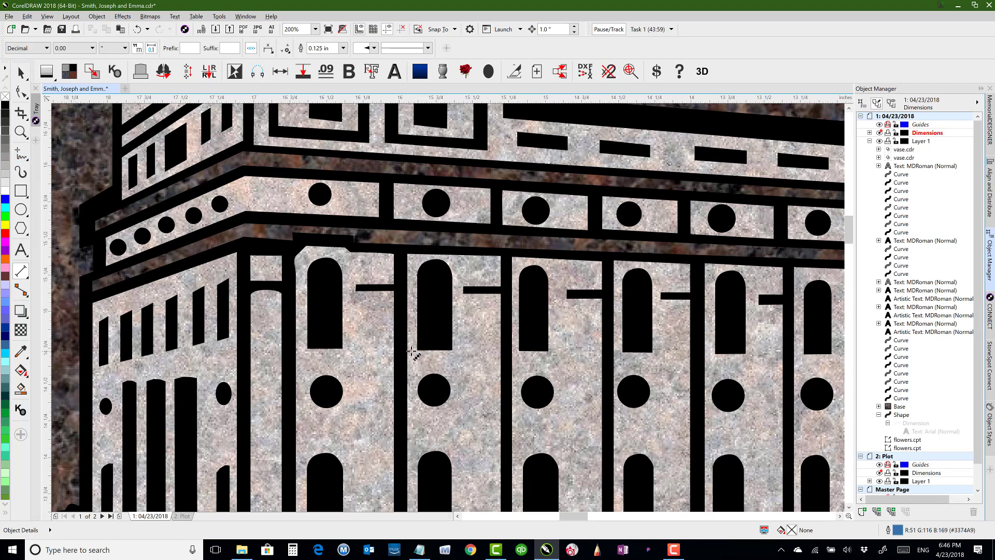
{"action": "scroll", "coordinate": [407, 348], "scroll_direction": "up", "scroll_amount": 2}
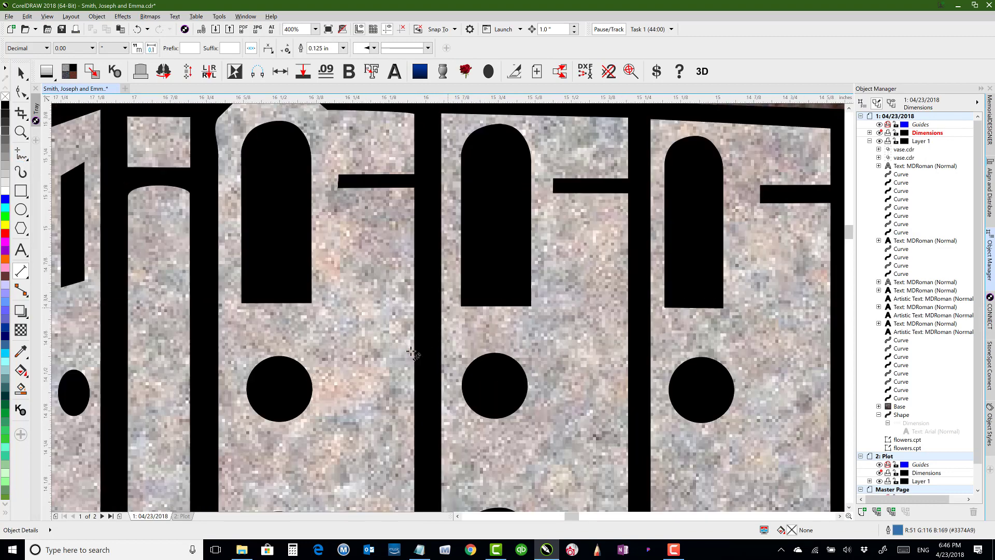
{"action": "left_click", "coordinate": [441, 280]}
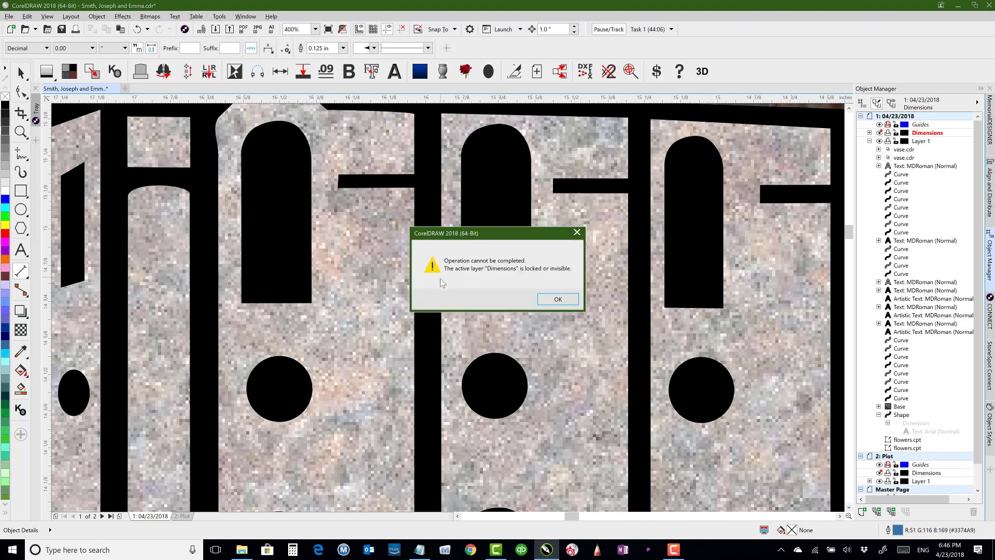
{"action": "left_click", "coordinate": [557, 299]}
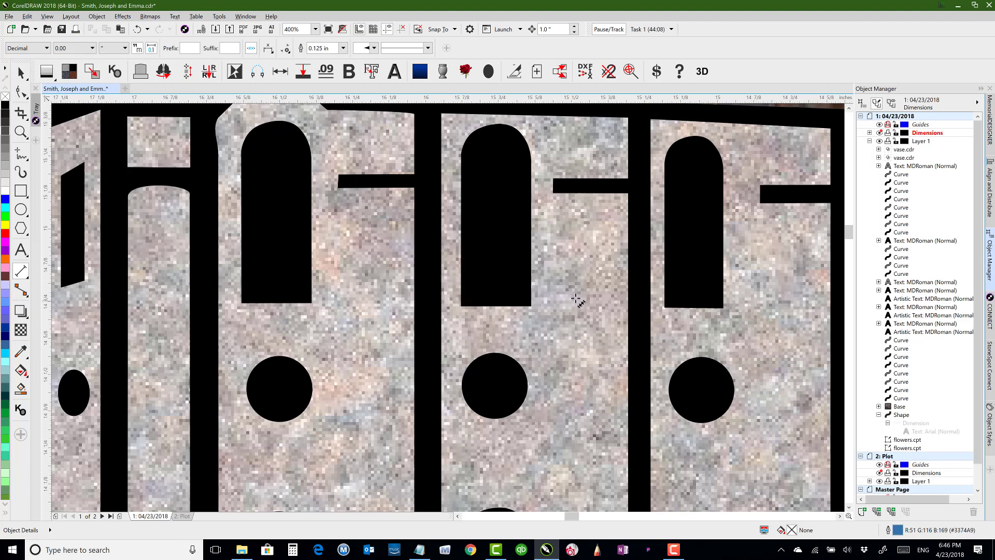
Step: Make the Dimensions layer visible and active, and measure the black wall strip on the church without placing a dimension
{"action": "left_click", "coordinate": [922, 141]}
{"action": "left_click", "coordinate": [879, 132]}
{"action": "left_click", "coordinate": [928, 134]}
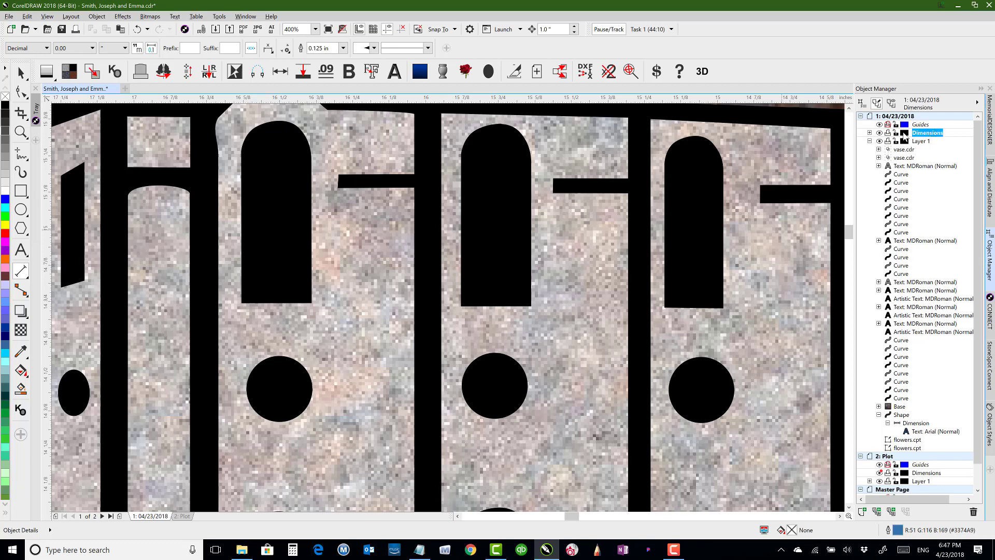
{"action": "left_click", "coordinate": [441, 320]}
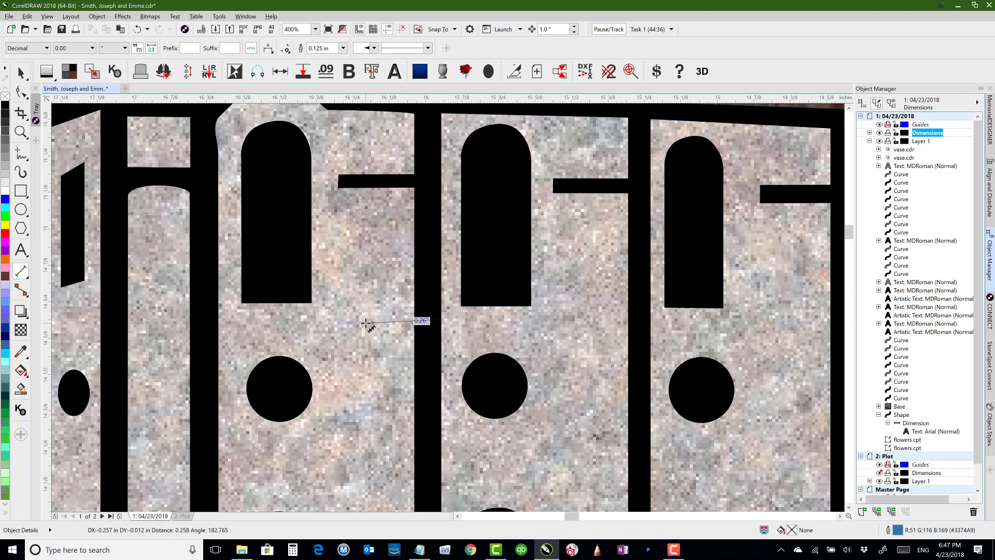
{"action": "key", "text": "Escape"}
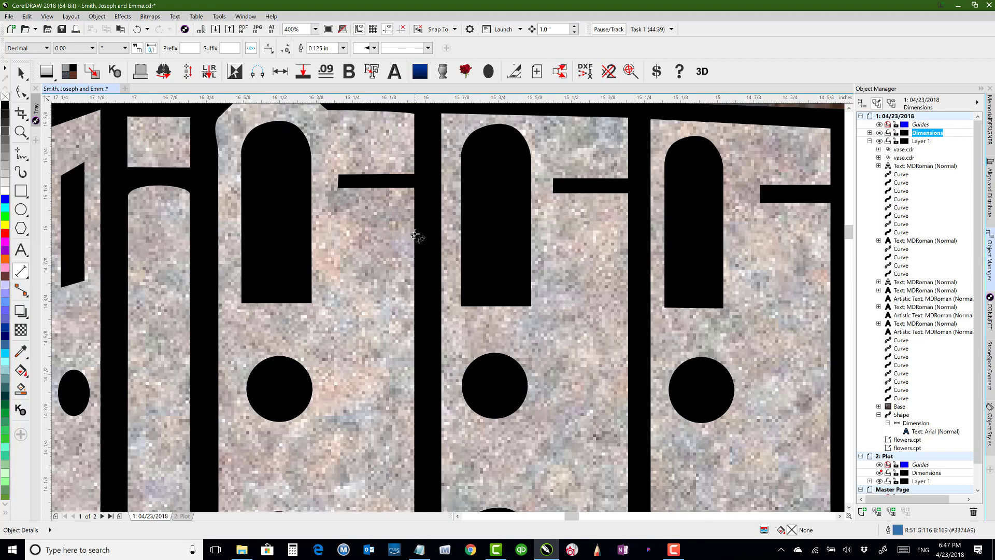
Step: Measure the thickness of the church's sloping black roof outline without placing a dimension
{"action": "scroll", "coordinate": [454, 270], "scroll_direction": "down", "scroll_amount": 2}
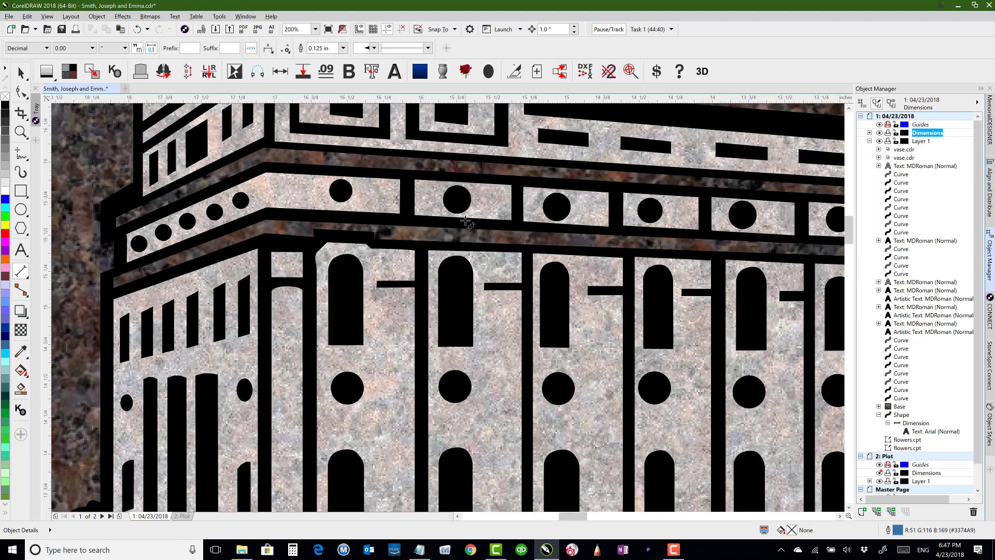
{"action": "scroll", "coordinate": [457, 306], "scroll_direction": "down", "scroll_amount": 1}
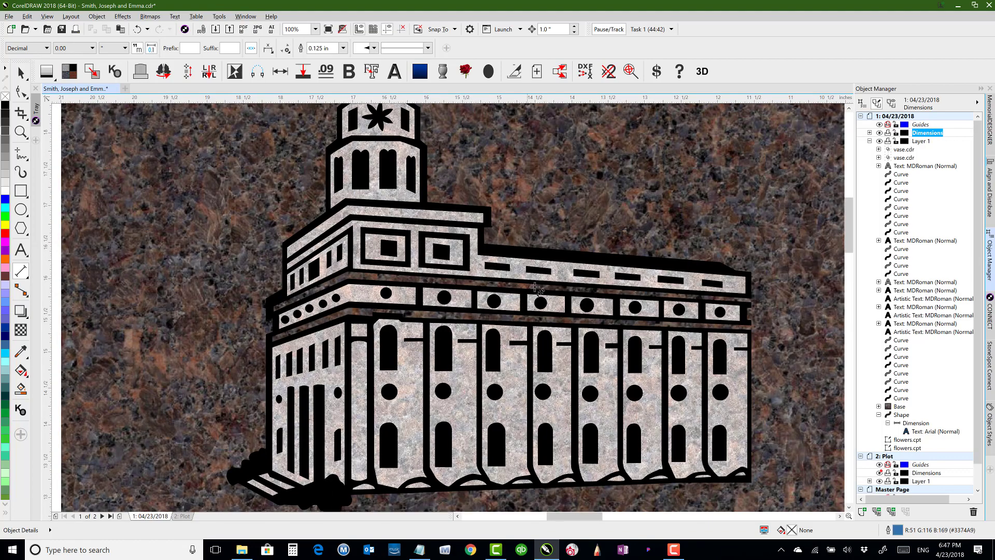
{"action": "scroll", "coordinate": [557, 261], "scroll_direction": "up", "scroll_amount": 1}
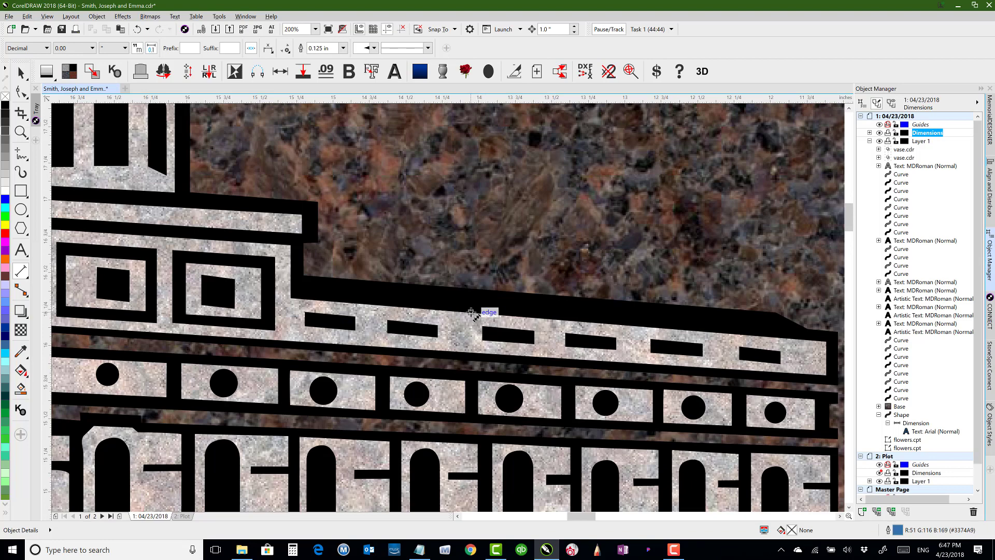
{"action": "left_click_drag", "start_coordinate": [471, 312], "coordinate": [471, 289]}
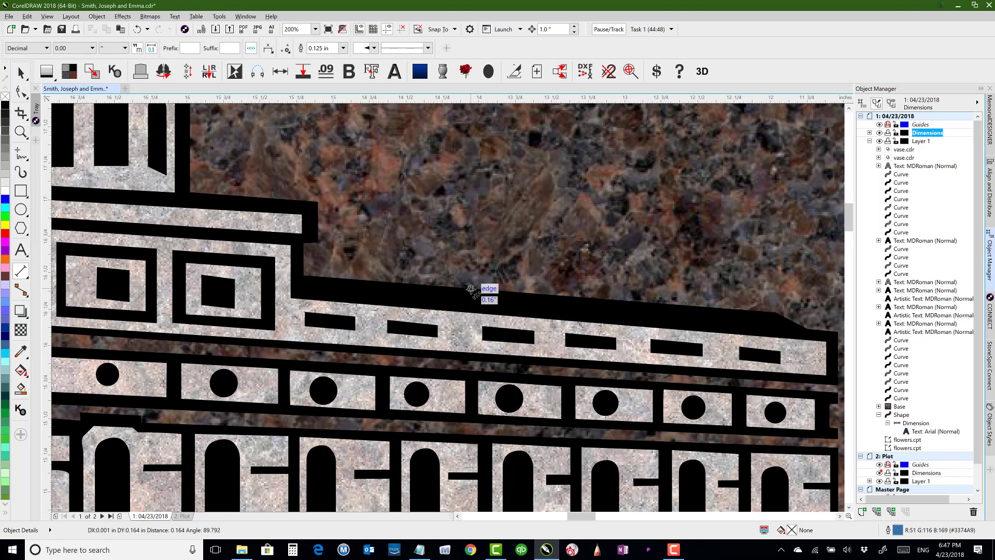
{"action": "left_click_drag", "start_coordinate": [471, 289], "coordinate": [476, 253]}
{"action": "key", "text": "Escape"}
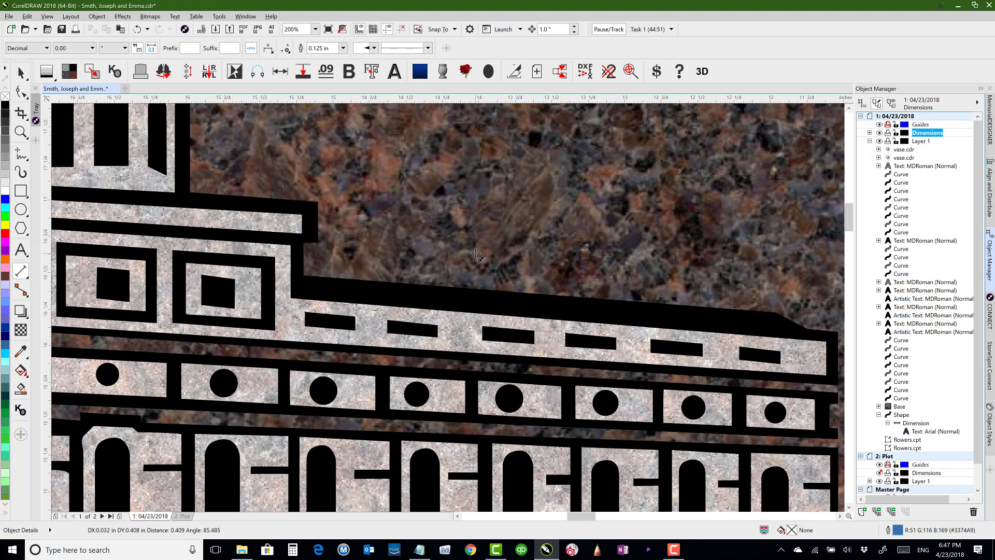
Step: Measure the horizontal gap between the church's roof end and the family name panel without placing a dimension
{"action": "scroll", "coordinate": [424, 302], "scroll_direction": "down", "scroll_amount": 1}
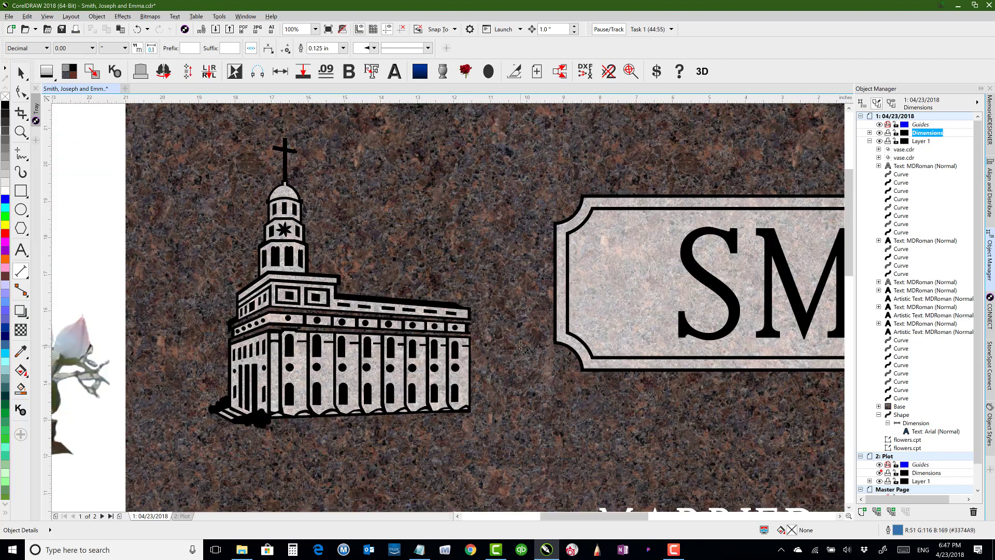
{"action": "scroll", "coordinate": [520, 346], "scroll_direction": "up", "scroll_amount": 1}
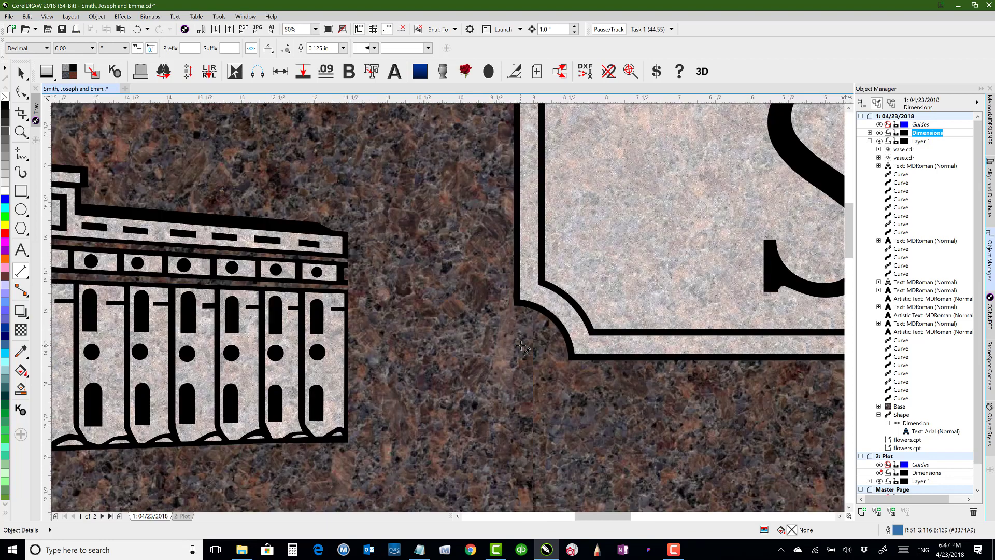
{"action": "left_click", "coordinate": [350, 245]}
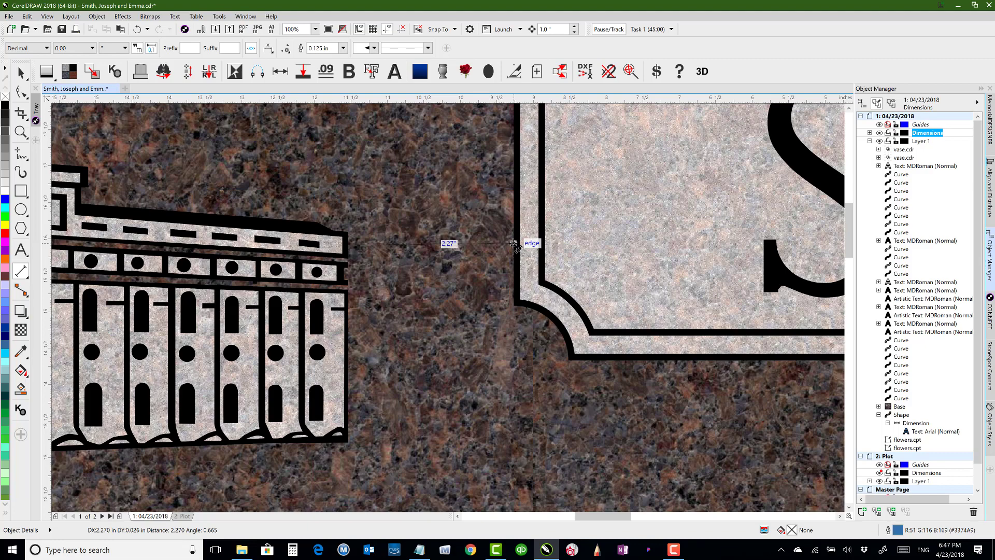
{"action": "key", "text": "Escape"}
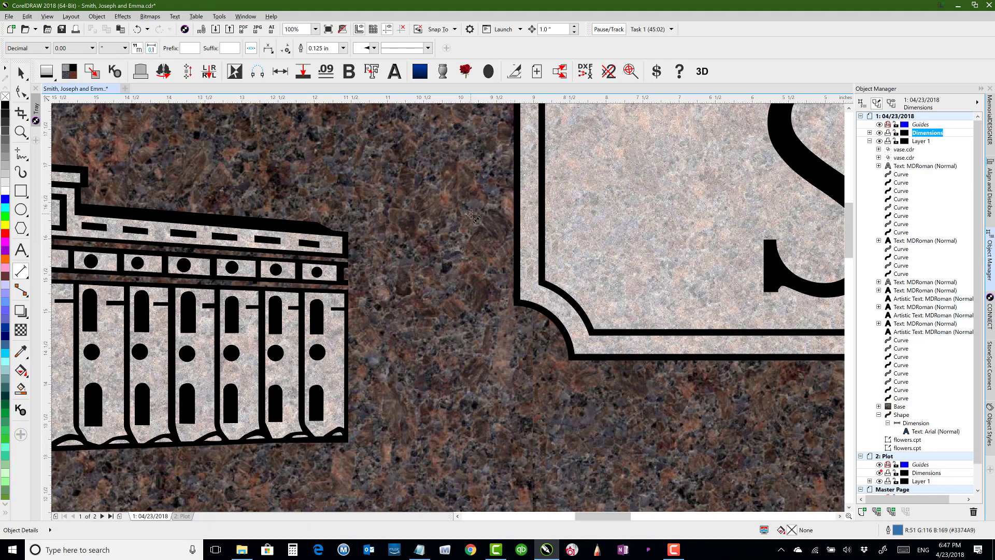
Step: Measure the vertical gap between the headstone's top edge and the family name panel without placing a dimension
{"action": "scroll", "coordinate": [375, 237], "scroll_direction": "down", "scroll_amount": 1}
{"action": "scroll", "coordinate": [375, 237], "scroll_direction": "down", "scroll_amount": 1}
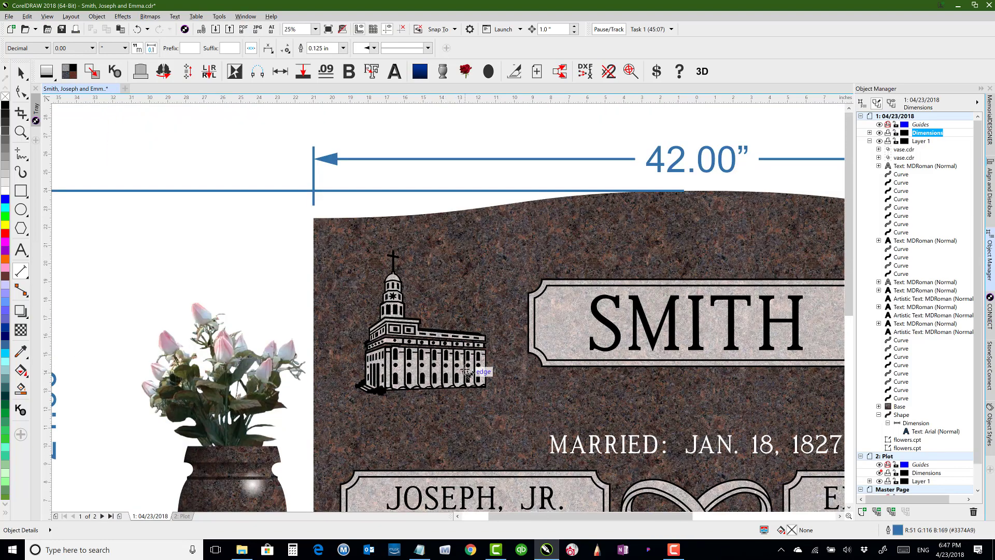
{"action": "scroll", "coordinate": [727, 317], "scroll_direction": "up", "scroll_amount": 1}
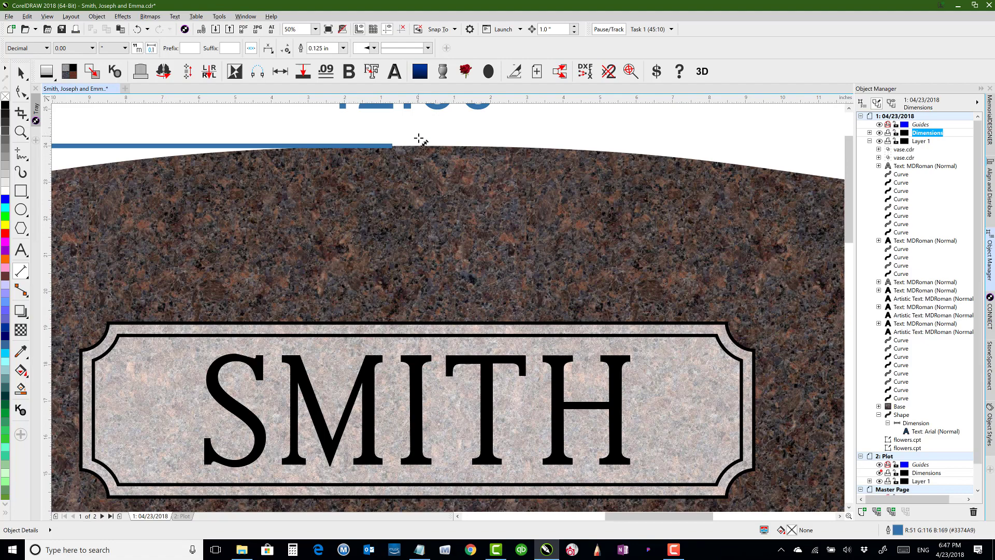
{"action": "left_click_drag", "start_coordinate": [418, 146], "coordinate": [418, 322]}
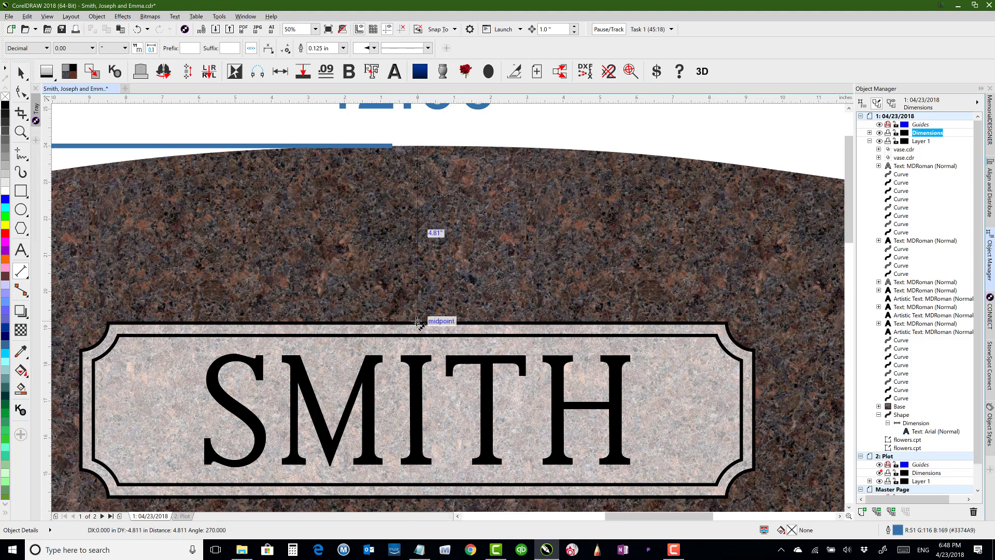
{"action": "left_click_drag", "start_coordinate": [418, 321], "coordinate": [422, 242]}
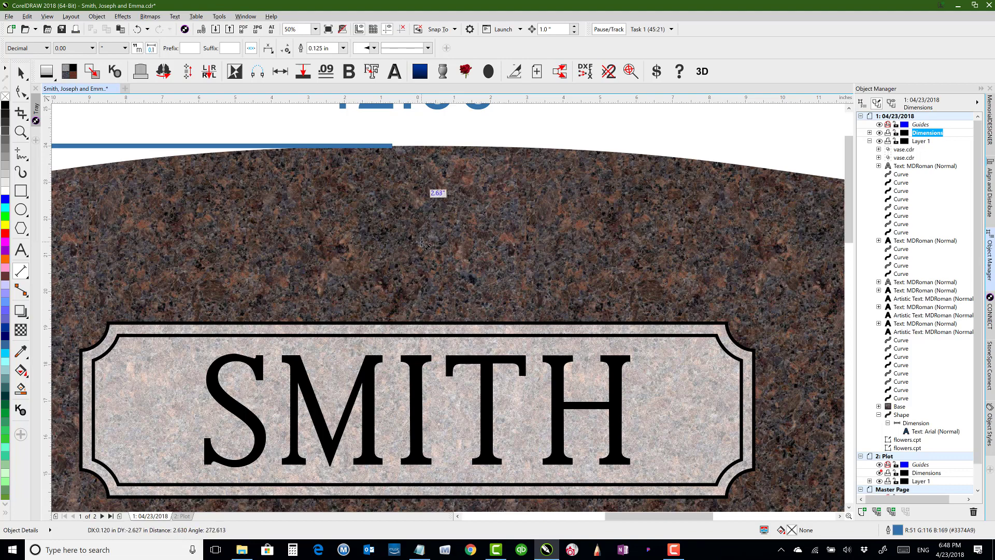
{"action": "key", "text": "Escape"}
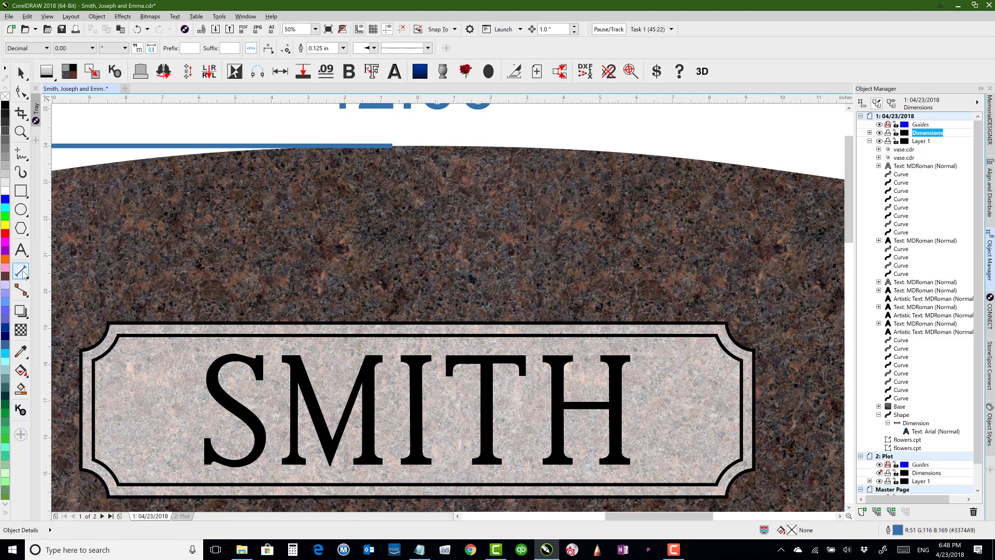
{"action": "key", "text": "F4"}
{"action": "left_click", "coordinate": [22, 74]}
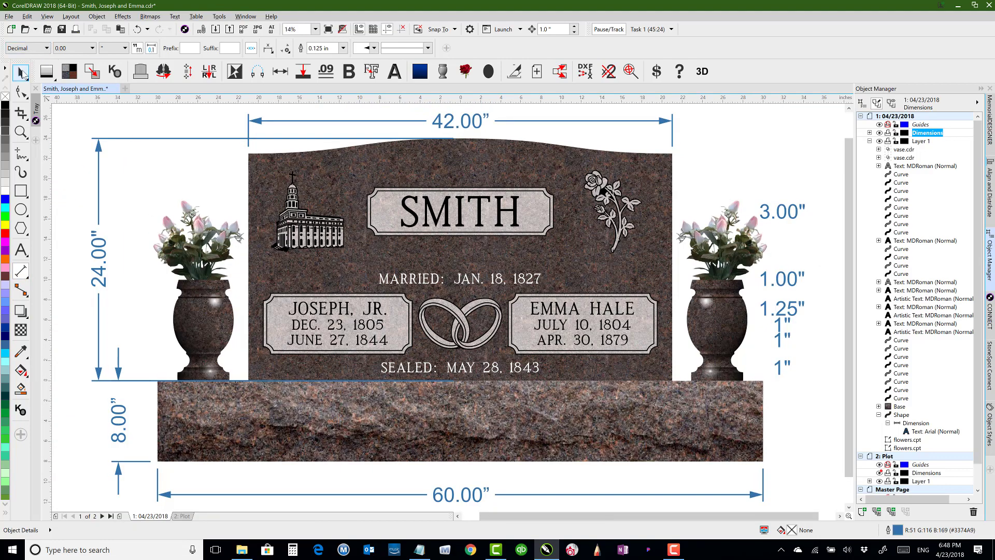
Step: Hide the Dimensions layer on the first page and select all text objects on the headstone
{"action": "left_click", "coordinate": [879, 133]}
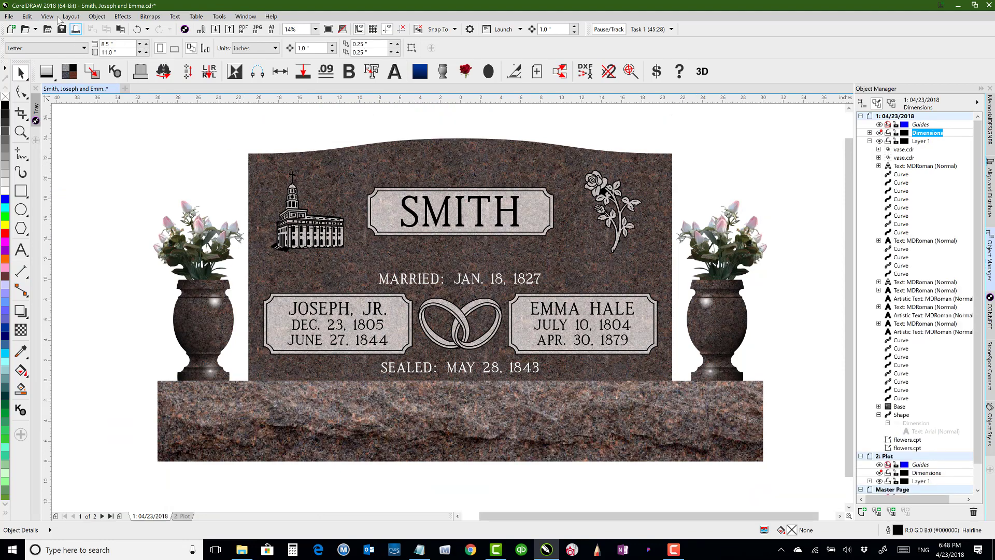
{"action": "left_click", "coordinate": [28, 16]}
{"action": "mouse_move", "coordinate": [79, 176]}
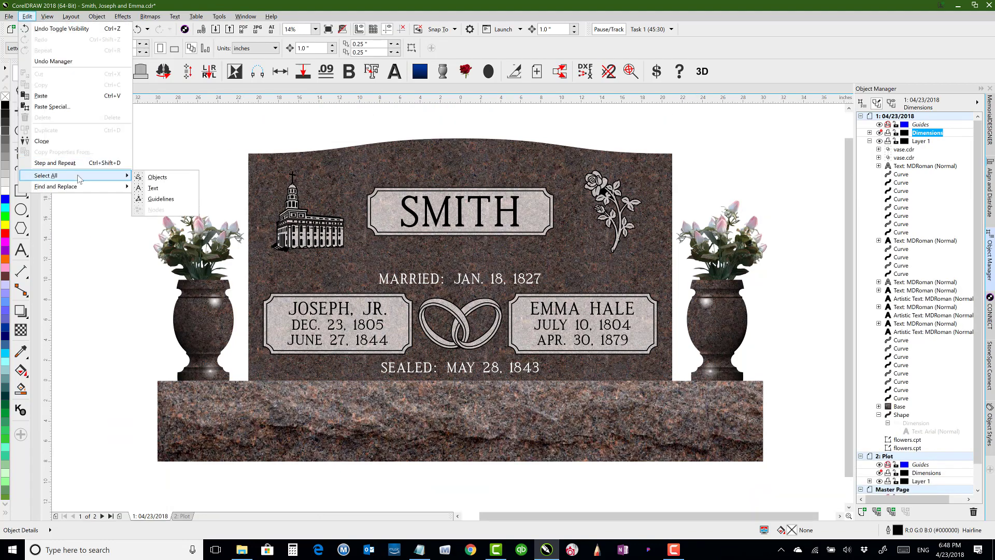
{"action": "left_click", "coordinate": [151, 188]}
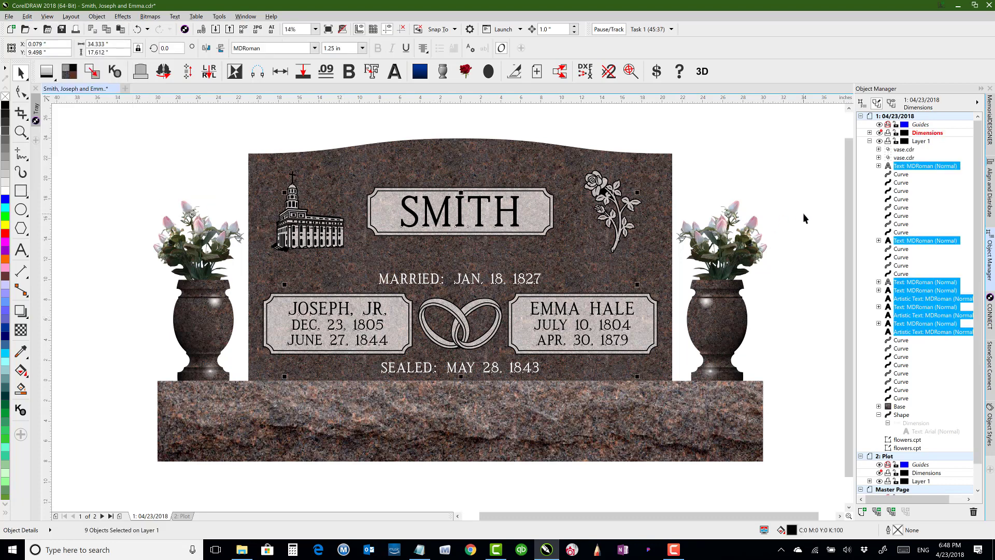
Step: Preview fonts on the selected lettering in an enlarged font list without applying one
{"action": "left_click", "coordinate": [314, 48]}
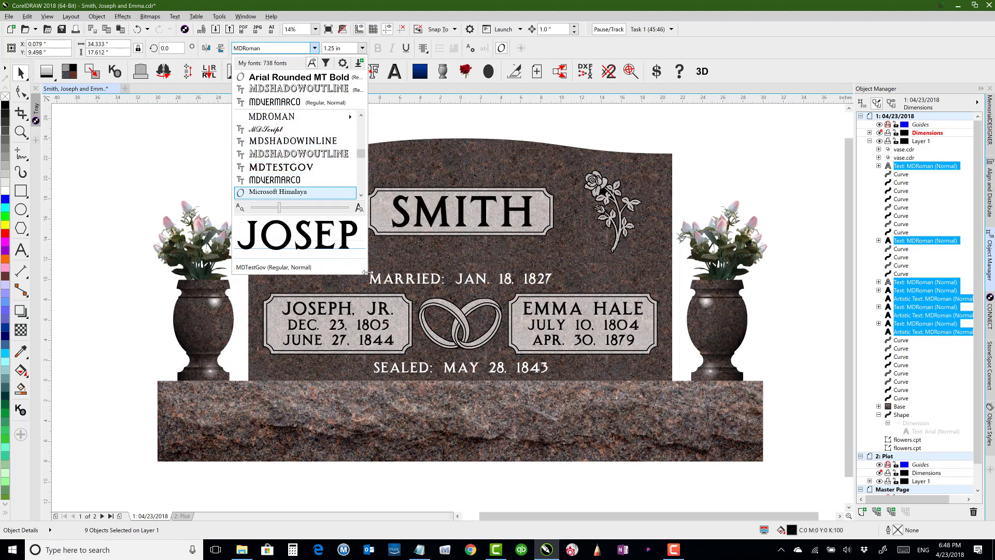
{"action": "left_click_drag", "start_coordinate": [364, 272], "coordinate": [448, 480]}
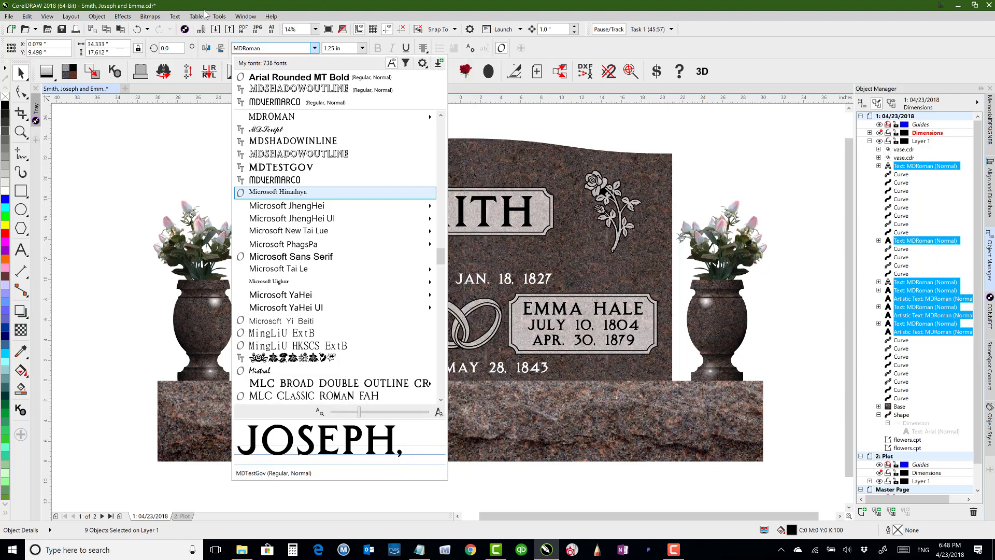
{"action": "left_click", "coordinate": [177, 16]}
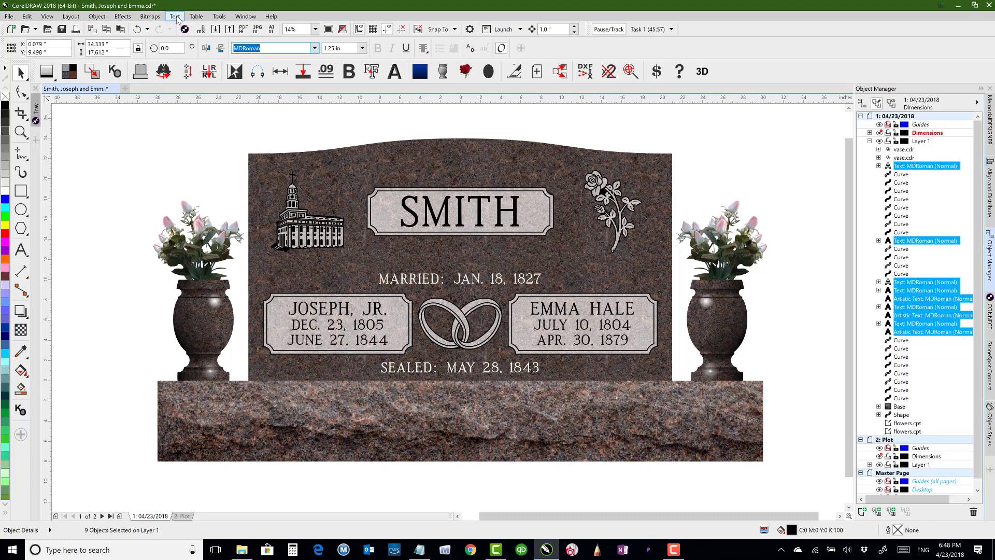
Step: Open the Text Properties and filter the font list to the CMD, GSP, MCD, MemorialDESIGNER and Monument Lettering collections
{"action": "left_click", "coordinate": [175, 17]}
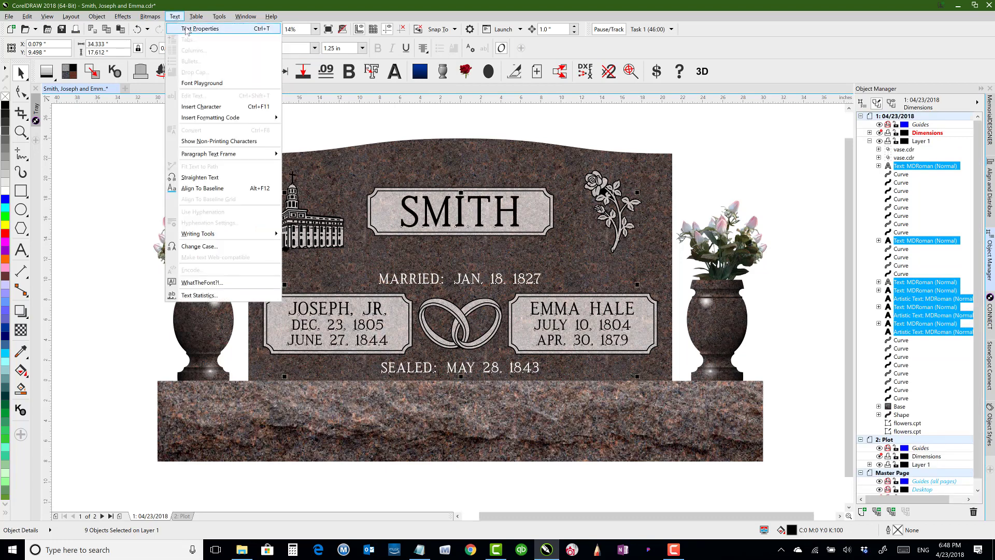
{"action": "left_click", "coordinate": [200, 29]}
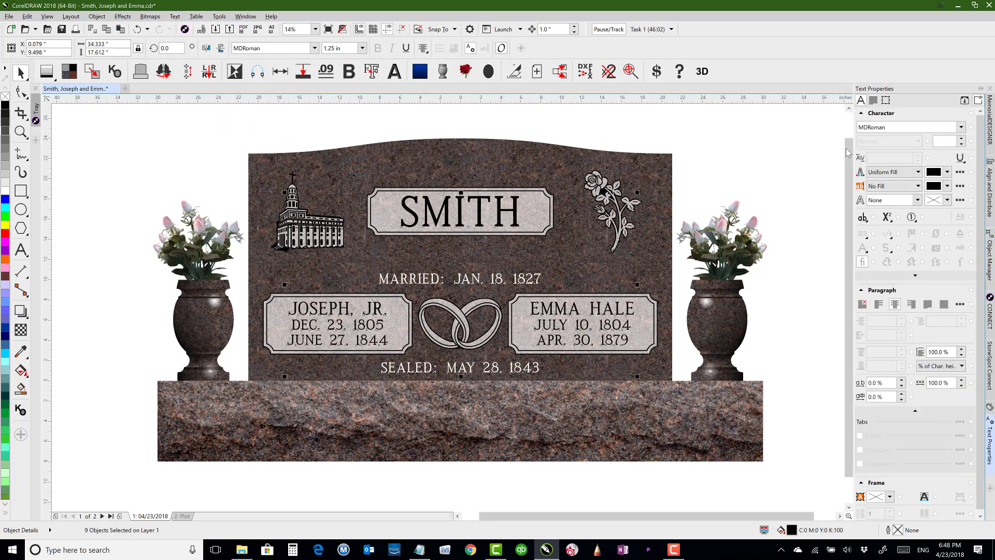
{"action": "left_click", "coordinate": [961, 127]}
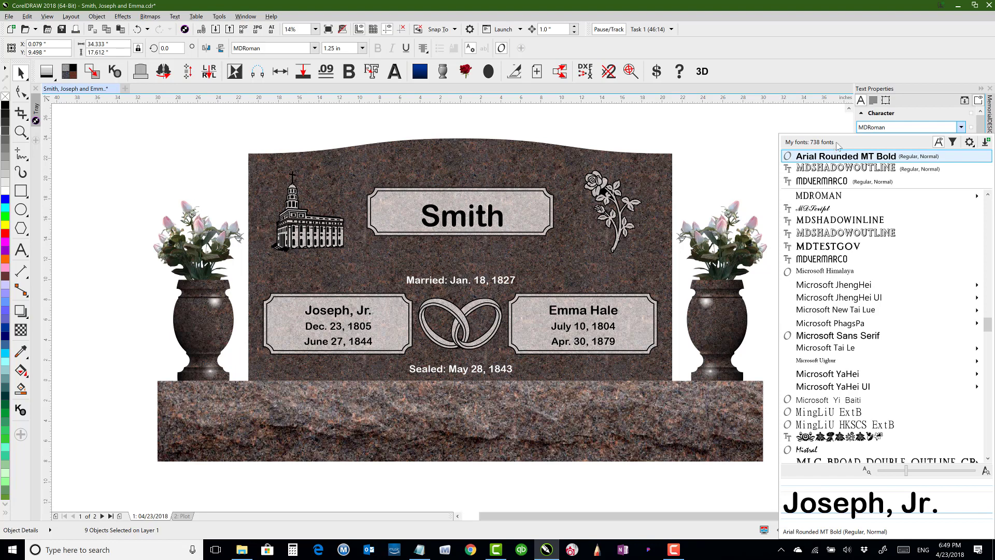
{"action": "left_click", "coordinate": [953, 142]}
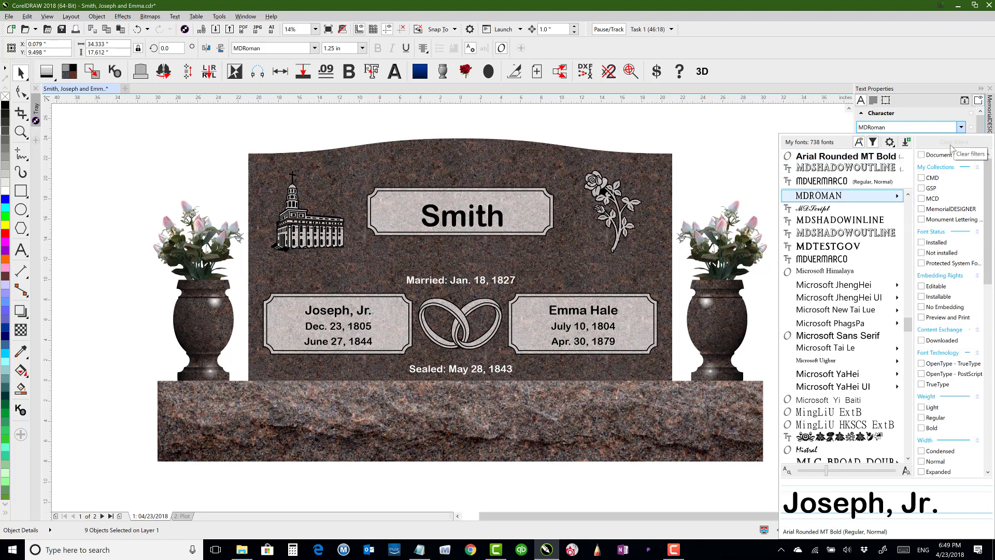
{"action": "left_click", "coordinate": [922, 178]}
{"action": "left_click", "coordinate": [921, 188]}
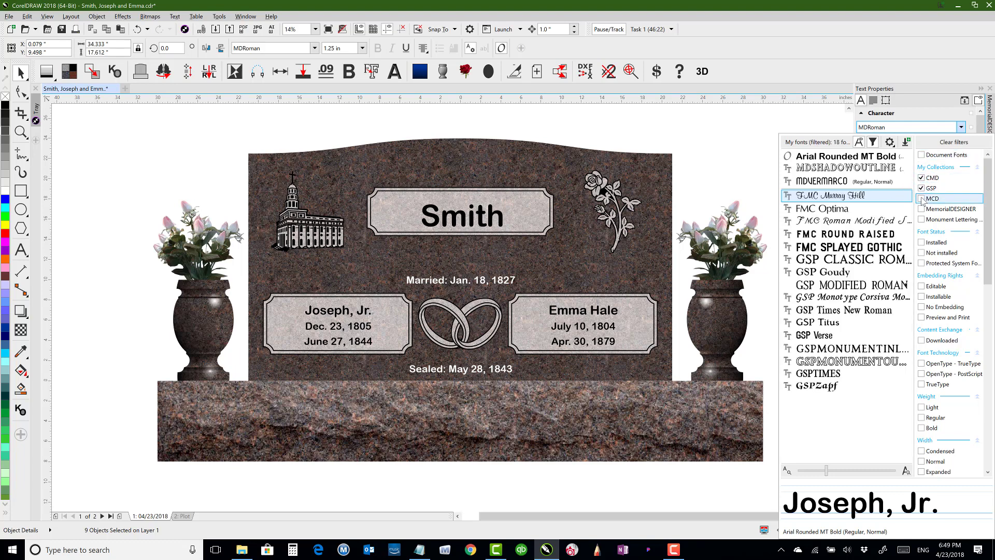
{"action": "left_click", "coordinate": [922, 198]}
{"action": "left_click", "coordinate": [923, 209]}
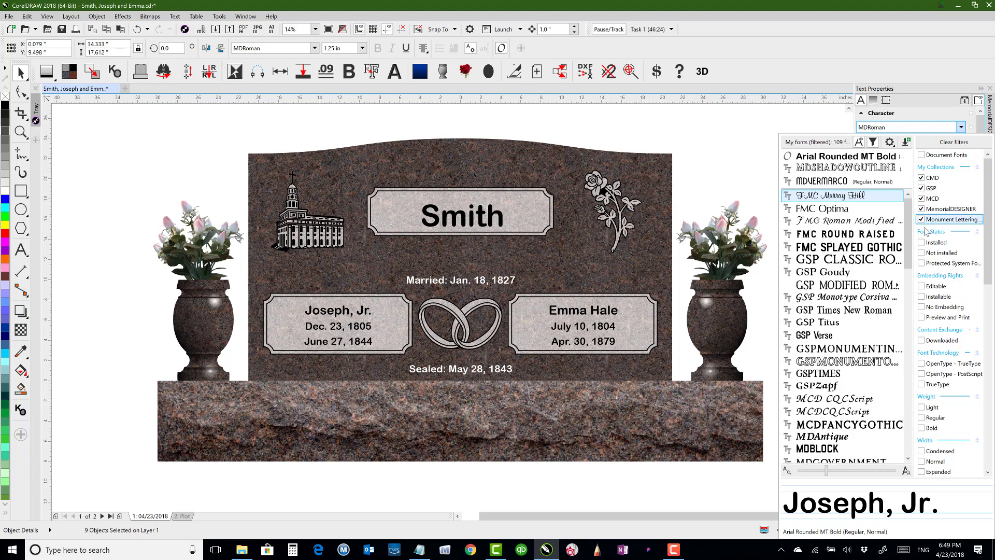
{"action": "left_click", "coordinate": [922, 219]}
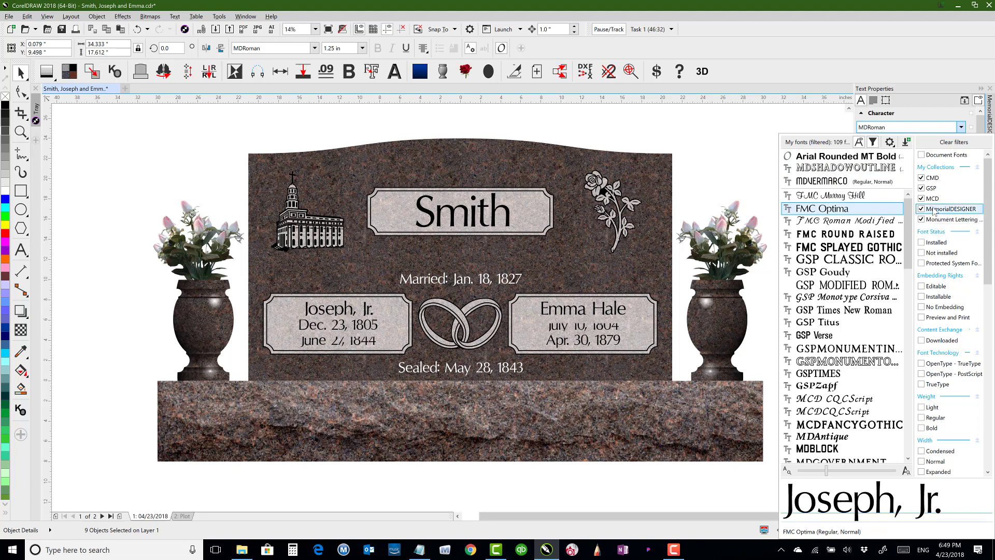
Step: Browse the filtered fonts and set all selected headstone lettering to MLC Modified Roman SKS 1.25in-3.5in
{"action": "scroll", "coordinate": [907, 311], "scroll_direction": "down", "scroll_amount": 7}
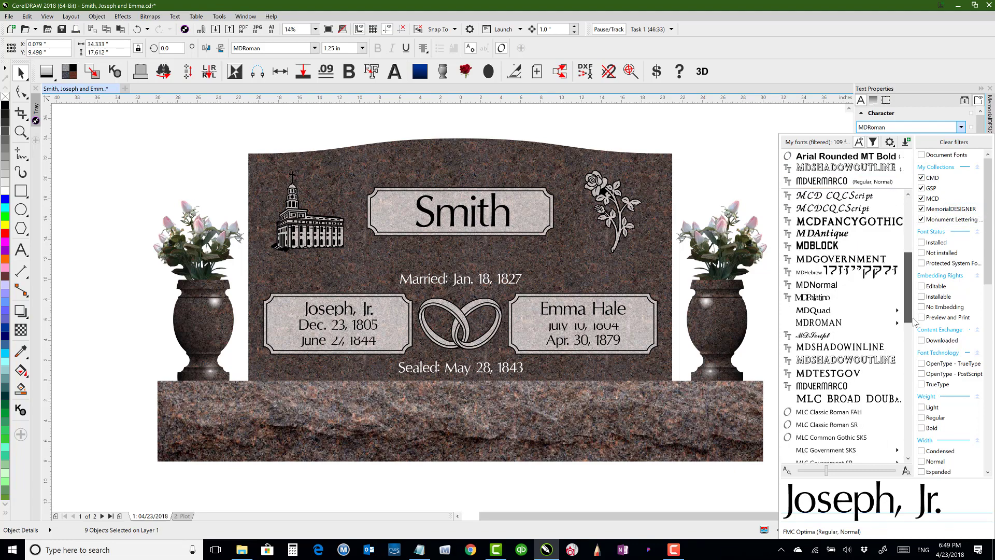
{"action": "scroll", "coordinate": [911, 407], "scroll_direction": "down", "scroll_amount": 7}
{"action": "scroll", "coordinate": [912, 407], "scroll_direction": "up", "scroll_amount": 4}
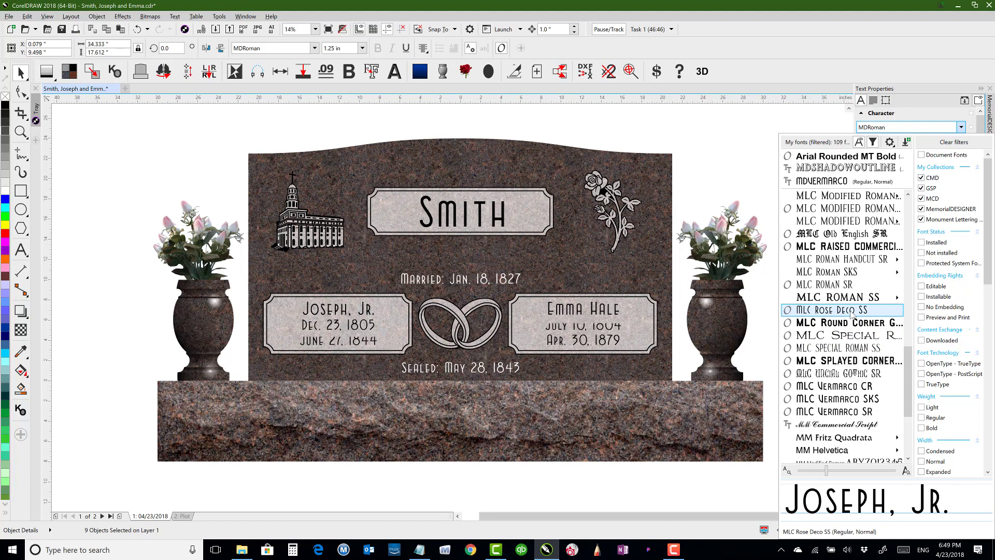
{"action": "mouse_move", "coordinate": [858, 300]}
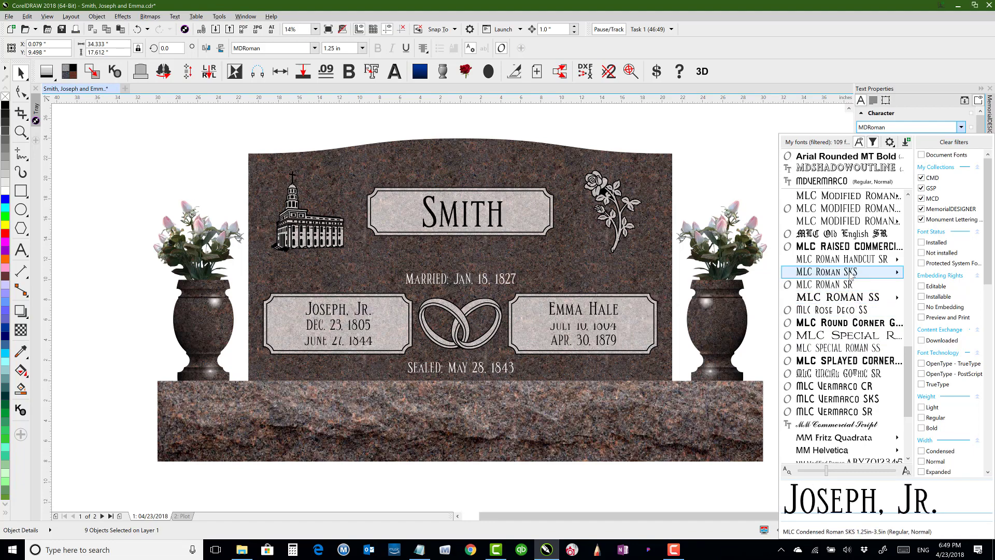
{"action": "mouse_move", "coordinate": [852, 277]}
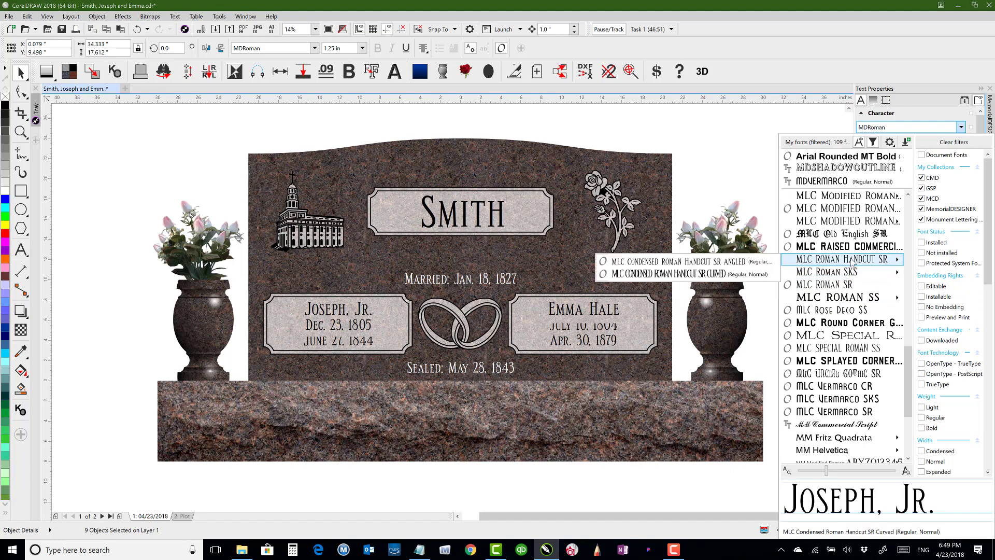
{"action": "scroll", "coordinate": [905, 332], "scroll_direction": "up", "scroll_amount": 4}
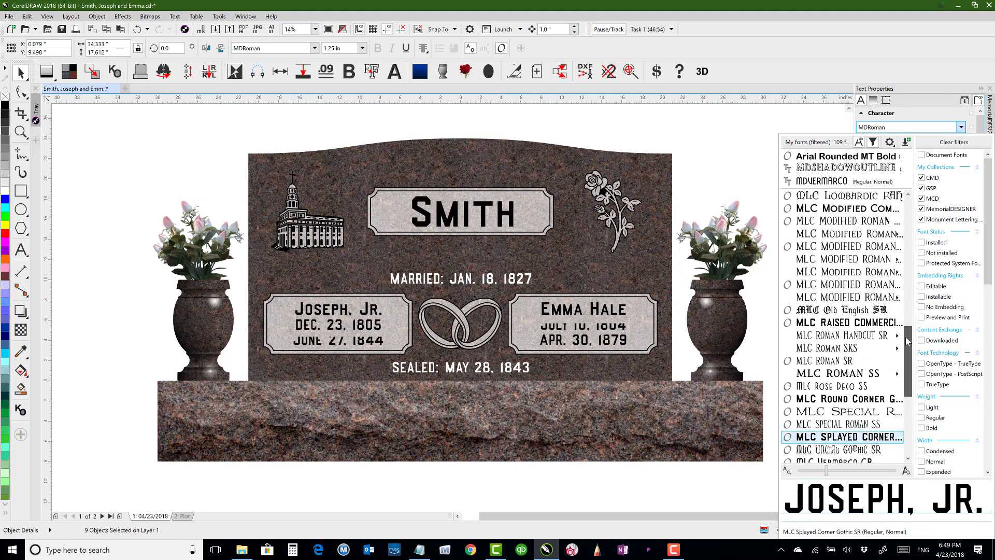
{"action": "left_click", "coordinate": [880, 322]}
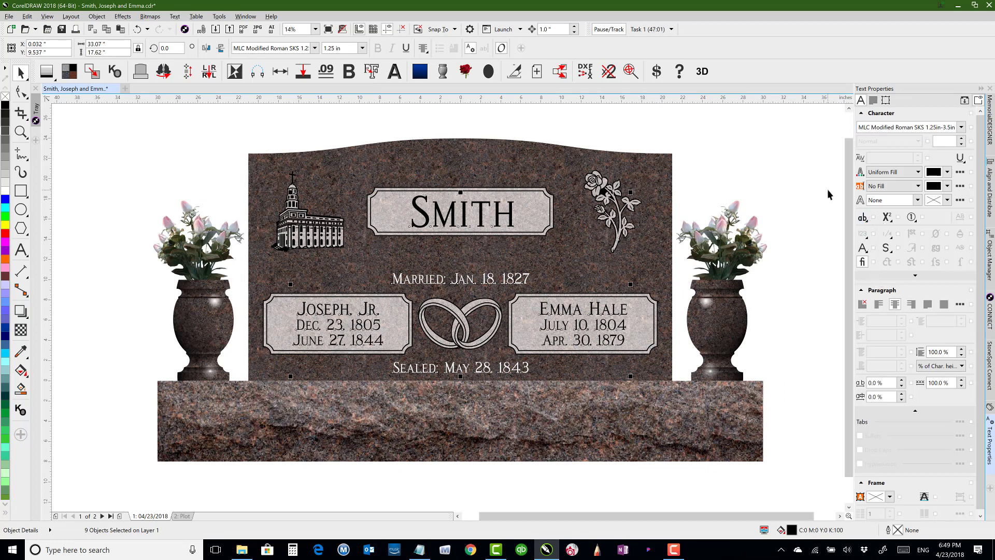
Step: Reopen the filtered font list and reapply MLC Modified Roman SKS 1.25in-3.5in to the selected lettering
{"action": "left_click", "coordinate": [989, 442]}
{"action": "left_click", "coordinate": [990, 439]}
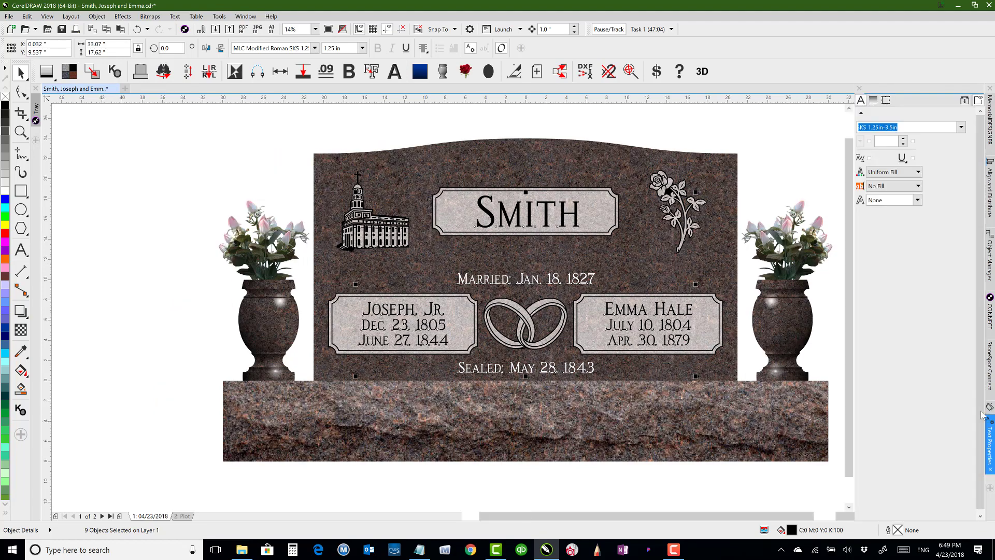
{"action": "left_click", "coordinate": [961, 128]}
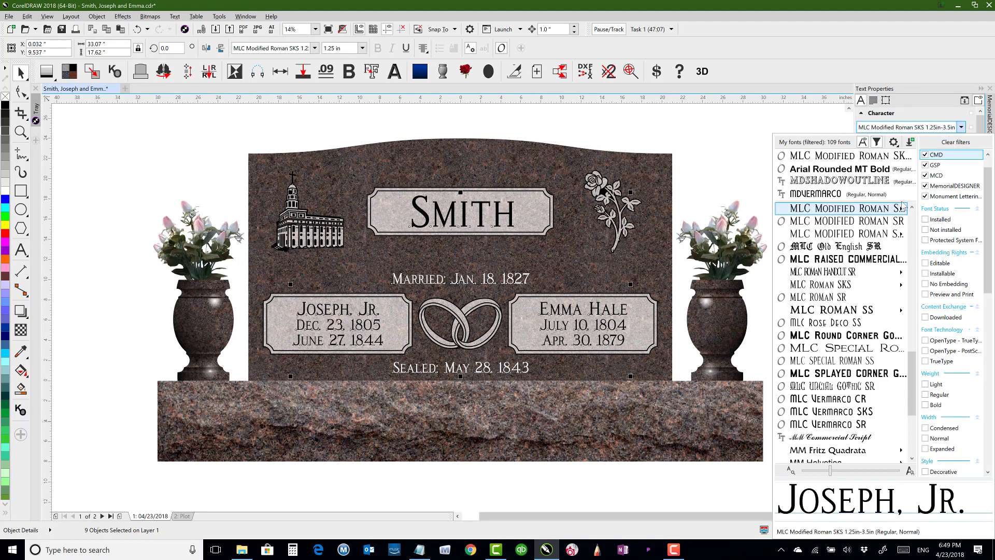
{"action": "left_click", "coordinate": [861, 210]}
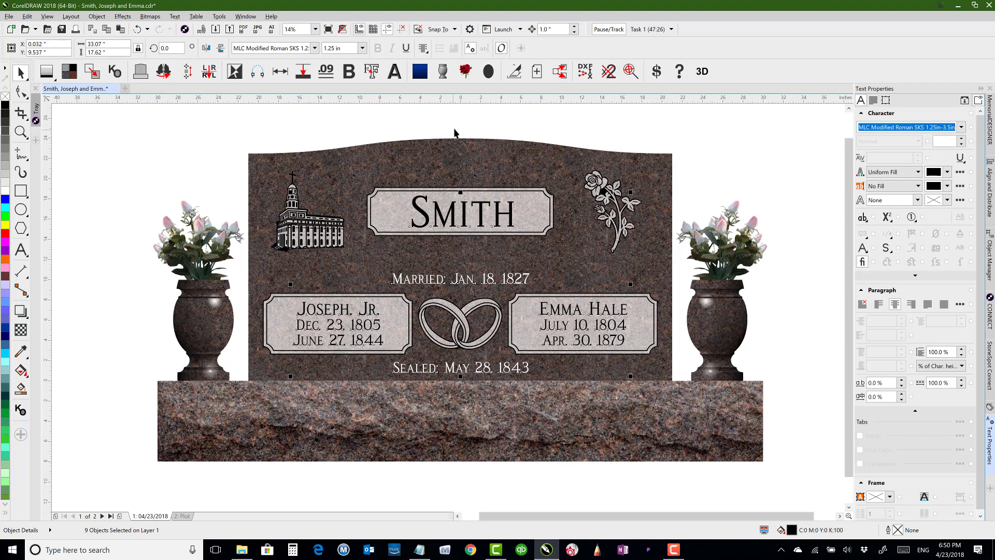
Step: Deselect the lettering, and select every character of the lower date line in the husband's panel with the Shape tool
{"action": "left_click", "coordinate": [417, 118]}
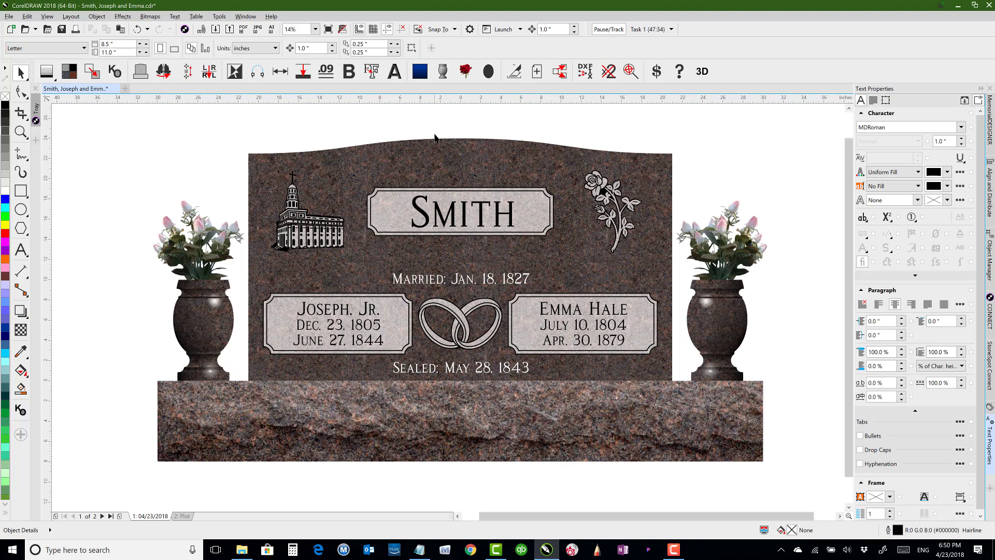
{"action": "left_click", "coordinate": [543, 311]}
{"action": "left_click", "coordinate": [453, 123]}
{"action": "left_click", "coordinate": [363, 342]}
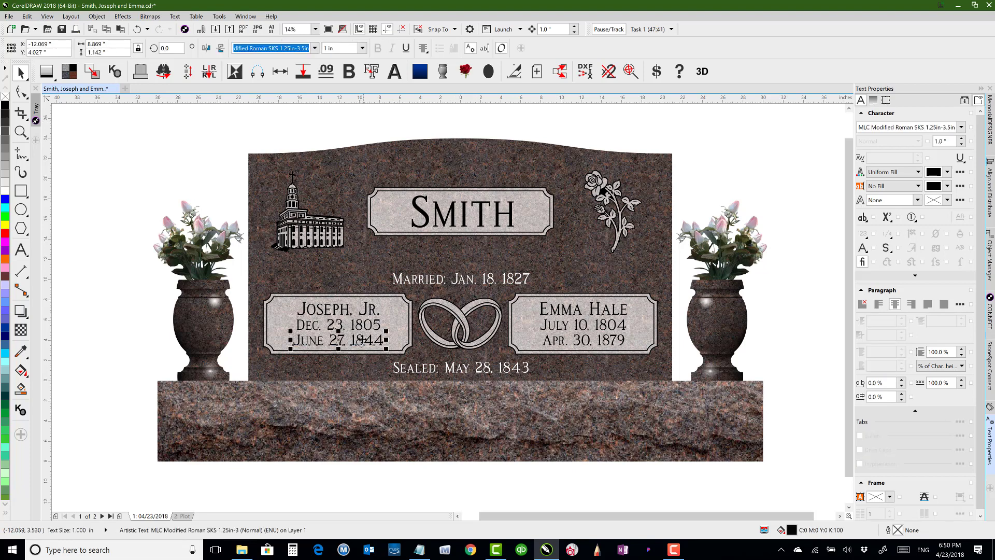
{"action": "left_click", "coordinate": [21, 88]}
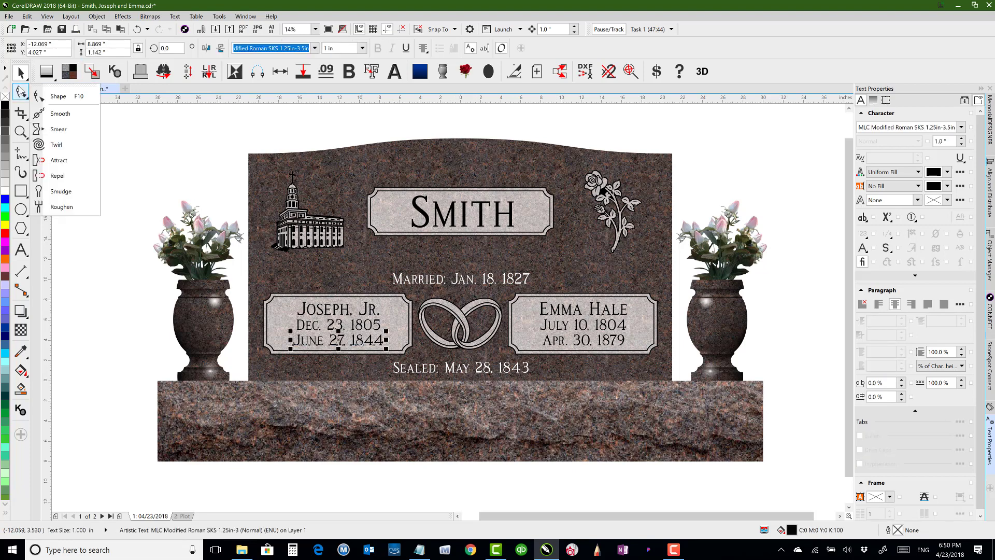
{"action": "left_click", "coordinate": [52, 96]}
{"action": "left_click_drag", "start_coordinate": [278, 326], "coordinate": [424, 374]}
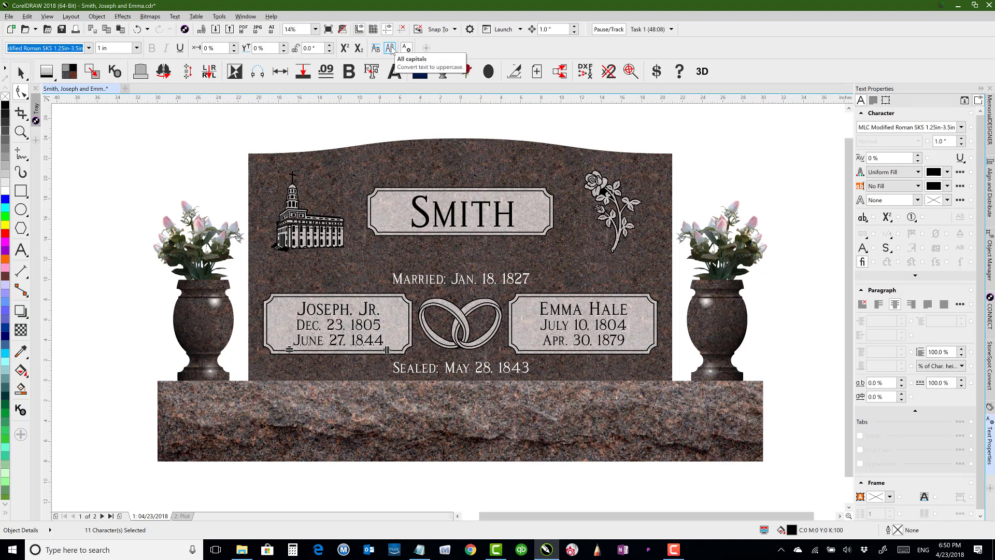
Step: Create a new floating toolbar holding copies of the All capitals command and the Text tool
{"action": "left_click_drag", "start_coordinate": [390, 49], "coordinate": [129, 159]}
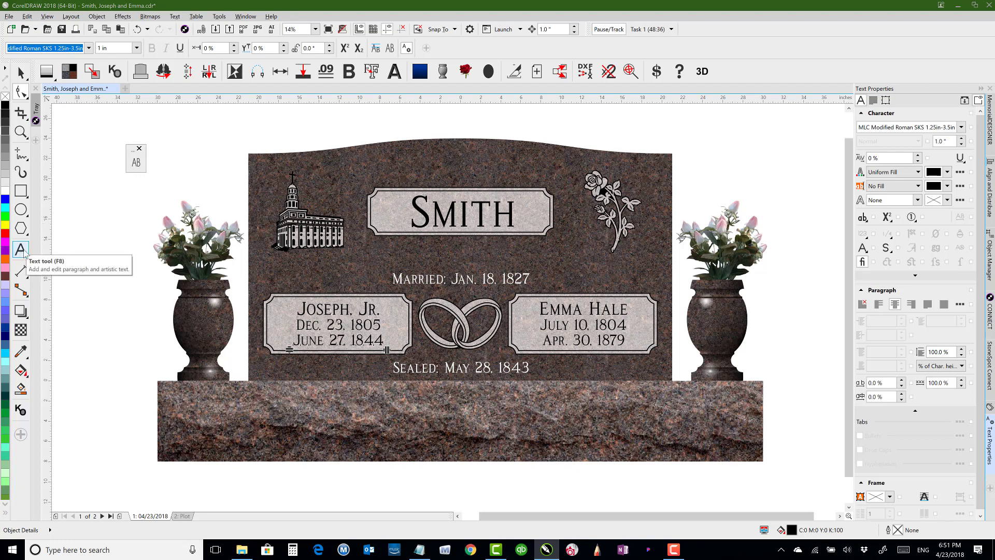
{"action": "left_click", "coordinate": [26, 254]}
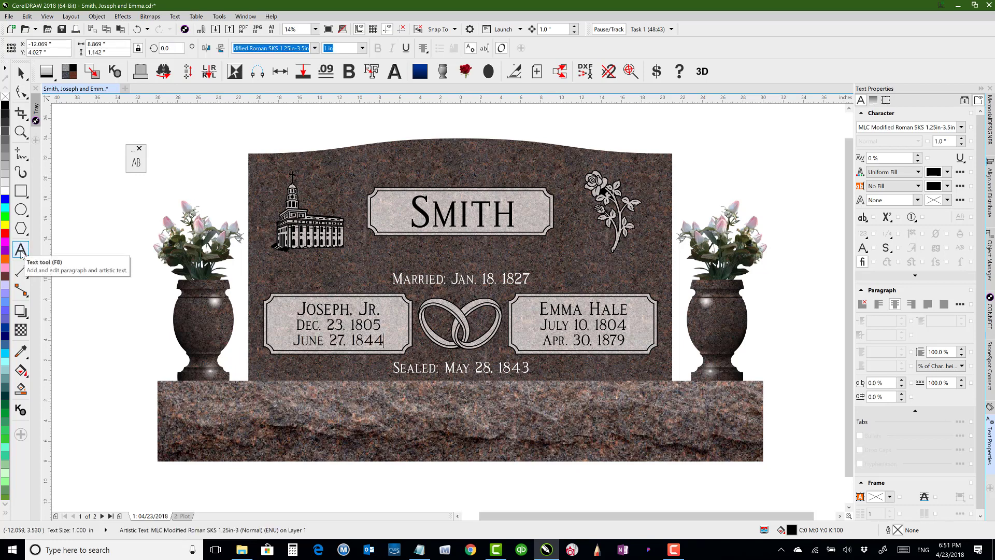
{"action": "left_click_drag", "start_coordinate": [22, 253], "coordinate": [114, 148]}
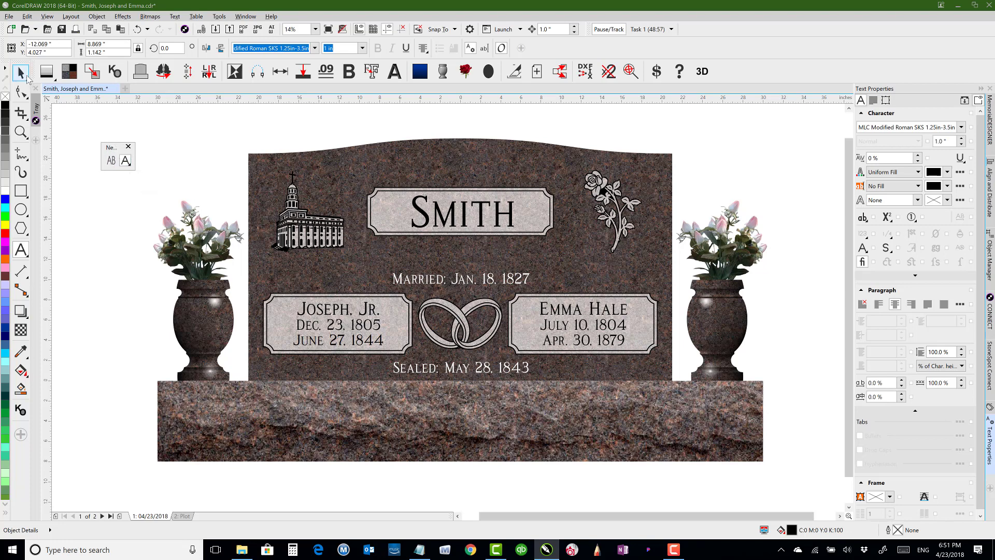
Step: Convert all the headstone text to all capitals, and move the floating toolbar to the empty area above the right-hand vase
{"action": "left_click", "coordinate": [26, 17]}
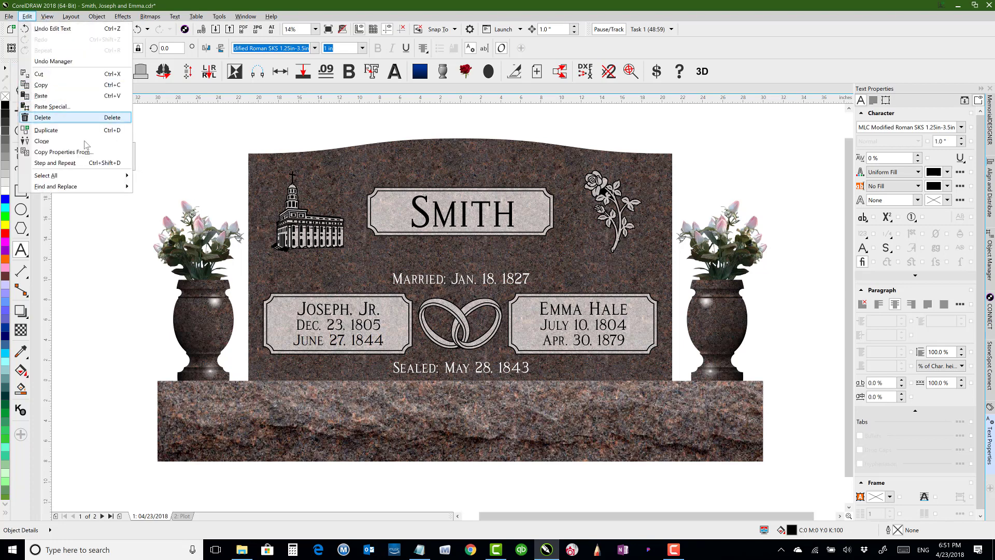
{"action": "mouse_move", "coordinate": [93, 176]}
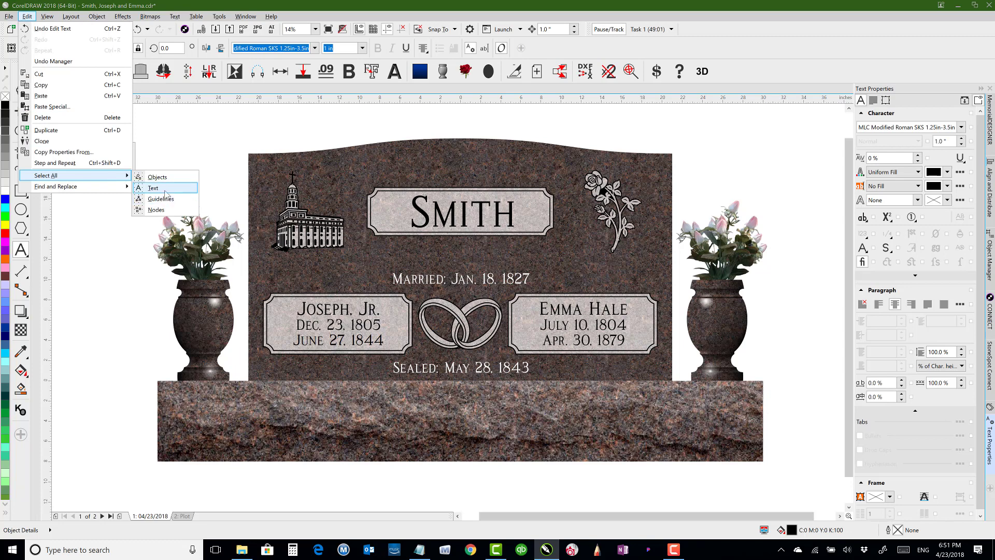
{"action": "left_click", "coordinate": [155, 188]}
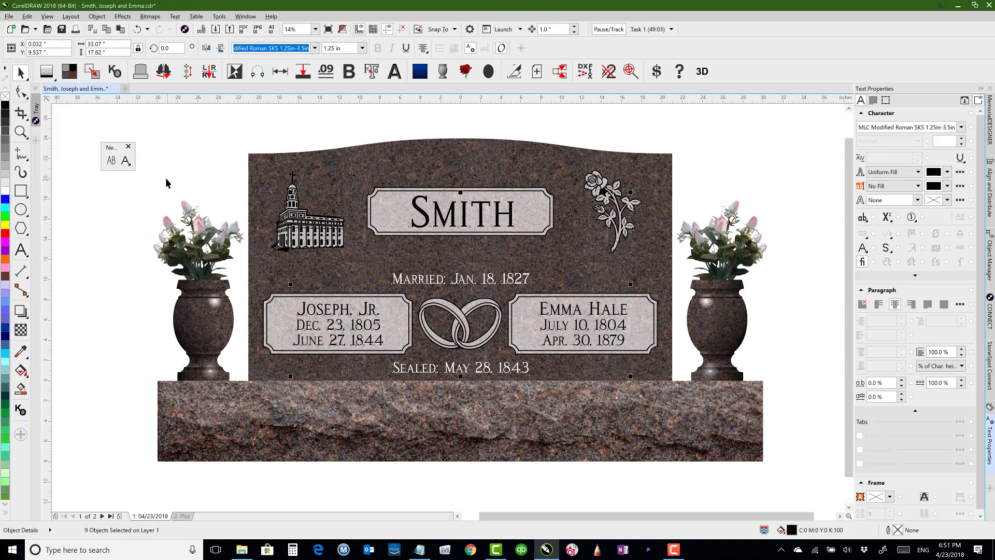
{"action": "left_click", "coordinate": [110, 161]}
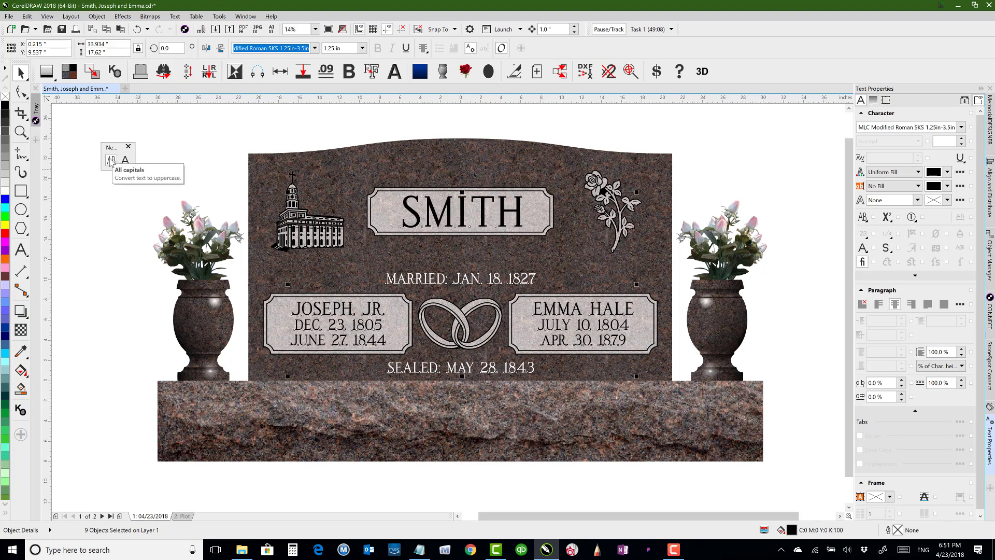
{"action": "left_click", "coordinate": [111, 161]}
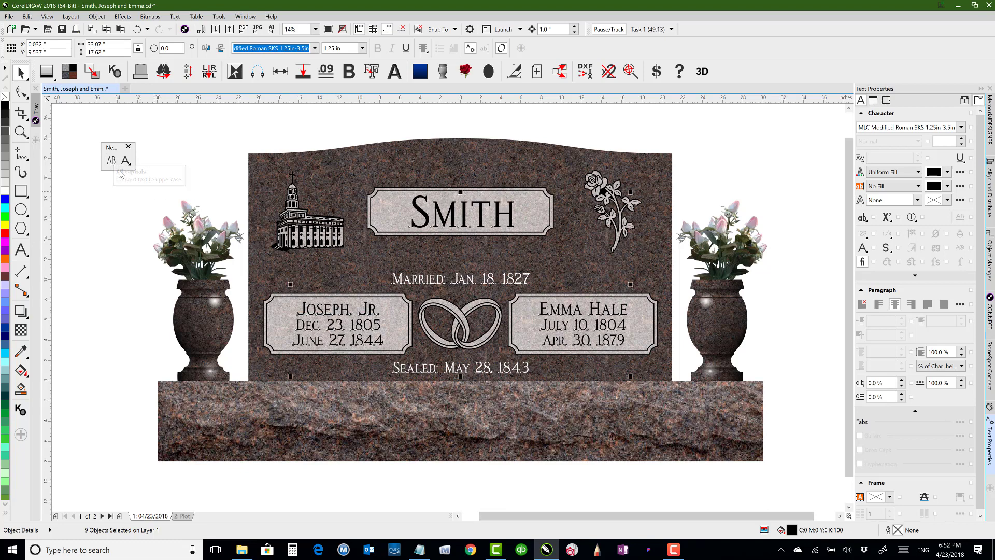
{"action": "left_click", "coordinate": [112, 160]}
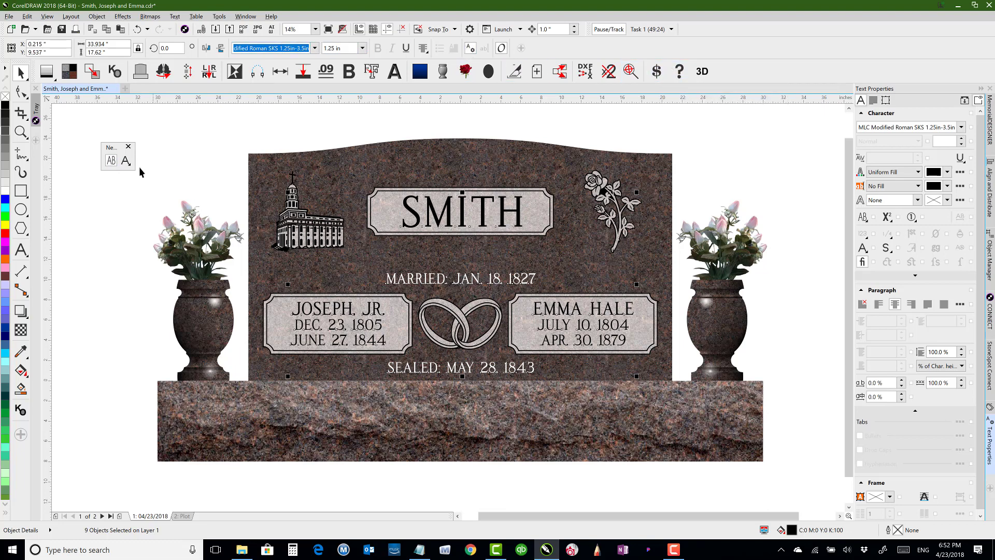
{"action": "left_click_drag", "start_coordinate": [110, 149], "coordinate": [740, 121]}
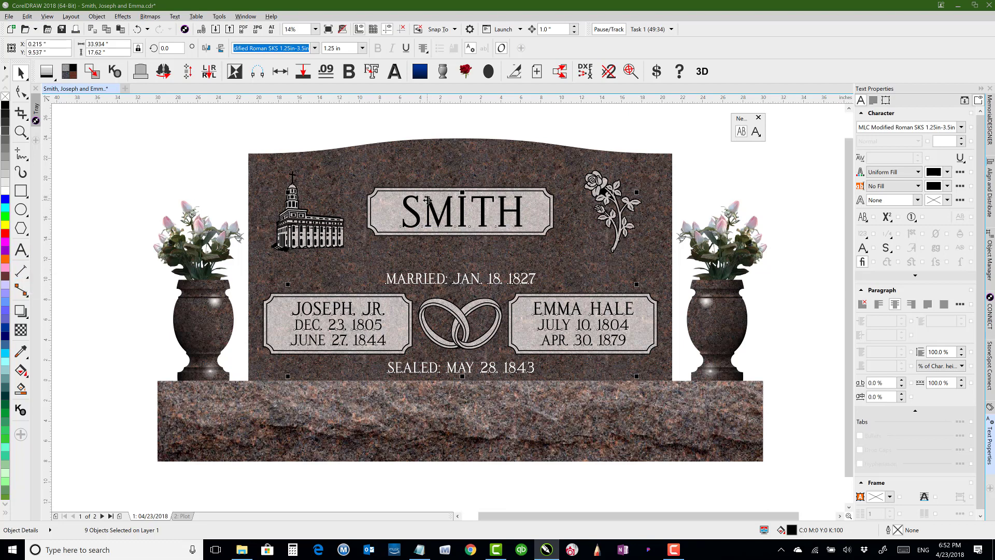
Step: Examine the list of available workspaces in the customization options, and close the options without changing anything
{"action": "left_click", "coordinate": [220, 17]}
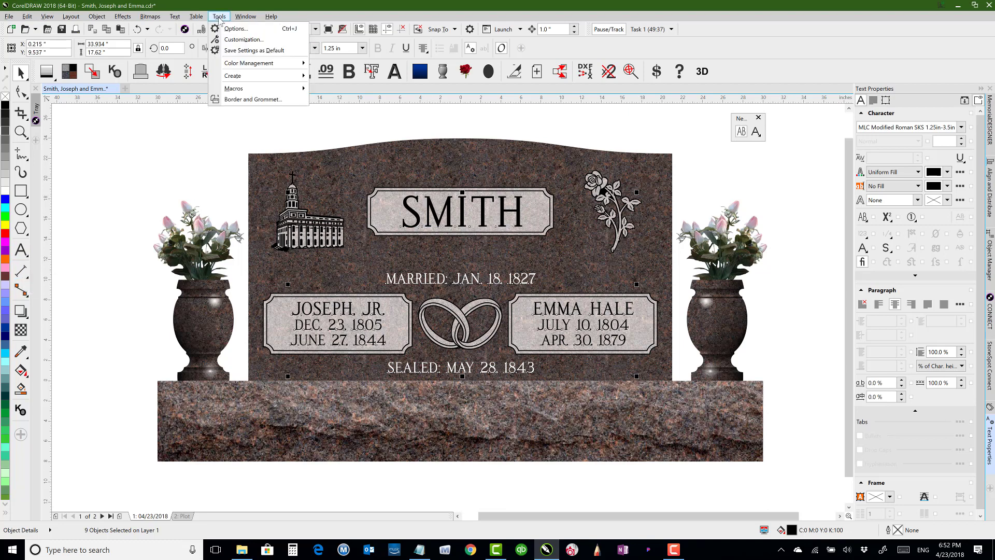
{"action": "left_click", "coordinate": [244, 39]}
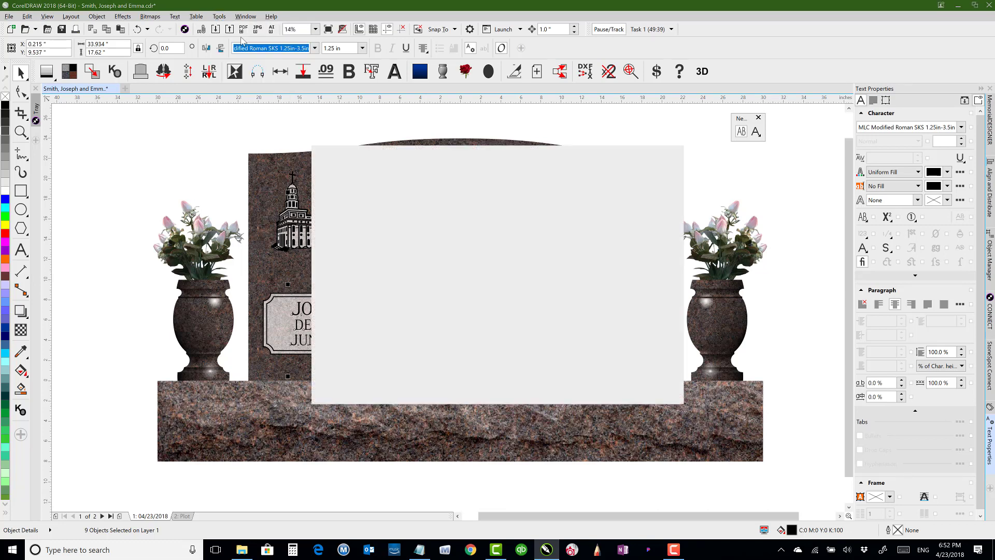
{"action": "left_click", "coordinate": [340, 155]}
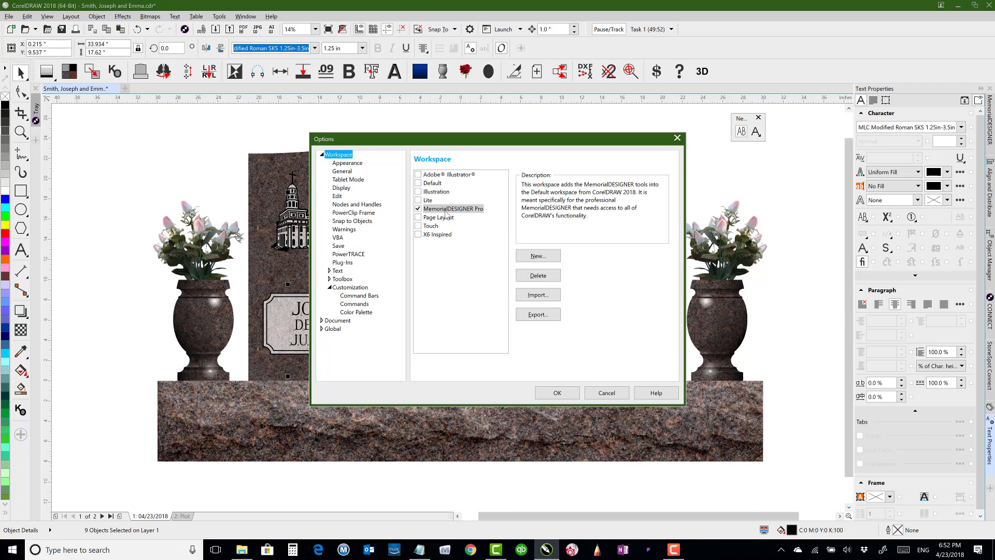
{"action": "left_click", "coordinate": [606, 394]}
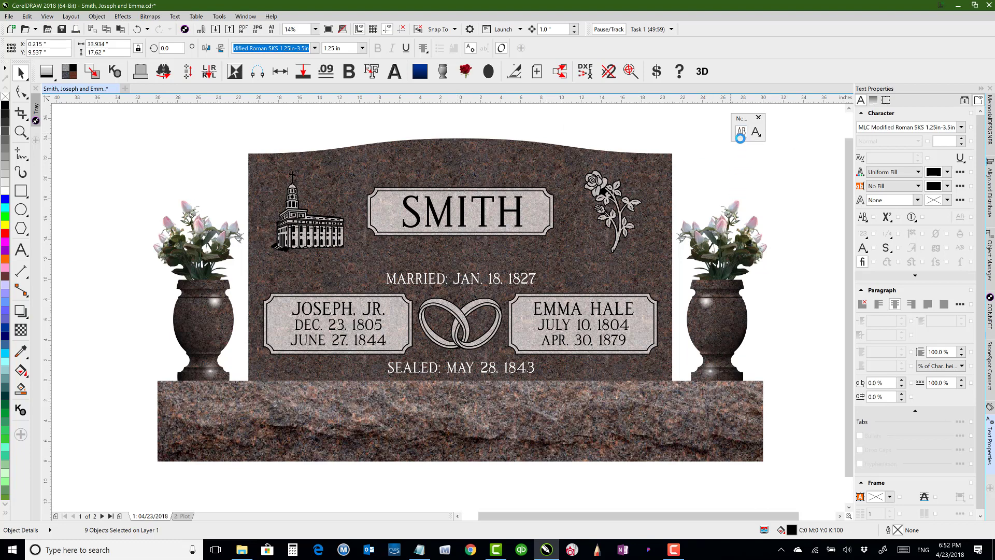
Step: Toggle all capitals off and back on for the selected headstone lettering, and deselect it
{"action": "left_click", "coordinate": [742, 133]}
{"action": "left_click", "coordinate": [741, 133]}
{"action": "left_click", "coordinate": [187, 137]}
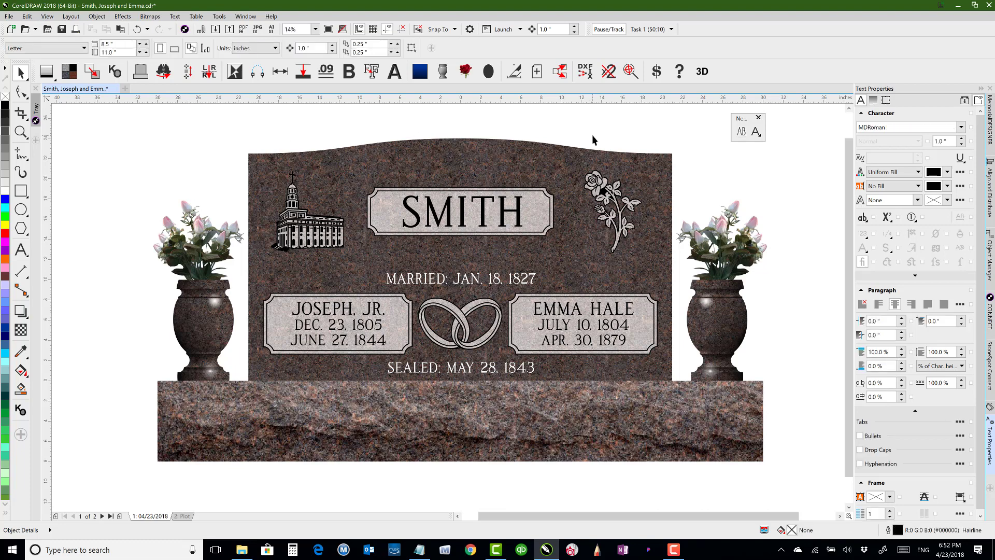